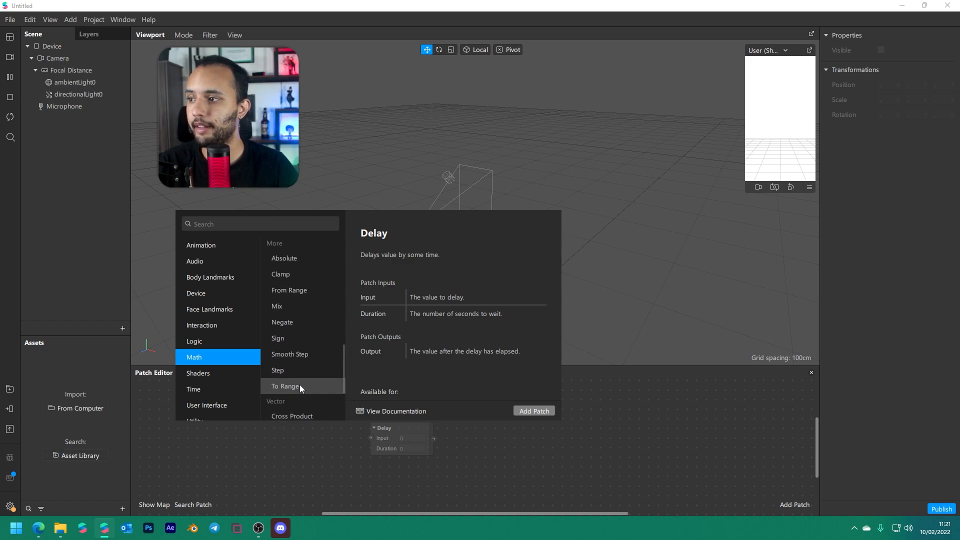
Look through the Math category of the patch library, from the trigonometric functions to the Vector group
scroll(300, 389, "up", 1)
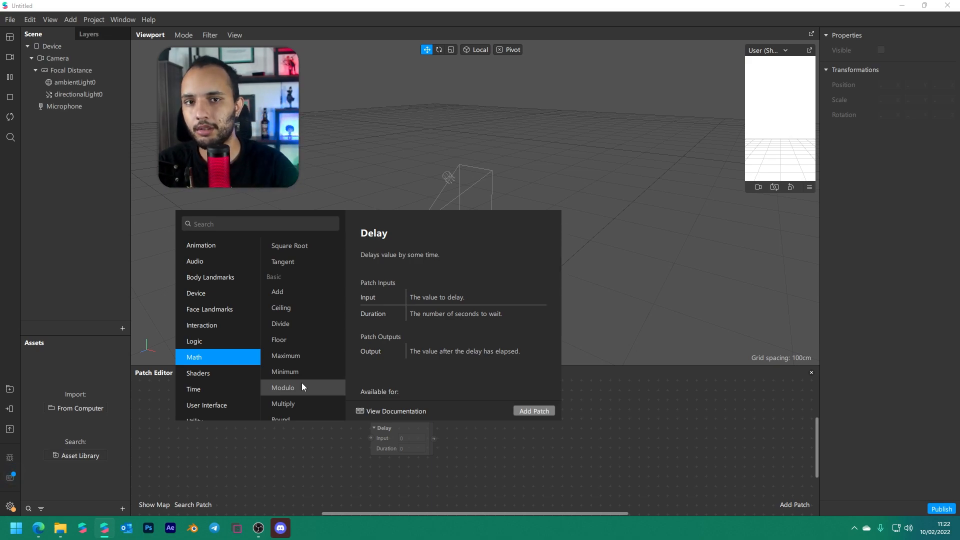
scroll(311, 286, "down", 3)
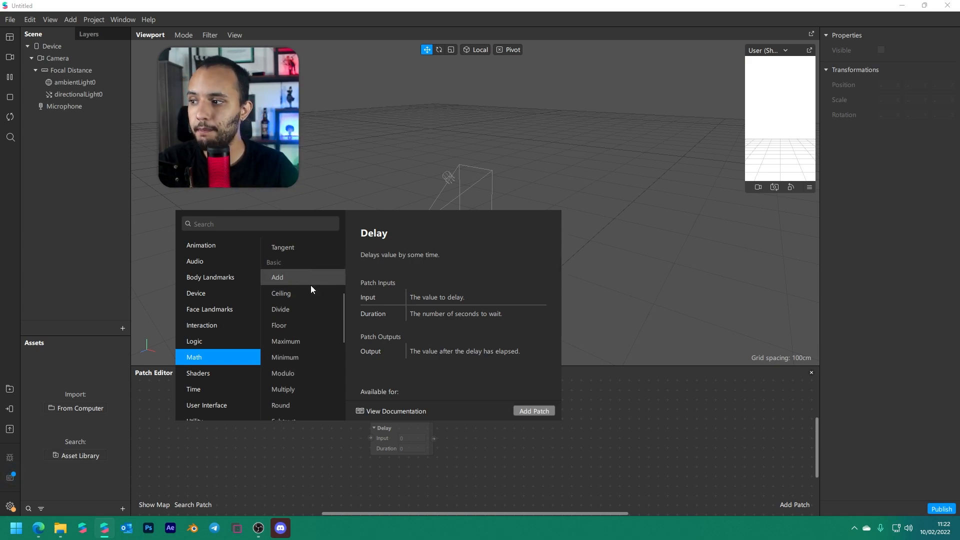
scroll(310, 298, "down", 4)
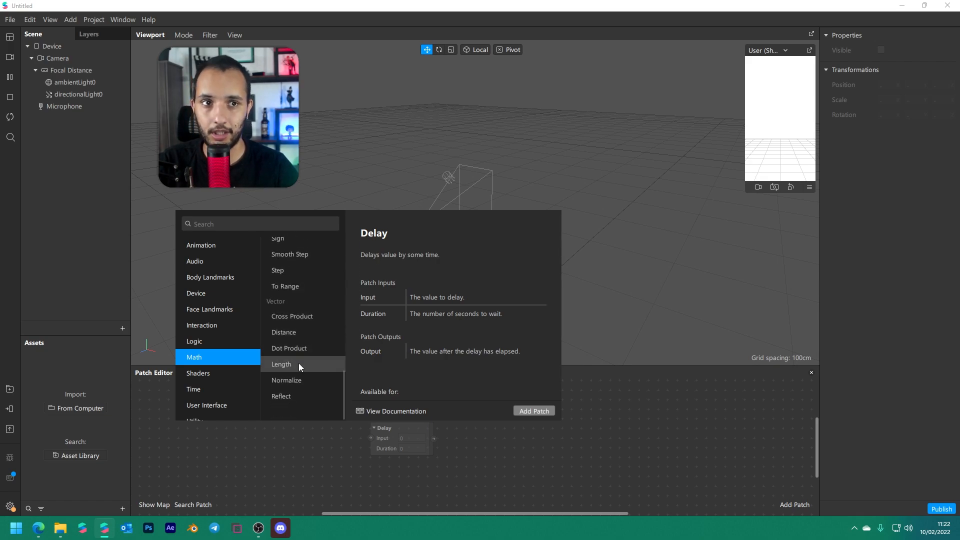
scroll(298, 367, "up", 2)
scroll(299, 364, "up", 6)
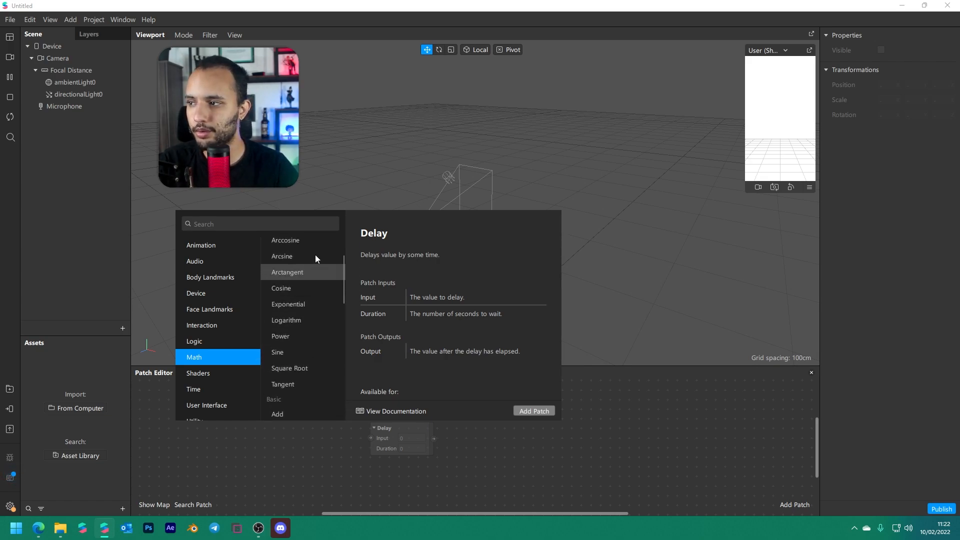
scroll(308, 278, "up", 2)
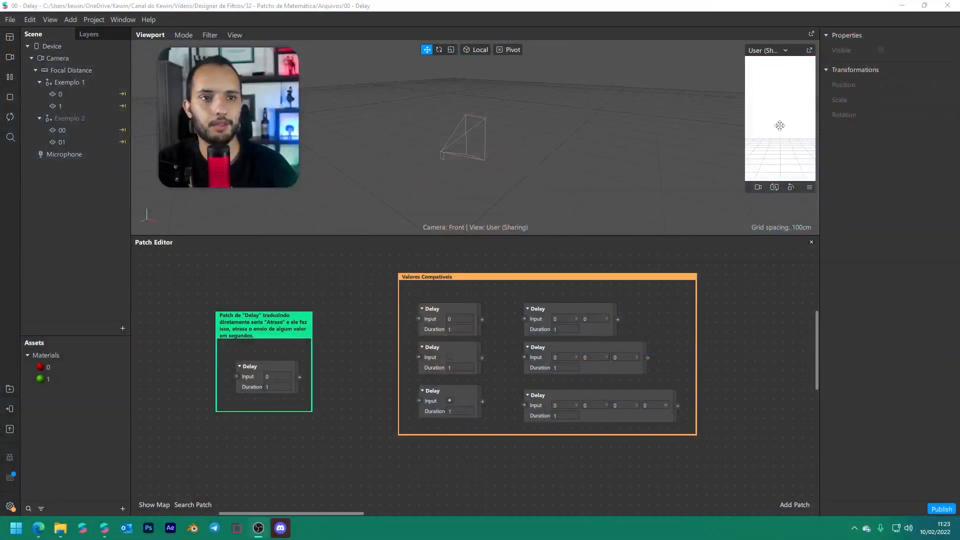
Examine the Delay patch's Input and Duration values inside the green comment
scroll(347, 353, "up", 3)
middle_click_drag(348, 353, 640, 356)
scroll(515, 362, "up", 2)
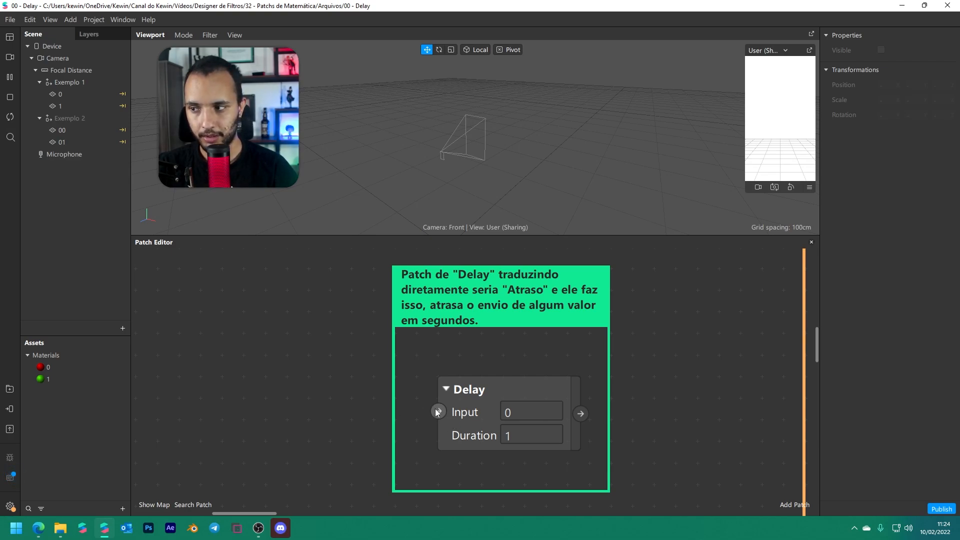
left_click(460, 413)
Inspect the Delay patch variants in the "Valores Compatíveis" group, including the two-, three- and four-component vector versions
left_click_drag(670, 415, 228, 385)
scroll(449, 320, "down", 2)
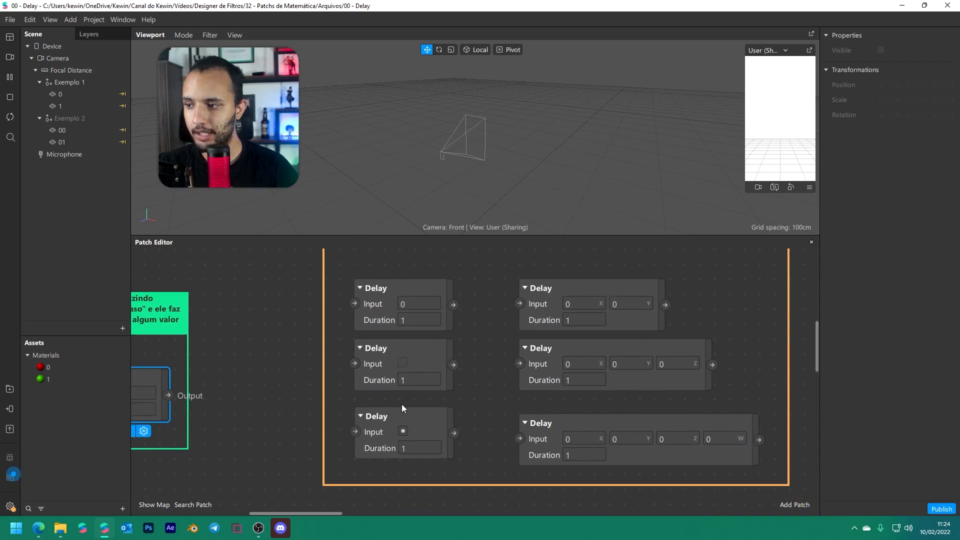
scroll(409, 432, "up", 1)
left_click(583, 324)
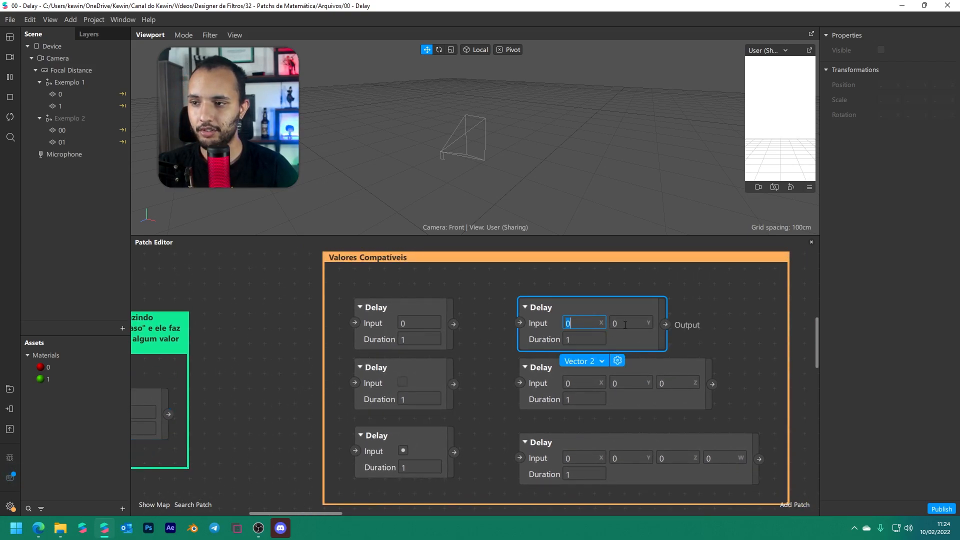
key("Tab")
left_click(580, 383)
left_click(627, 458)
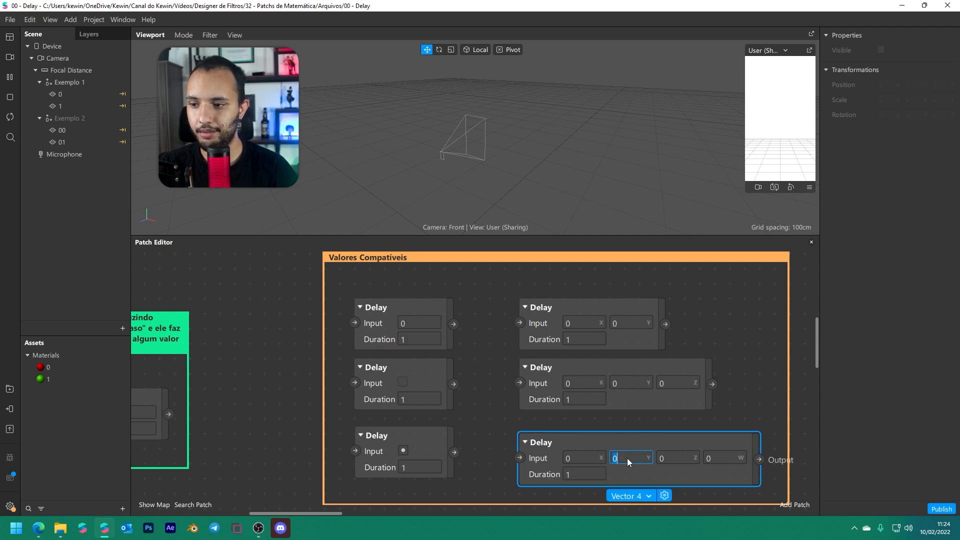
left_click(482, 414)
Add a Value patch beside the green Delay comment and connect its output to the Delay patch's Input
middle_click_drag(482, 413, 763, 364)
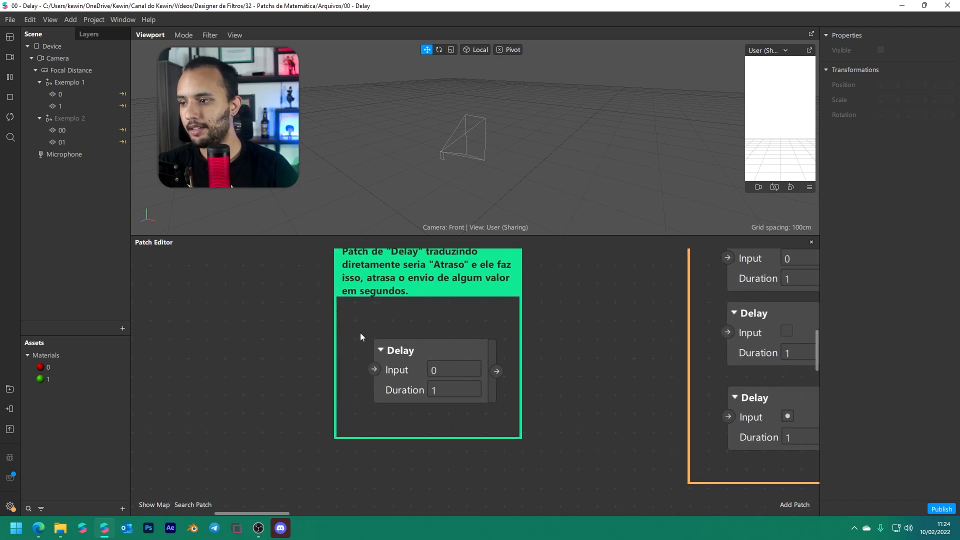
scroll(360, 332, "up", 2)
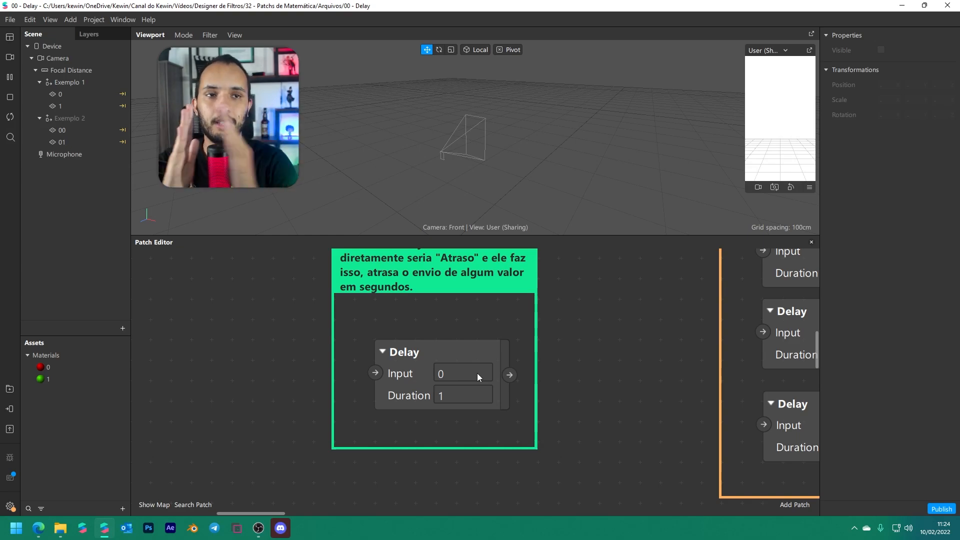
right_click(226, 361)
type("value")
key("Return")
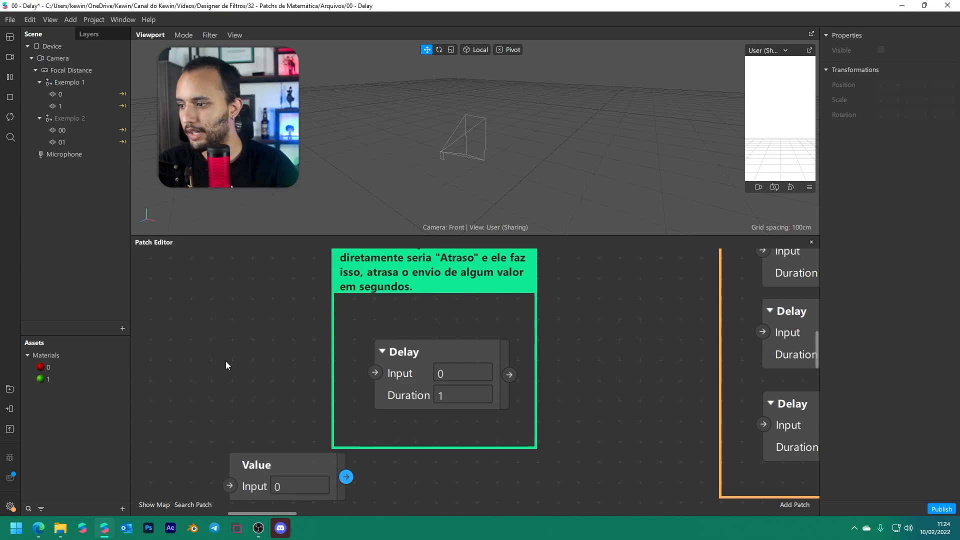
left_click_drag(295, 461, 216, 347)
left_click_drag(267, 363, 375, 372)
Add a second Value patch fed by the Delay patch's output and align it with the other patches
left_click_drag(509, 375, 588, 374)
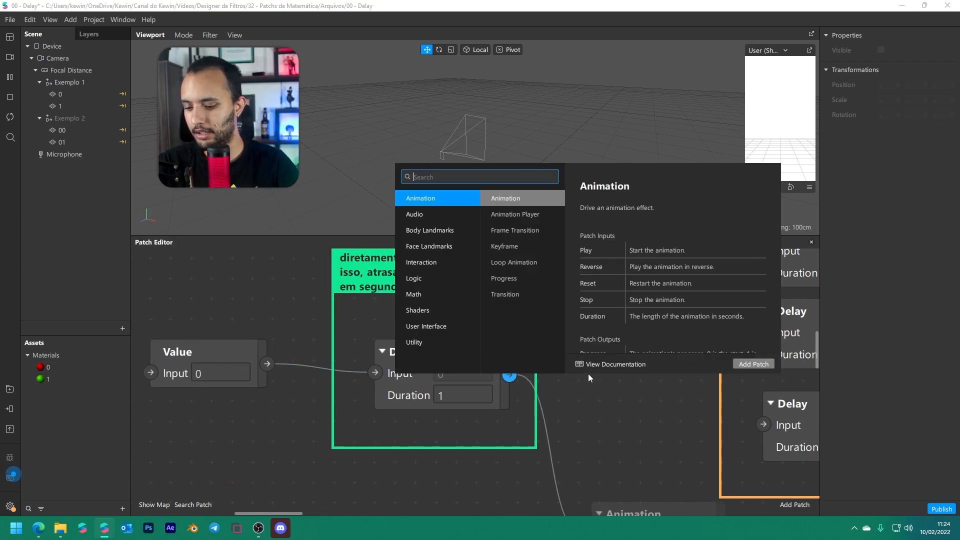
type("value")
key("Return")
left_click_drag(654, 387, 637, 347)
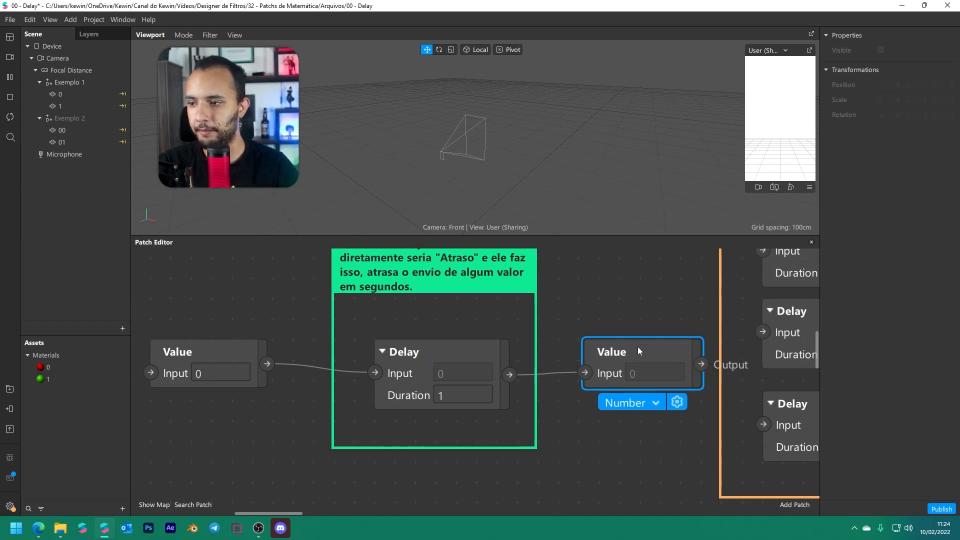
left_click(588, 459)
left_click(449, 398)
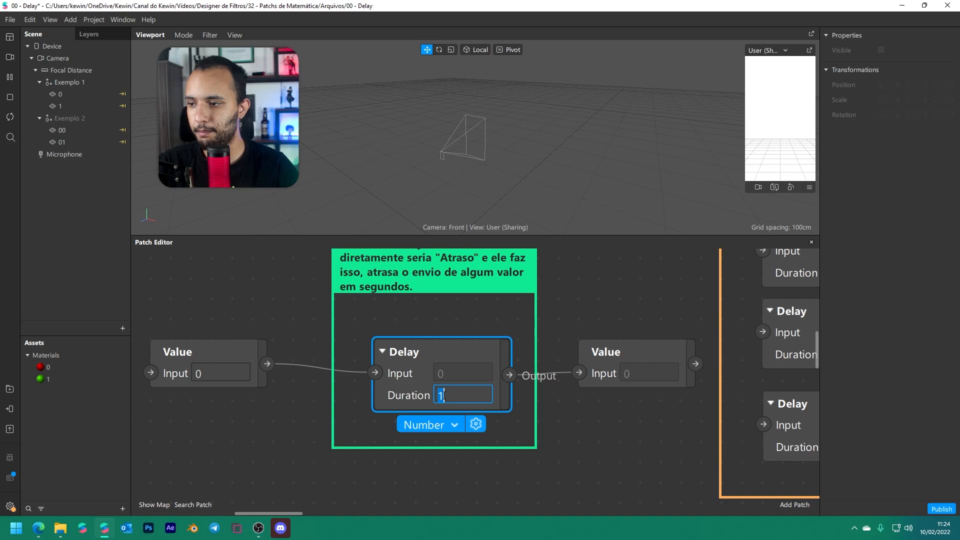
left_click(361, 398)
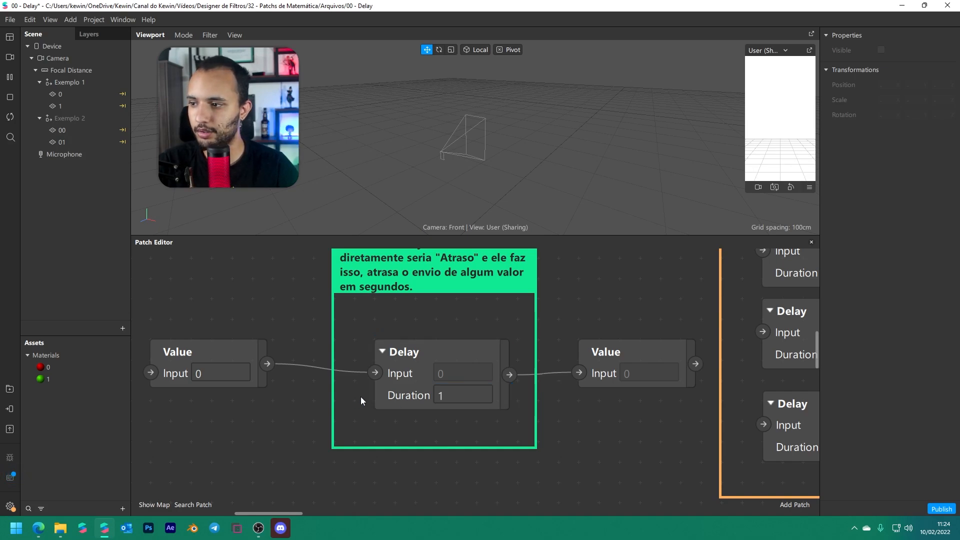
left_click(460, 398)
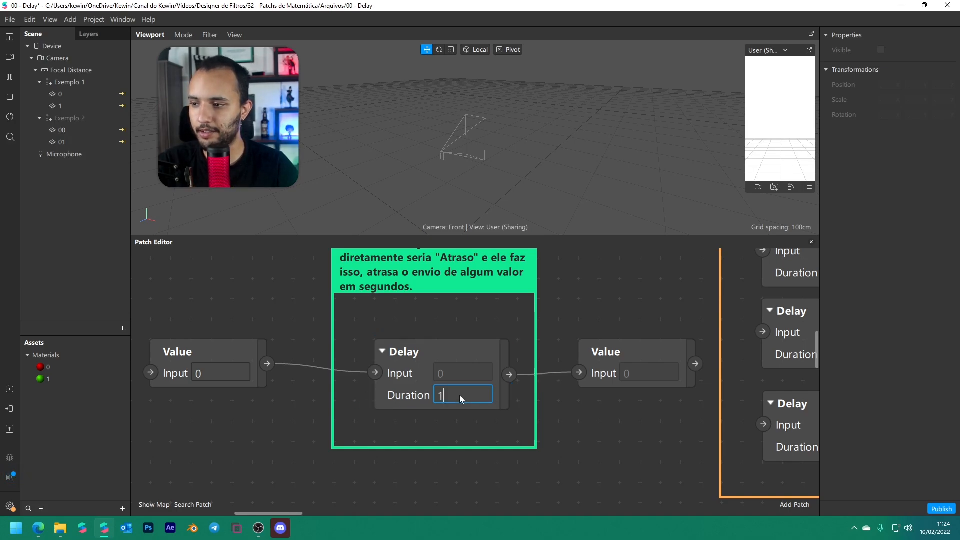
mouse_move(449, 396)
middle_mouse_down()
mouse_move(431, 398)
mouse_move(455, 404)
middle_mouse_up()
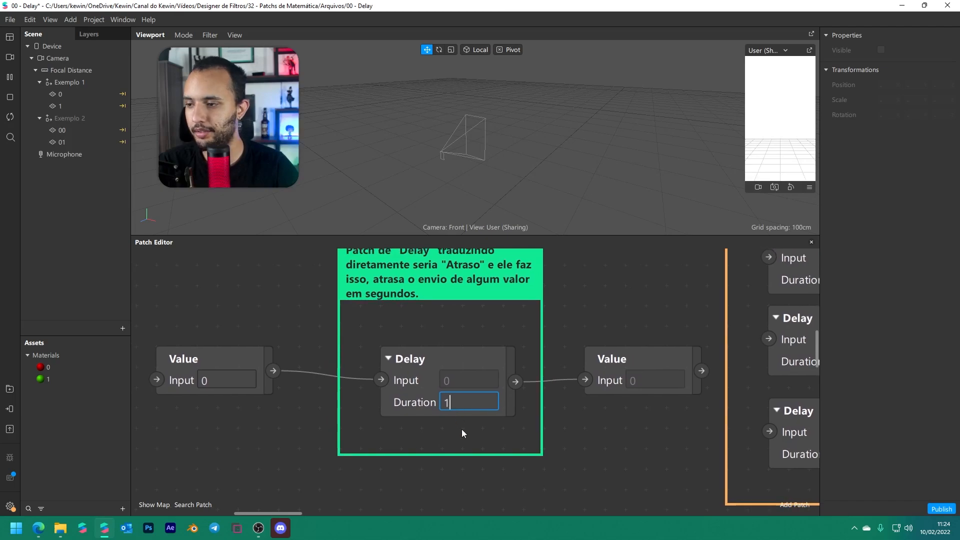
left_click(429, 426)
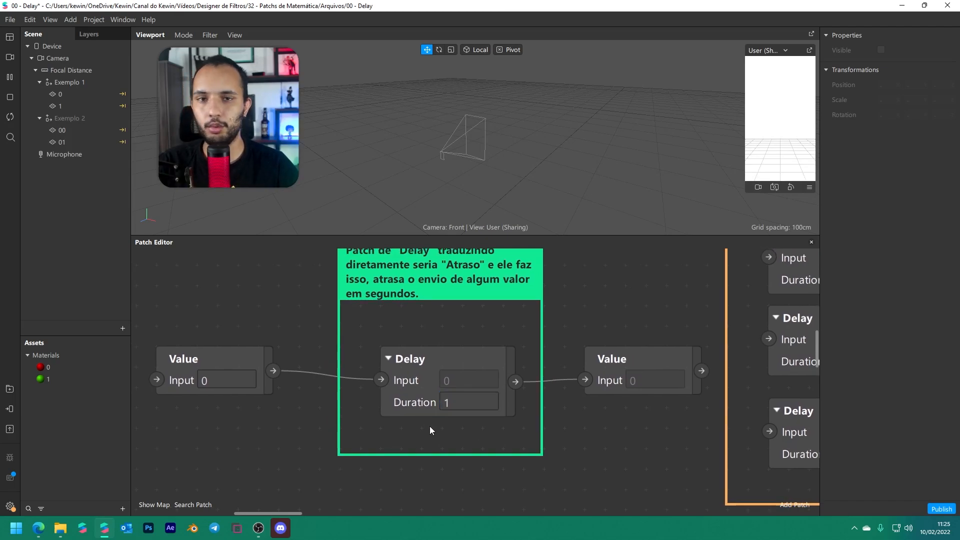
Try a duration of 0,9 on the Delay patch and set it back to 1
left_click(454, 402)
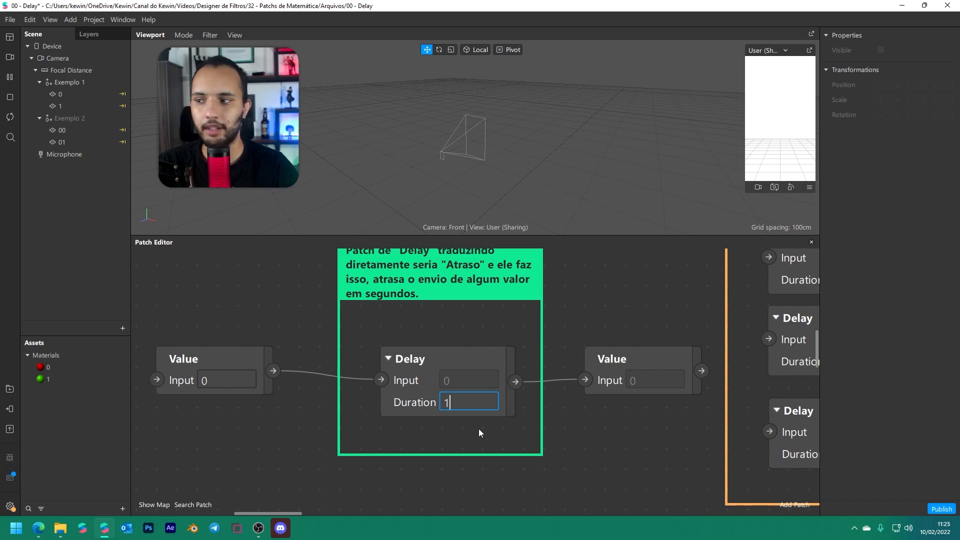
key("BackSpace")
type("0,9")
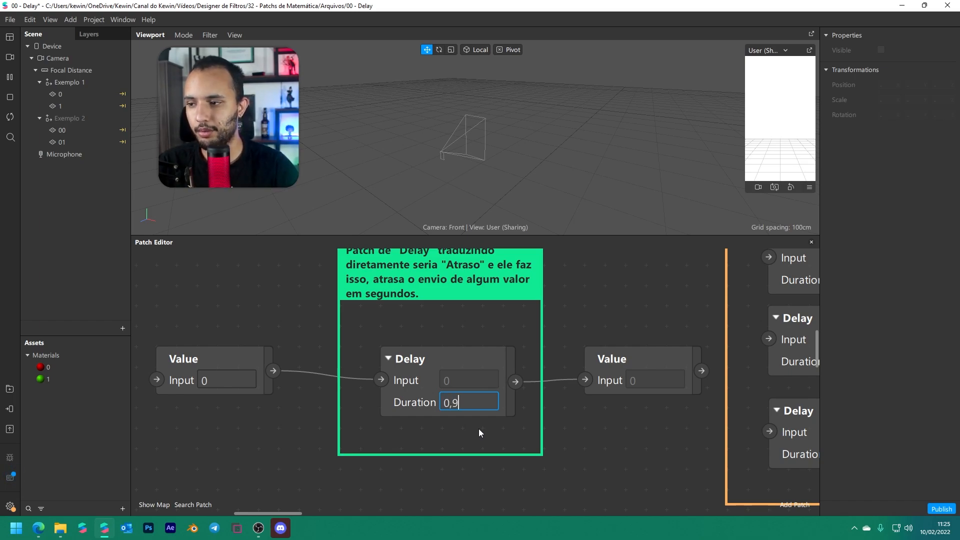
key("Return")
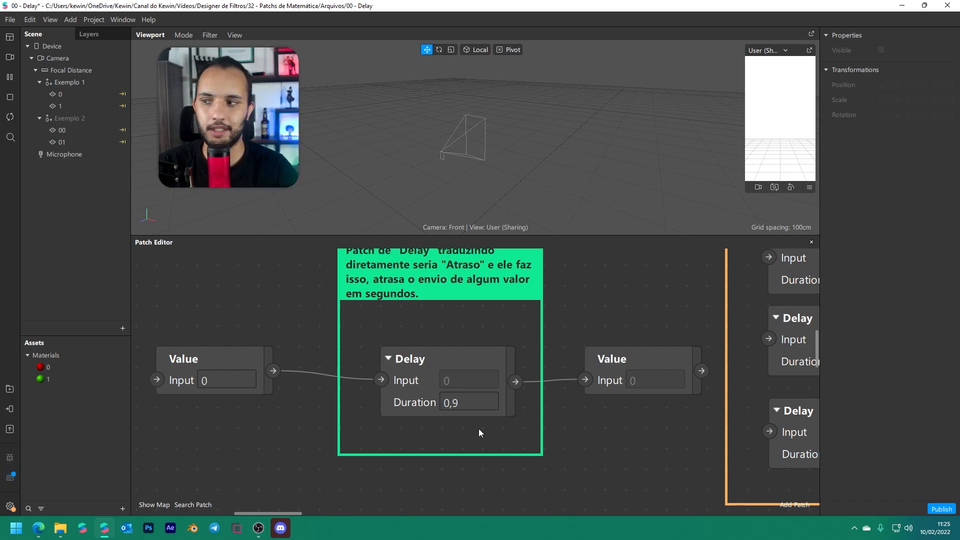
left_click(469, 396)
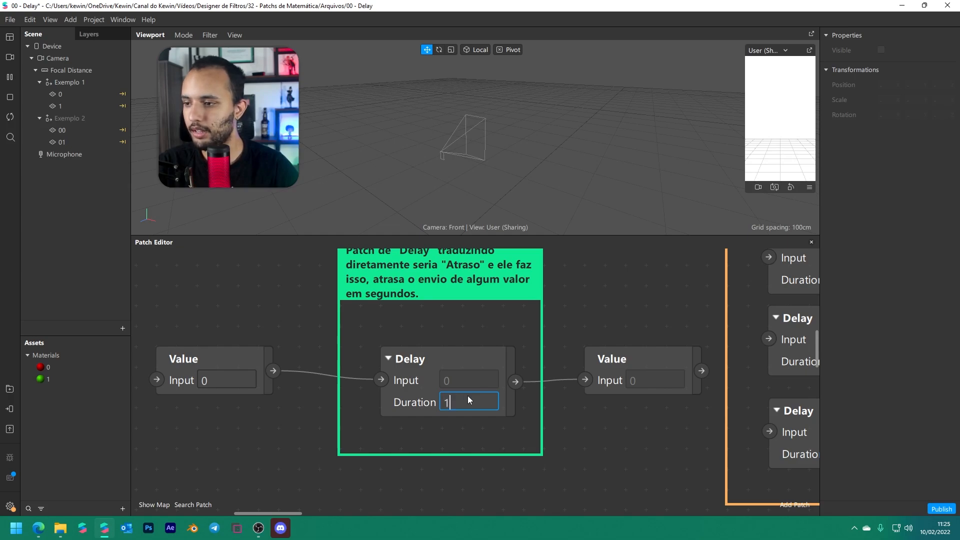
key("Return")
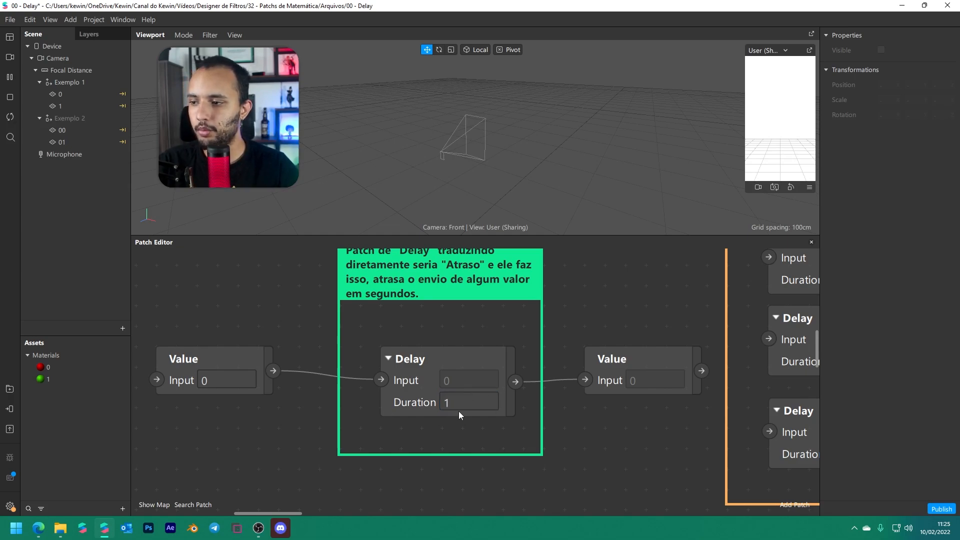
Test the delay by setting the first Value patch's input to 1 and back to 0
left_click(218, 377)
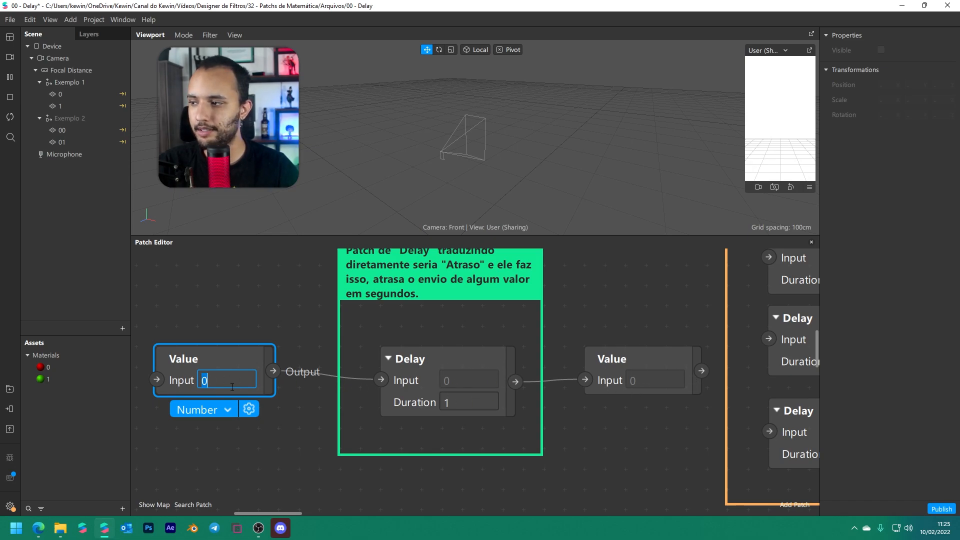
type("1")
key("Return")
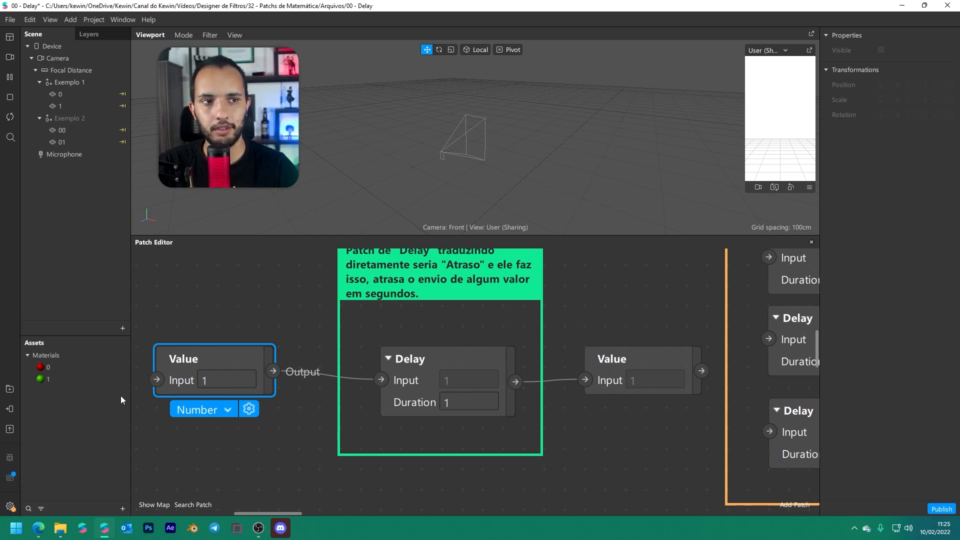
left_click(215, 383)
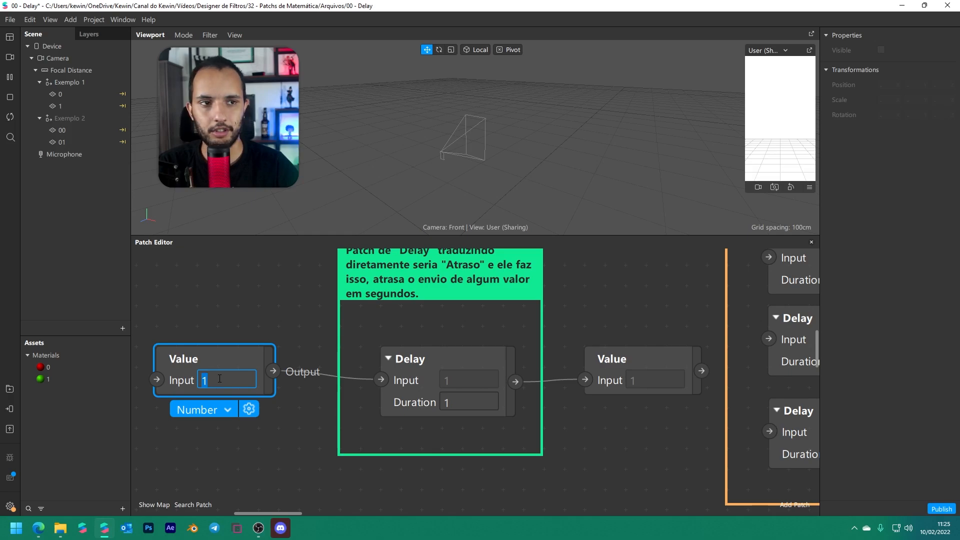
type("0")
key("Return")
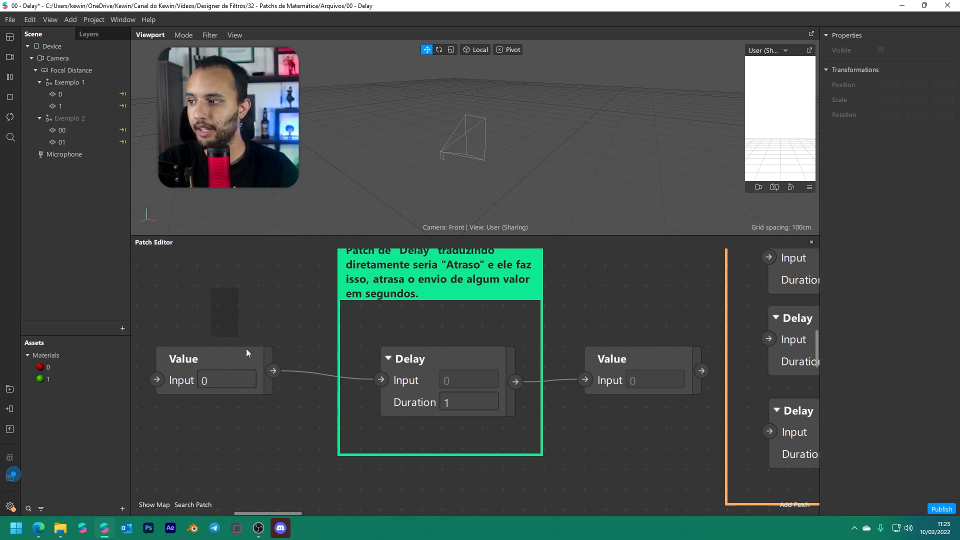
Delete both Value patches connected to the Delay patch
left_click(260, 373)
key("Delete")
left_click(626, 374)
key("Delete")
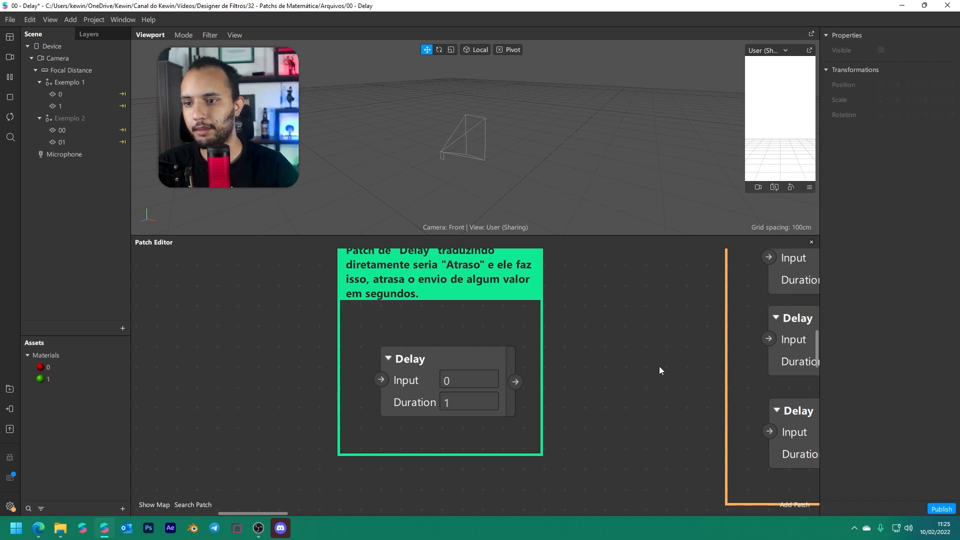
Review the Delay patch and its compatible values, and bring the "Exemplo 1 - Boolean" patch group into view
scroll(660, 369, "down", 5)
left_click_drag(675, 328, 513, 346)
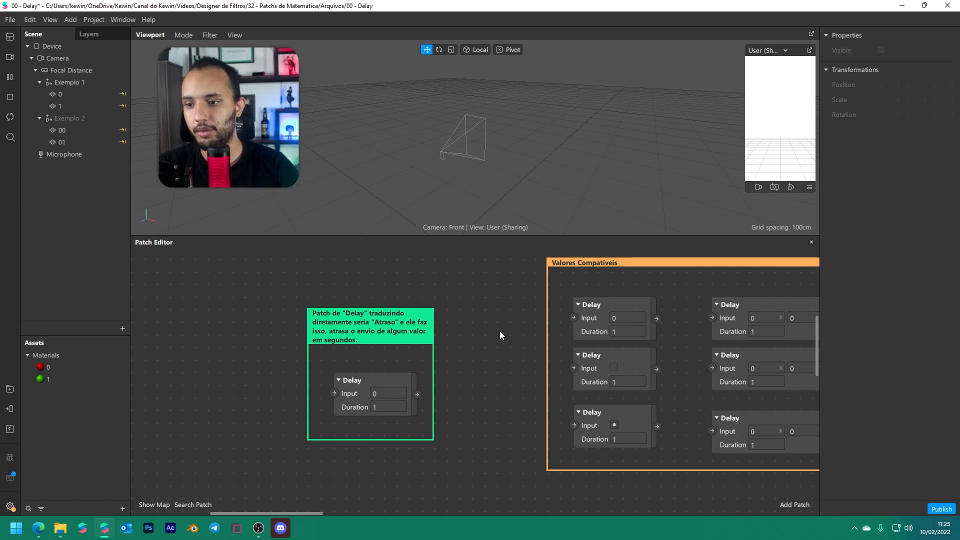
left_click_drag(491, 336, 604, 351)
scroll(437, 424, "up", 4)
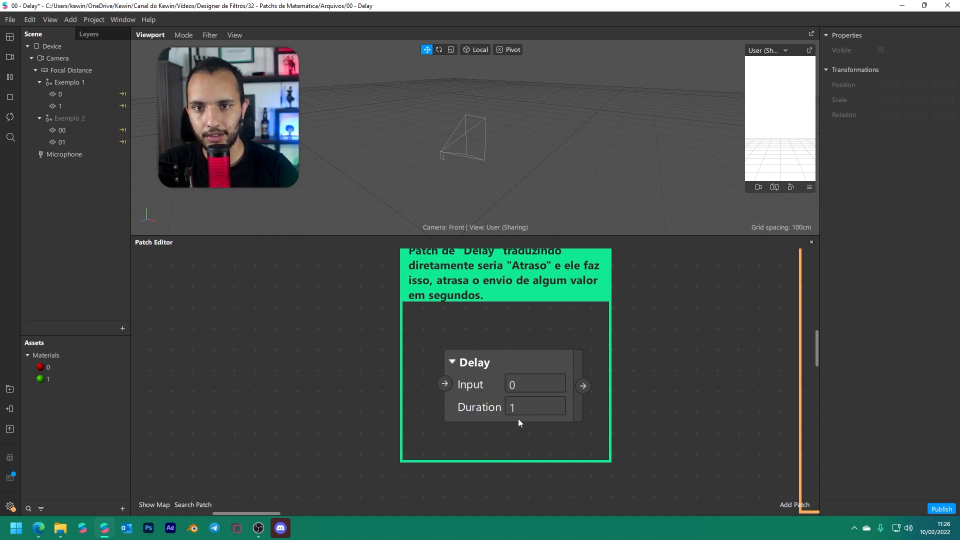
scroll(496, 415, "down", 3)
scroll(496, 415, "down", 1)
left_click_drag(649, 413, 370, 400)
scroll(506, 394, "down", 1)
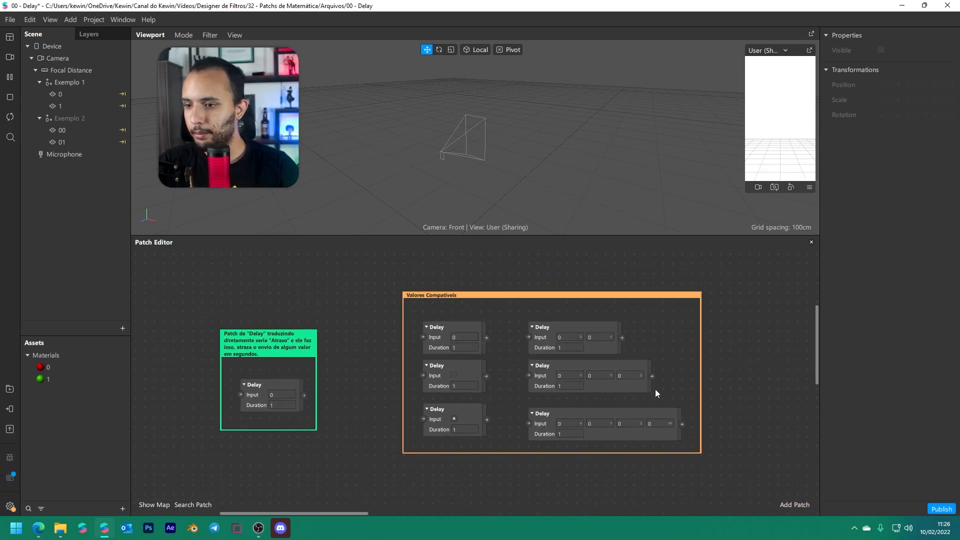
left_click_drag(655, 390, 265, 390)
left_click_drag(720, 415, 501, 413)
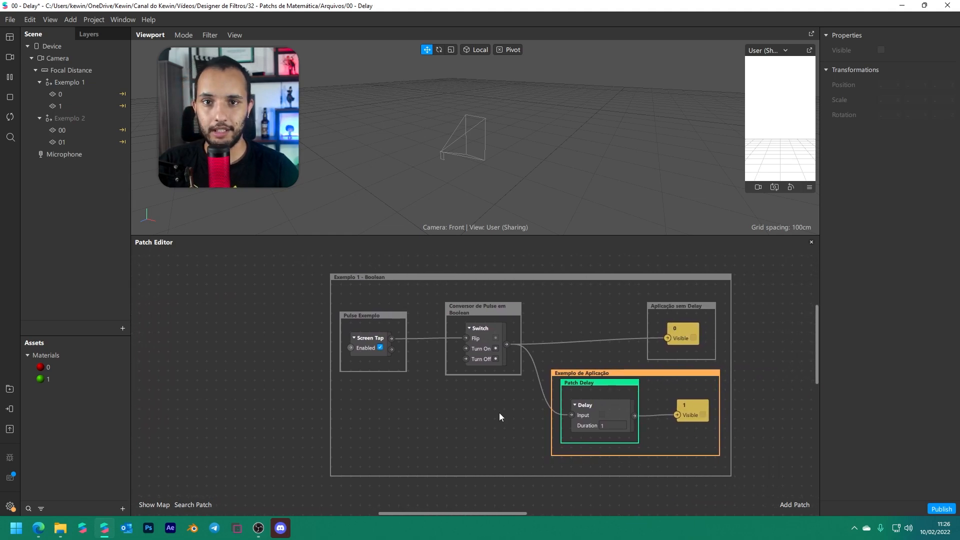
Inspect the Exemplo 1 null object and its two child planes, 0 and 1, in the scene
left_click(54, 85)
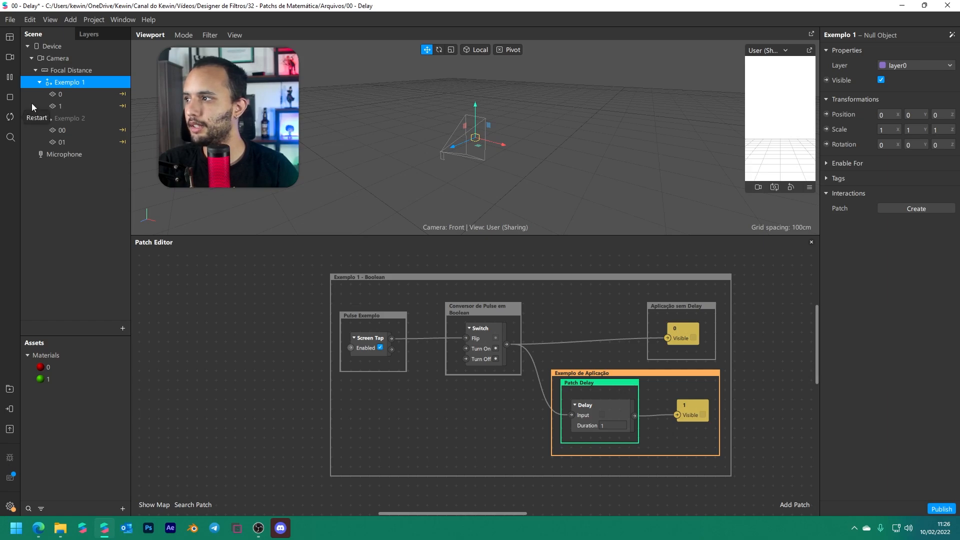
left_click(89, 94)
left_click(88, 105, "shift")
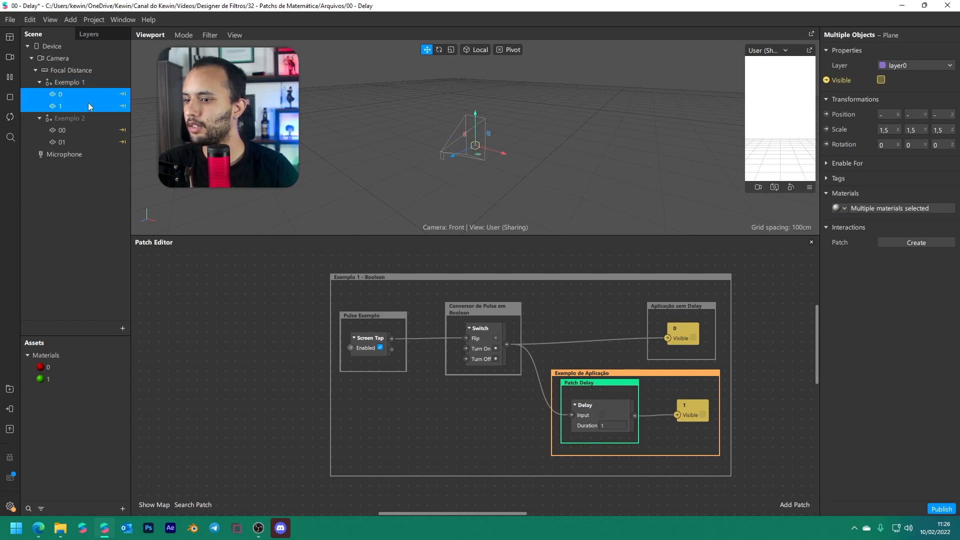
Move the User (Sharing) preview over the workspace and enlarge it
left_click(810, 50)
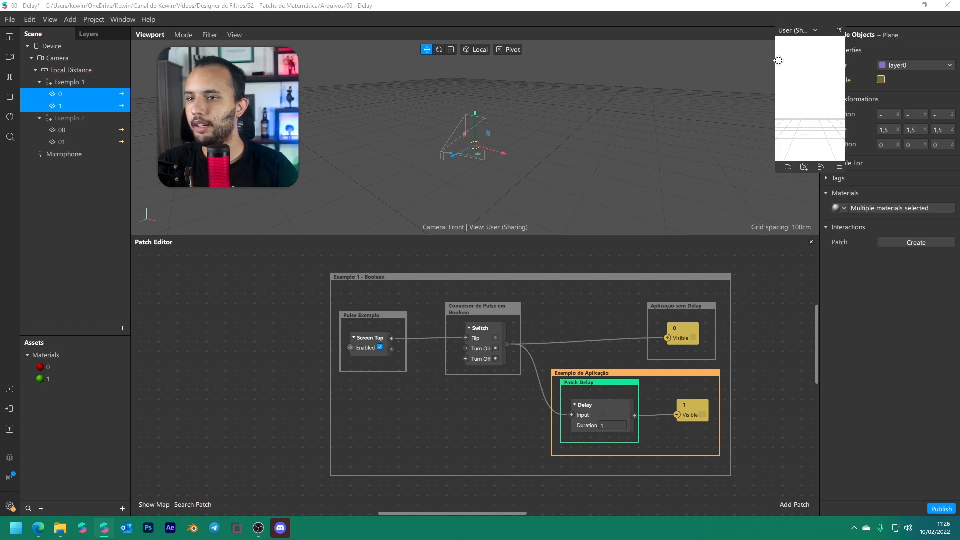
left_click_drag(747, 33, 703, 64)
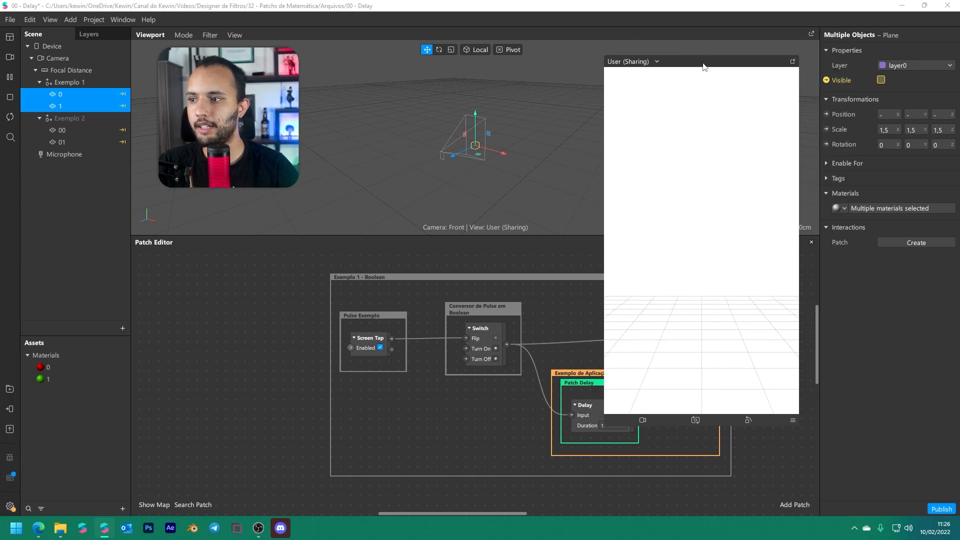
Examine how the Screen Tap, Switch and Delay patches drive the visibility of planes 0 and 1 in the Exemplo 1 - Boolean group
middle_click_drag(261, 322, 110, 323)
scroll(225, 340, "up", 2)
scroll(226, 341, "up", 1)
left_click(220, 340)
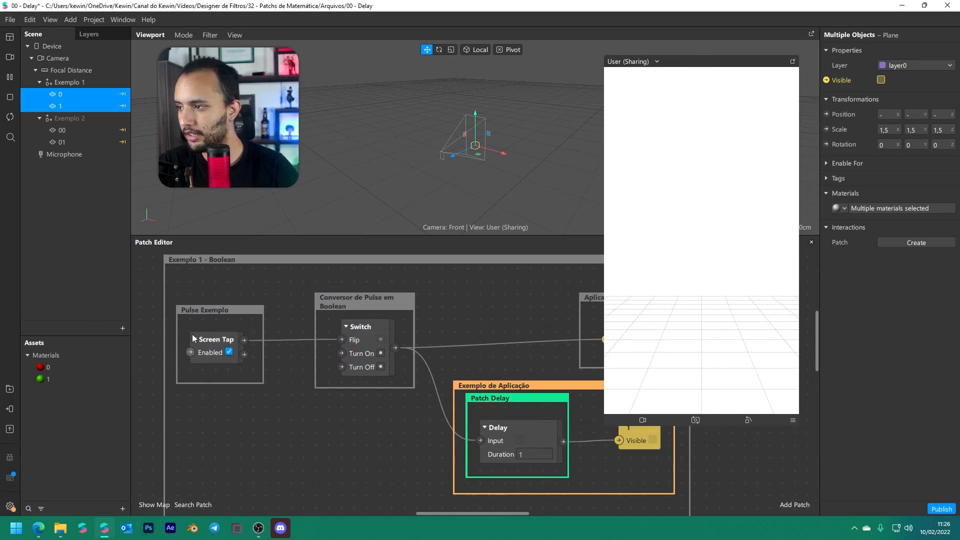
left_click(218, 324)
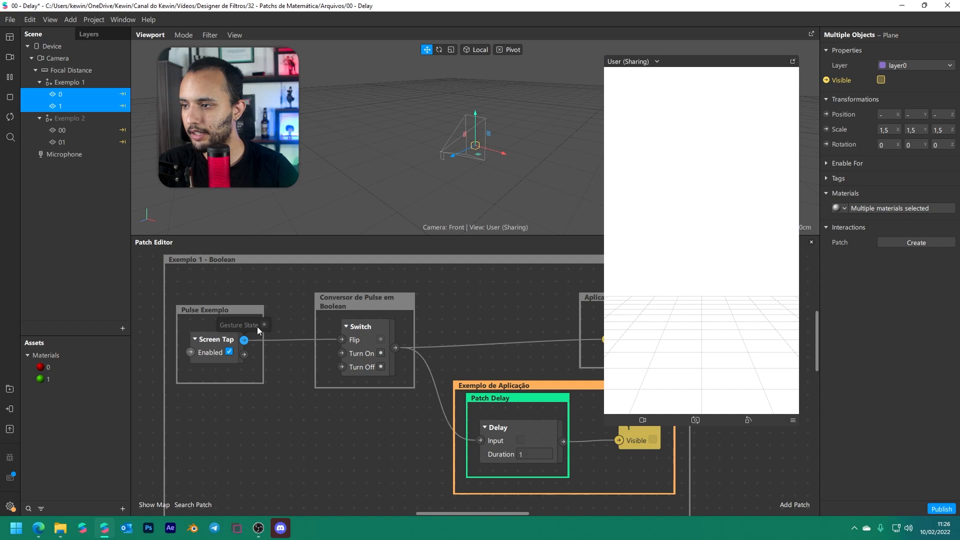
left_click(388, 347)
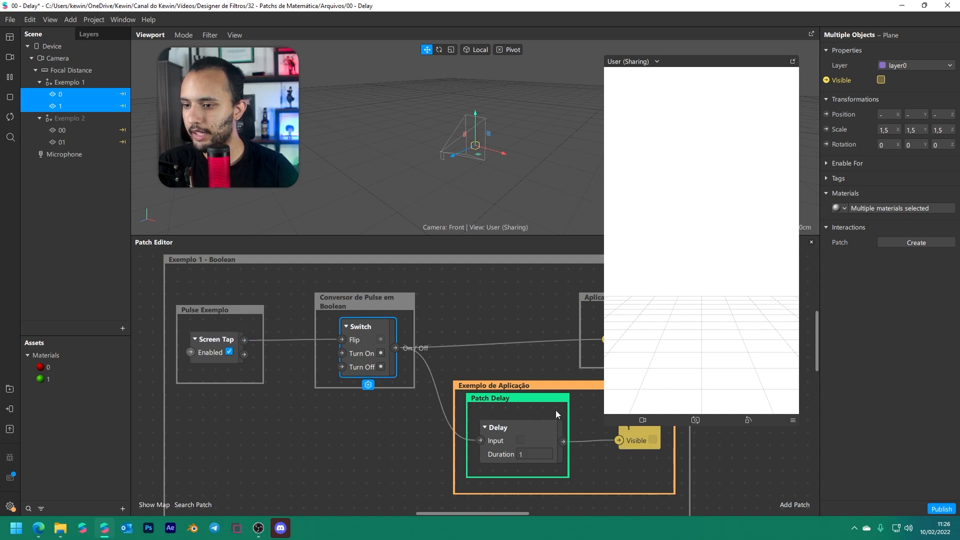
left_click_drag(538, 323, 405, 303)
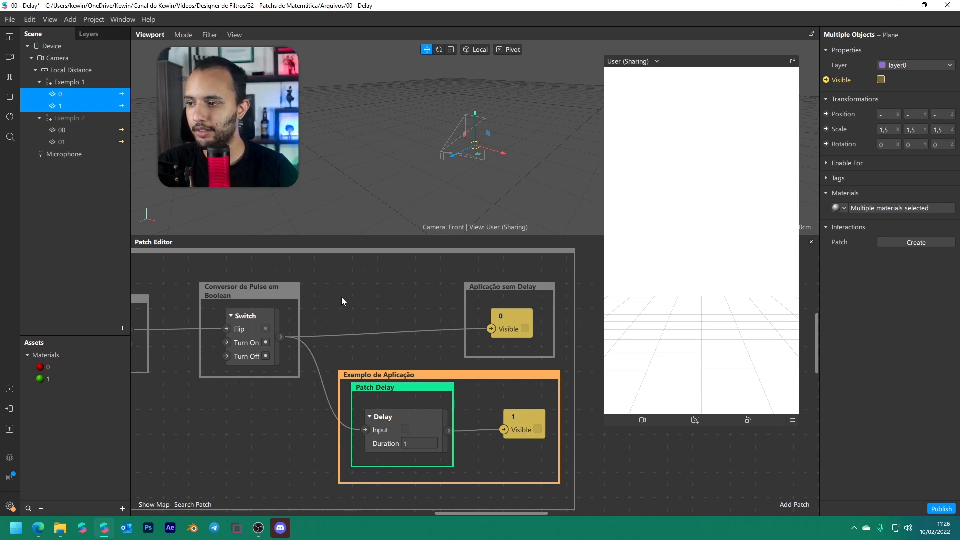
middle_click_drag(342, 298, 442, 299)
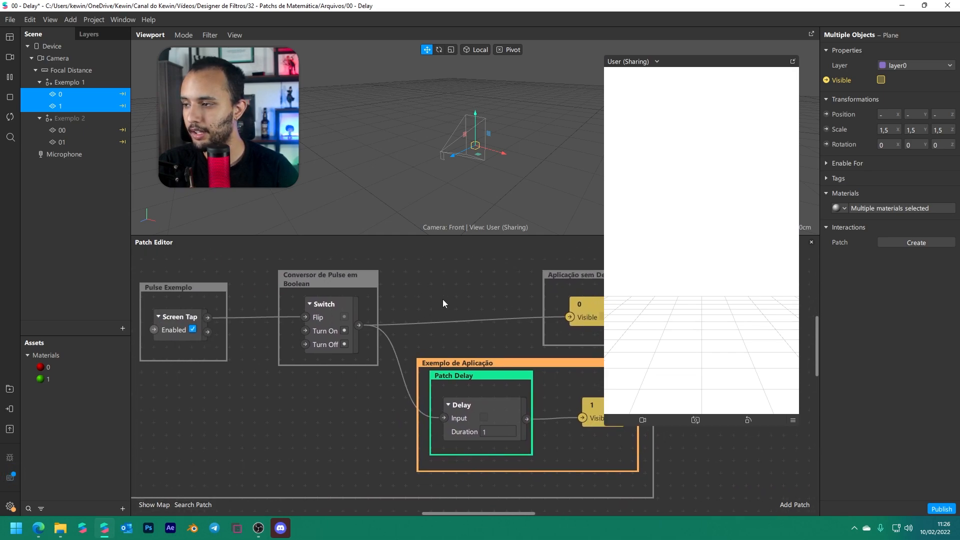
scroll(448, 299, "up", 2)
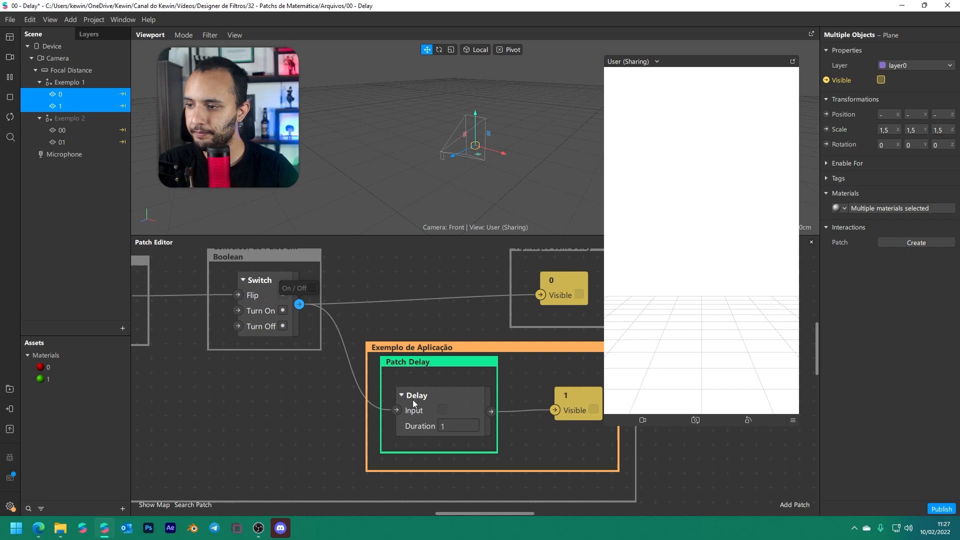
left_click(439, 404)
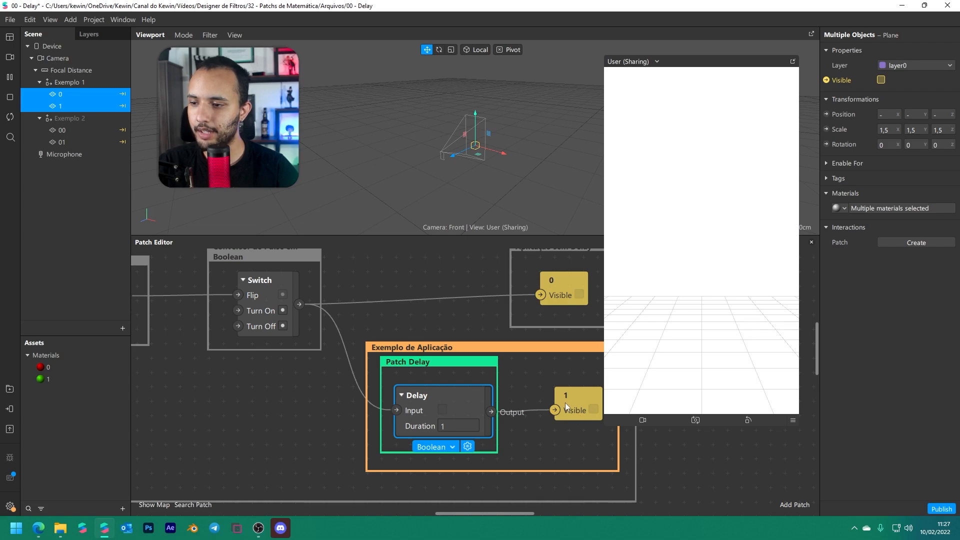
left_click(569, 445)
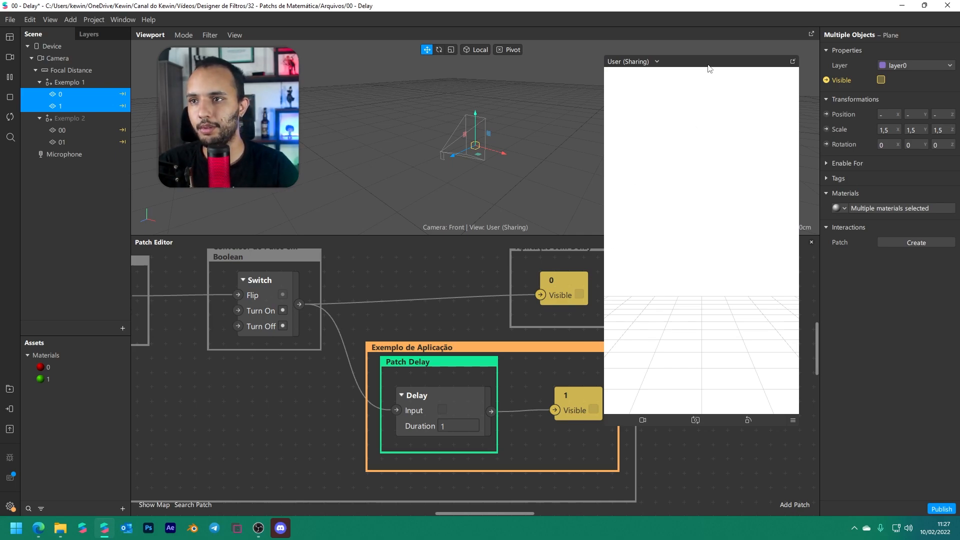
Turn on Simulate Touch and test the delayed visibility with a tap in the preview, finishing with a preview restart
left_click(793, 420)
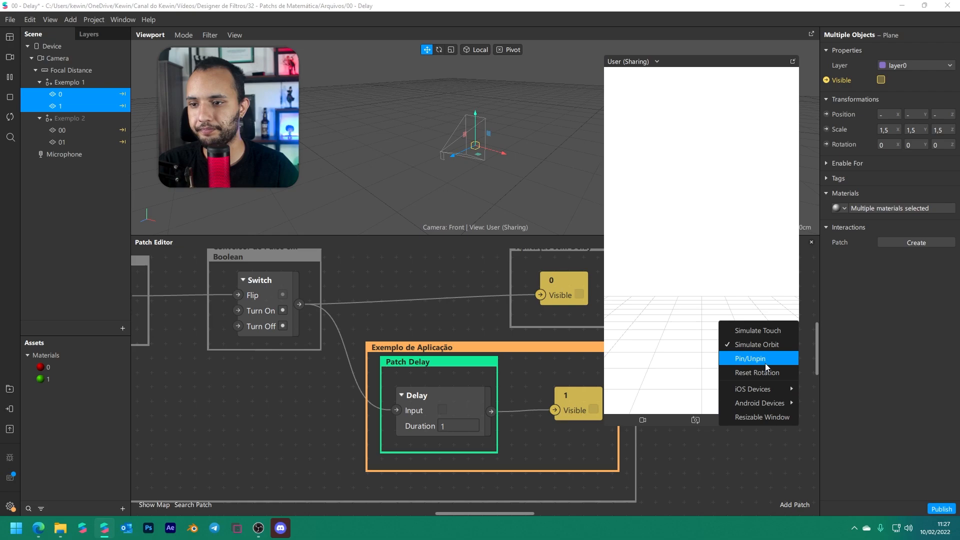
left_click(772, 334)
left_click(665, 188)
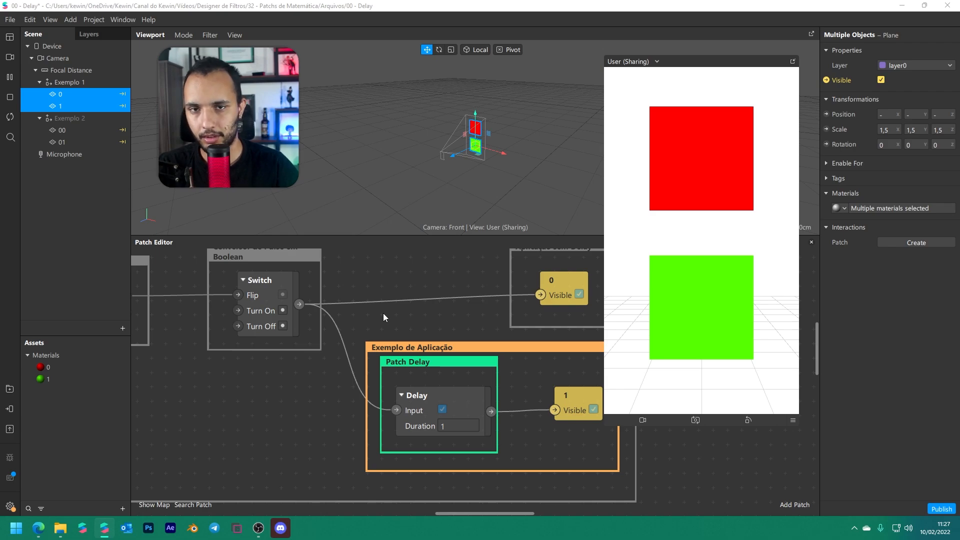
left_click(8, 120)
Select the Exemplo 2 null object and find the Exemplo 2 - V3 group with its Loop Animation patch
scroll(392, 321, "down", 5)
scroll(390, 317, "up", 3)
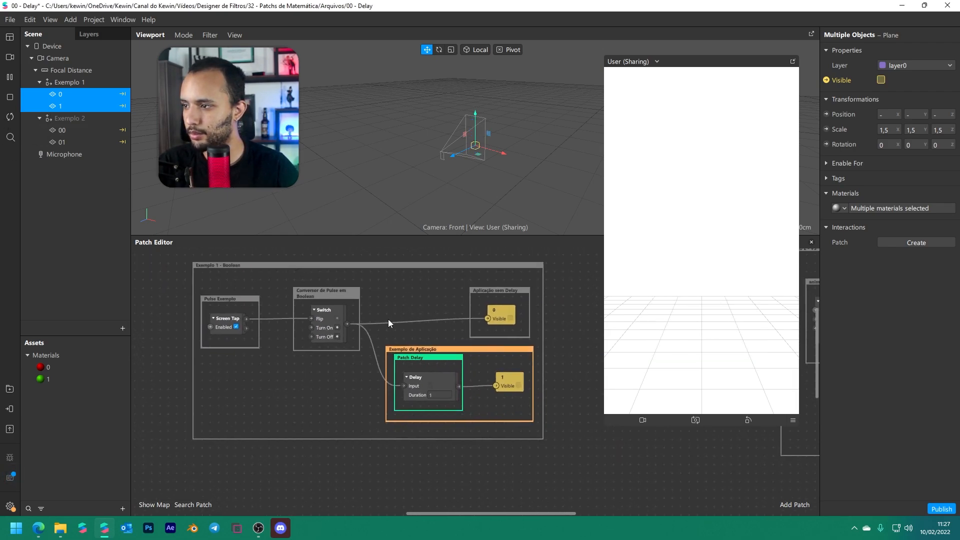
left_click(66, 123)
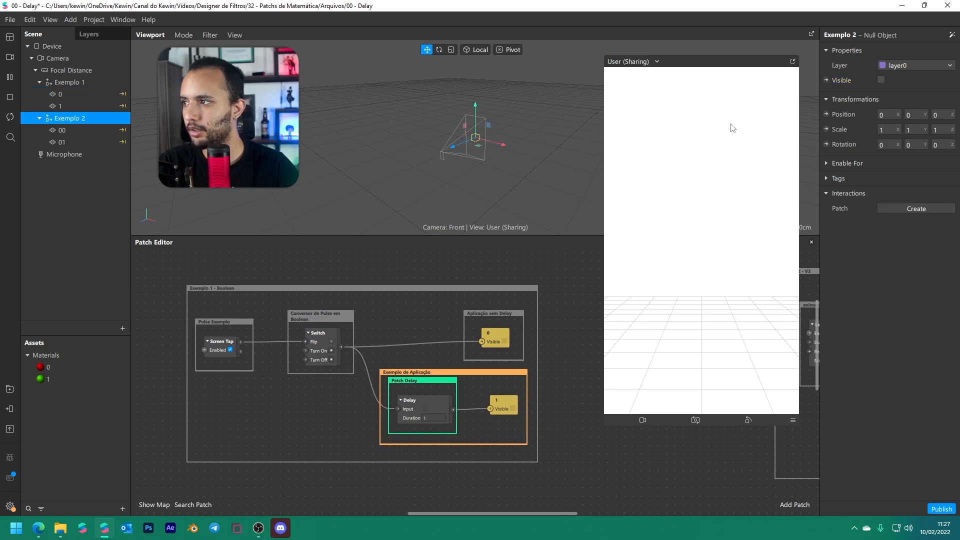
middle_click_drag(415, 260, 203, 250)
middle_click_drag(590, 268, 375, 267)
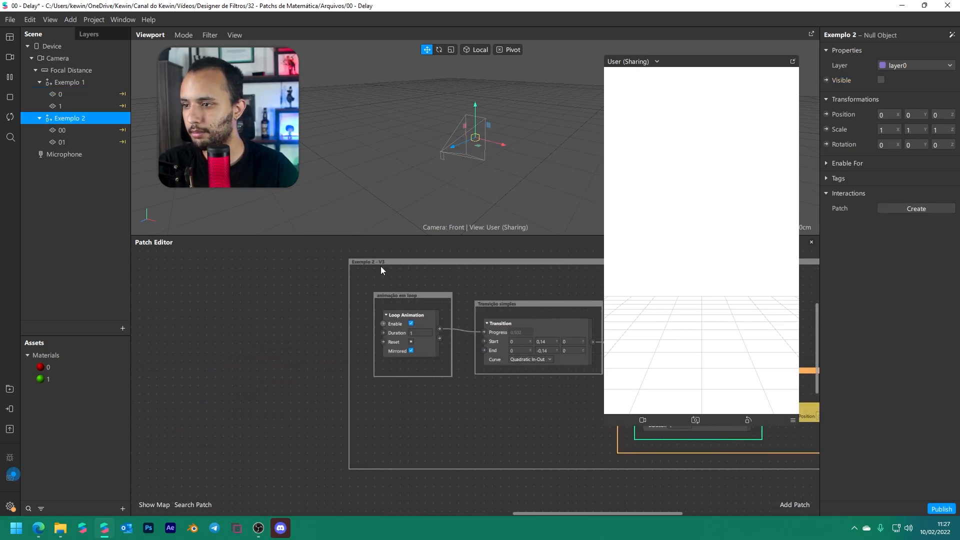
middle_click_drag(494, 281, 316, 285)
scroll(316, 282, "up", 1)
scroll(317, 282, "up", 1)
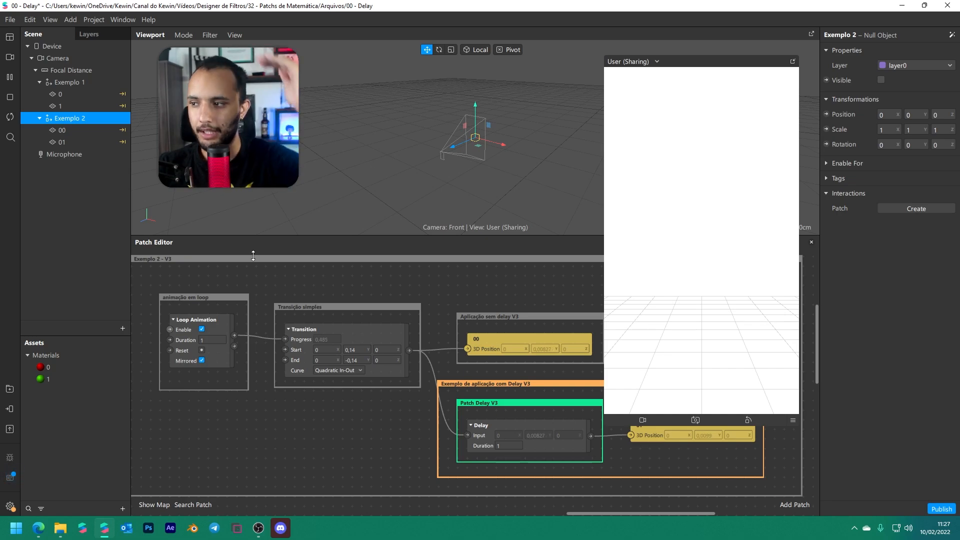
scroll(232, 345, "up", 3)
middle_click_drag(232, 310, 333, 318)
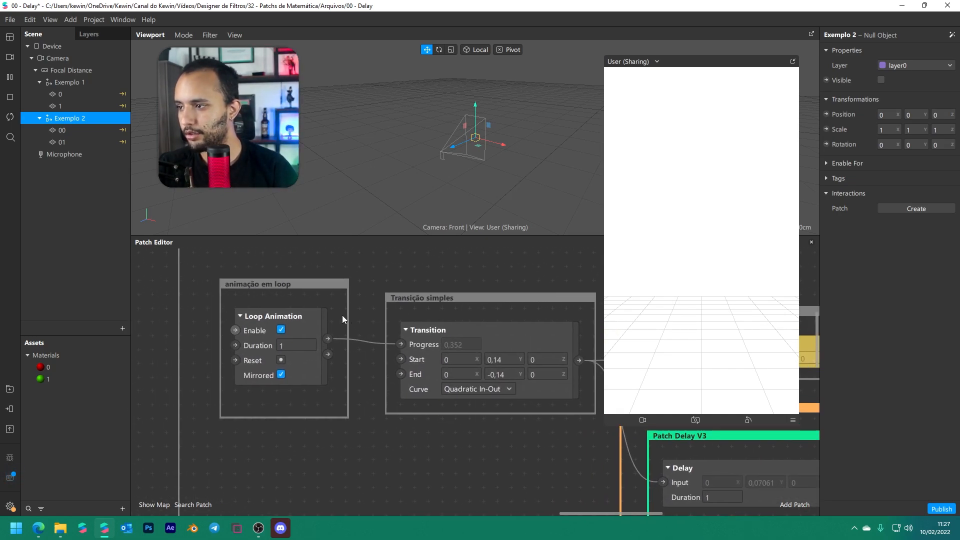
Inspect the Loop Animation patch's settings and the Transition patch's Start and End Y values
left_click(303, 371)
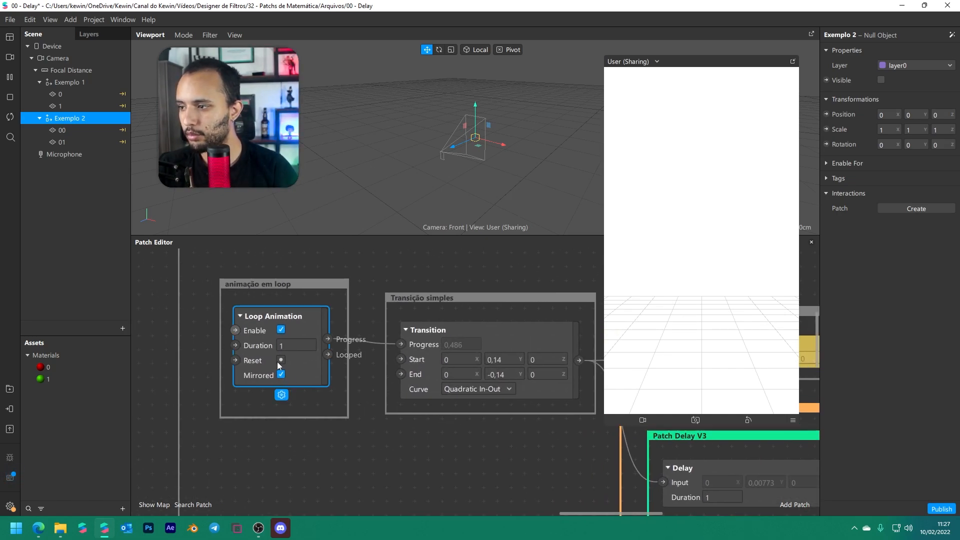
left_click(363, 408)
middle_click_drag(483, 354, 388, 357)
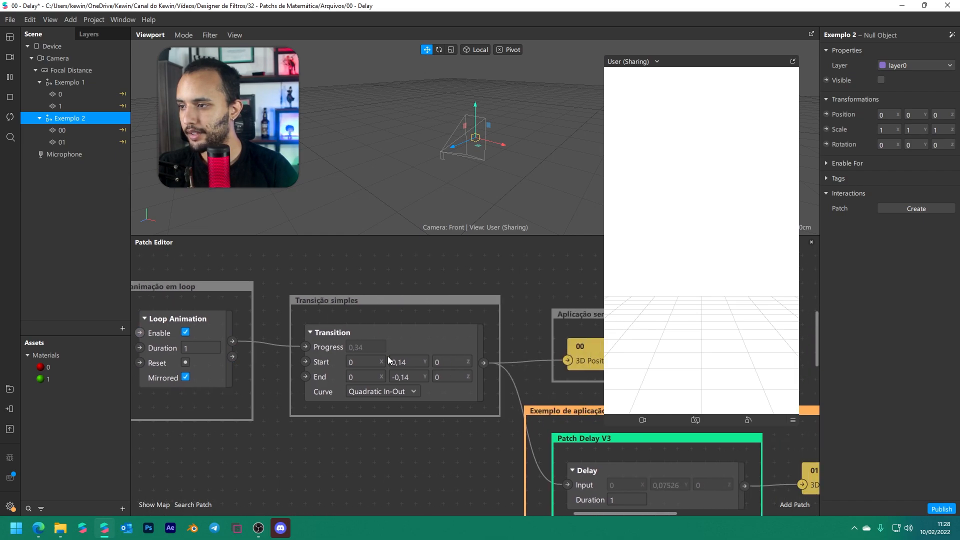
left_click(408, 362)
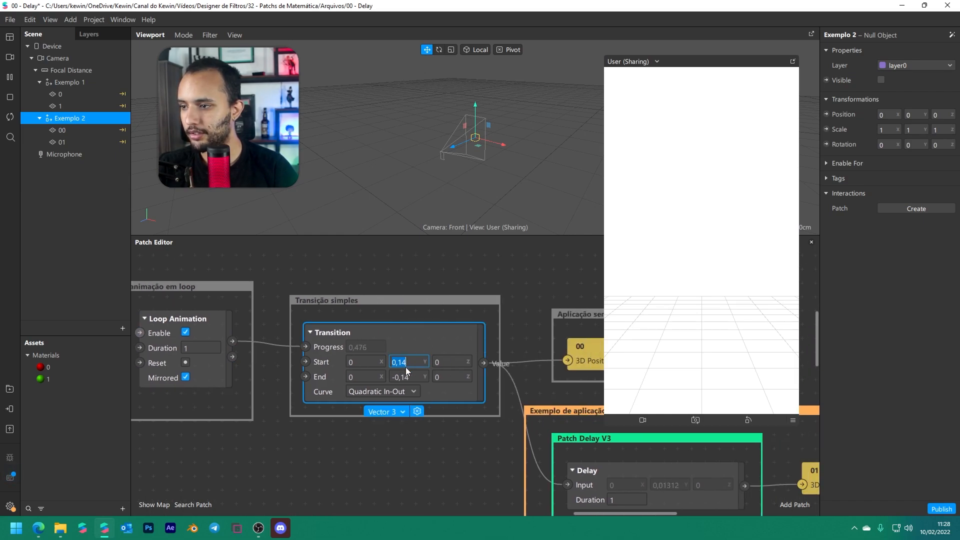
left_click(414, 377)
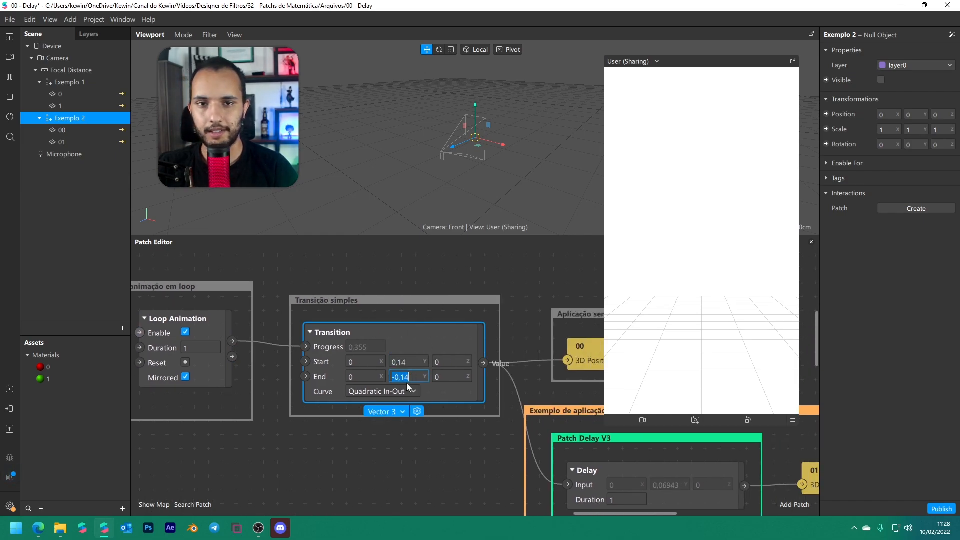
left_click(440, 431)
middle_click_drag(437, 396, 380, 399)
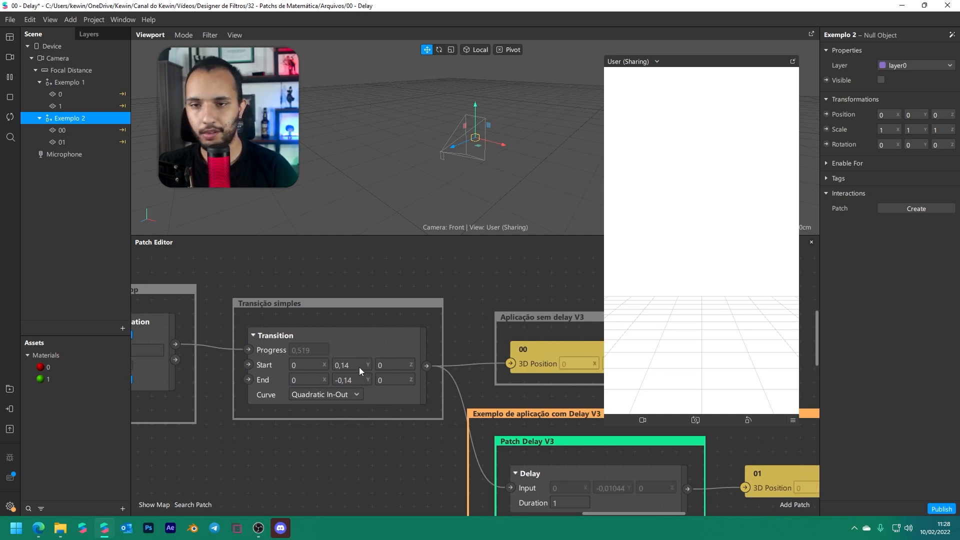
Review the direct and delayed 3D Position connections of planes 00 and 01, and make the Exemplo 2 null object visible
middle_click_drag(466, 292, 302, 280)
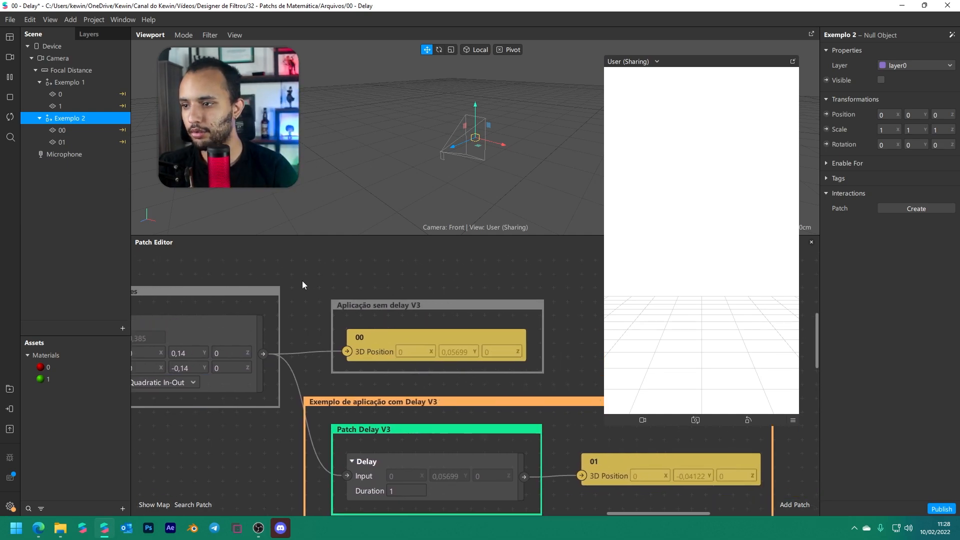
scroll(343, 305, "down", 1)
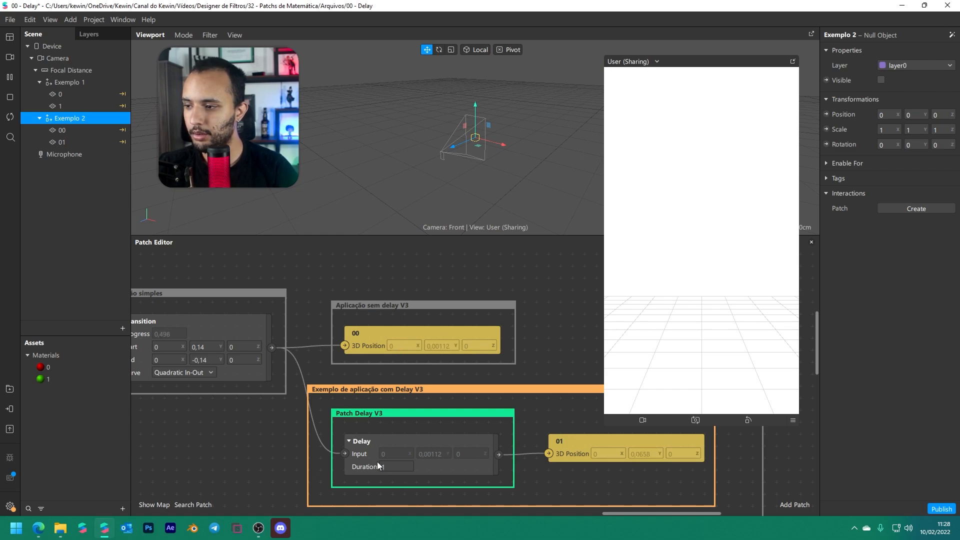
scroll(378, 465, "up", 1)
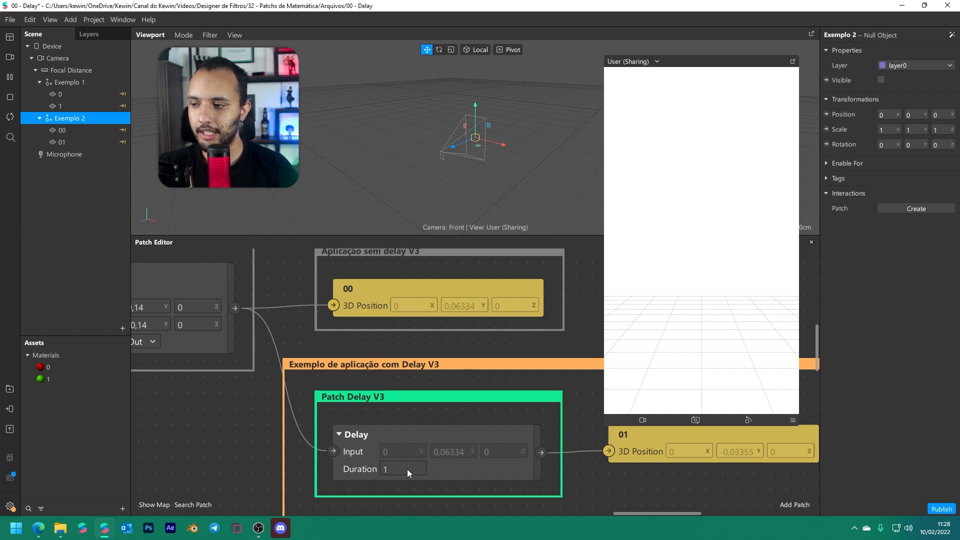
left_click(881, 80)
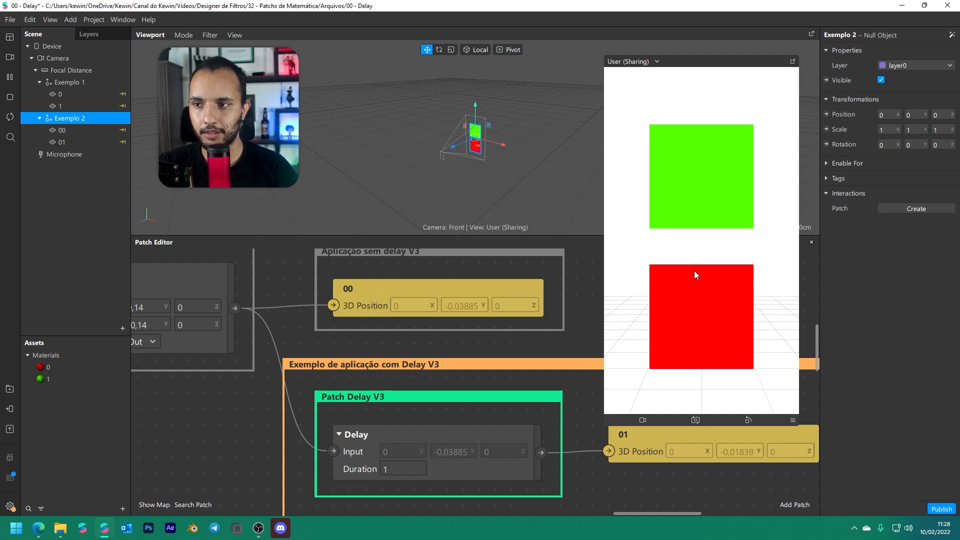
Switch the Loop Animation patch's Enable option off and back on to test the delayed movement
scroll(270, 346, "down", 2)
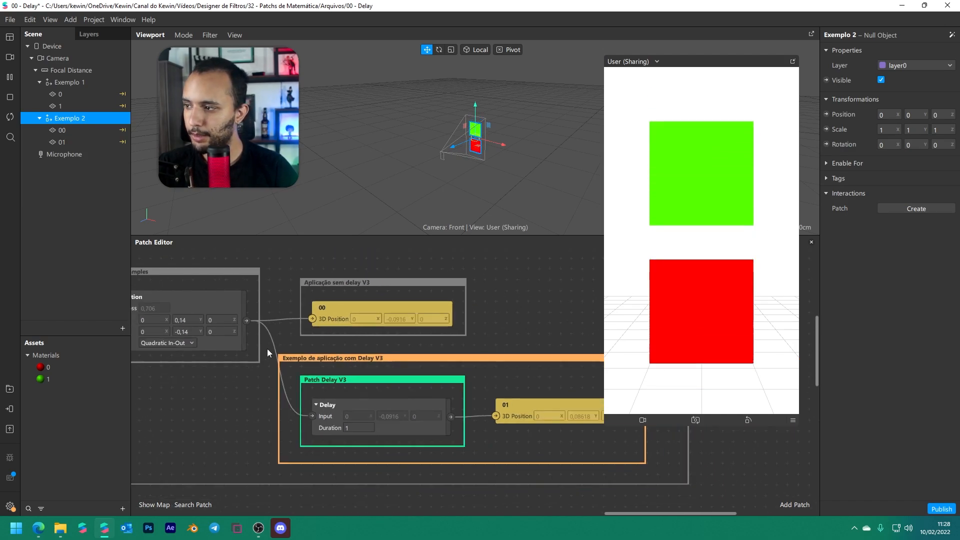
middle_click_drag(263, 400, 513, 439)
left_click(262, 336)
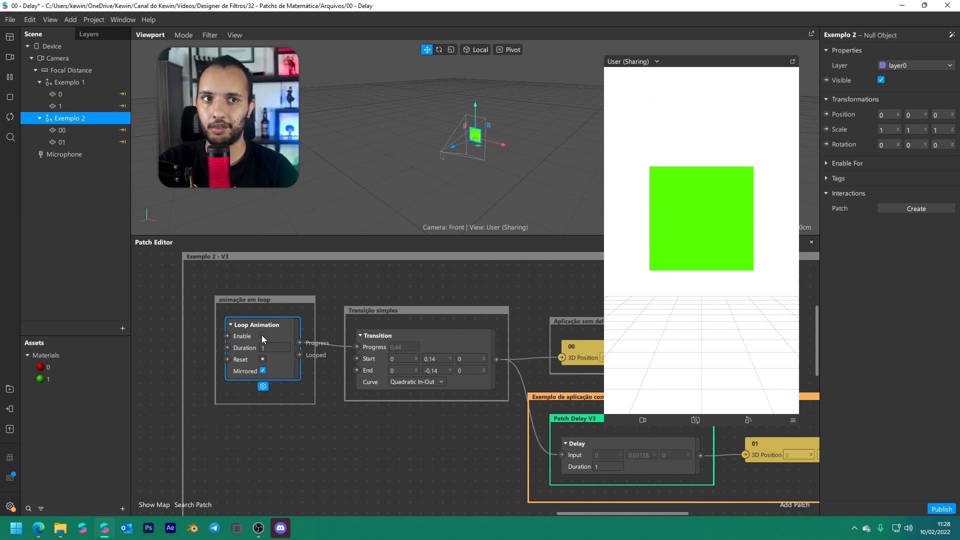
left_click(262, 336)
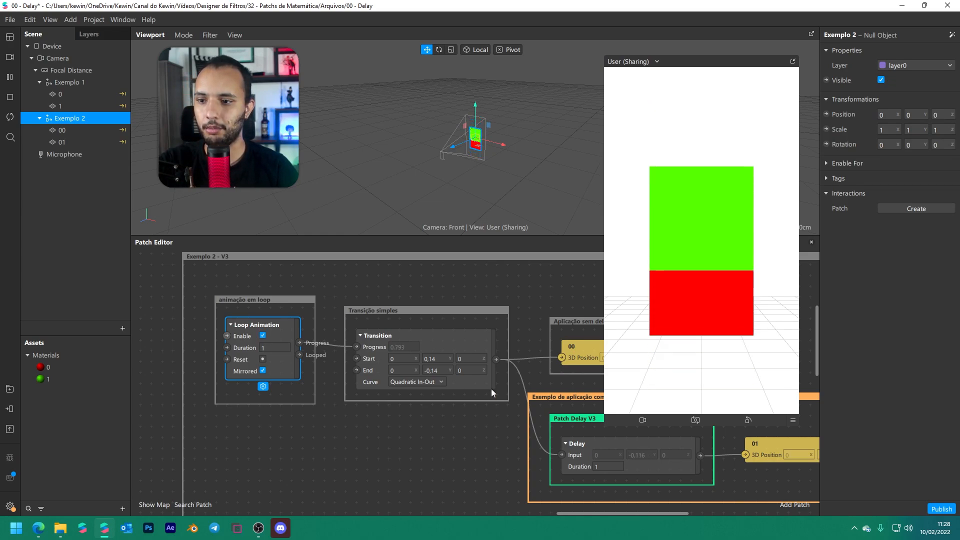
Compare the planes' motion in the preview with the Exemplo 2 Delay connection, checking the Loop Animation patch's Enable option again
middle_click_drag(746, 477, 646, 463)
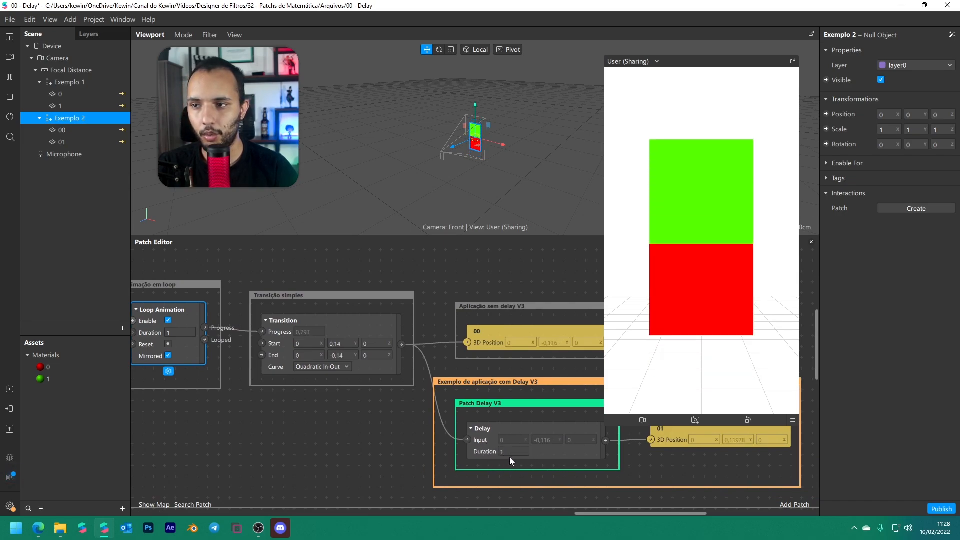
left_click(380, 438)
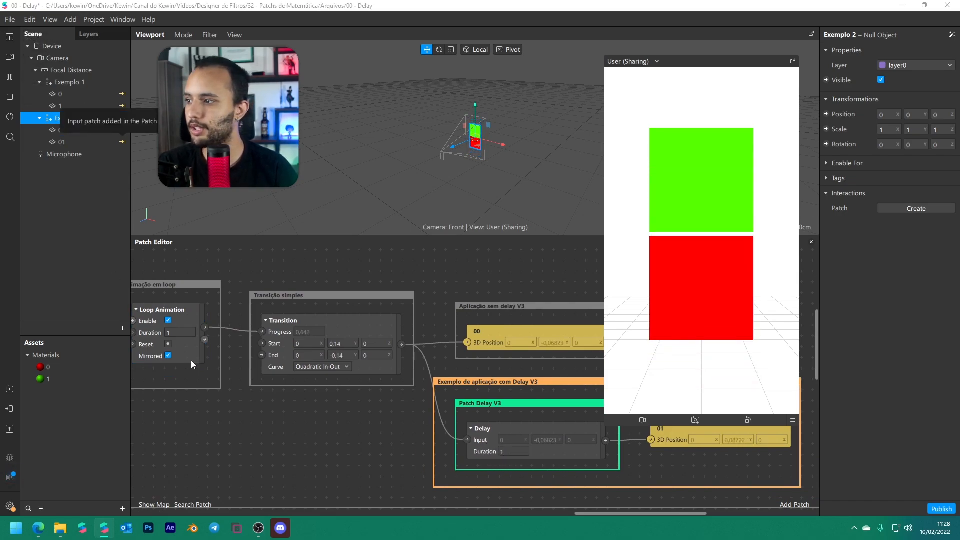
middle_click_drag(231, 421, 326, 423)
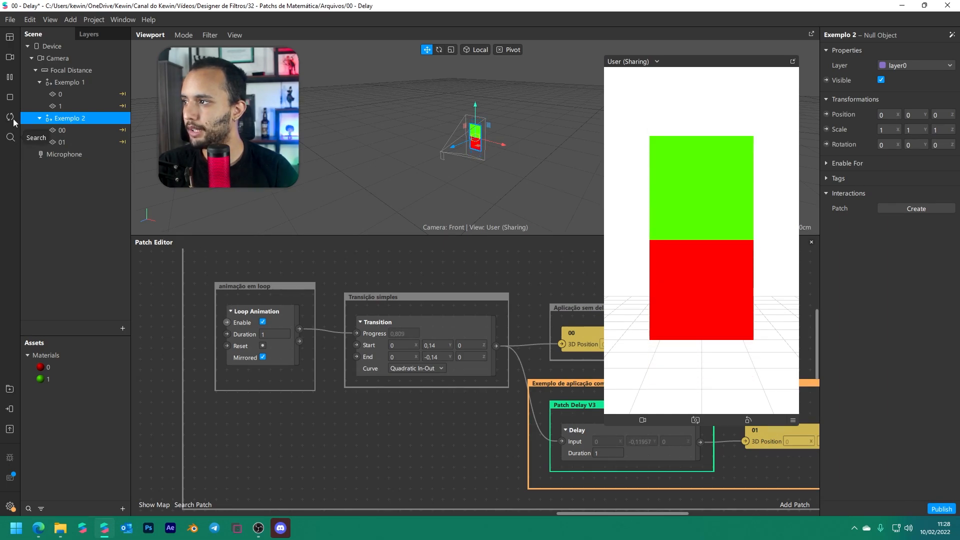
left_click(264, 322)
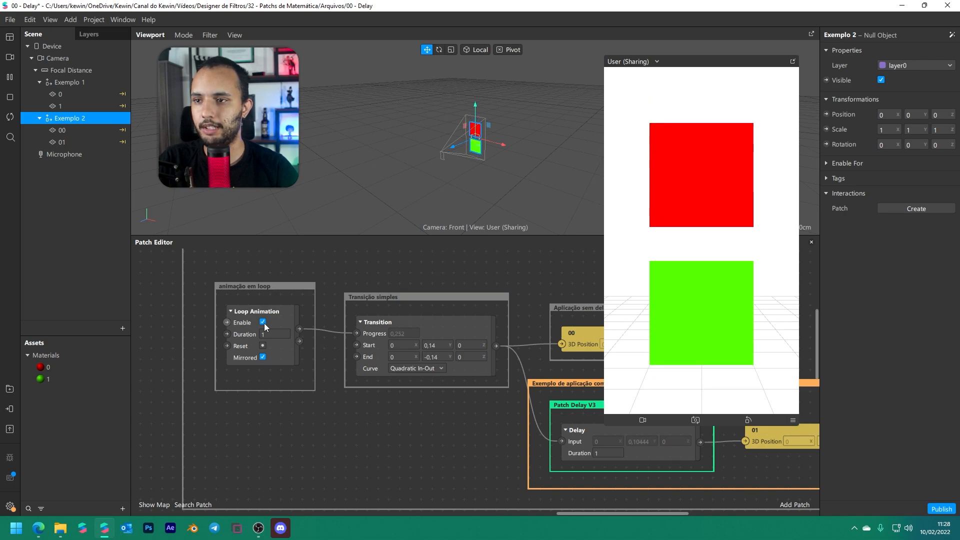
Review the Exemplo 2 and Exemplo 1 groups, the Delay patch description and the Valores Compativeis group in the Patch Editor
scroll(308, 343, "down", 7)
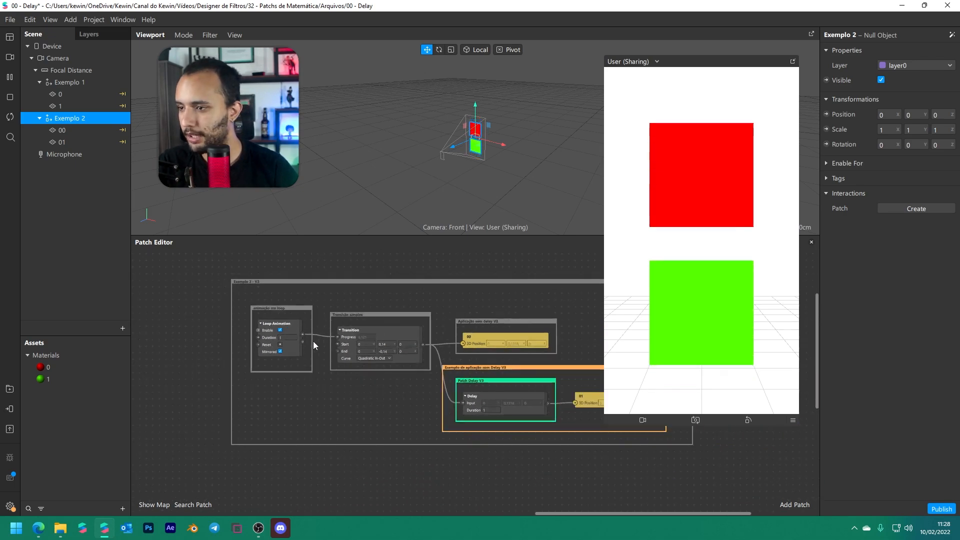
middle_click_drag(406, 404, 443, 425)
scroll(391, 389, "up", 3)
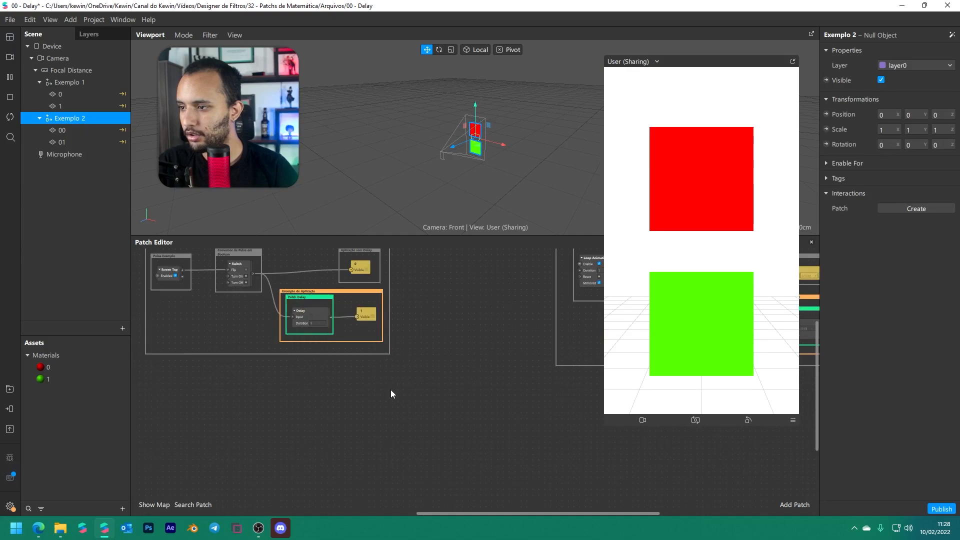
middle_click_drag(300, 375, 645, 376)
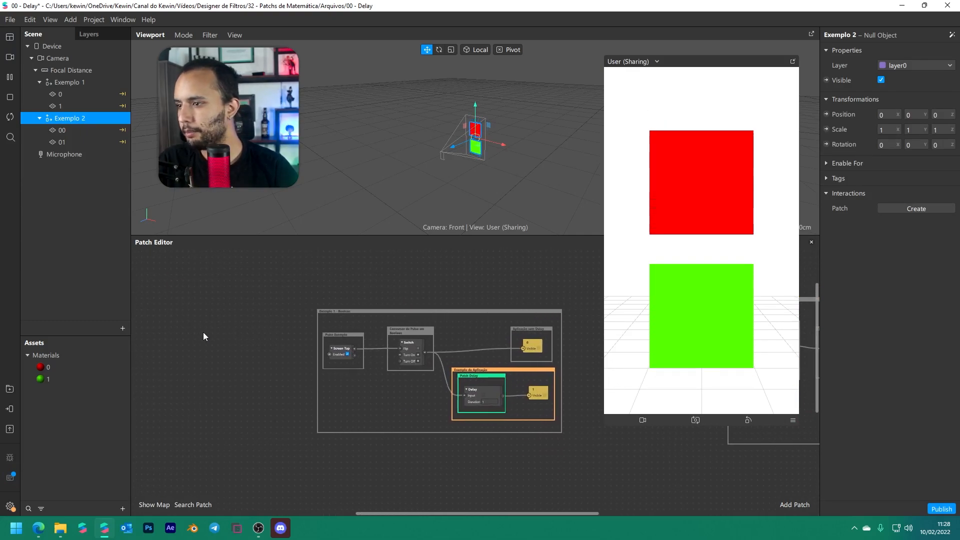
middle_click_drag(203, 334, 456, 328)
middle_click_drag(283, 295, 489, 281)
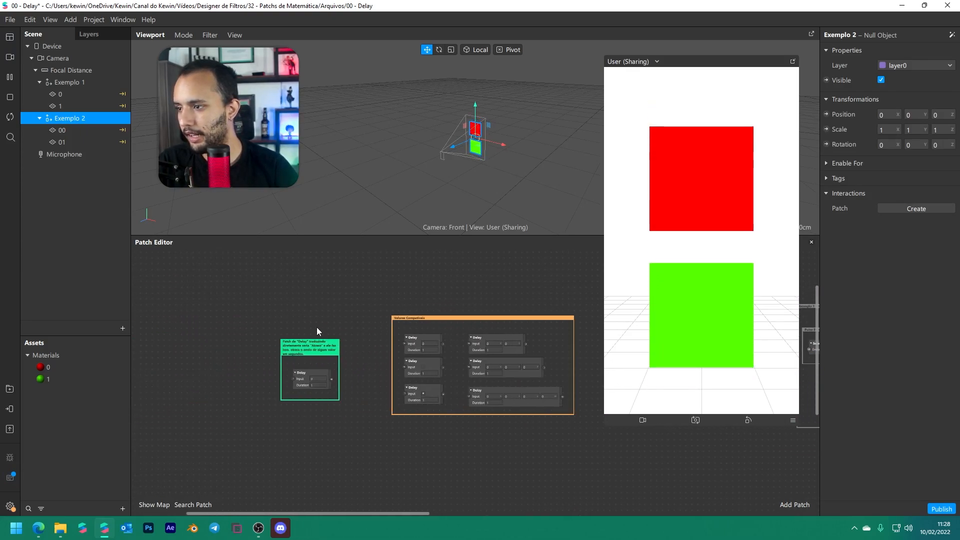
scroll(317, 326, "up", 3)
middle_click_drag(369, 310, 339, 304)
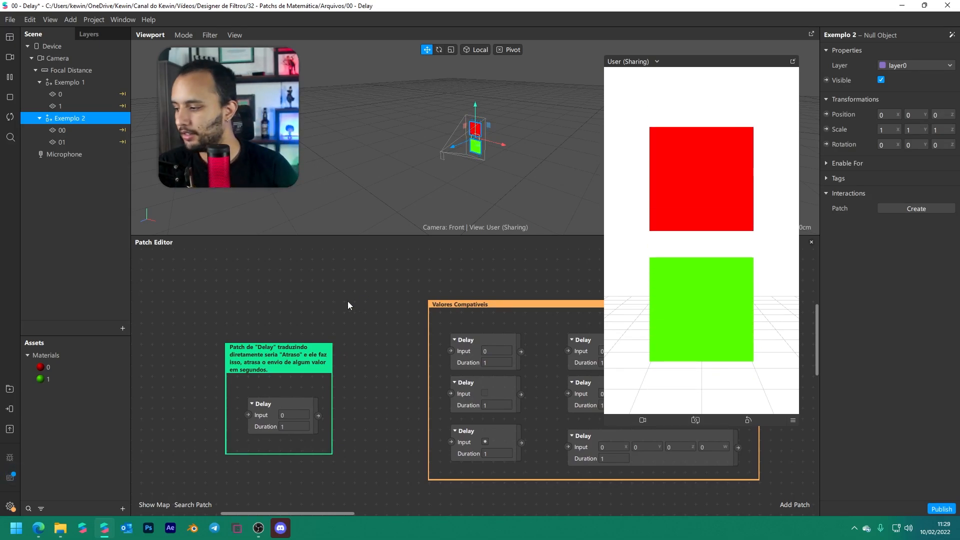
middle_click_drag(398, 331, 399, 327)
Add an Animation patch in the empty space below the Delay groups and inspect its Duration and Completed output
scroll(399, 327, "down", 5)
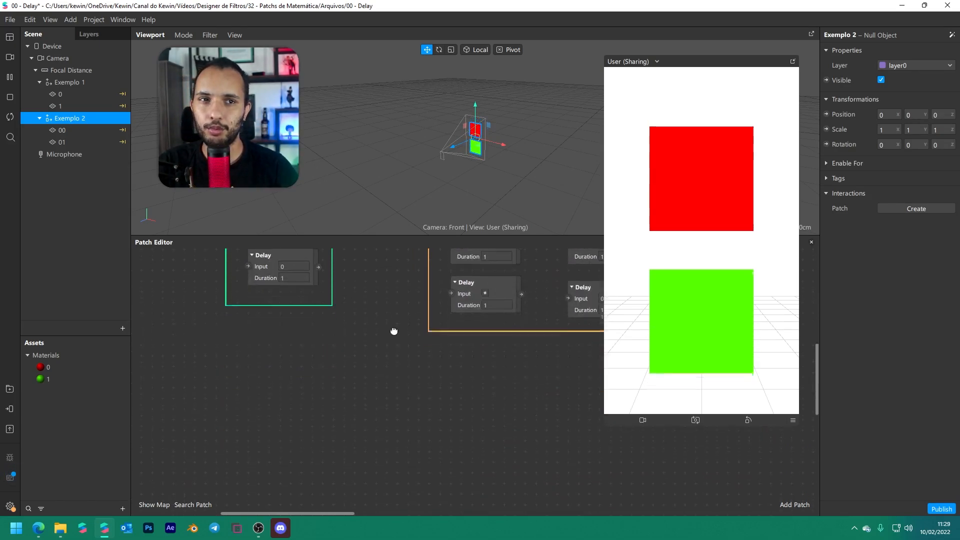
right_click(436, 340)
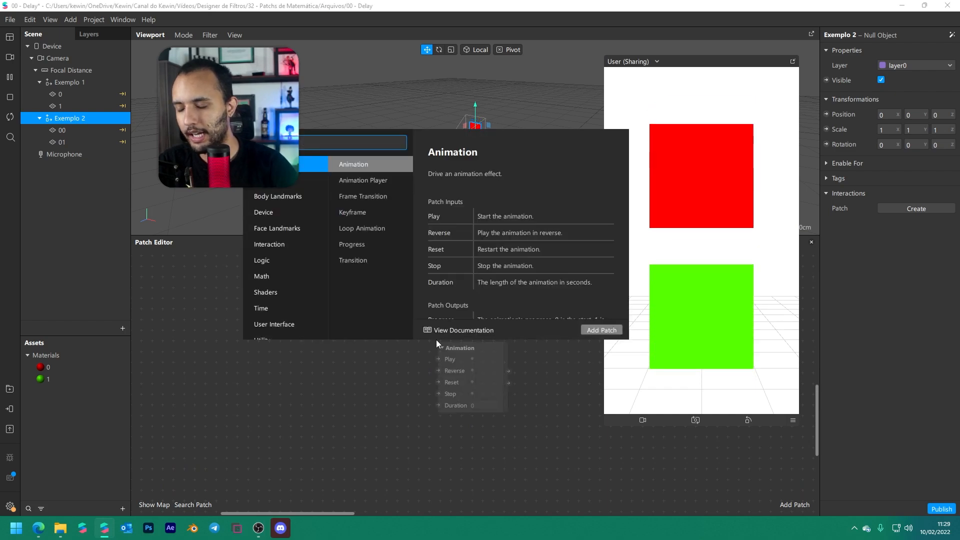
key("Return")
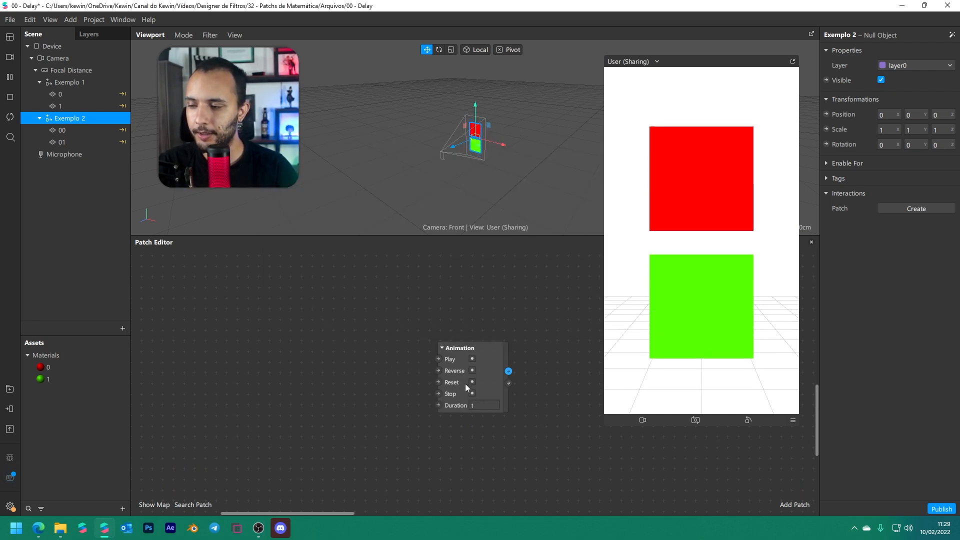
left_click(480, 405)
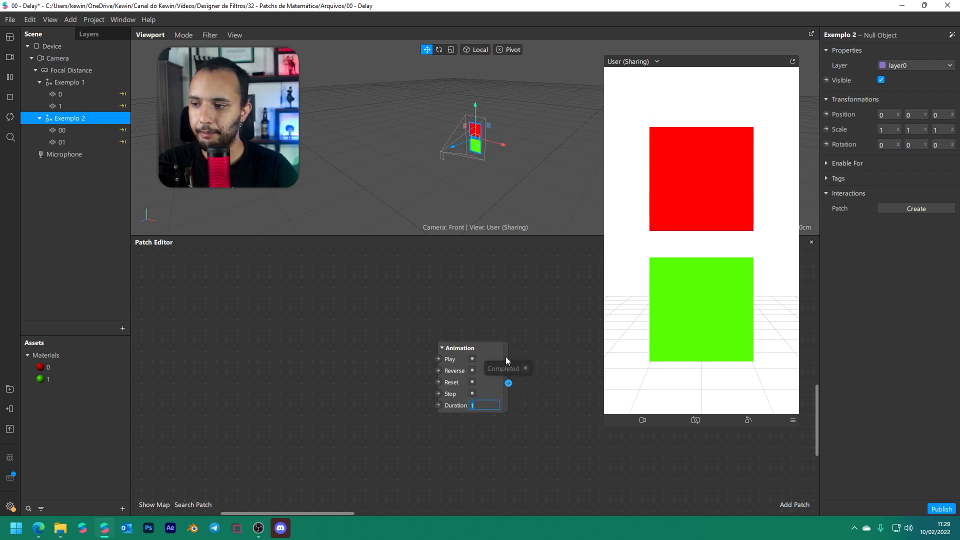
Place the Animation patch just beneath the Valores Compativeis group and check its Completed output
scroll(502, 350, "up", 8)
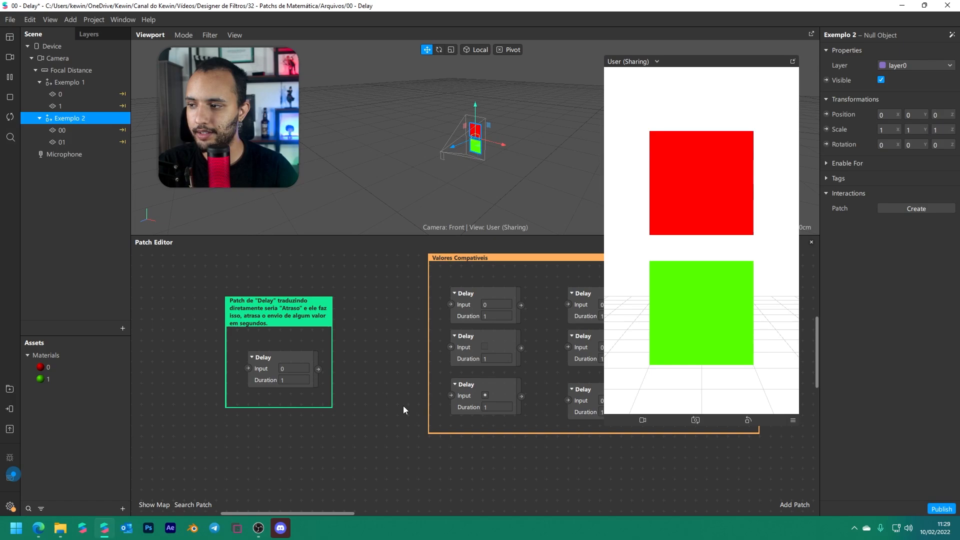
scroll(452, 418, "down", 8)
left_click(470, 352)
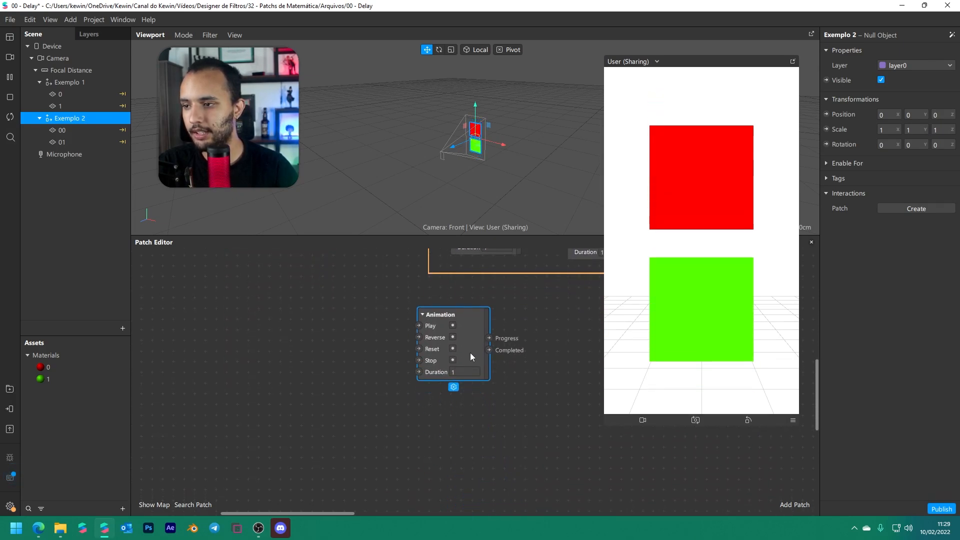
scroll(470, 352, "up", 3)
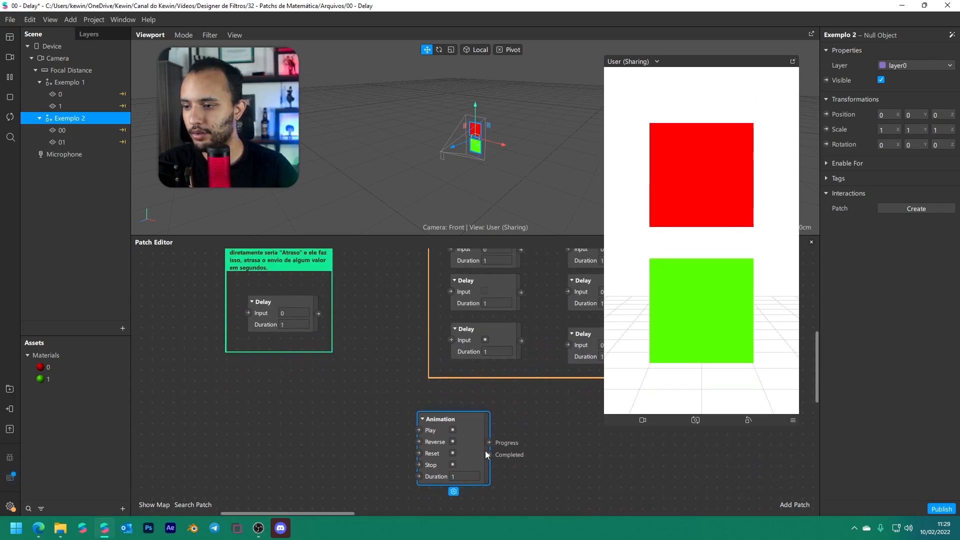
left_click_drag(487, 454, 520, 435)
scroll(511, 434, "up", 1)
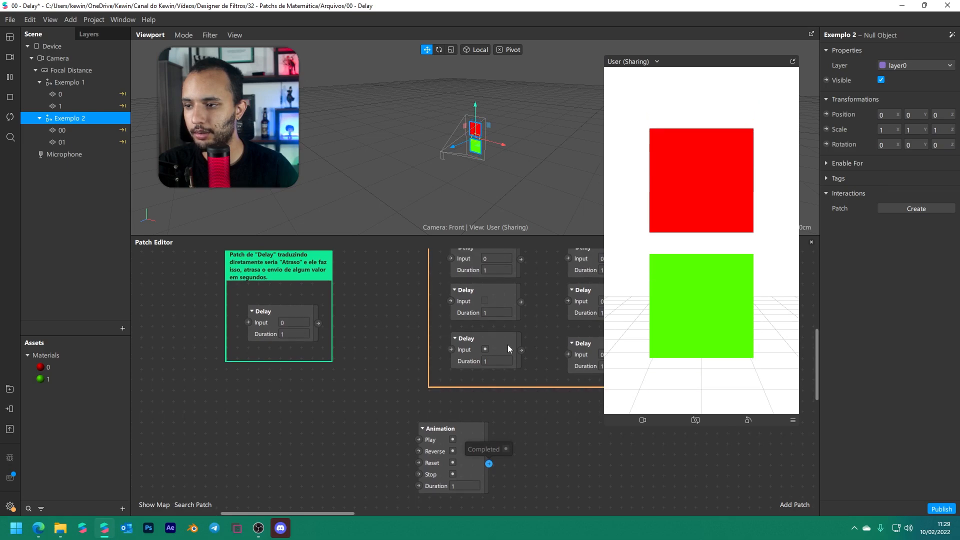
Compare the Pulse-type Delay patch with the Animation patch's pulse inputs
left_click(473, 348)
scroll(492, 345, "up", 2)
scroll(492, 344, "up", 2)
middle_click_drag(551, 386, 357, 312)
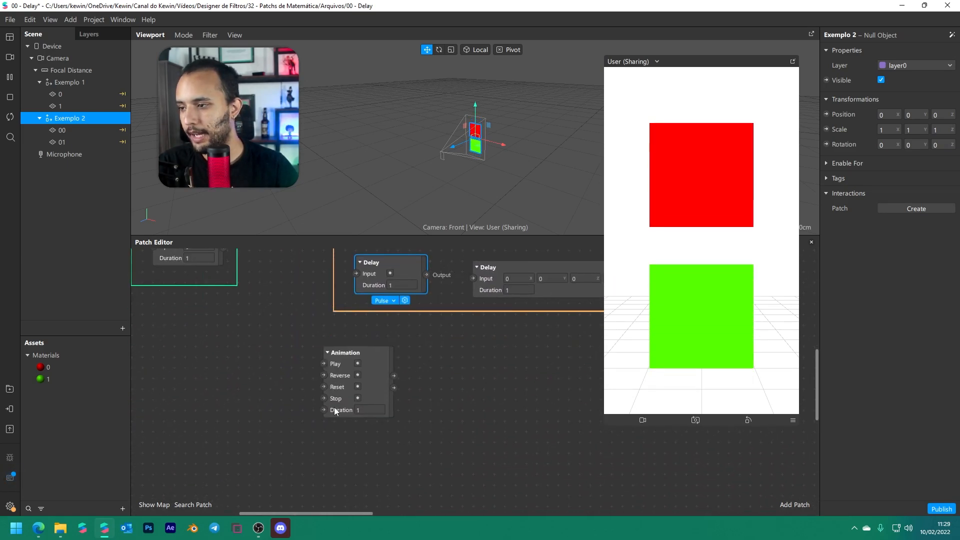
left_click(317, 409)
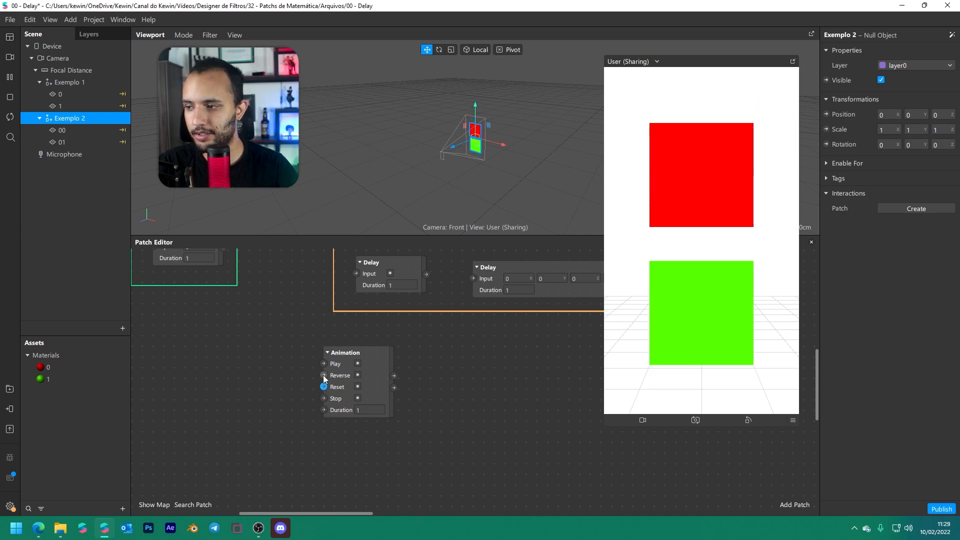
Delete the Animation patch beneath the Valores Compativeis group
left_click(377, 380)
key("Delete")
scroll(388, 380, "up", 3)
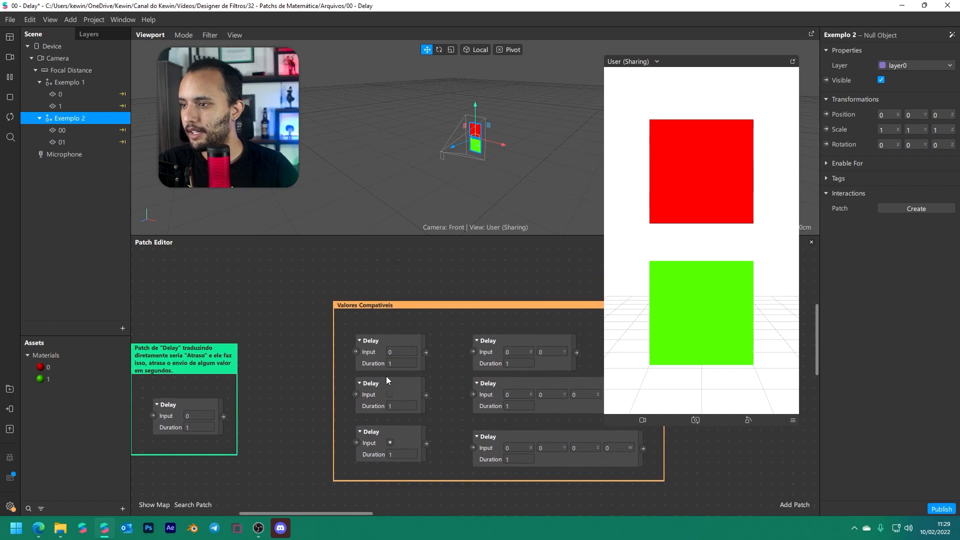
Recap the Delay patch's compatible value types and its use in the Exemplo 1 - Boolean and Exemplo 2 groups
scroll(388, 373, "down", 5, "ctrl")
scroll(419, 374, "up", 5, "ctrl")
middle_click_drag(401, 389, 217, 366)
middle_click_drag(586, 363, 173, 358)
middle_click_drag(562, 429, 283, 403)
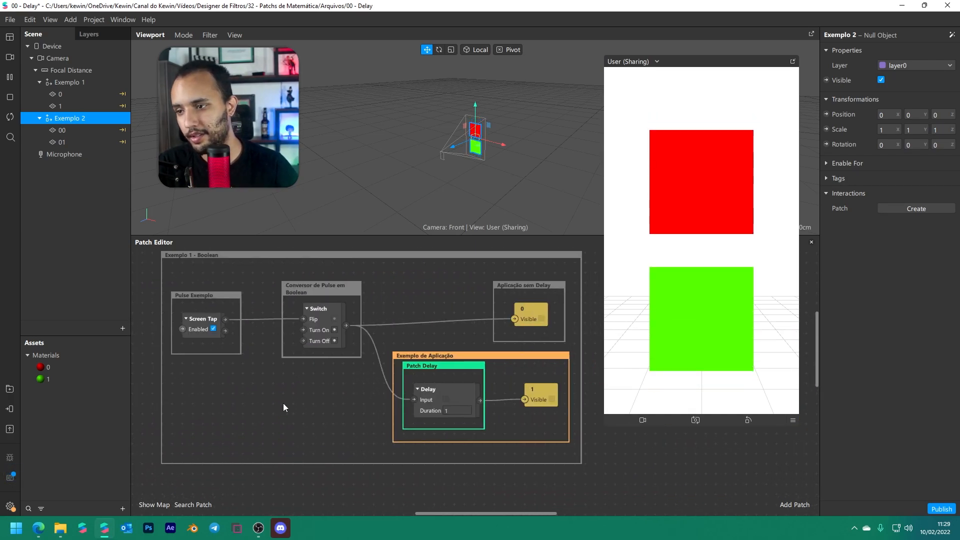
scroll(528, 415, "down", 3, "ctrl")
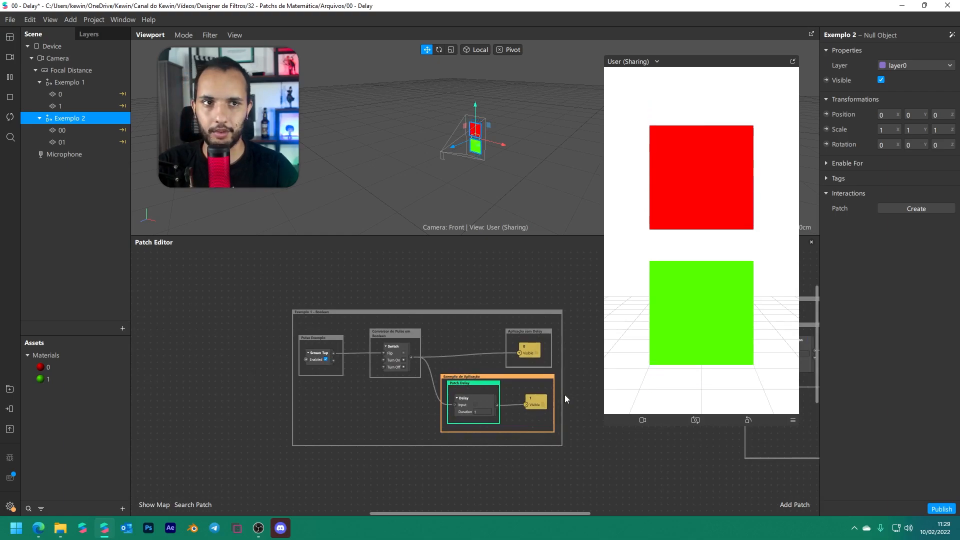
middle_click_drag(554, 308, 407, 303)
middle_click_drag(487, 334, 394, 334)
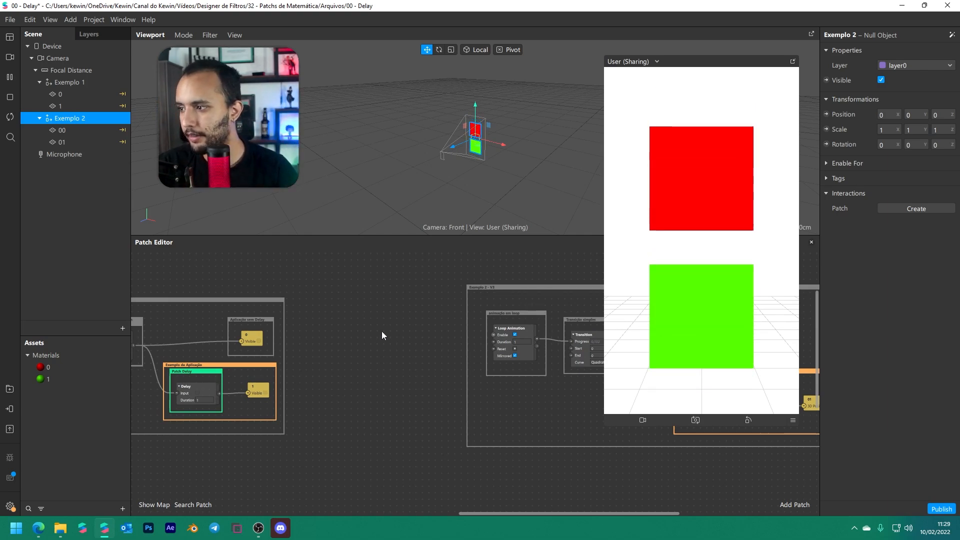
middle_click_drag(382, 331, 588, 328)
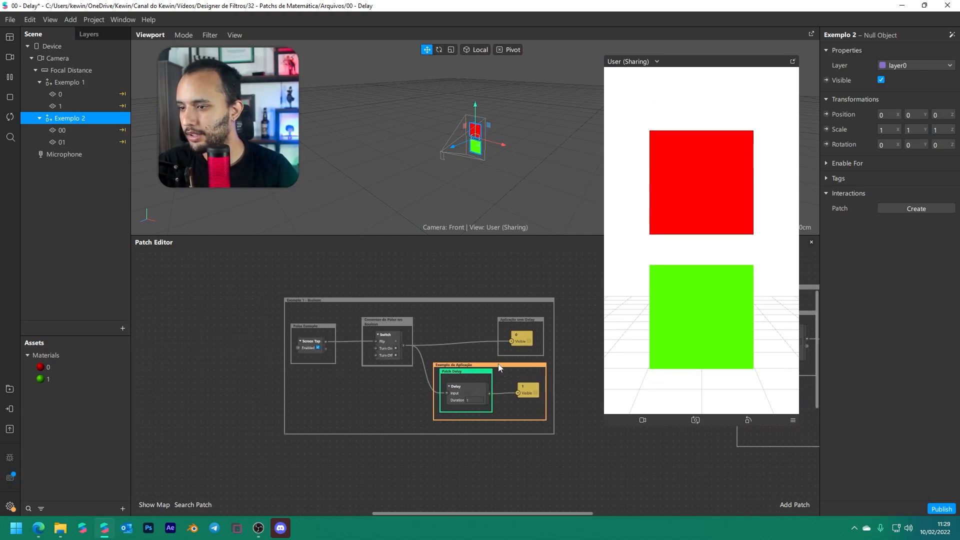
scroll(498, 364, "up", 2)
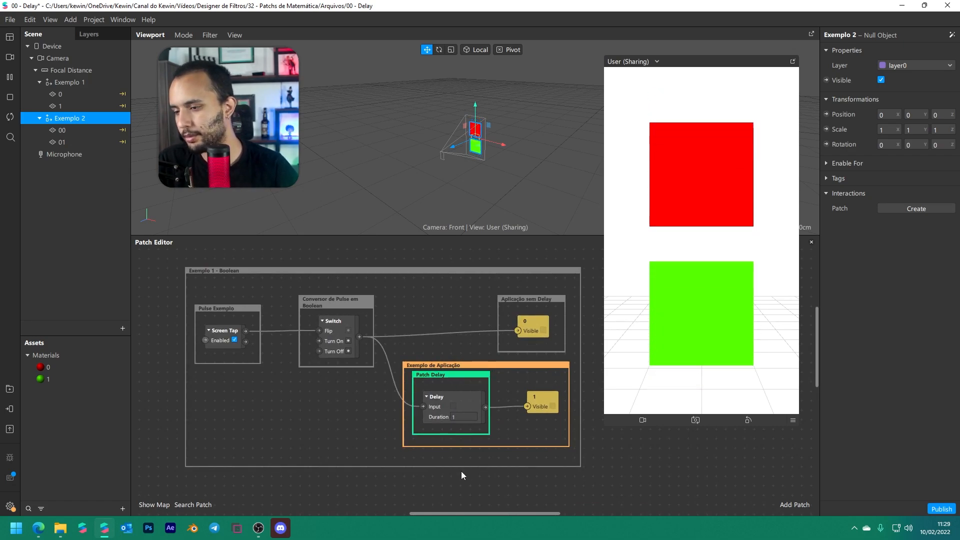
left_click_drag(463, 512, 314, 481)
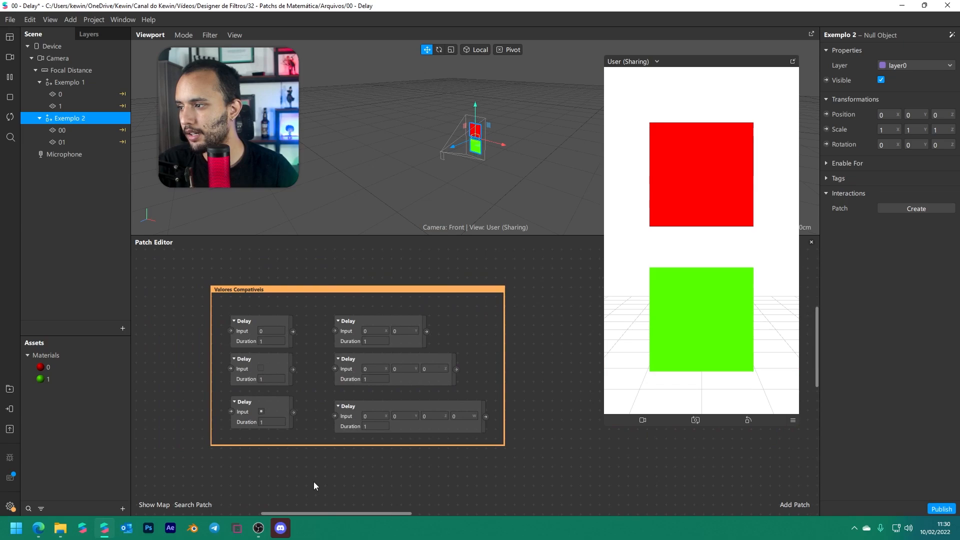
right_click(313, 481)
left_click(287, 491)
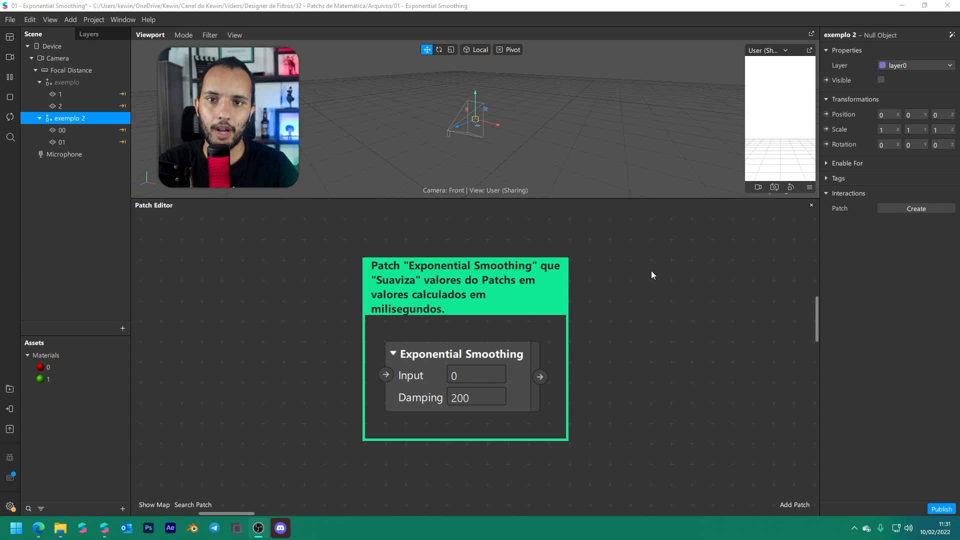
Examine the Exponential Smoothing patch's Damping setting
left_click(455, 398)
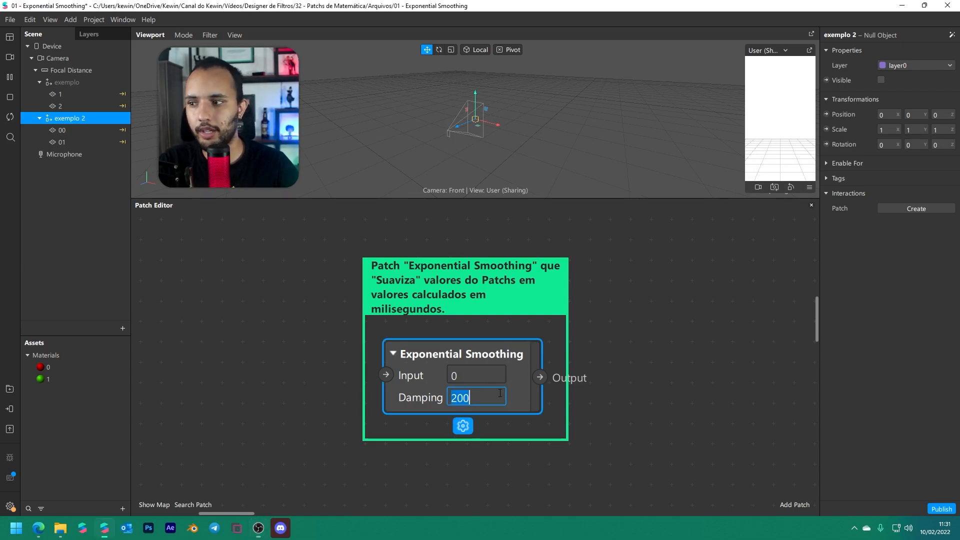
left_click(406, 403)
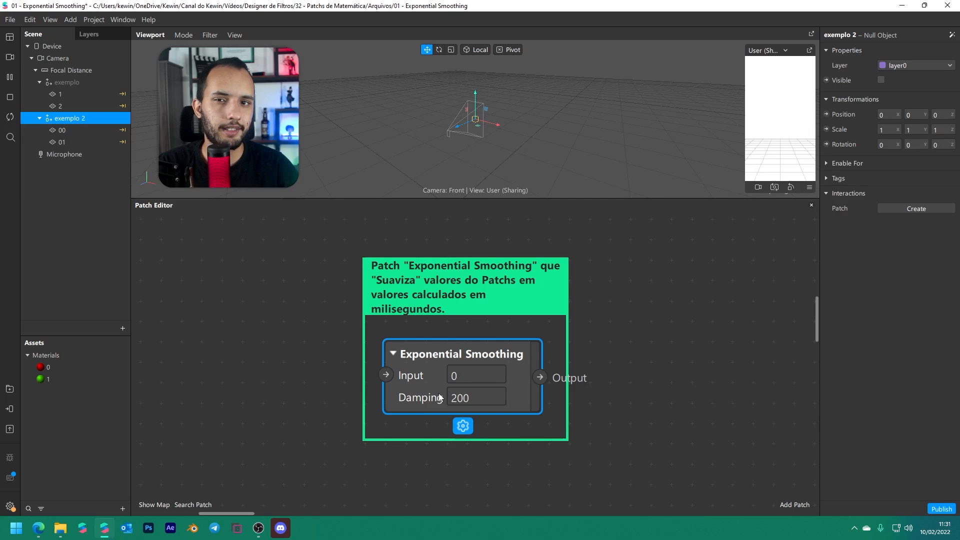
left_click(338, 367)
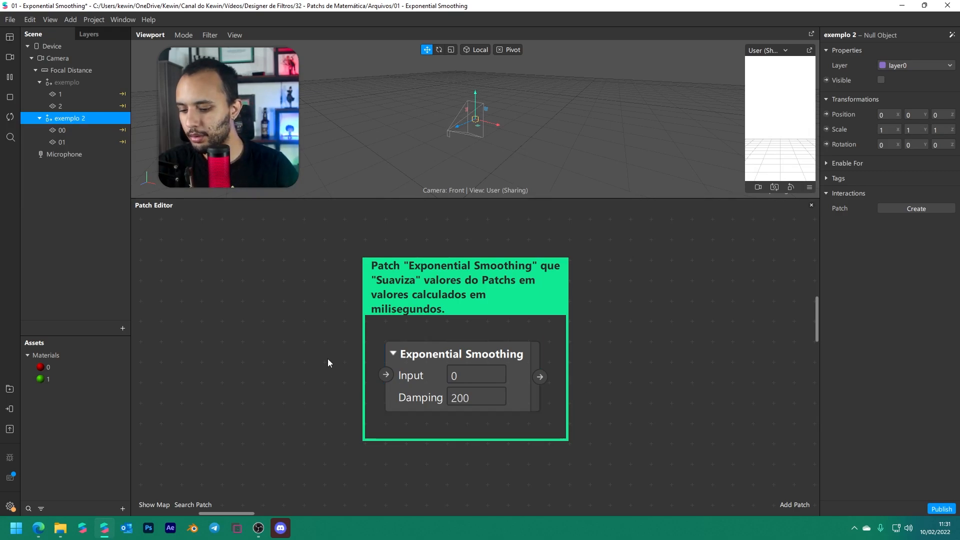
Add a Value patch before the Exponential Smoothing patch and connect its output to the smoothing Input
right_click(328, 359)
type("va")
key("Return")
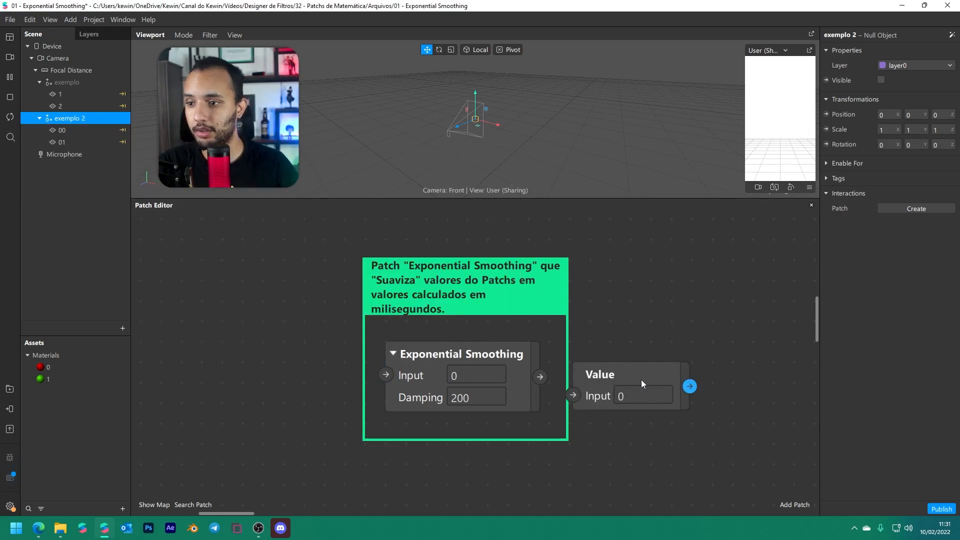
left_click_drag(641, 379, 235, 355)
left_click_drag(298, 366, 386, 375)
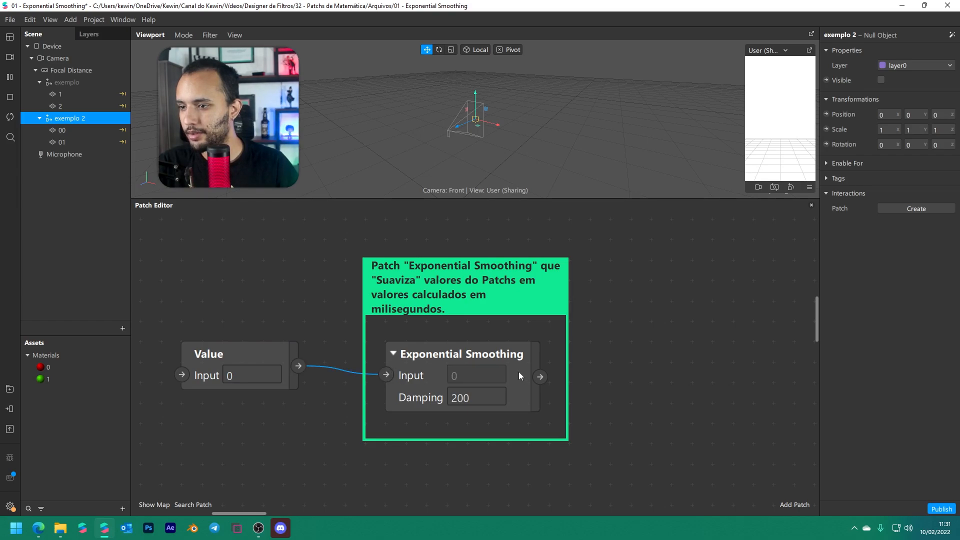
Add a second Value patch connected to the Exponential Smoothing output and align it with the smoothing patch
left_click_drag(540, 376, 636, 375)
type("val")
key("Return")
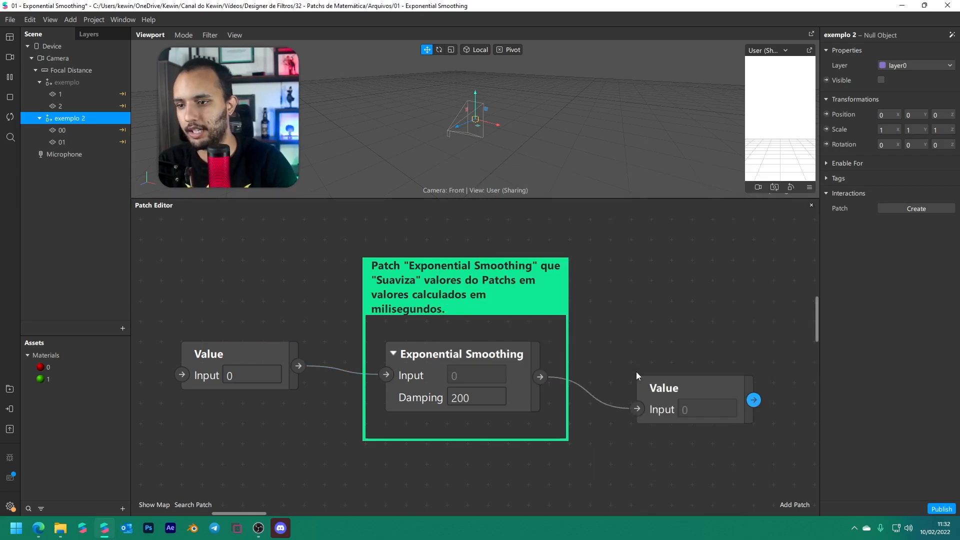
left_click(674, 380)
left_click(607, 430)
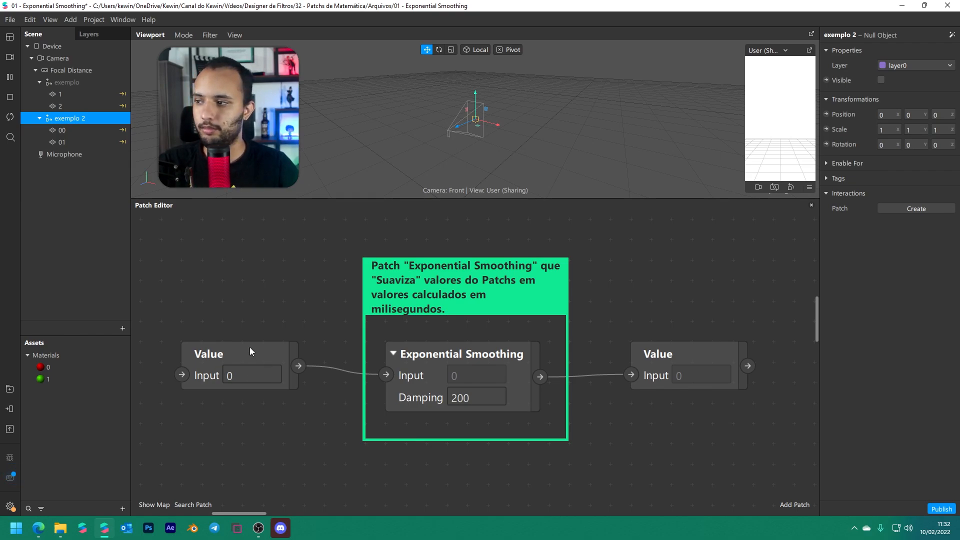
Set the Value patch feeding Exponential Smoothing to 1 to test the smoothing, and delete that source Value patch
left_click(232, 358)
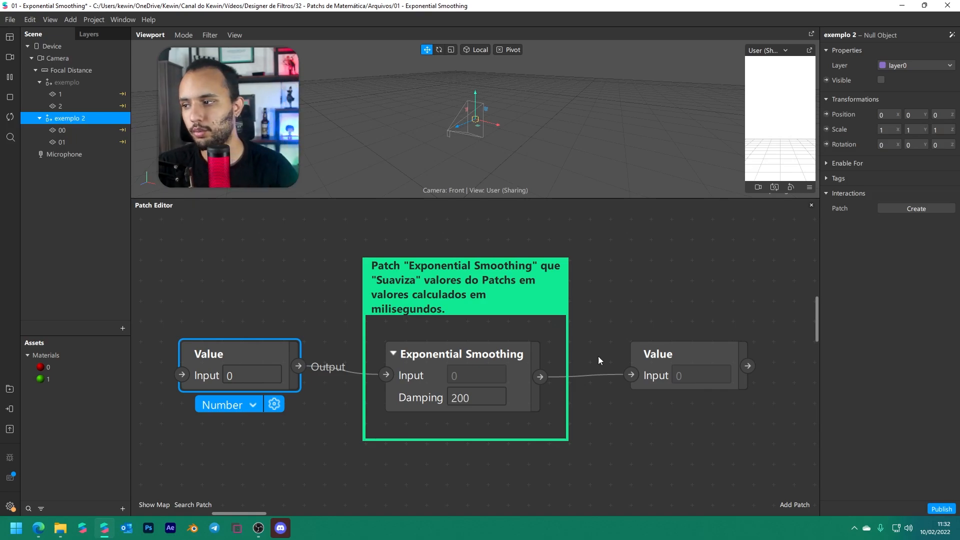
left_click(245, 292)
left_click(243, 359)
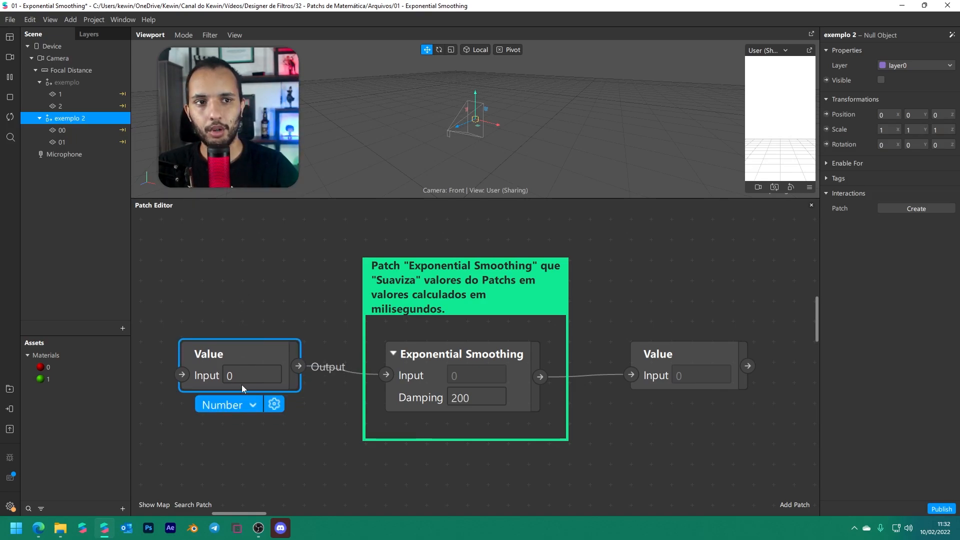
left_click(237, 382)
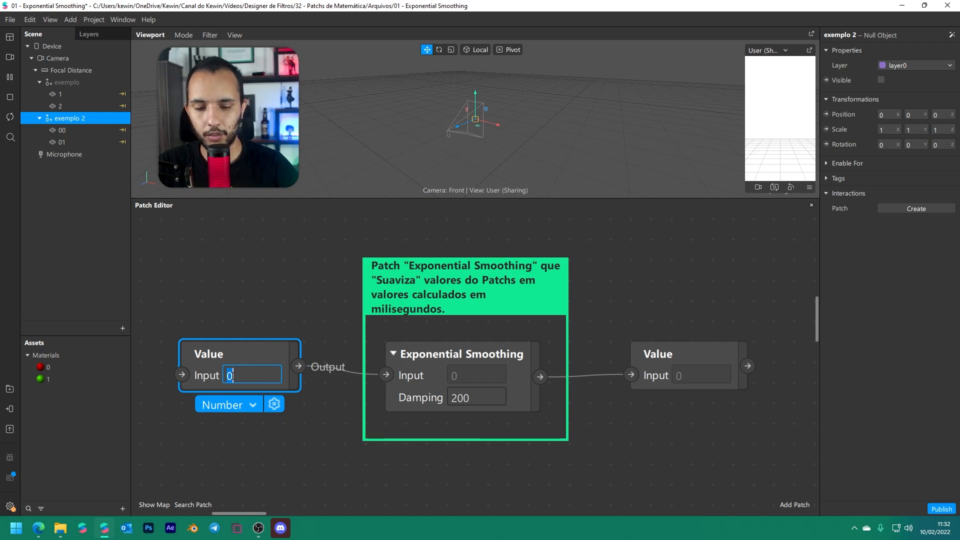
type("1")
key("Return")
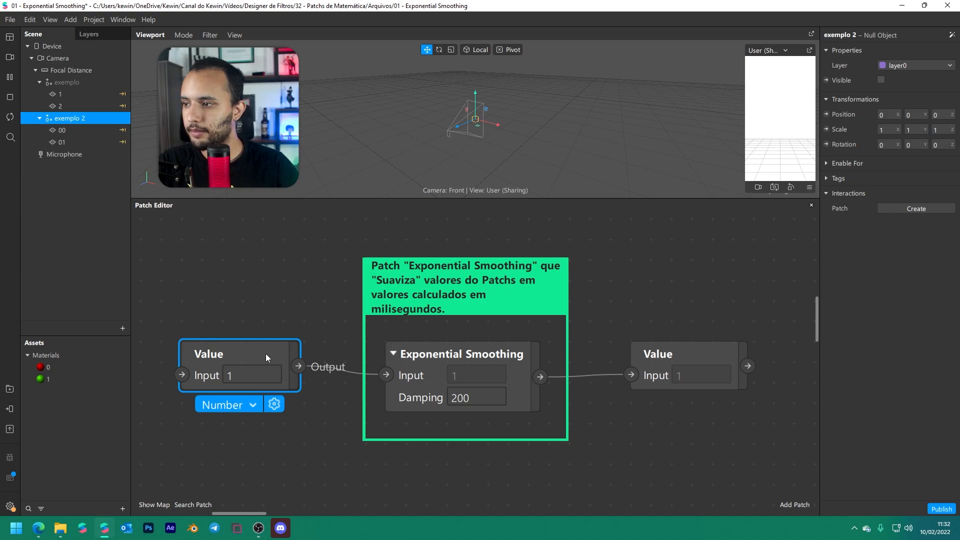
key("Delete")
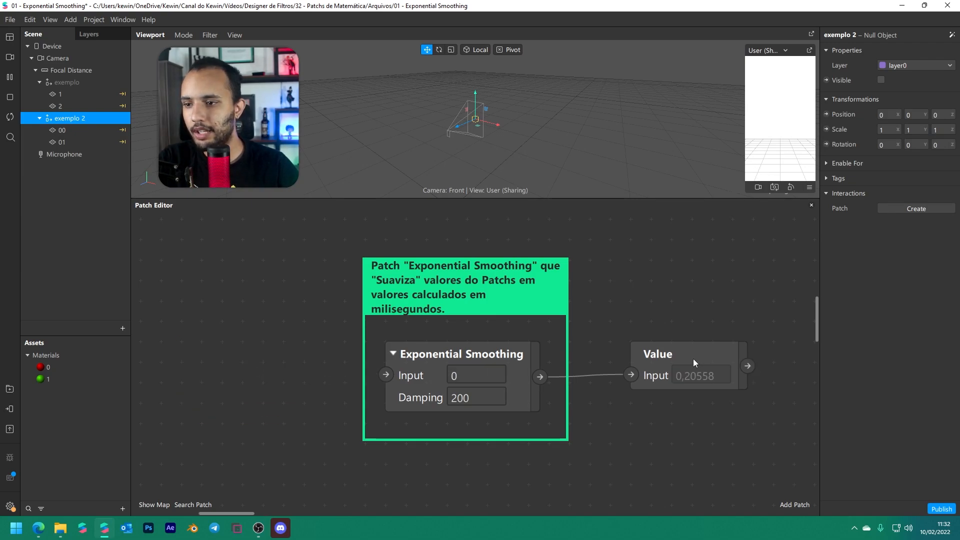
Delete the Value patch connected to the Exponential Smoothing output
left_click(685, 361)
key("Delete")
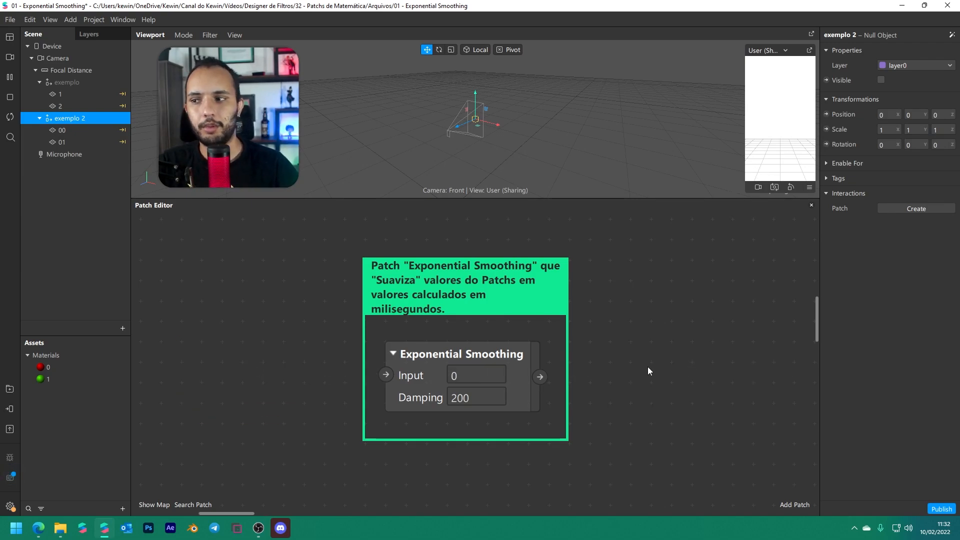
left_click(470, 360)
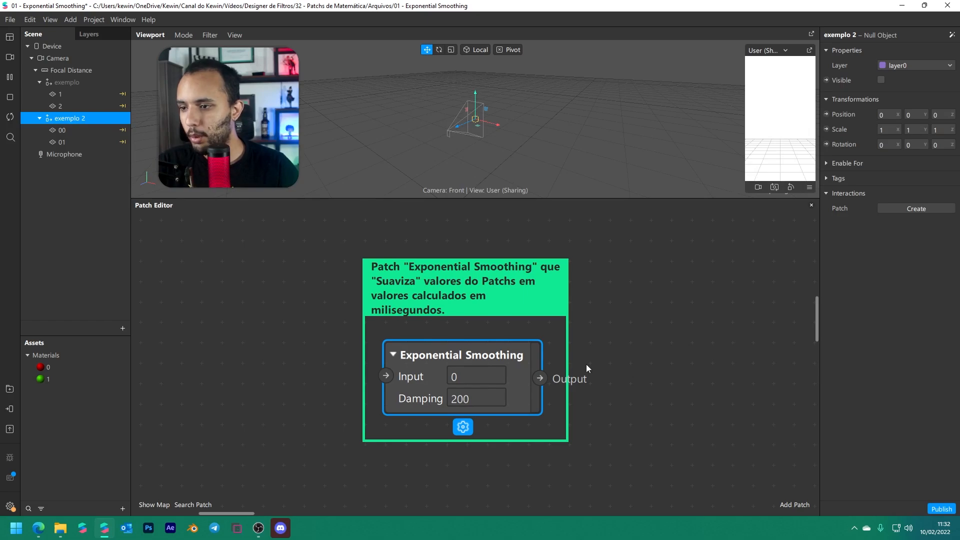
left_click(682, 379)
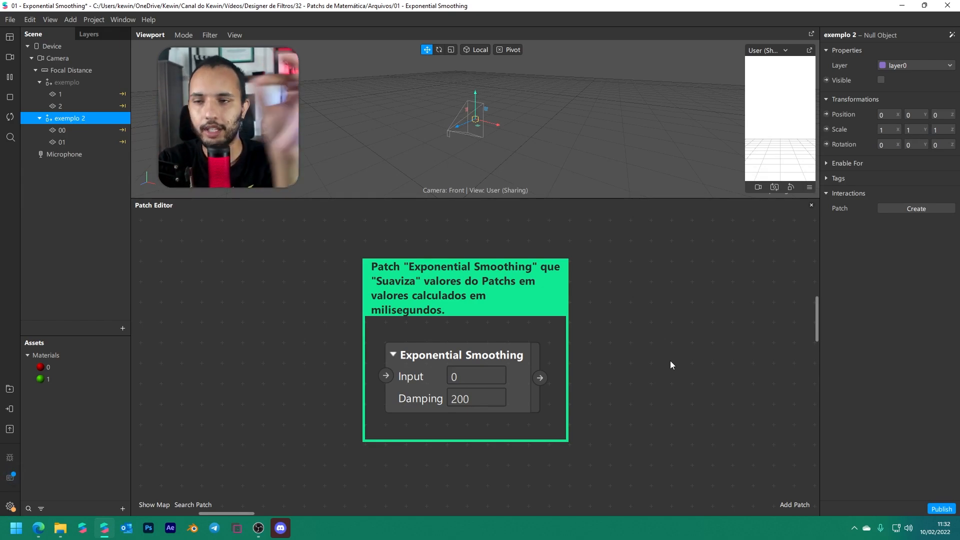
Check the Exponential Smoothing patch's options and its numeric Input without changing anything
left_click(411, 393)
left_click(463, 426)
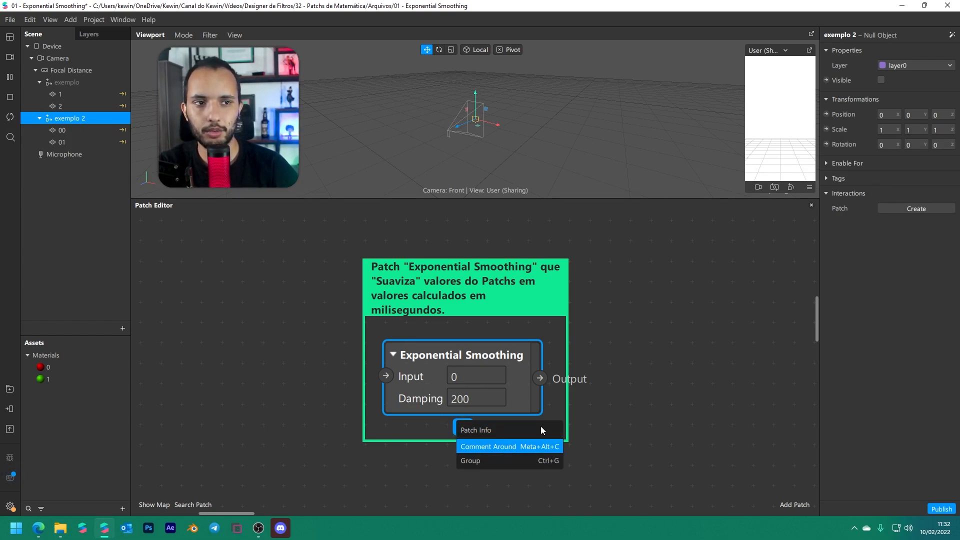
left_click(433, 378)
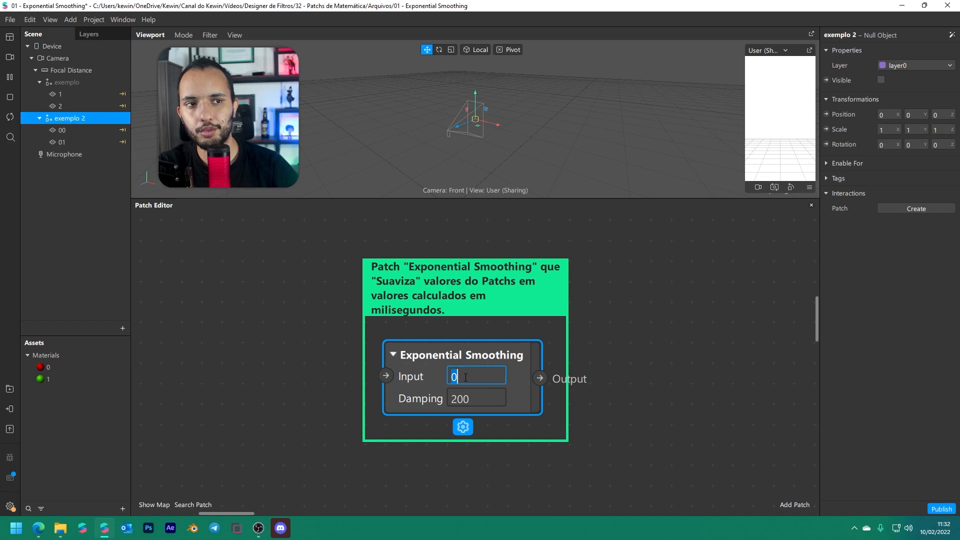
left_click(622, 394)
Examine the Vector 3 example's Value and Unpack patches, including Unpack's separate X, Y and Z outputs
scroll(622, 394, "down", 4)
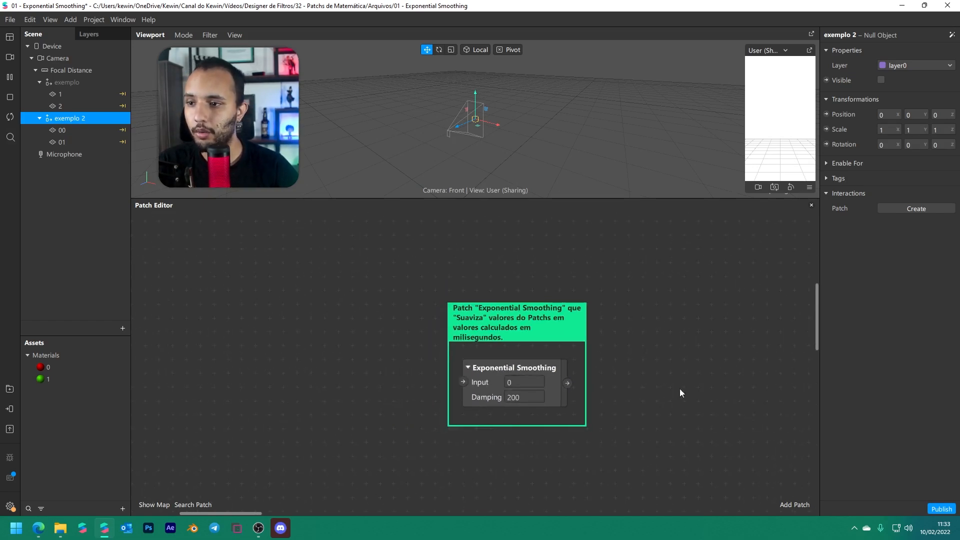
middle_click_drag(698, 388, 121, 383)
middle_click_drag(614, 429, 388, 422)
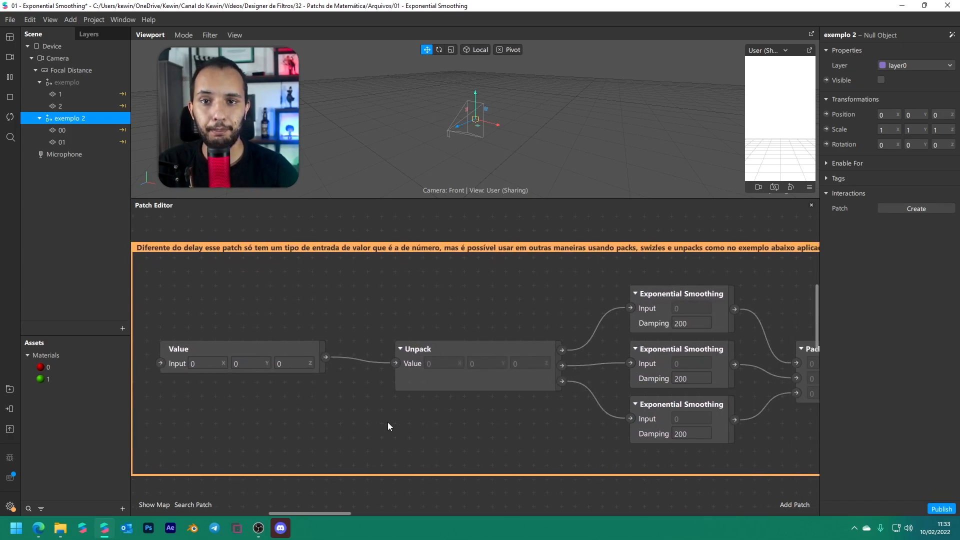
scroll(362, 410, "left", 5)
left_click(379, 346)
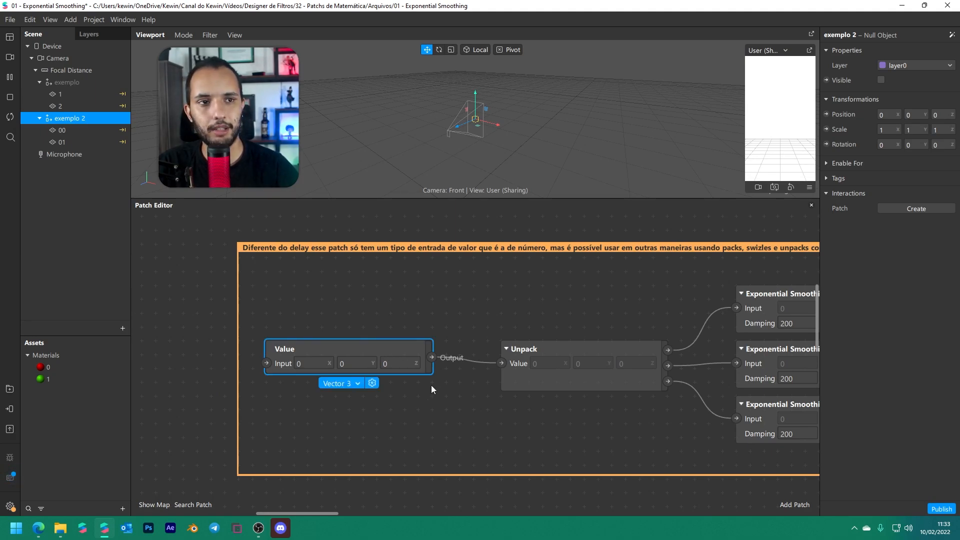
left_click(578, 359)
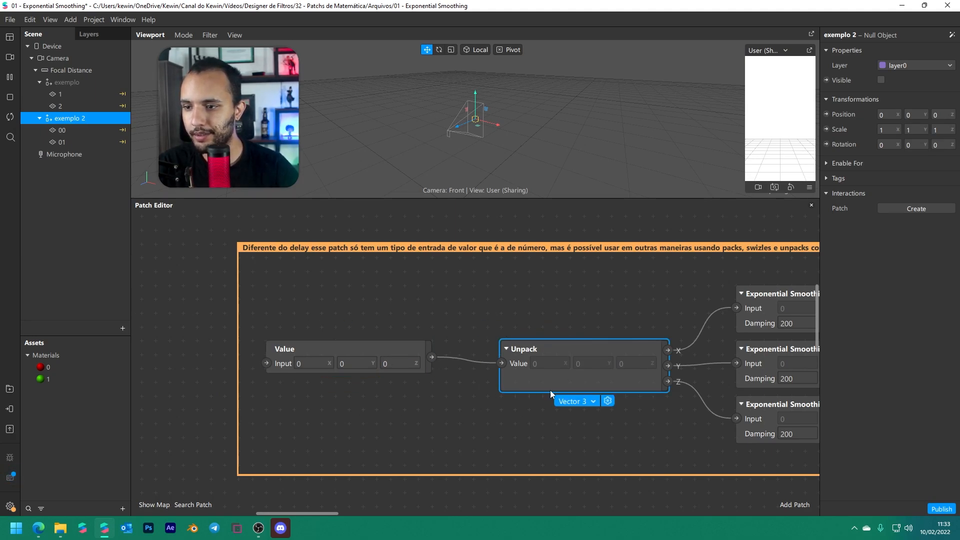
middle_click_drag(653, 431, 625, 431)
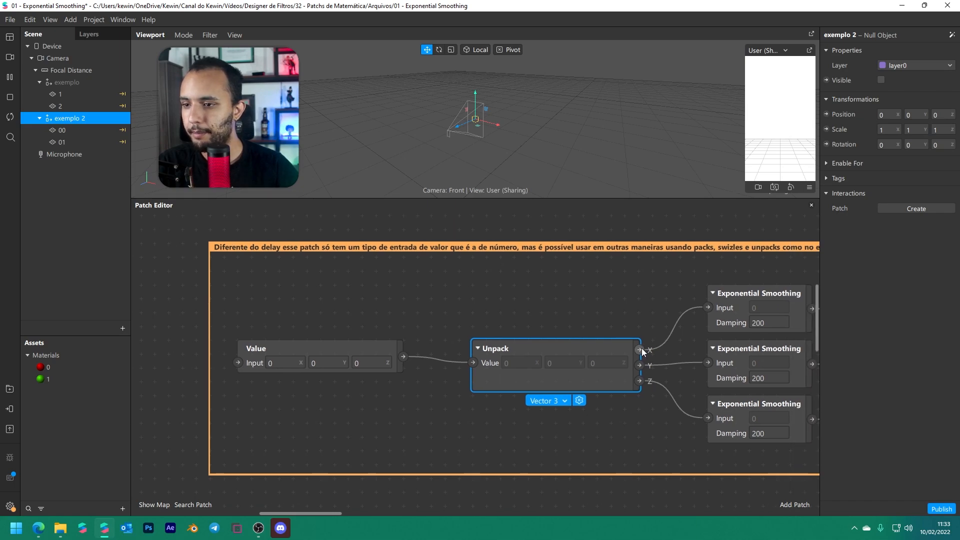
left_click(640, 349)
left_click(639, 366)
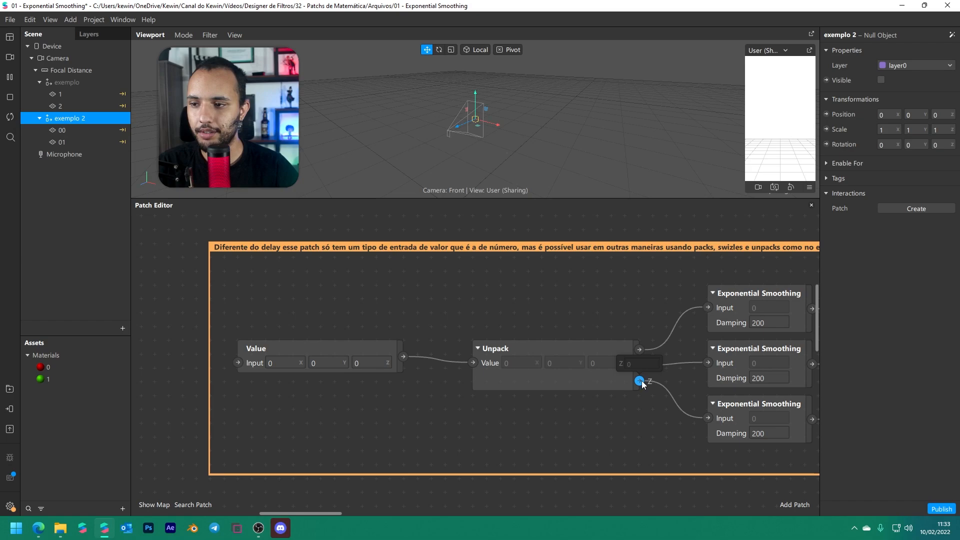
Examine how the three Exponential Smoothing patches process the unpacked axes and feed the Vector 3 Pack patch
middle_click_drag(659, 410, 546, 404)
left_click(576, 307)
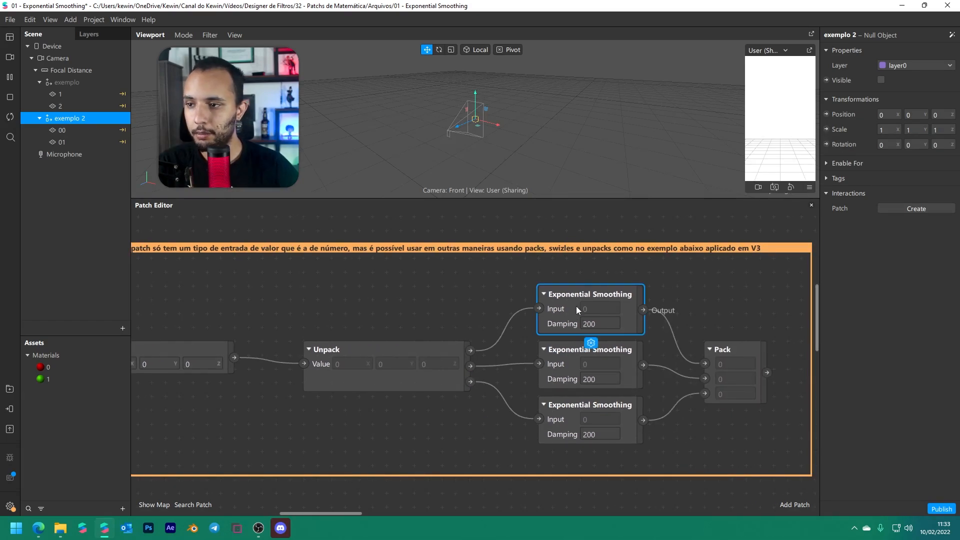
scroll(591, 319, "up", 2)
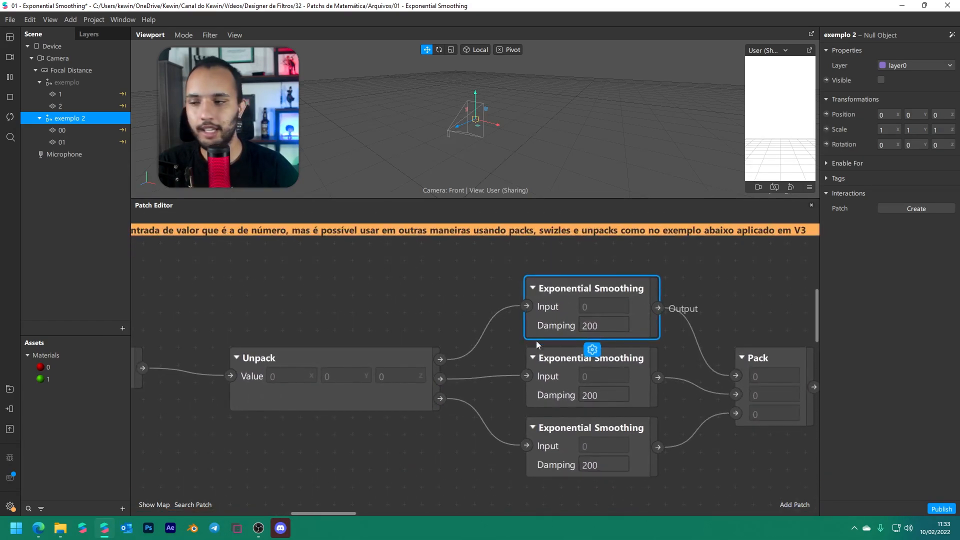
left_click(542, 367)
left_click(548, 433)
left_click(558, 382)
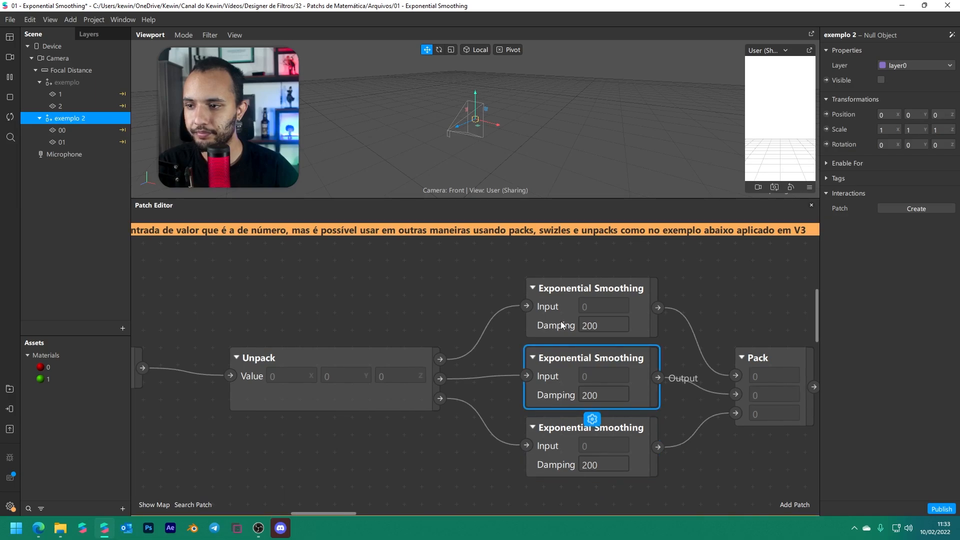
left_click(562, 322)
left_click(703, 311)
middle_click_drag(711, 315, 510, 283)
left_click(593, 339)
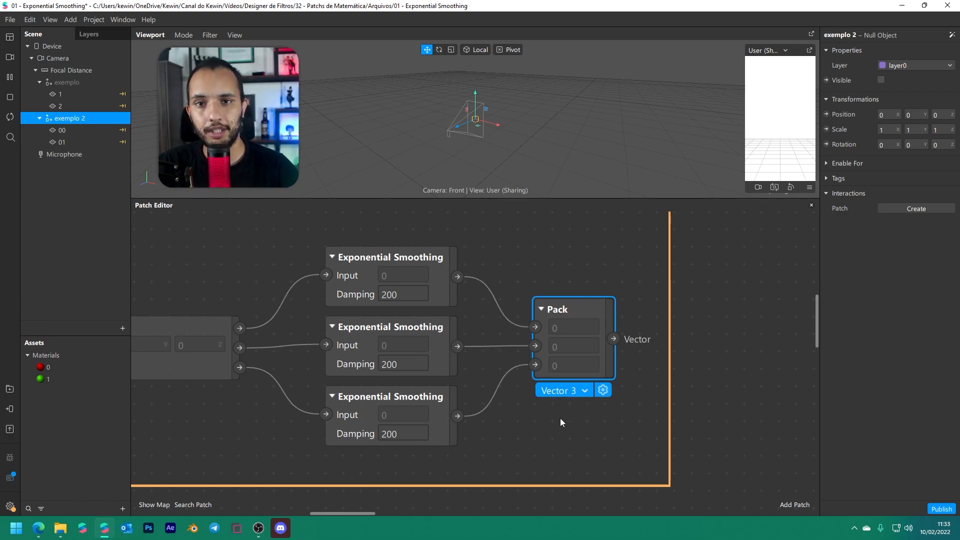
scroll(560, 418, "down", 4)
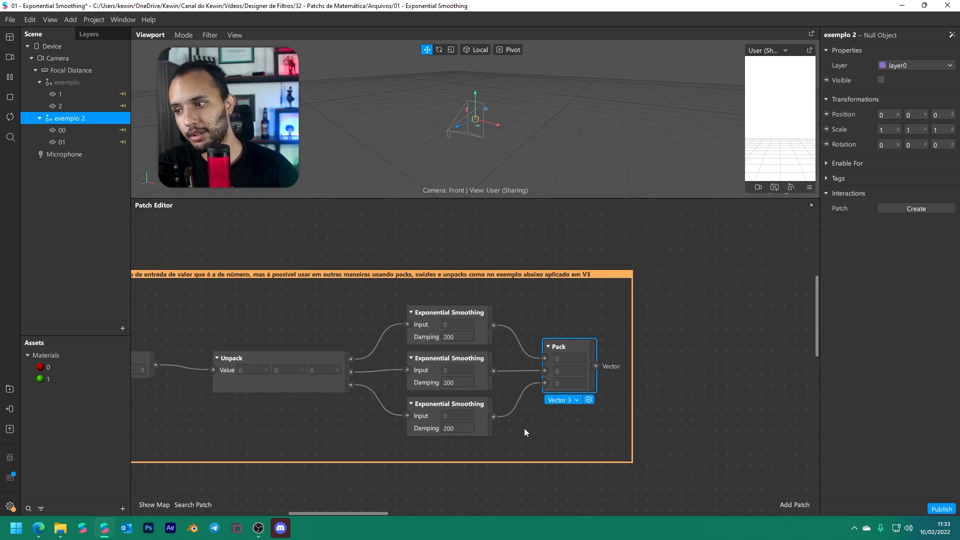
middle_click_drag(525, 428, 628, 428)
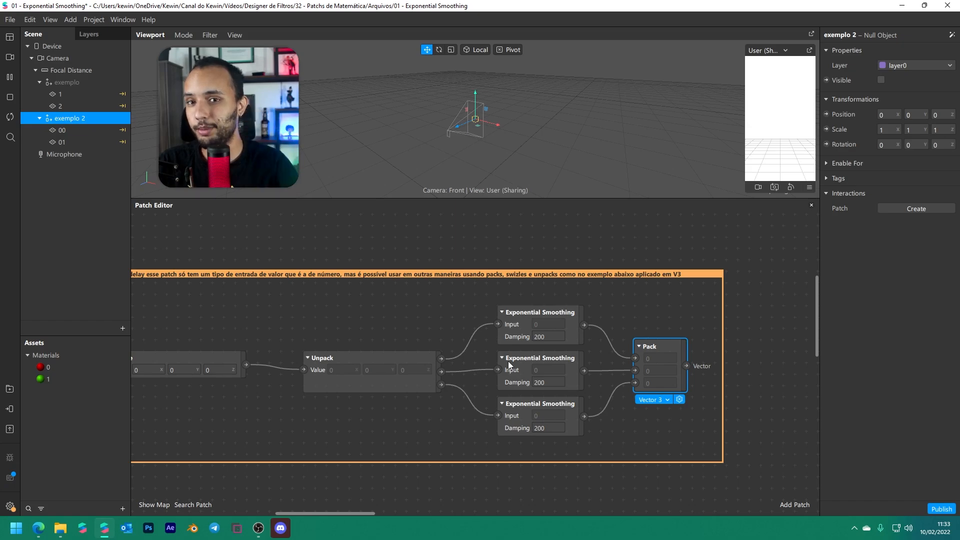
scroll(502, 363, "down", 5)
scroll(446, 339, "up", 4)
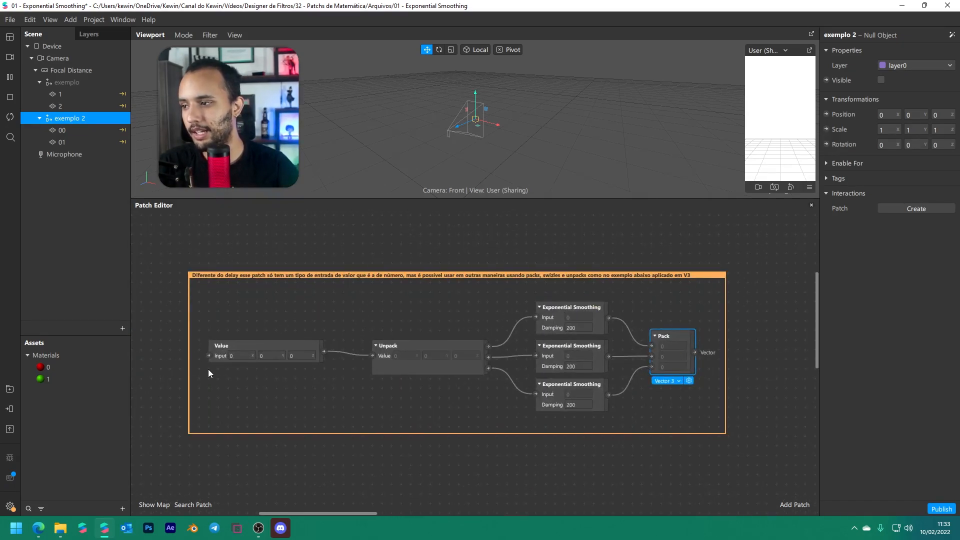
left_click(556, 319)
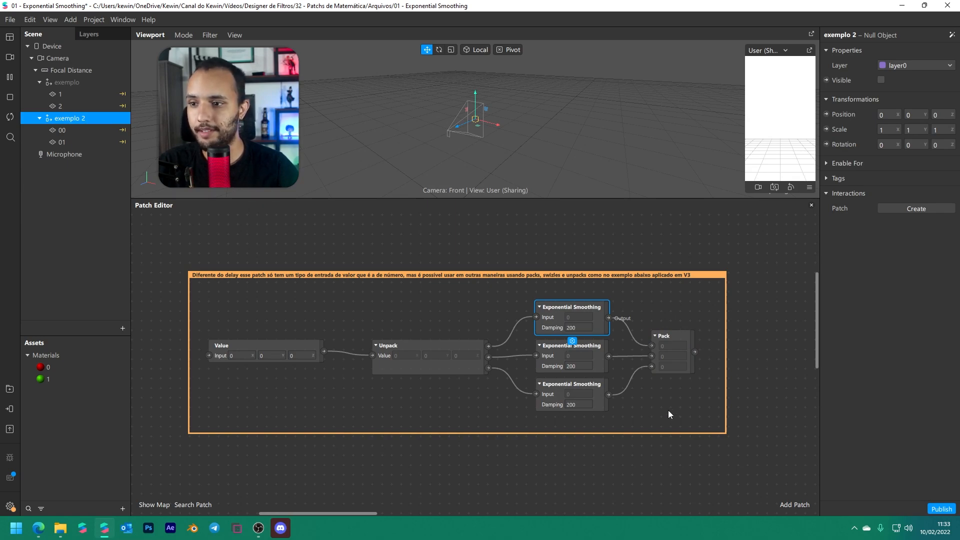
Make the exemplo null object visible and hide its plane 2 for the first application example
middle_click_drag(668, 410, 120, 378)
scroll(650, 367, "down", 3)
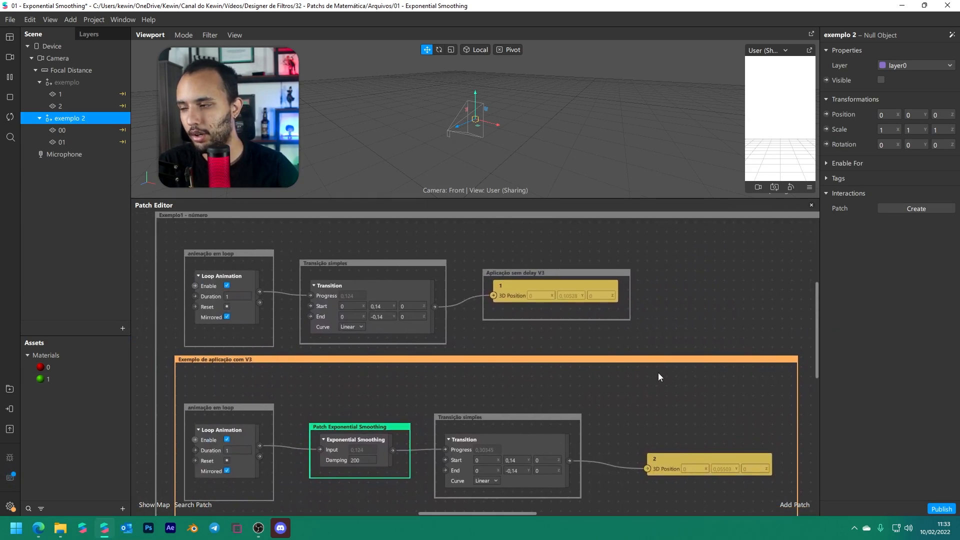
scroll(665, 388, "down", 1)
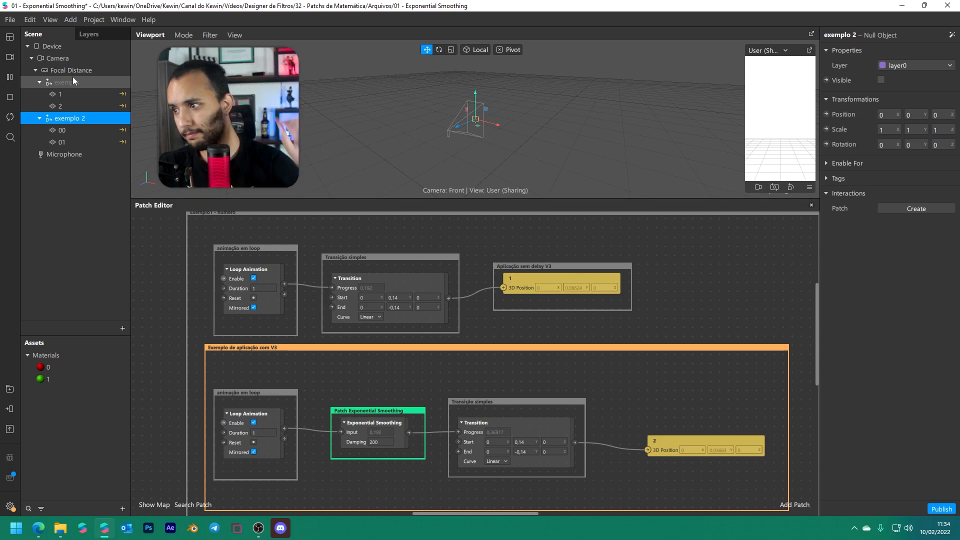
scroll(270, 272, "up", 2)
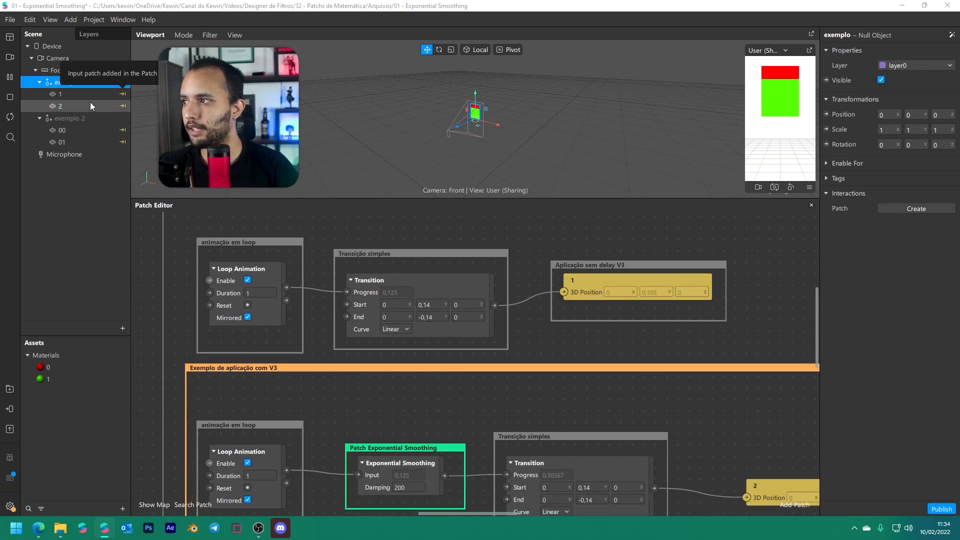
left_click(60, 106)
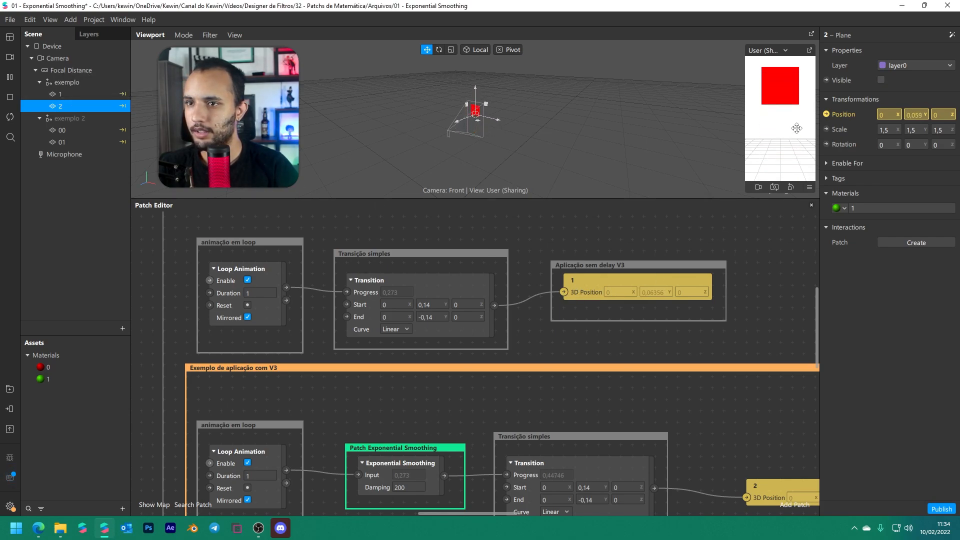
Enlarge the User (Sharing) preview and reposition it within the workspace
left_click(810, 51)
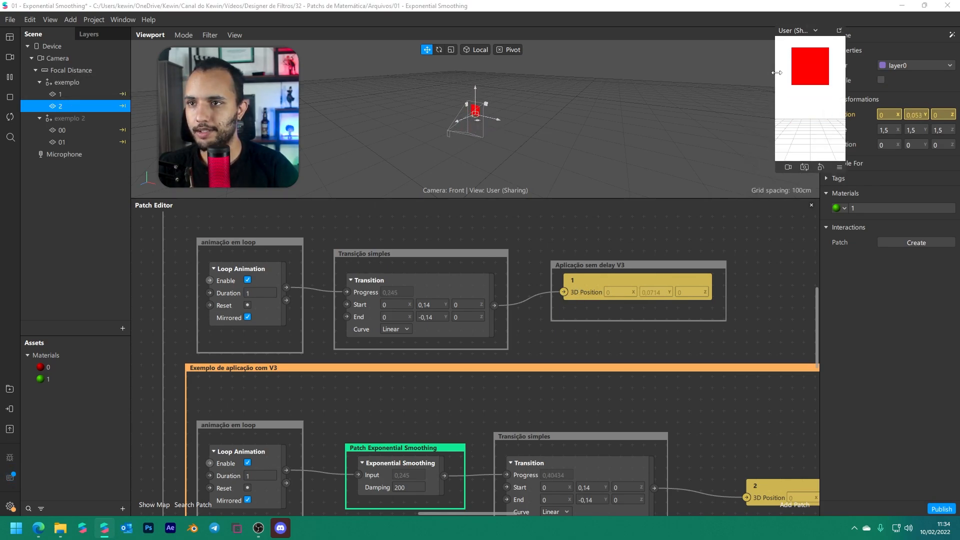
left_click_drag(777, 73, 650, 96)
left_click_drag(730, 34, 701, 54)
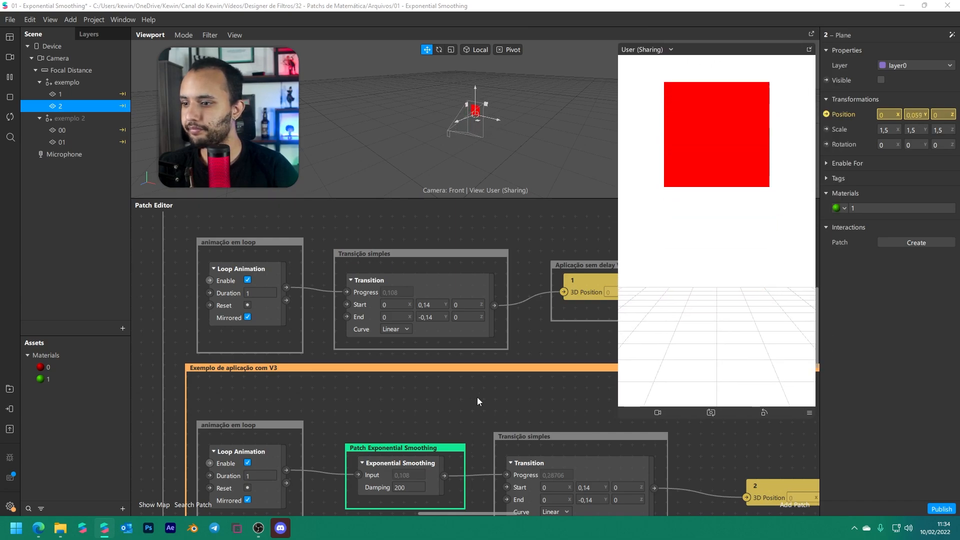
Compare the Loop Animation and Transition patches in the unsmoothed and smoothed chains, and inspect the smoothed chain's Progress output
middle_click_drag(477, 397, 357, 322)
scroll(576, 412, "down", 3)
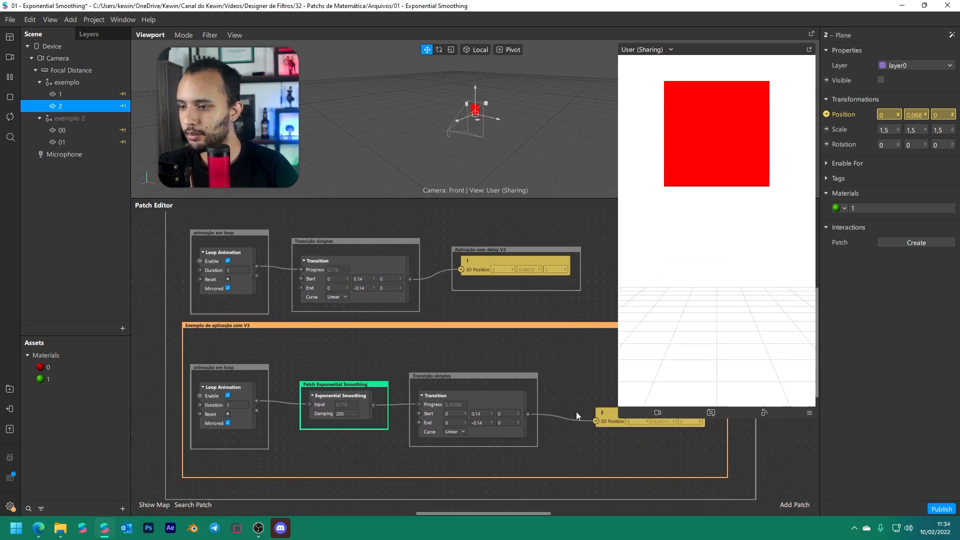
scroll(576, 412, "down", 1)
left_click(397, 274)
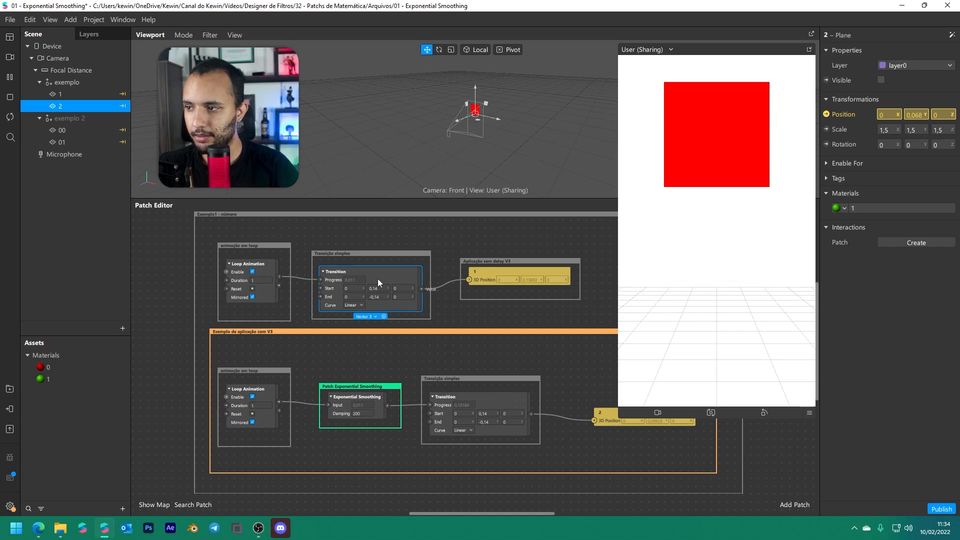
scroll(280, 282, "up", 1)
left_click(253, 428)
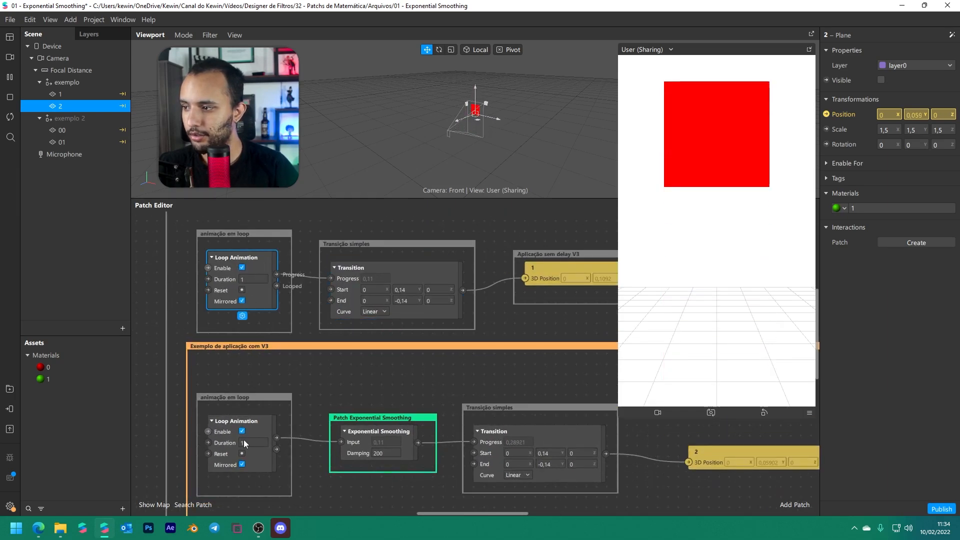
left_click(412, 268)
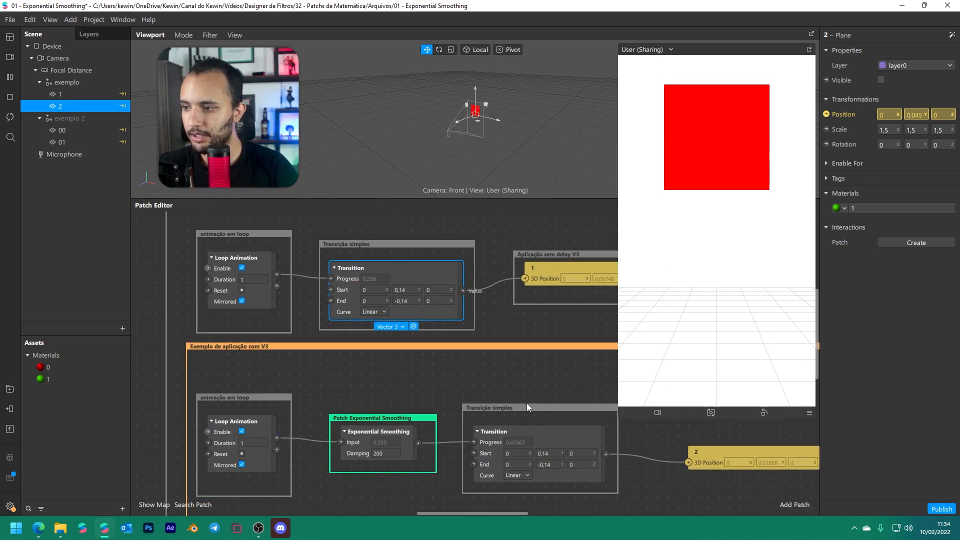
left_click(554, 435)
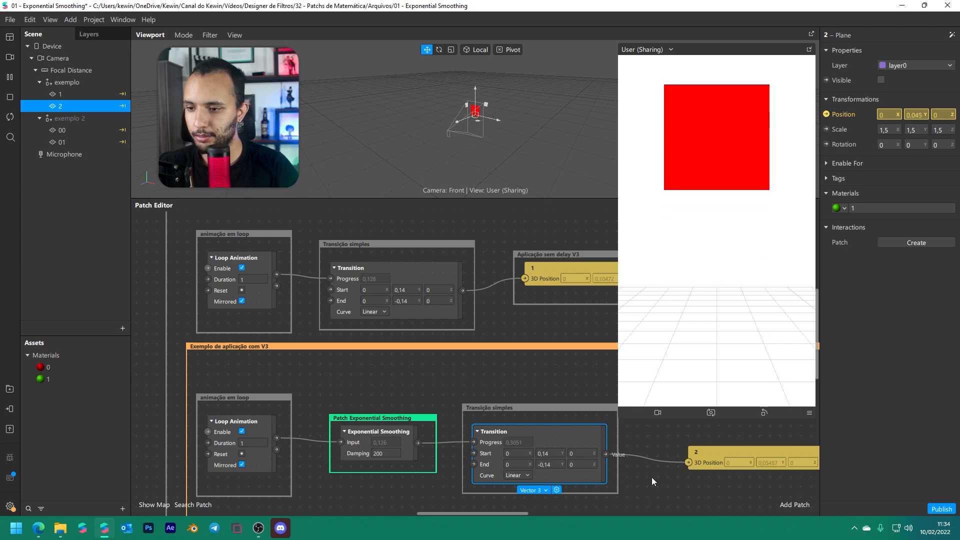
scroll(365, 359, "up", 3)
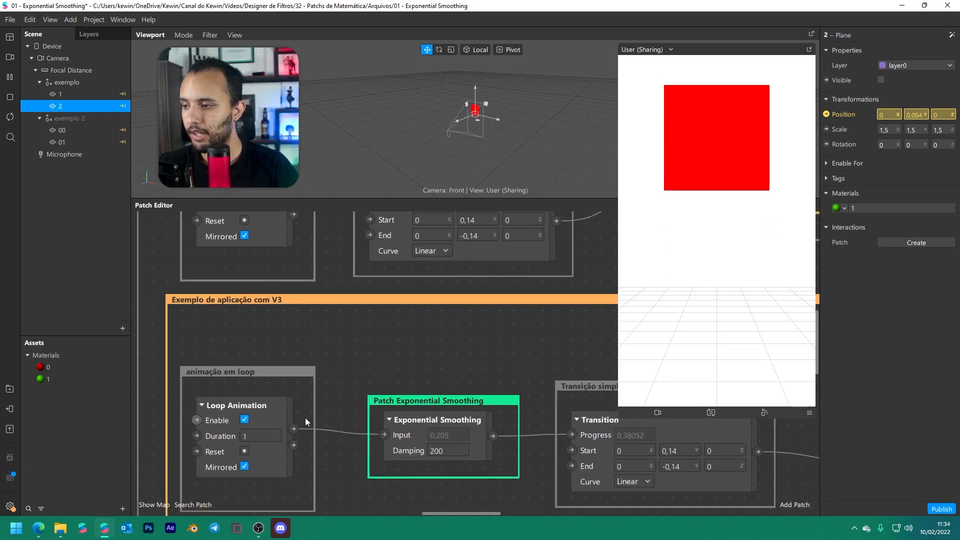
mouse_move(291, 431)
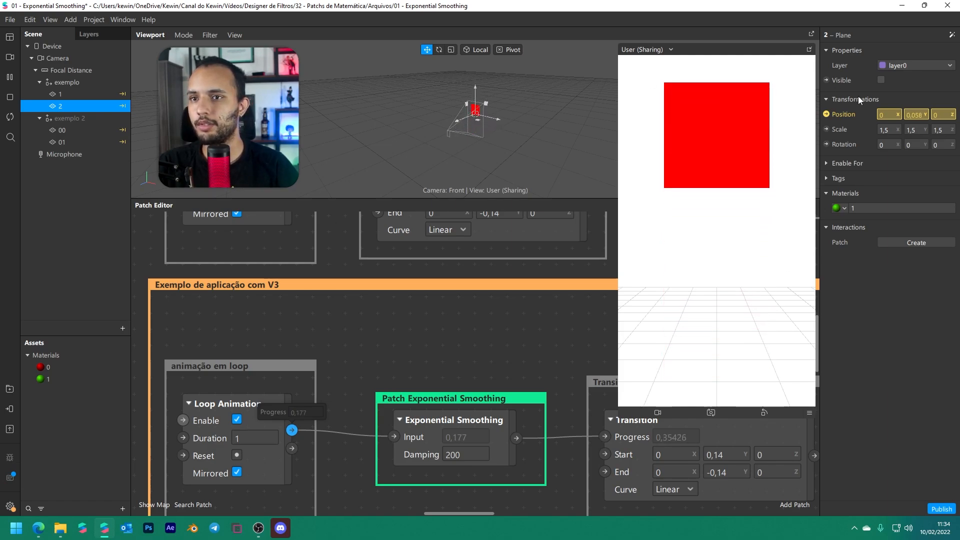
Make plane 2 visible and inspect the Loop Animation Progress output feeding the Exponential Smoothing patch
left_click(881, 80)
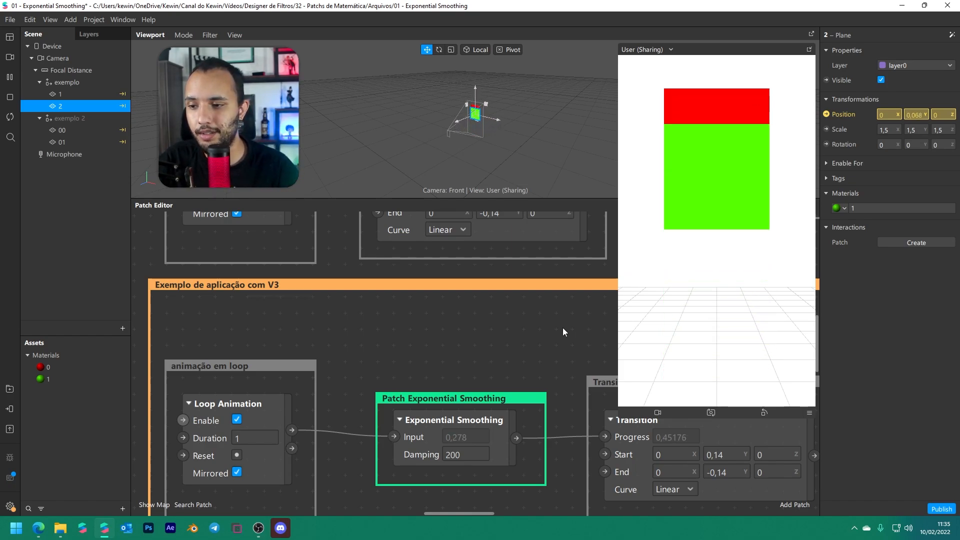
left_click_drag(540, 320, 535, 251)
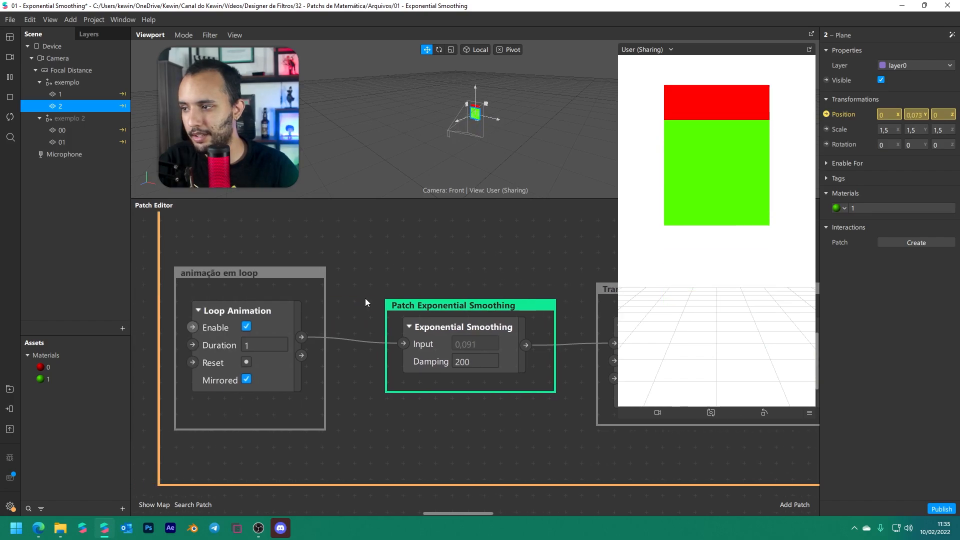
mouse_move(302, 337)
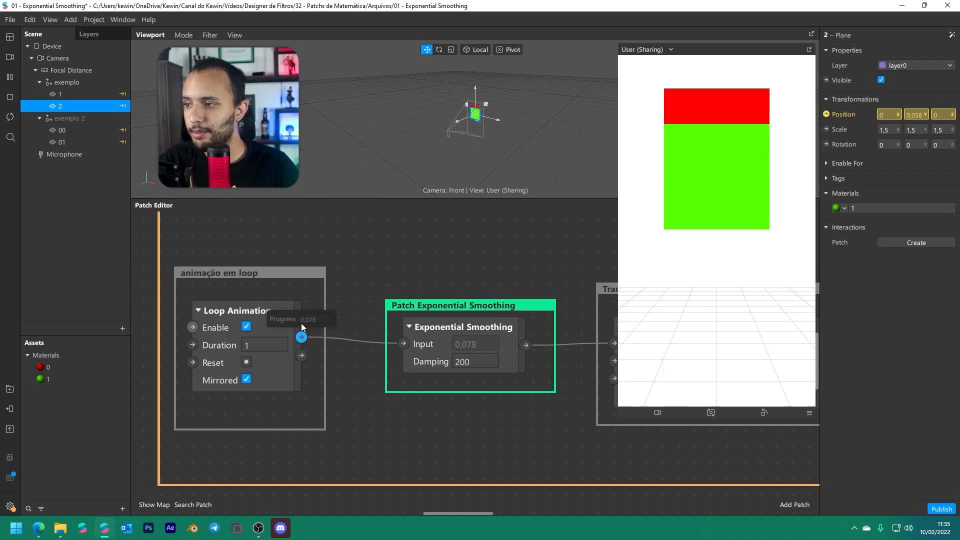
Hide the exemplo null object and make the exemplo 2 null object visible for the second application example
scroll(362, 286, "right", 3)
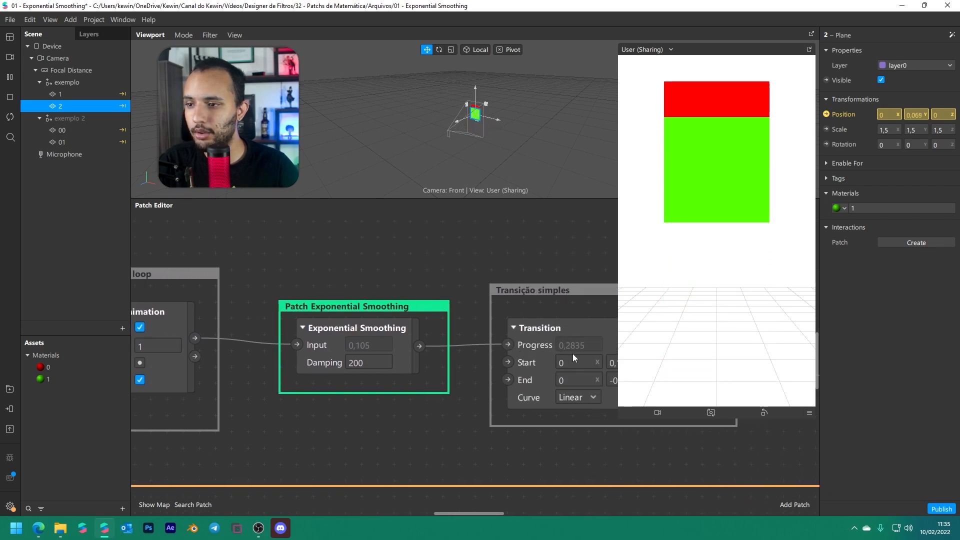
scroll(569, 348, "up", 3, "ctrl")
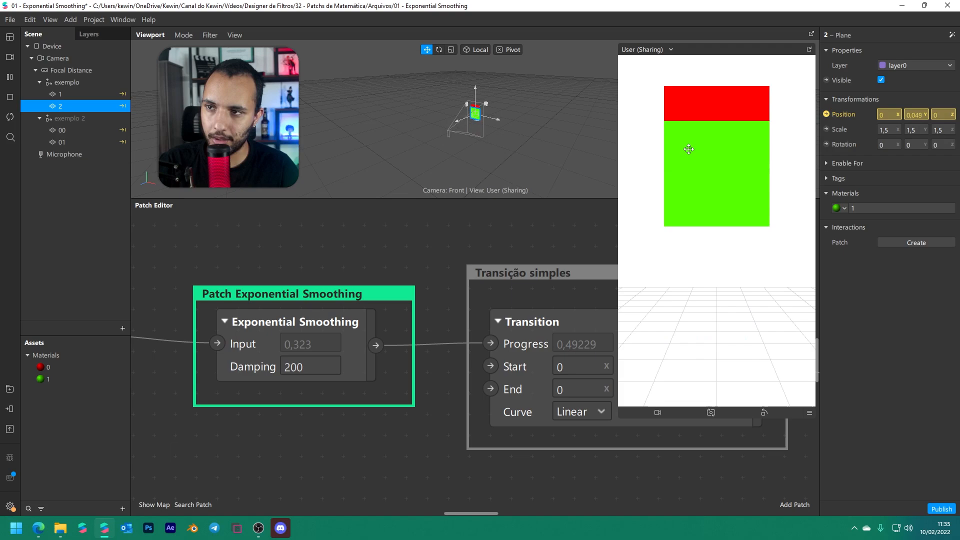
scroll(488, 248, "down", 2)
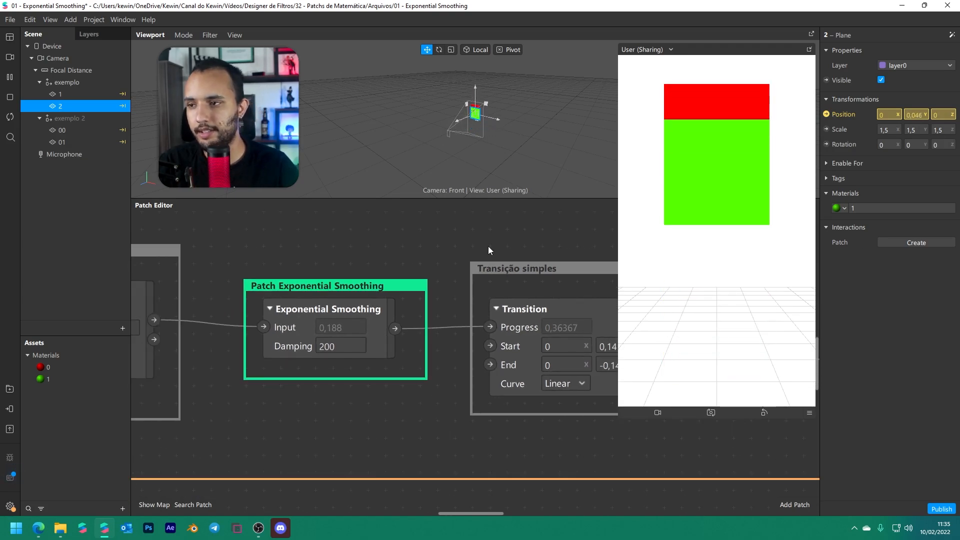
left_click(55, 84)
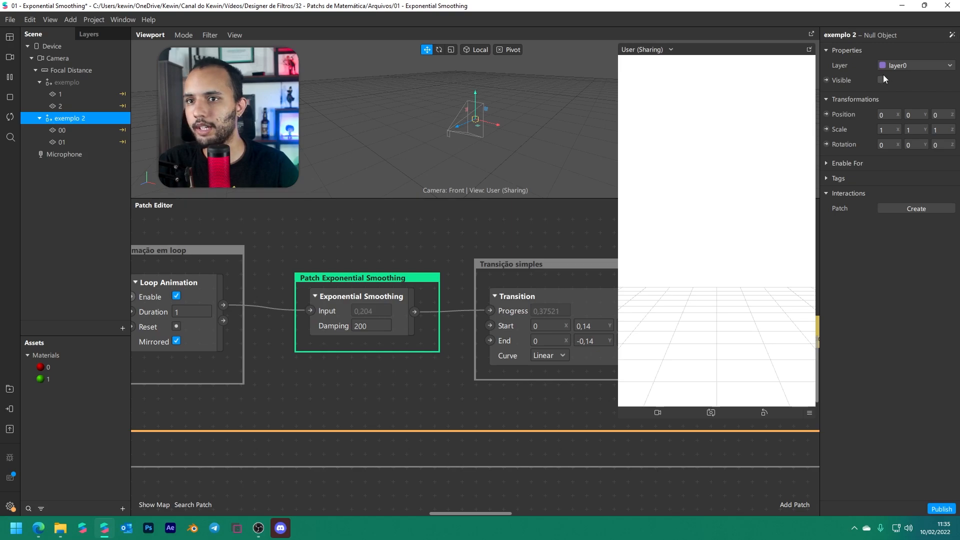
Examine the Vector 3 Transition patch in the Exemplo 2 - V3 group and how its value reaches the Unpack patch
scroll(538, 251, "down", 4)
middle_click_drag(607, 441, 330, 452)
middle_click_drag(600, 440, 442, 410)
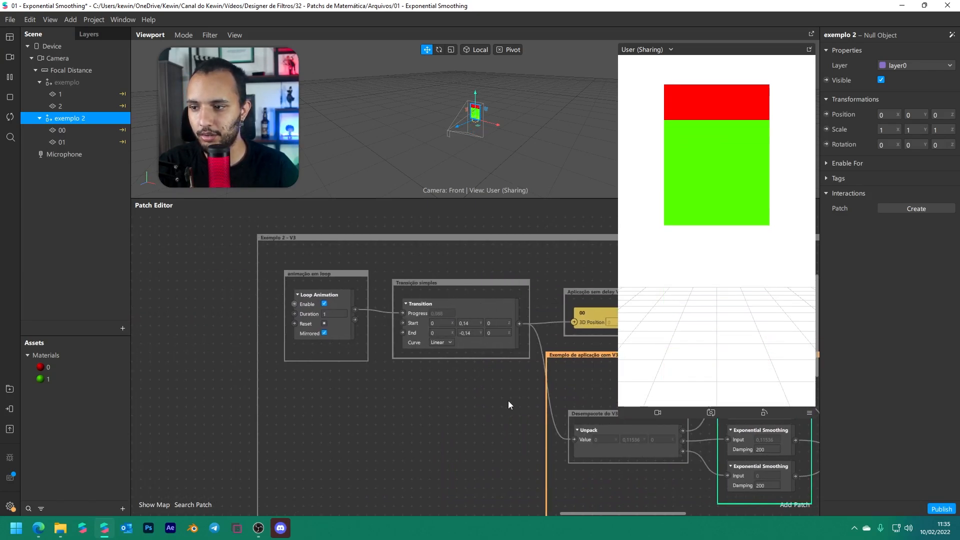
middle_click_drag(508, 401, 247, 326)
scroll(350, 365, "up", 3)
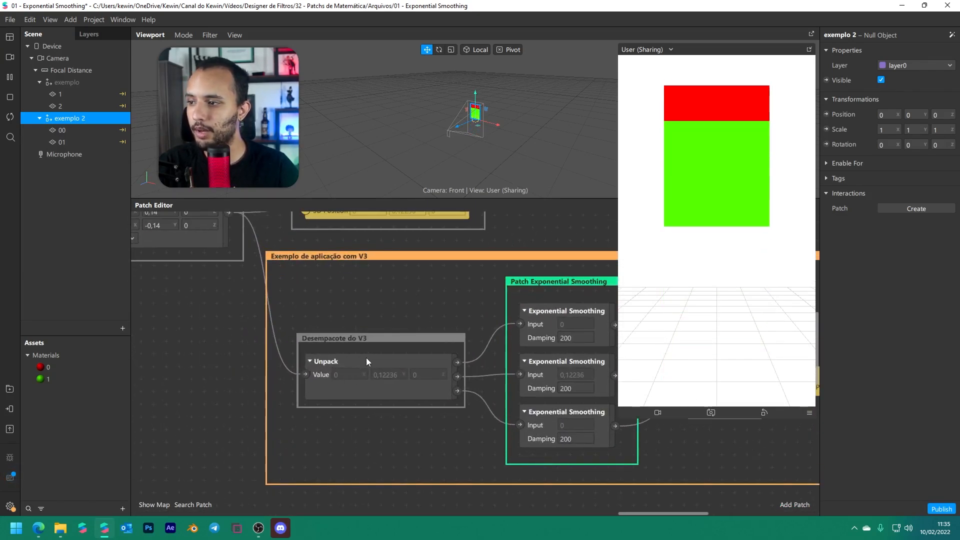
middle_click_drag(367, 361, 543, 358)
left_click(301, 269)
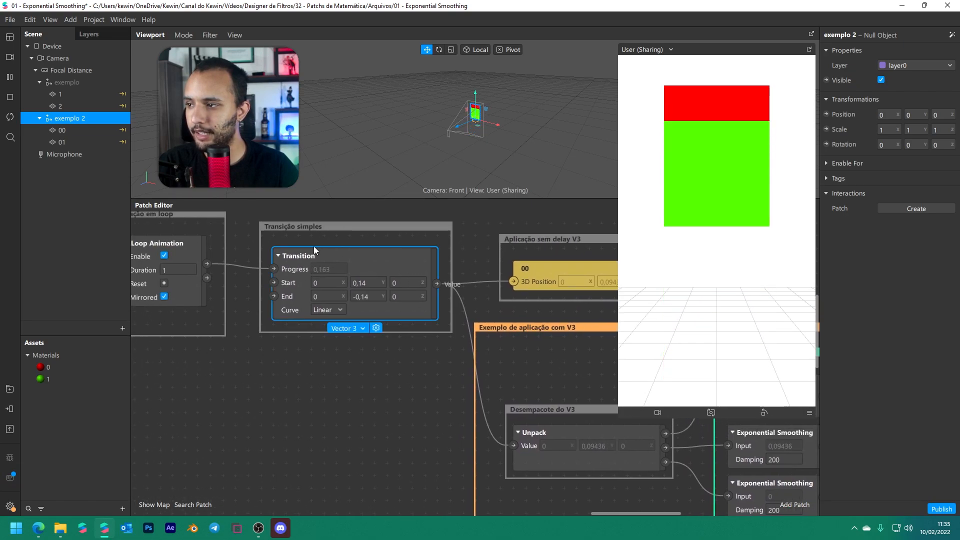
Inspect how the Unpack outputs pass through the three Exponential Smoothing patches and Pack into plane 01's 3D Position
middle_click_drag(558, 365, 202, 289)
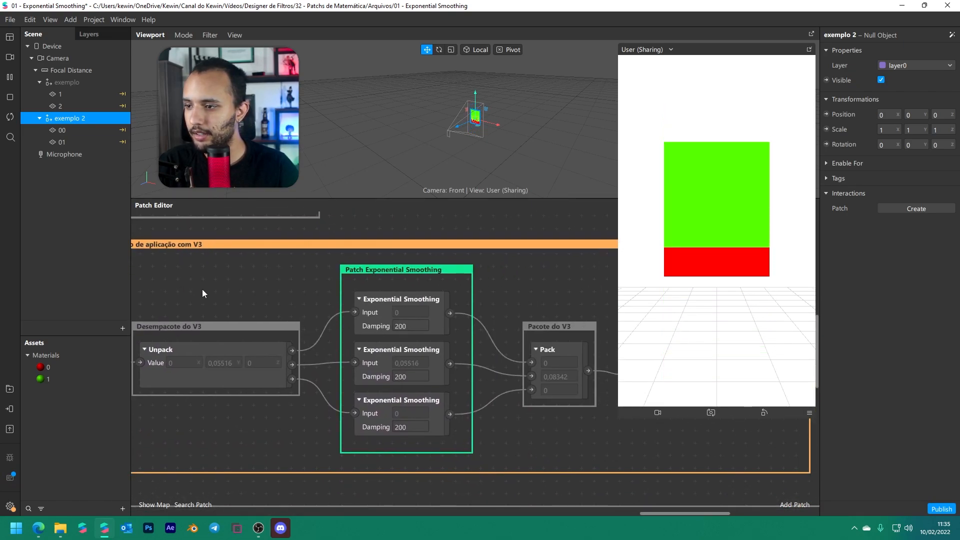
left_click(373, 403)
left_click(295, 379)
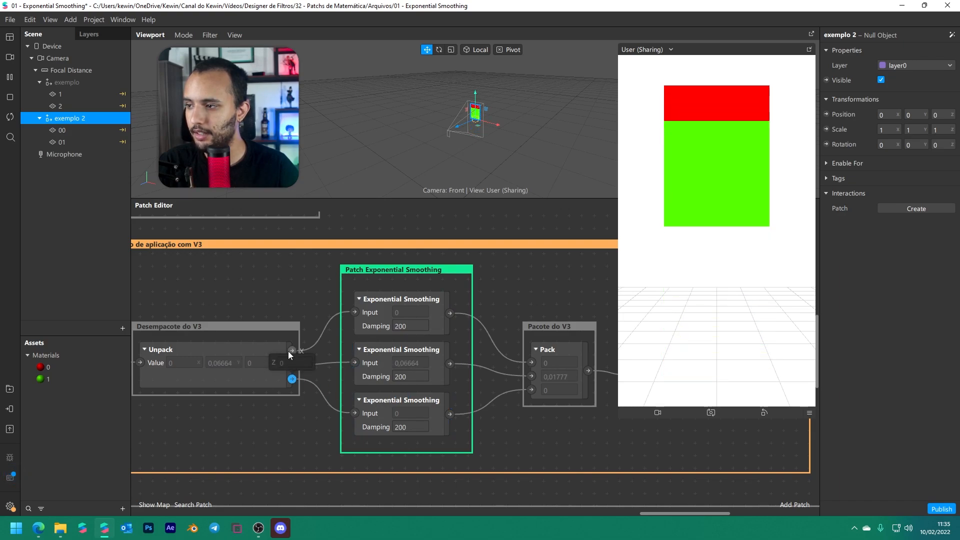
left_click(291, 350)
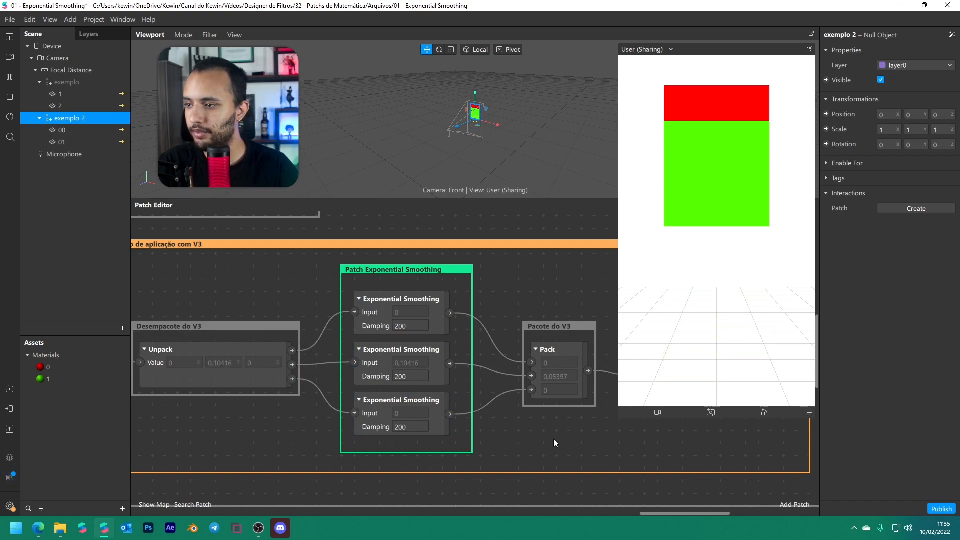
middle_click_drag(553, 439, 356, 413)
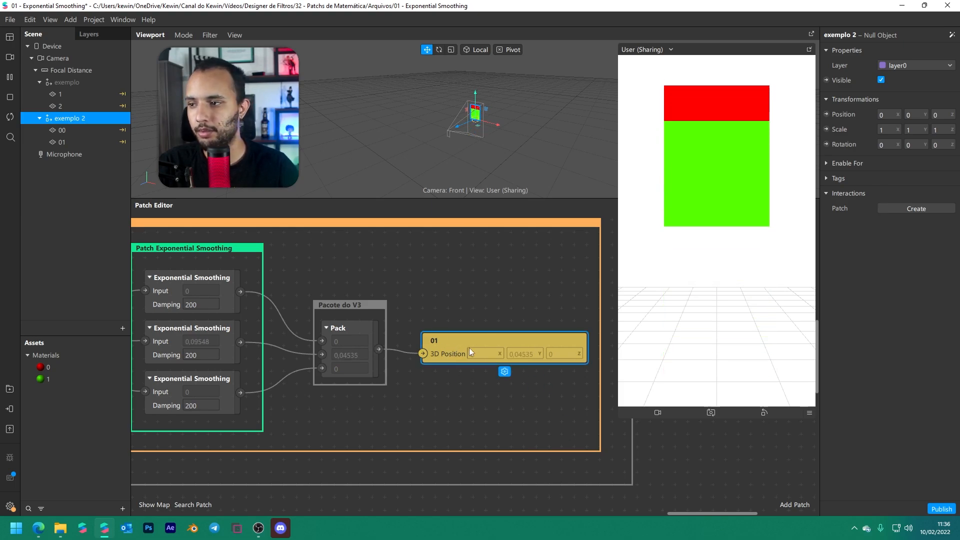
Wire Unpack's X and Z outputs directly to the Pack patch and delete the first and third Exponential Smoothing patches
middle_click_drag(339, 408, 488, 383)
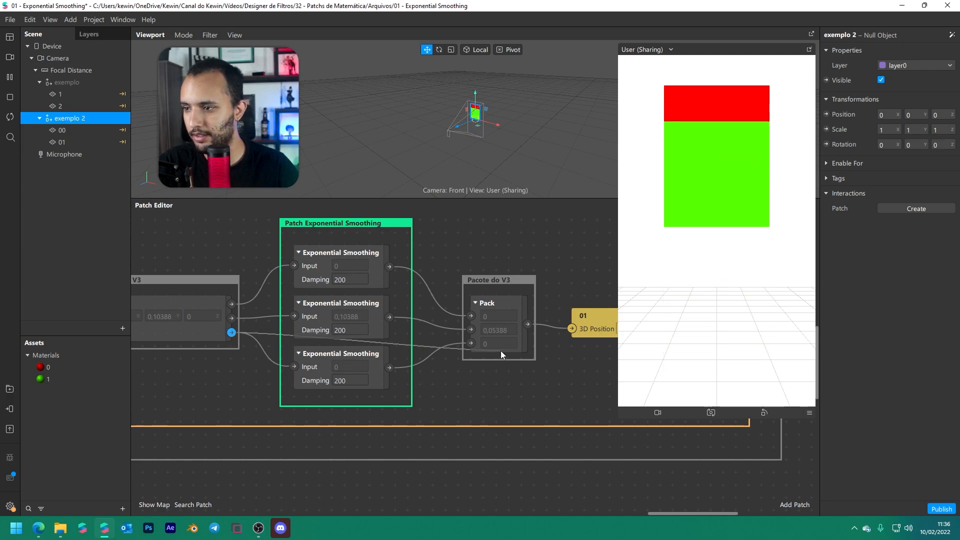
left_click_drag(473, 344, 471, 343)
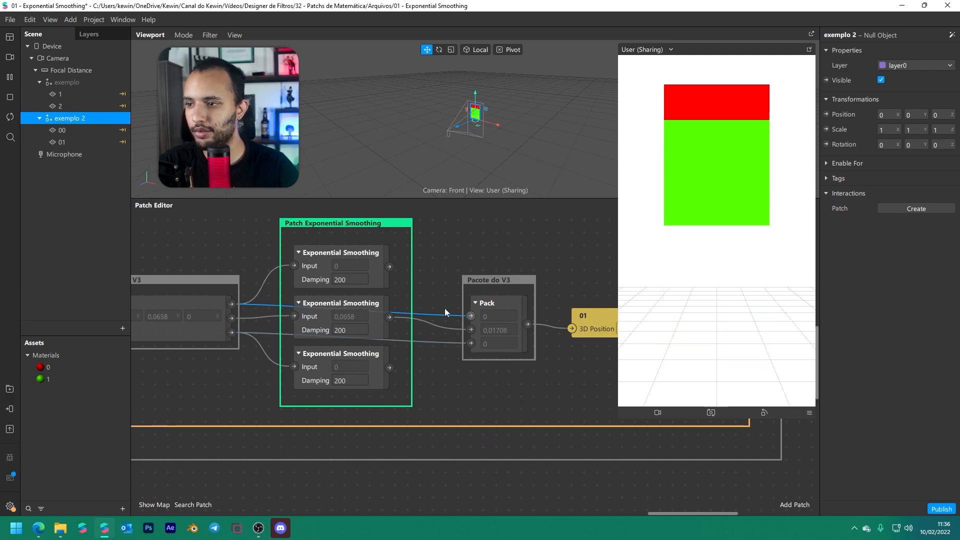
key("Delete")
left_click(312, 362)
key("Delete")
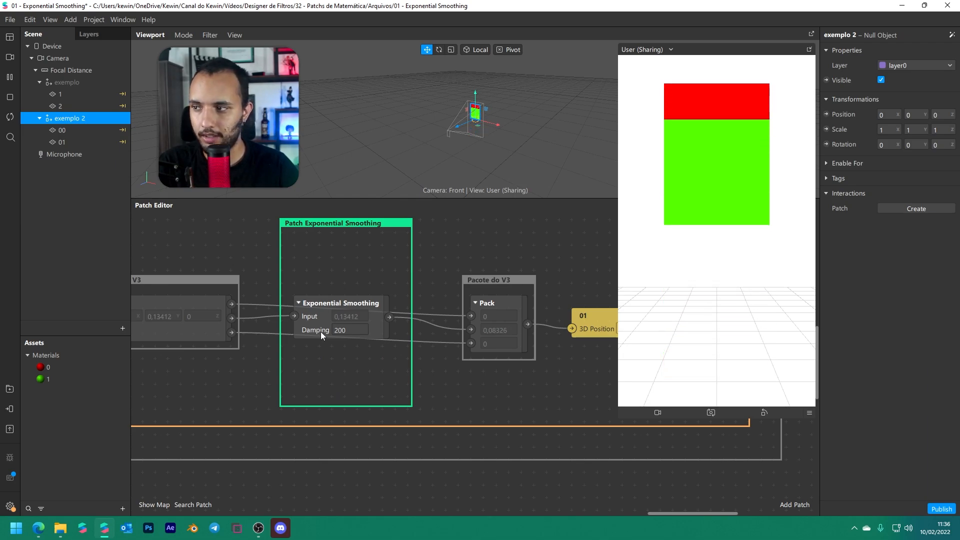
Undo the direct Unpack-to-Pack connections and the deletion of the two Exponential Smoothing patches
key("ctrl+z")
key("ctrl+z")
key("ctrl+z")
key("ctrl+z")
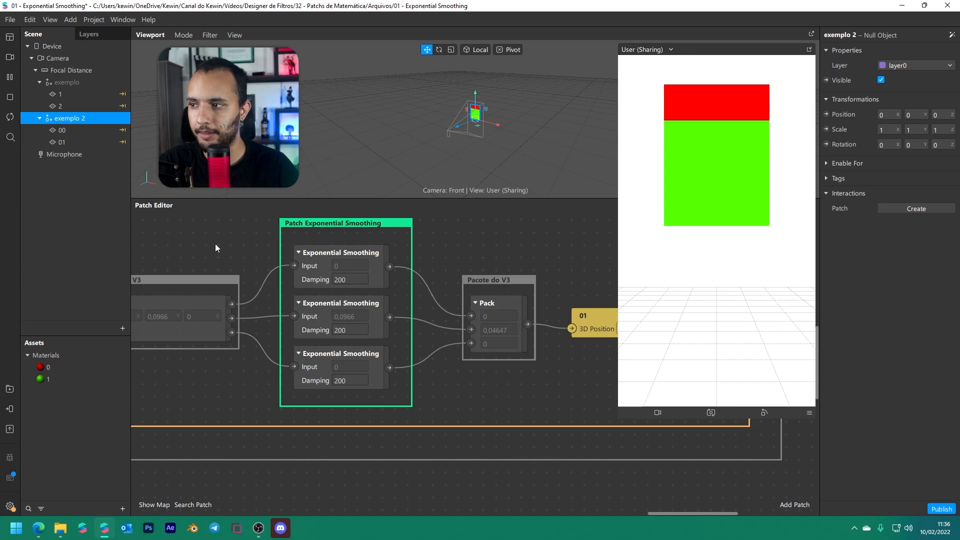
Set Damping to 800 on the first and second Exponential Smoothing patches of the V3 example
left_click_drag(215, 244, 290, 259)
left_click(442, 290)
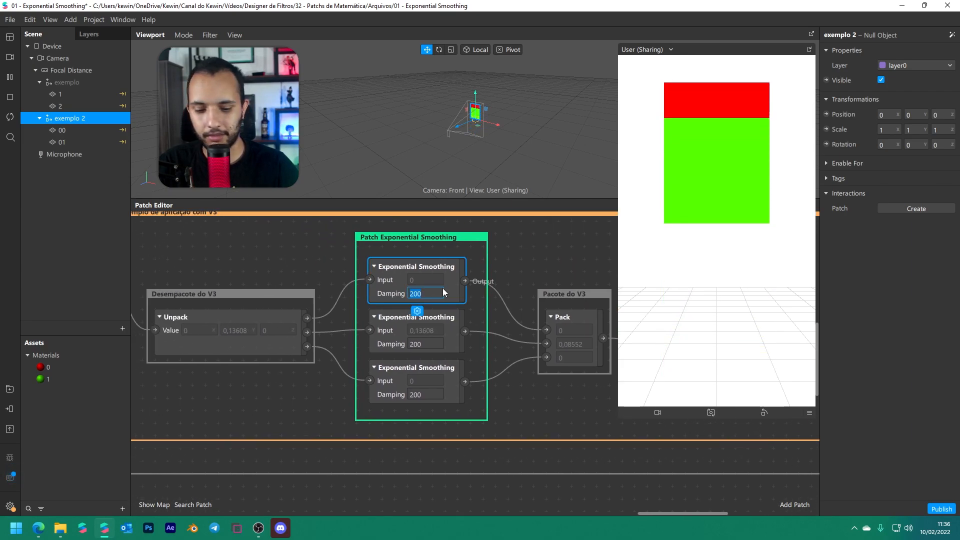
type("800")
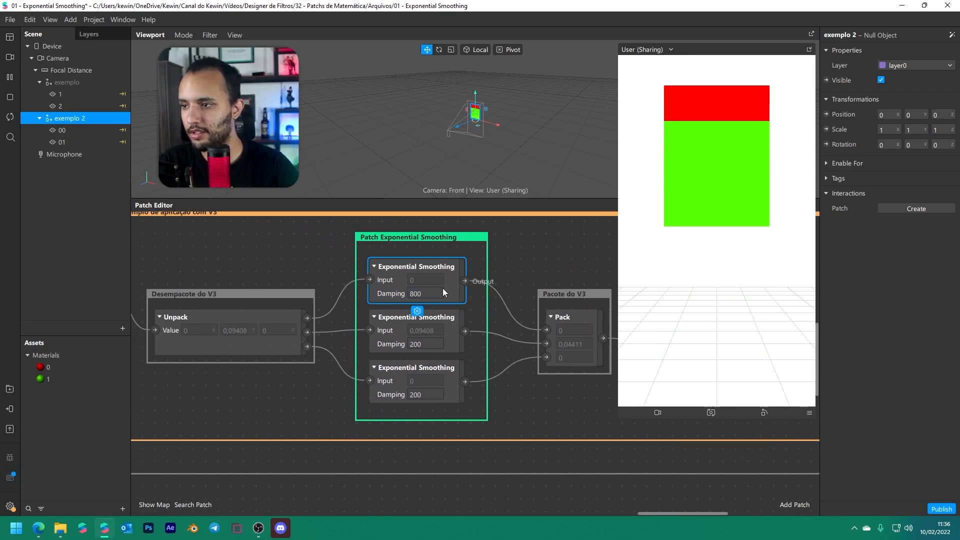
key("Return")
left_click(440, 345)
type("800")
key("Return")
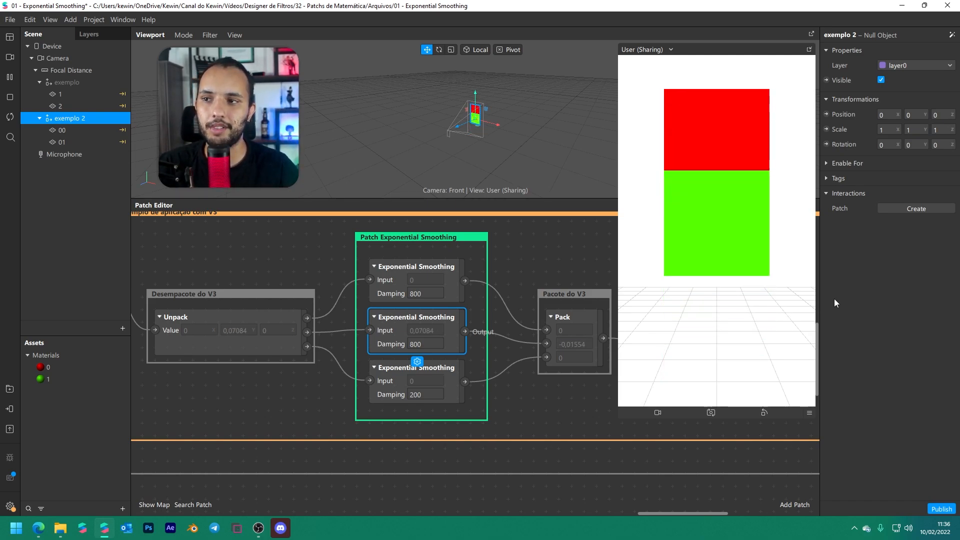
Set Damping of the middle Exponential Smoothing patch to 200
left_click(480, 357)
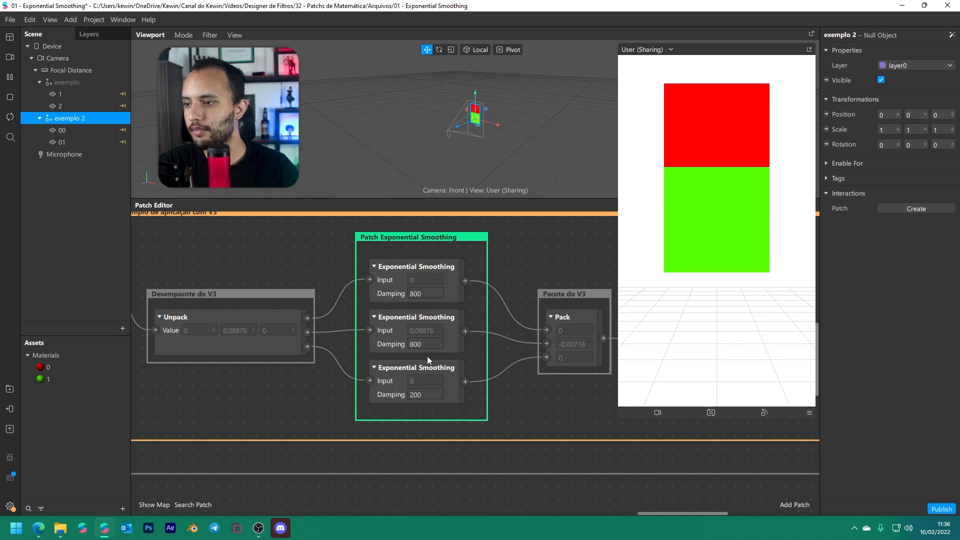
left_click(435, 346)
type("200")
key("Return")
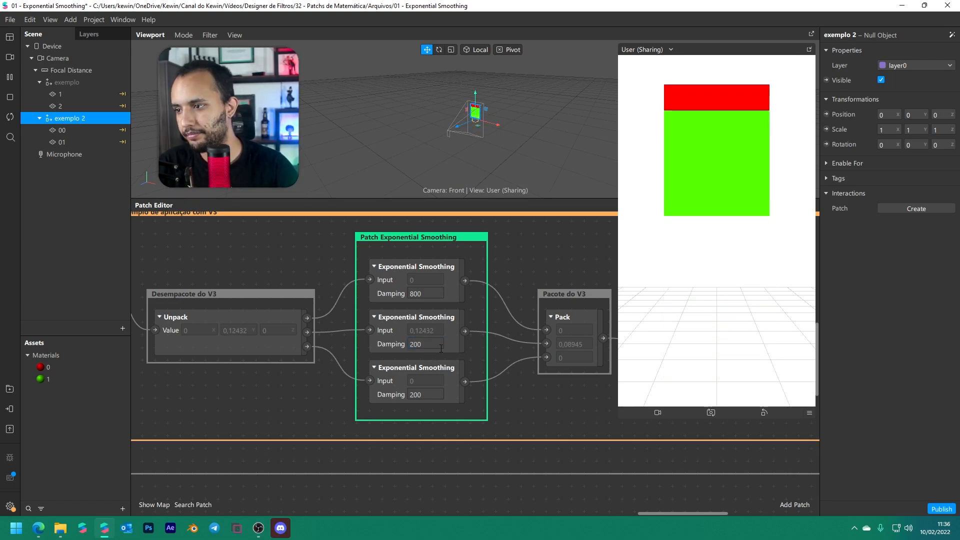
scroll(474, 344, "down", 3)
scroll(474, 345, "down", 3)
middle_click_drag(492, 422, 445, 488)
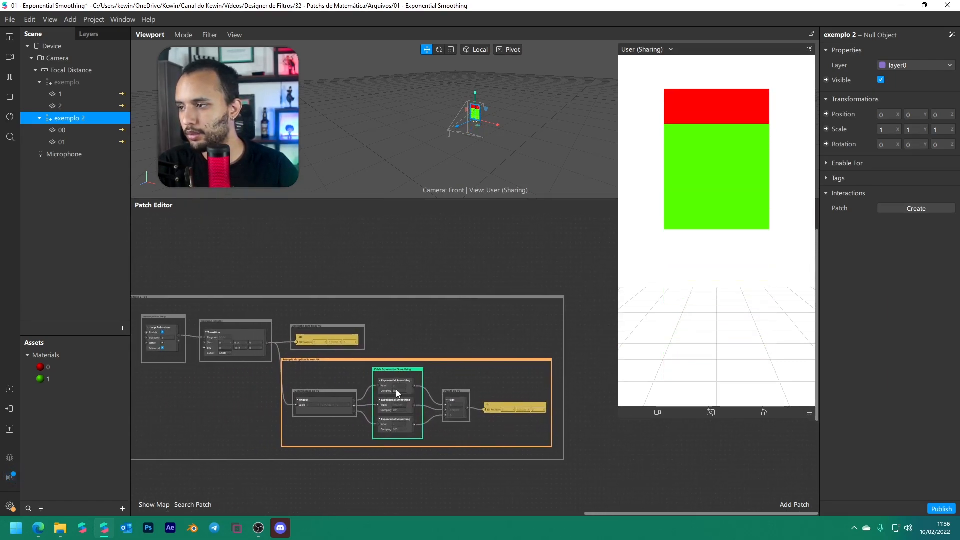
middle_click_drag(421, 325, 750, 300)
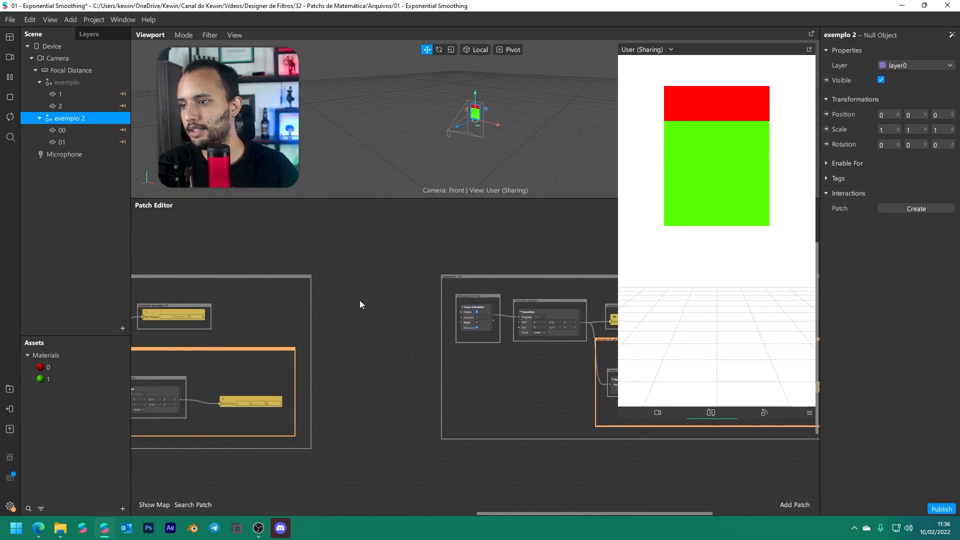
middle_click_drag(379, 299, 418, 299)
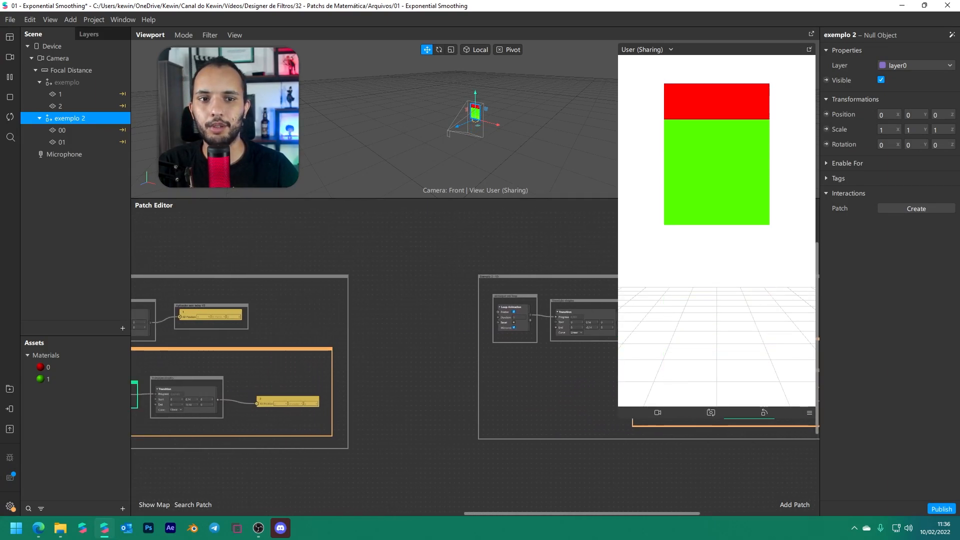
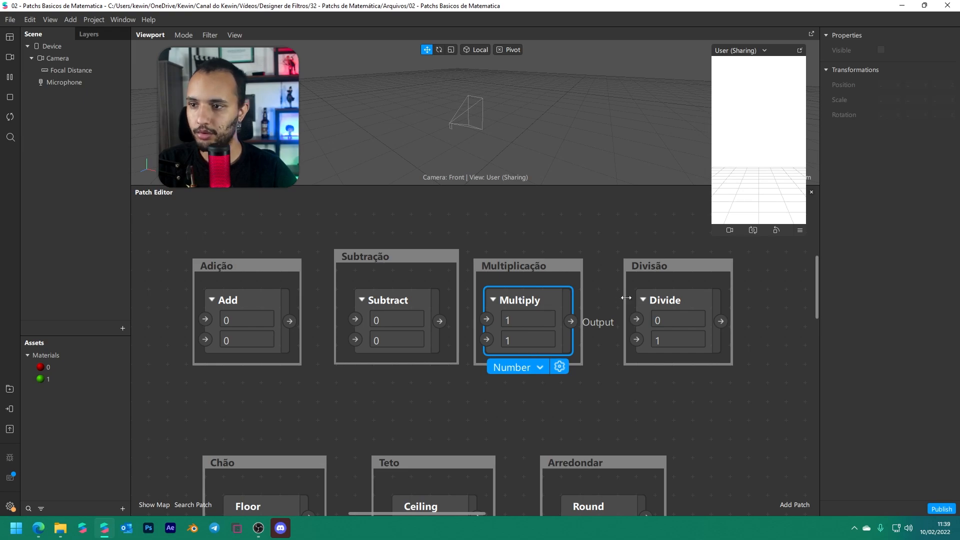
Create a Value patch connected to the output of the Add patch in the Adição group
left_click(665, 300)
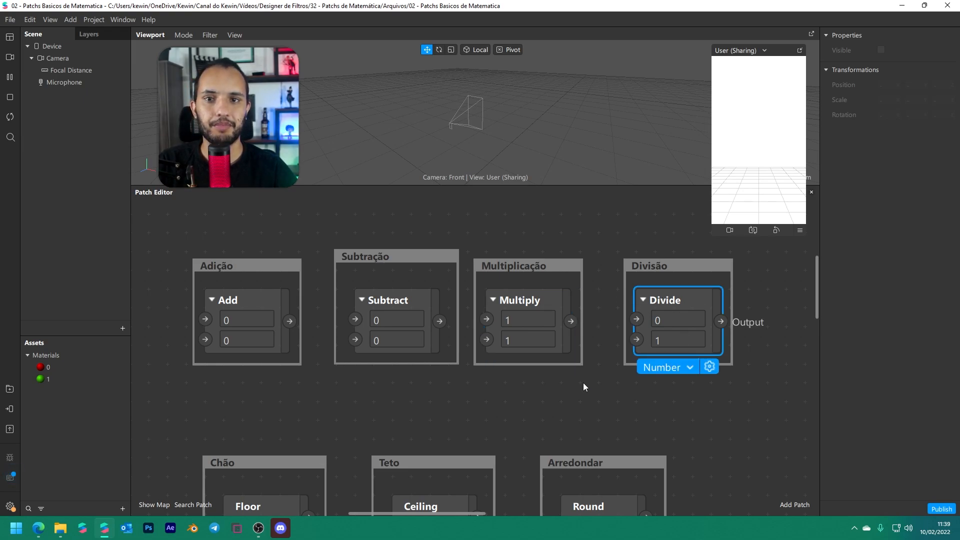
left_click(474, 399)
left_click_drag(327, 390, 673, 395)
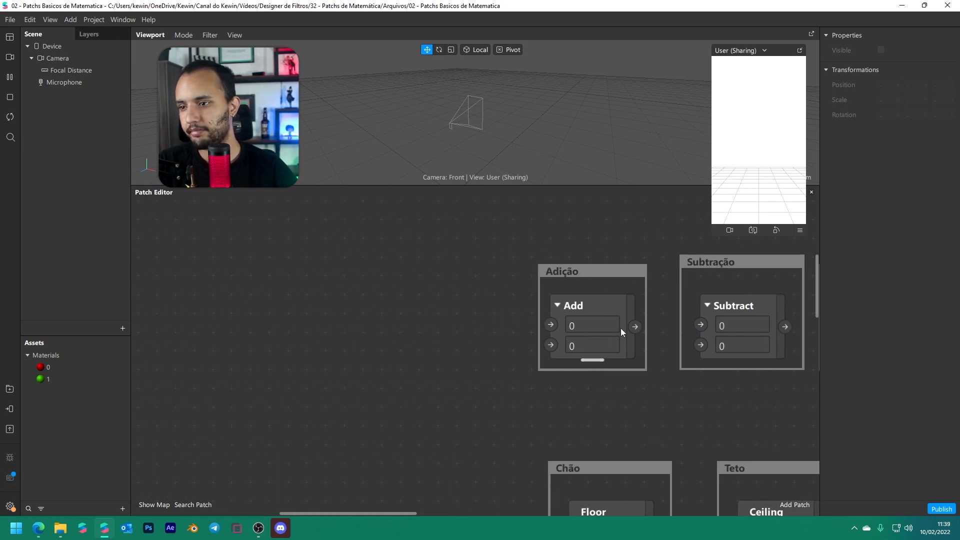
left_click_drag(635, 326, 696, 391)
type("value")
key("Return")
Set the Add patch's two inputs to 2 and 3
left_click(585, 324)
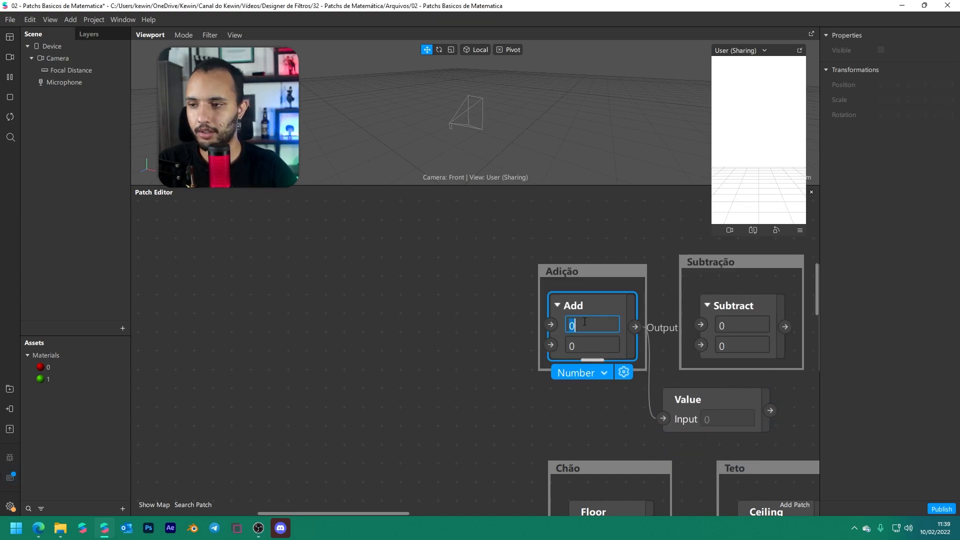
type("2")
key("Tab")
type("3")
key("Return")
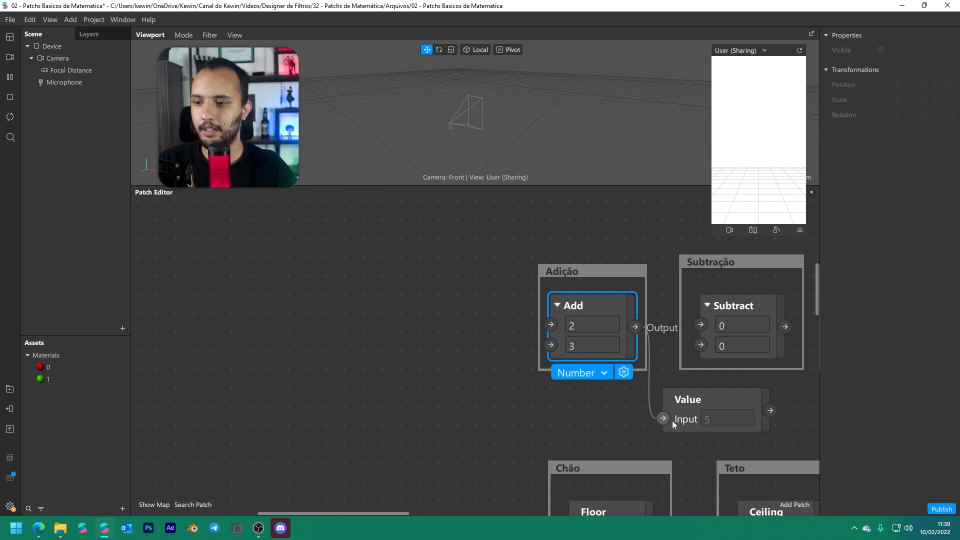
Delete the Value patch connected to the Add patch
left_click(698, 404)
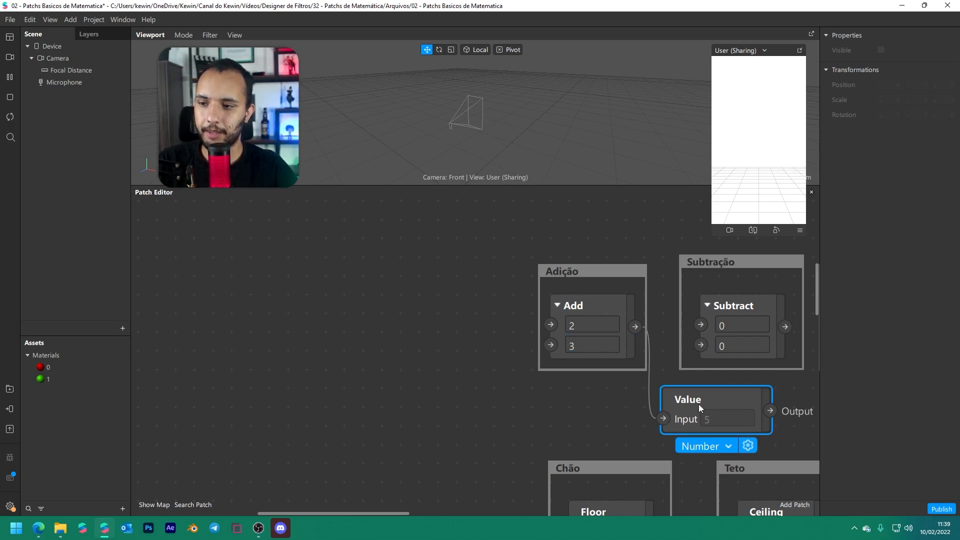
key("Delete")
scroll(748, 412, "right", 10)
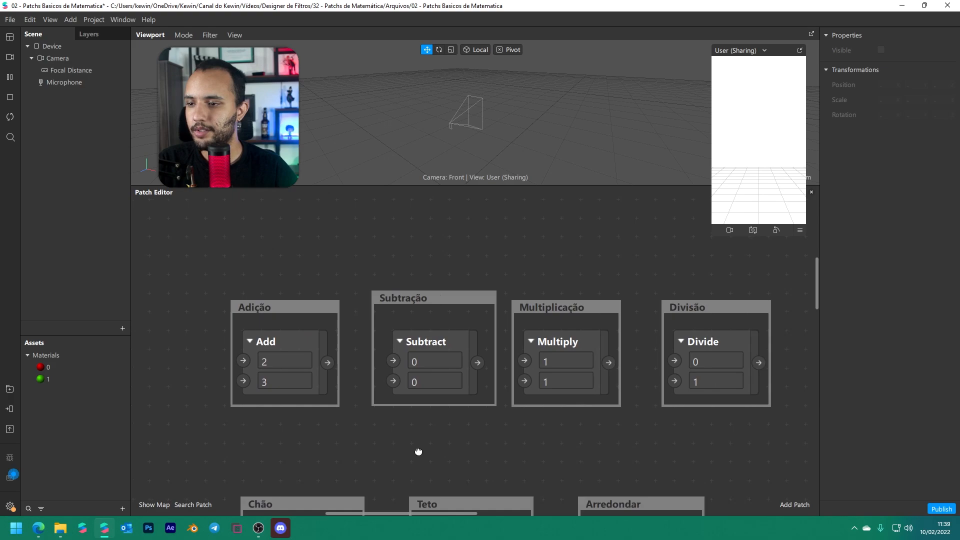
Change the Divide patch's data type to Color and return it to Number
left_click(662, 320)
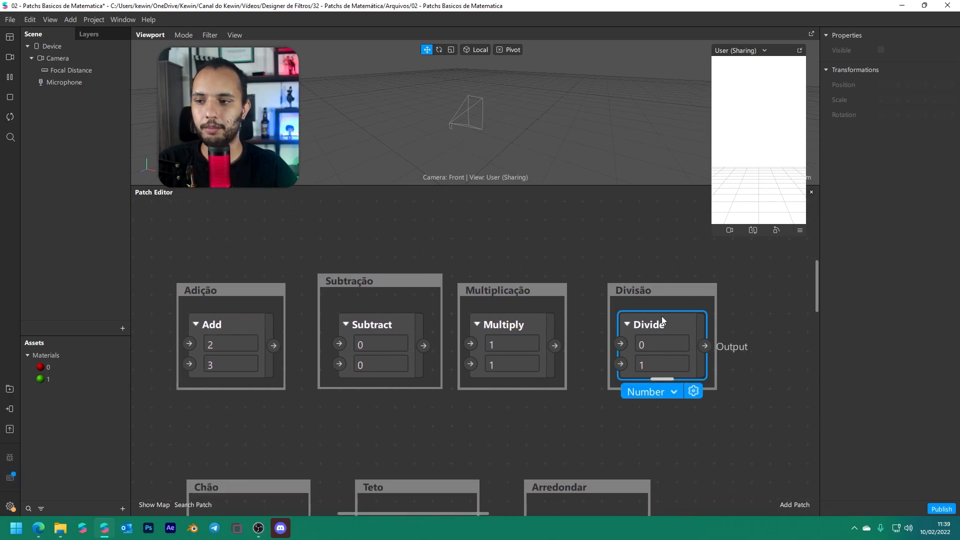
left_click(657, 396)
left_click(651, 408)
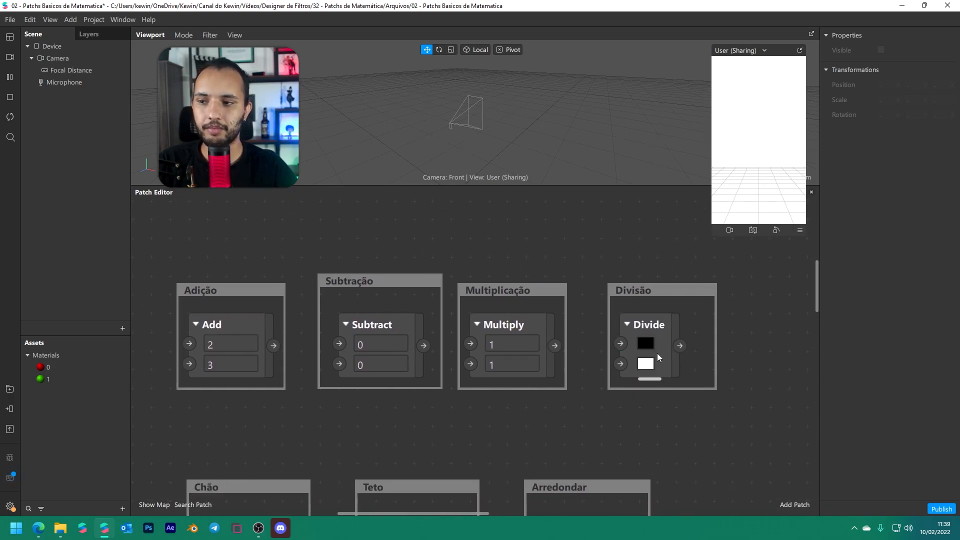
left_click(658, 326)
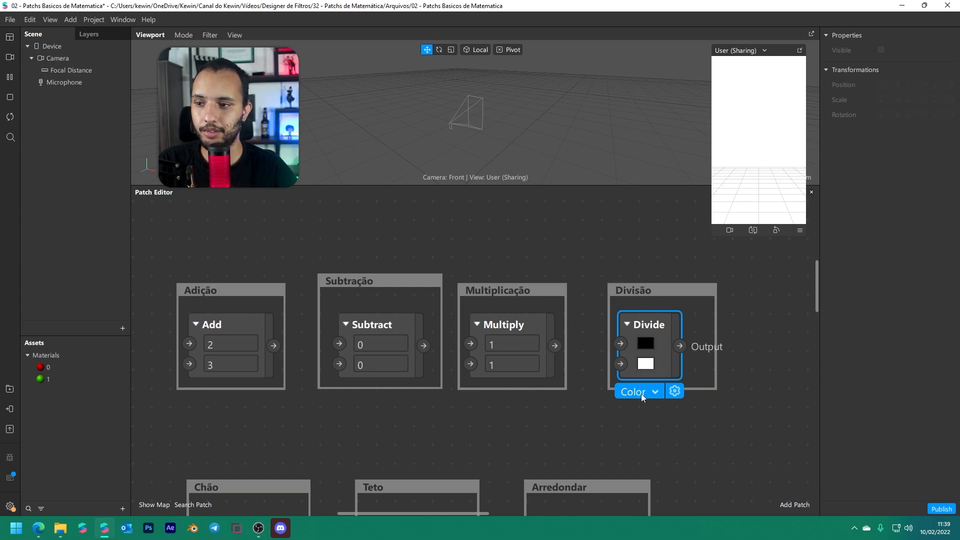
left_click(643, 393)
left_click(635, 422)
Change the Divide patch's data type to Vector 2
left_click(668, 328)
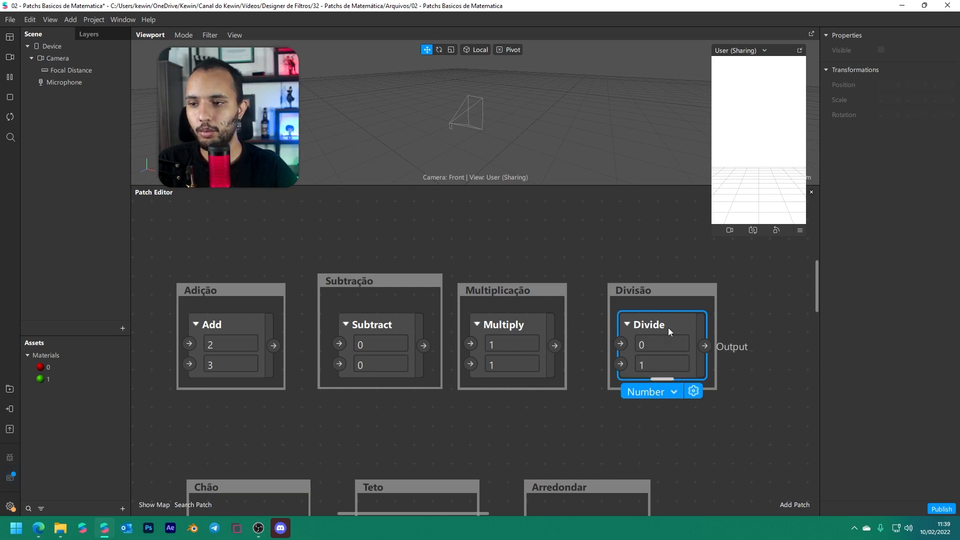
left_click(651, 395)
left_click(653, 431)
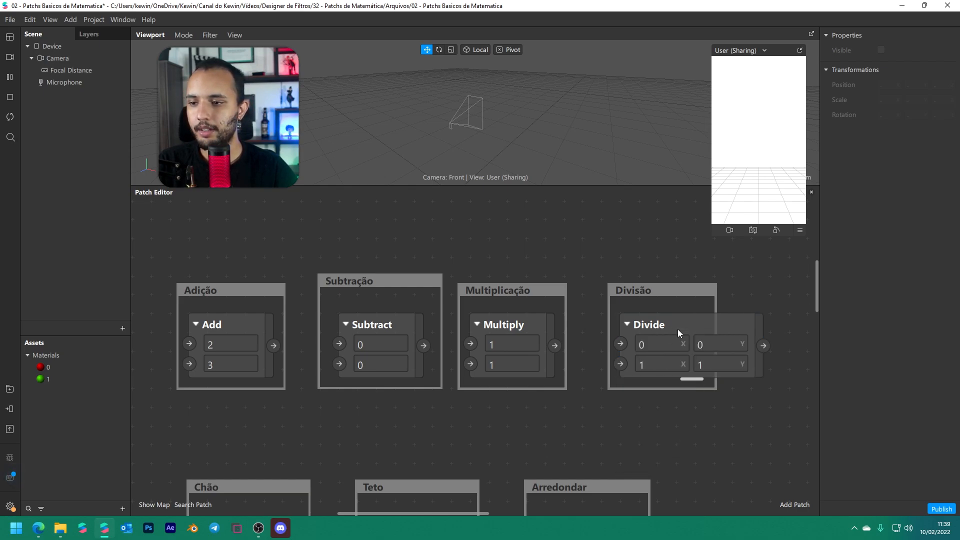
Return the Divide patch's data type to Number
left_click(677, 329)
left_click(668, 395)
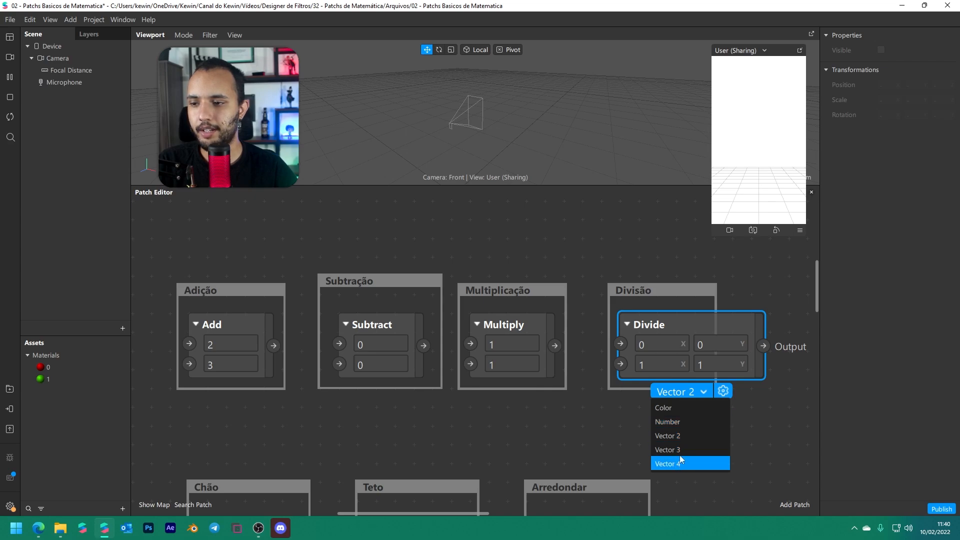
left_click(676, 420)
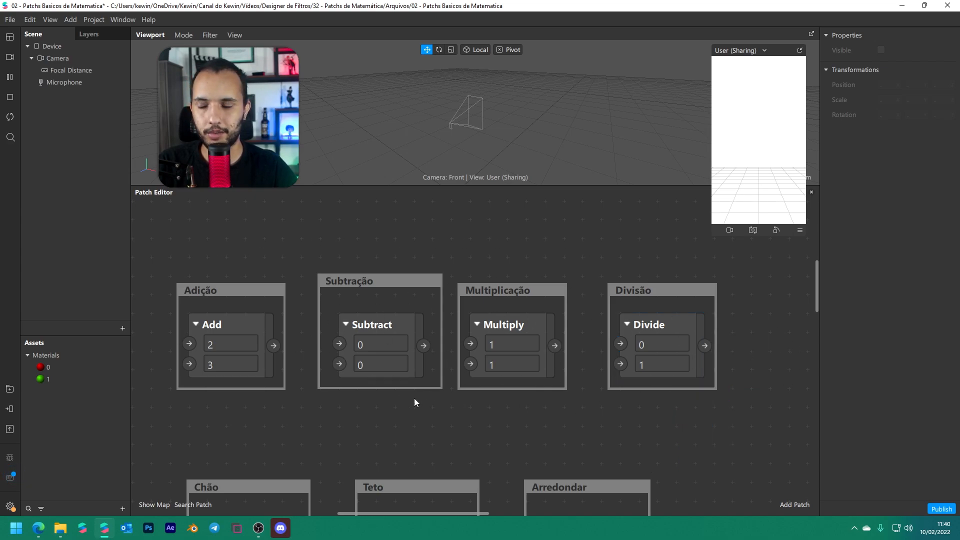
Set both inputs of the Add patch in the Adição group to 0
left_click_drag(236, 418, 528, 419)
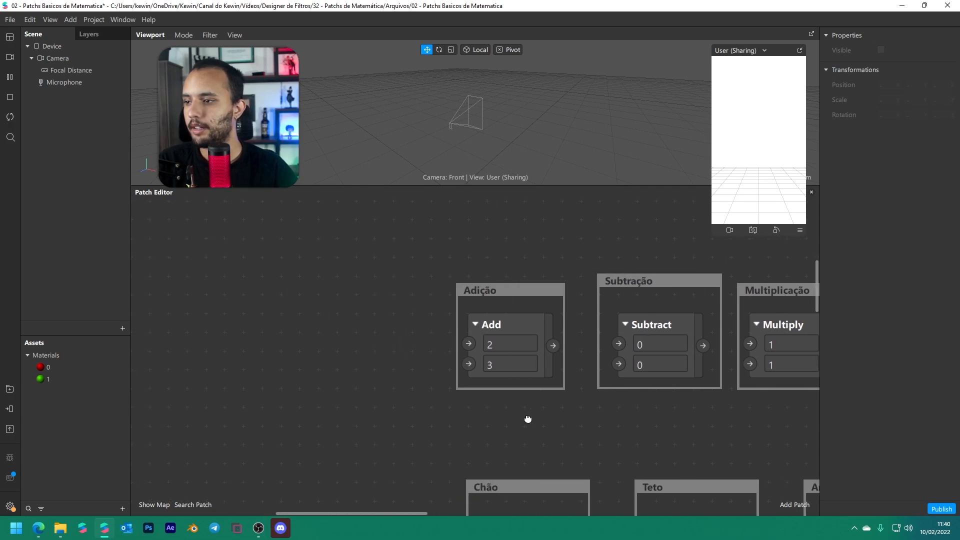
left_click(511, 344)
key("Tab")
type("0")
key("Return")
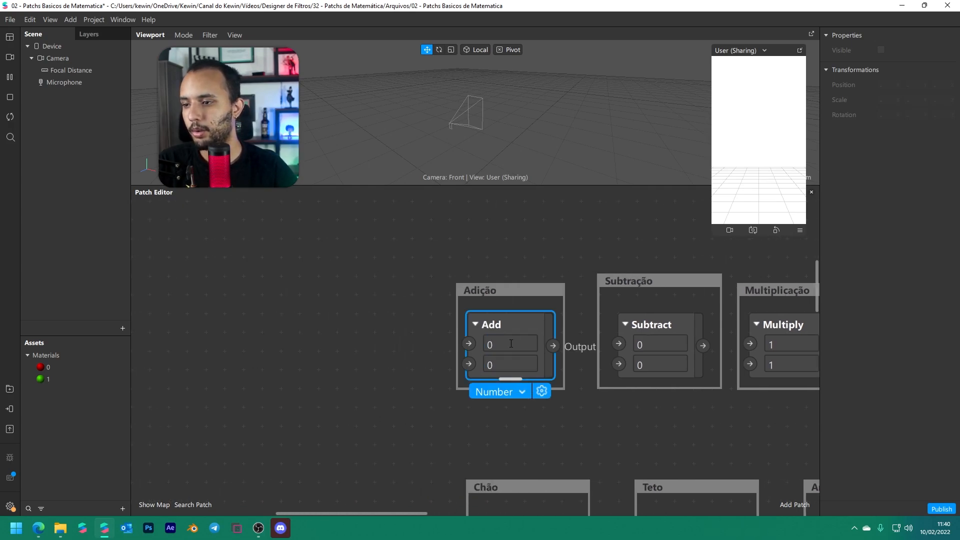
left_click(525, 239)
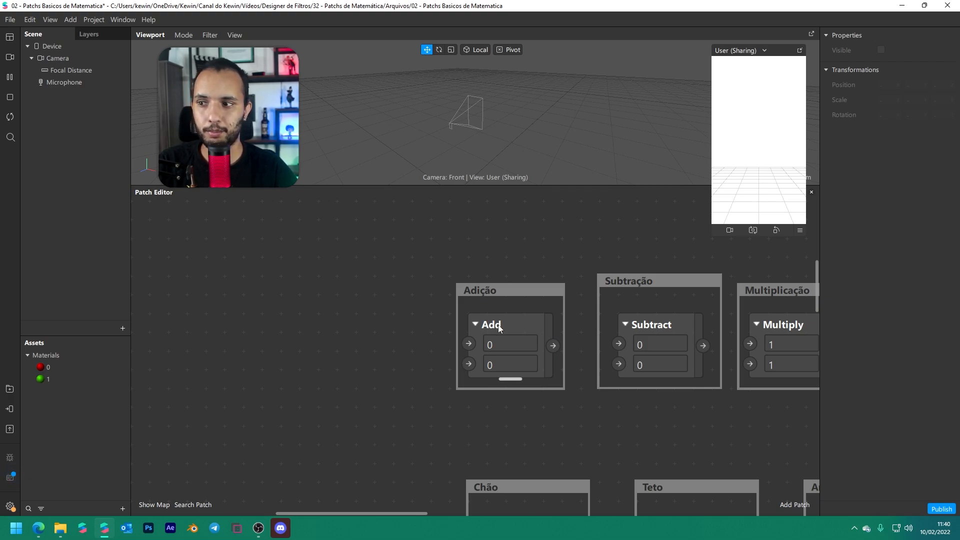
Stretch the Add patch to eight inputs and shrink it back to two
middle_click_drag(652, 306, 517, 285)
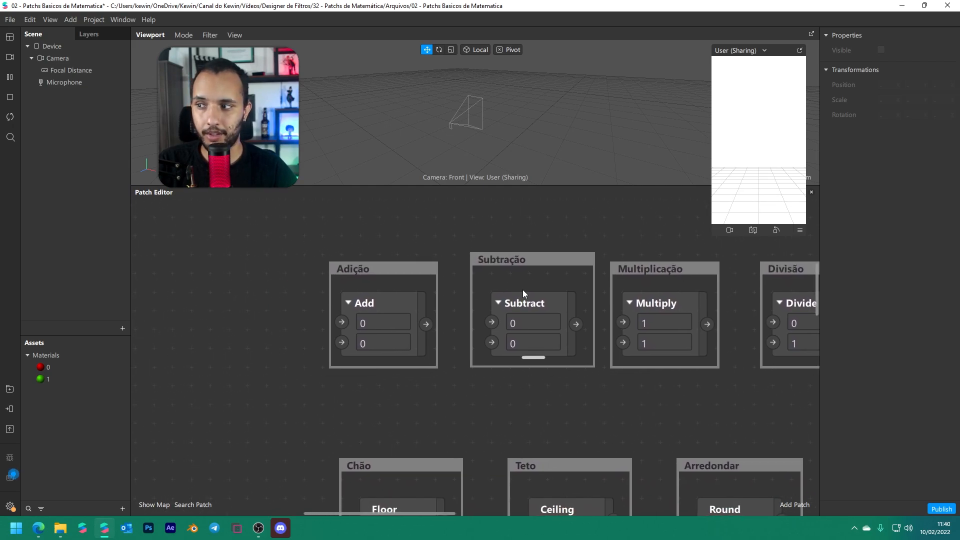
left_click(373, 305)
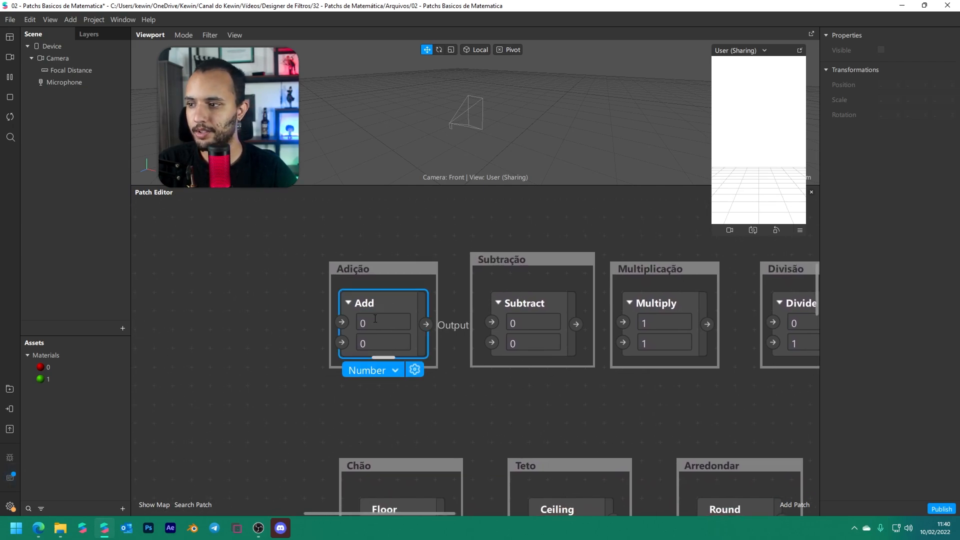
left_click(406, 383)
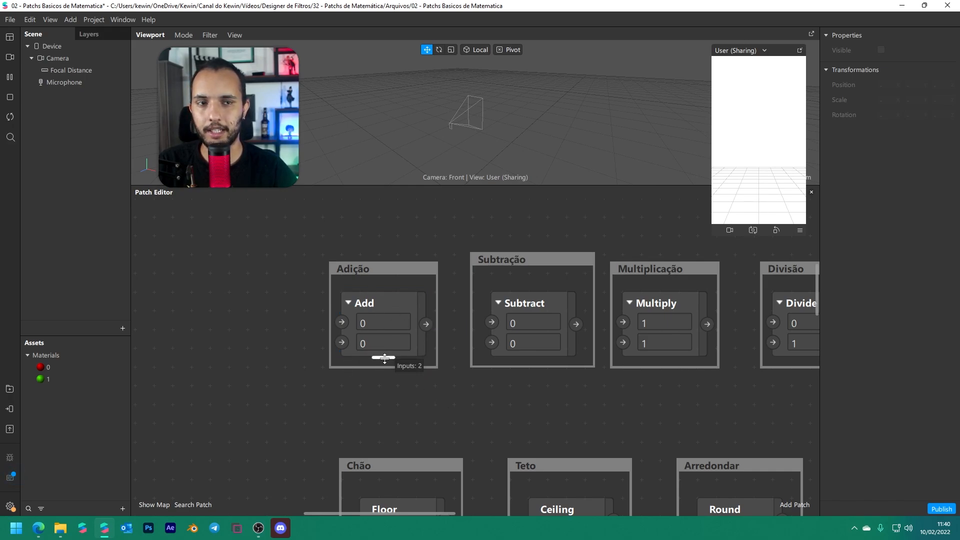
left_click_drag(385, 358, 397, 519)
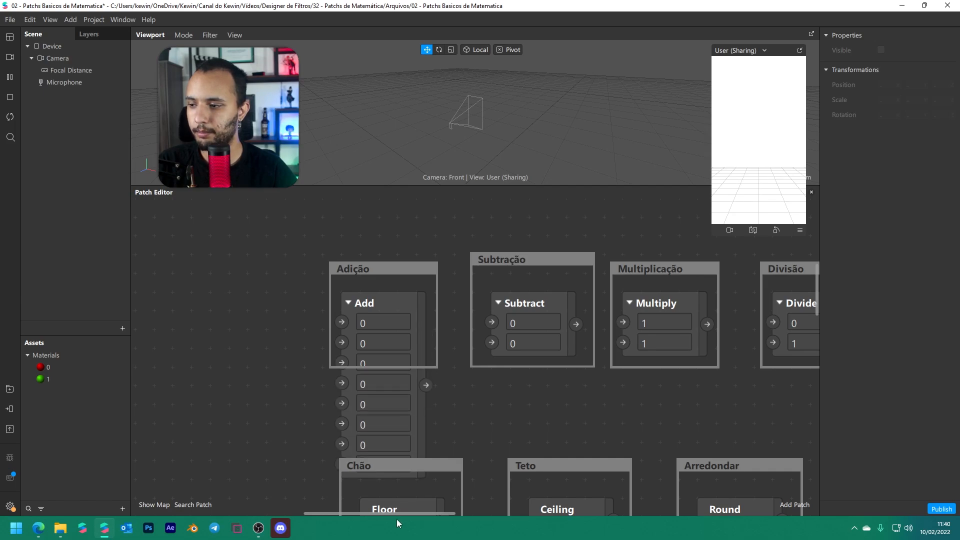
left_click_drag(383, 480, 387, 353)
Set the Add patch's number of inputs to 6 and return it to 2
right_click(383, 304)
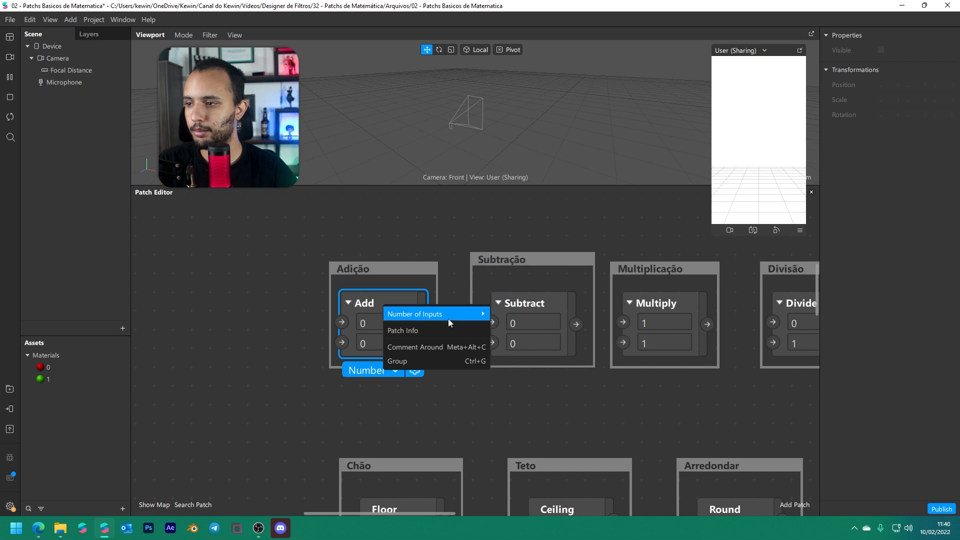
mouse_move(399, 316)
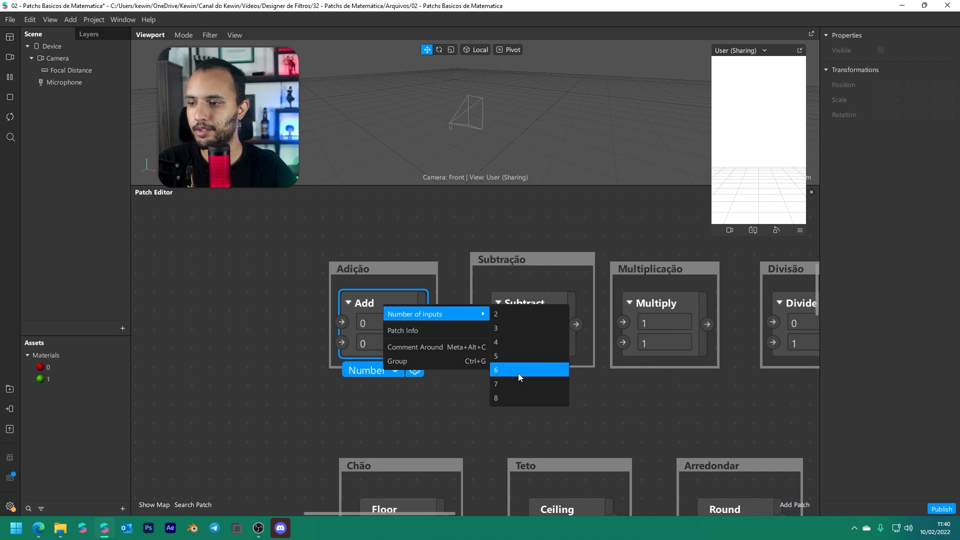
left_click(518, 371)
right_click(397, 303)
mouse_move(430, 313)
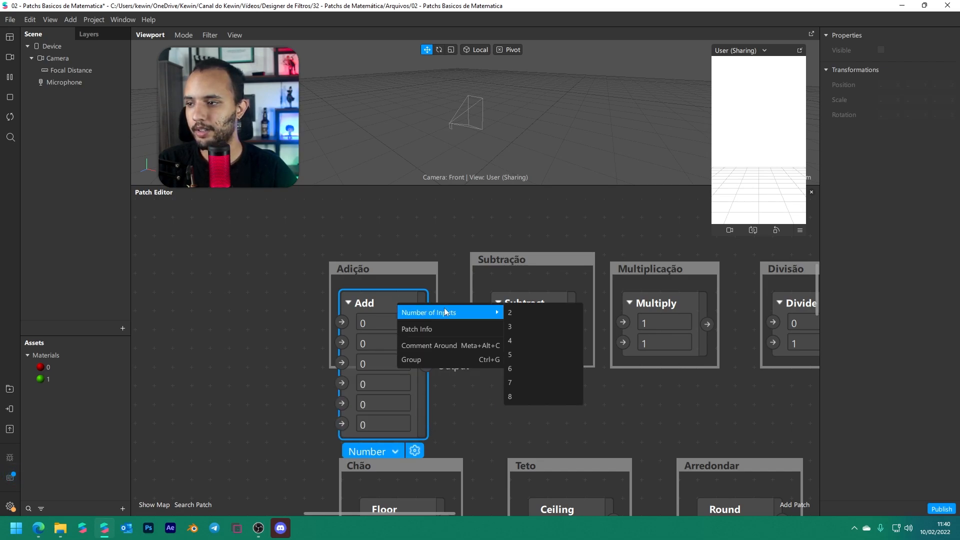
left_click(526, 309)
left_click(547, 301)
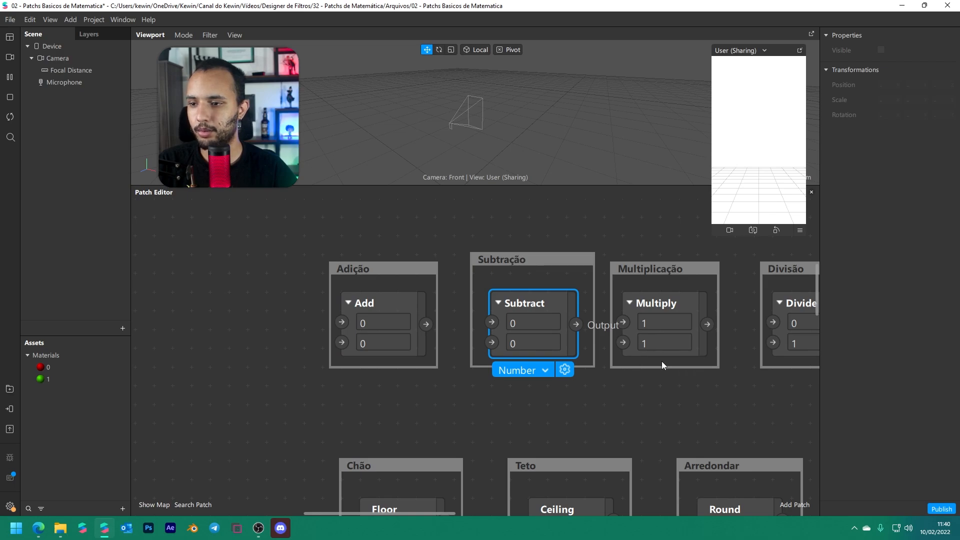
scroll(650, 375, "right", 5)
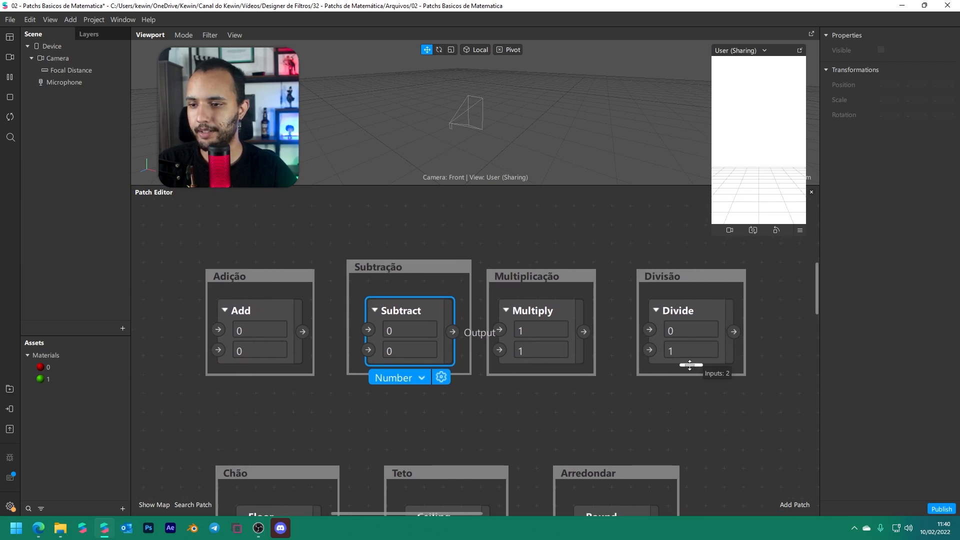
left_click(520, 415)
left_click_drag(389, 408, 554, 380)
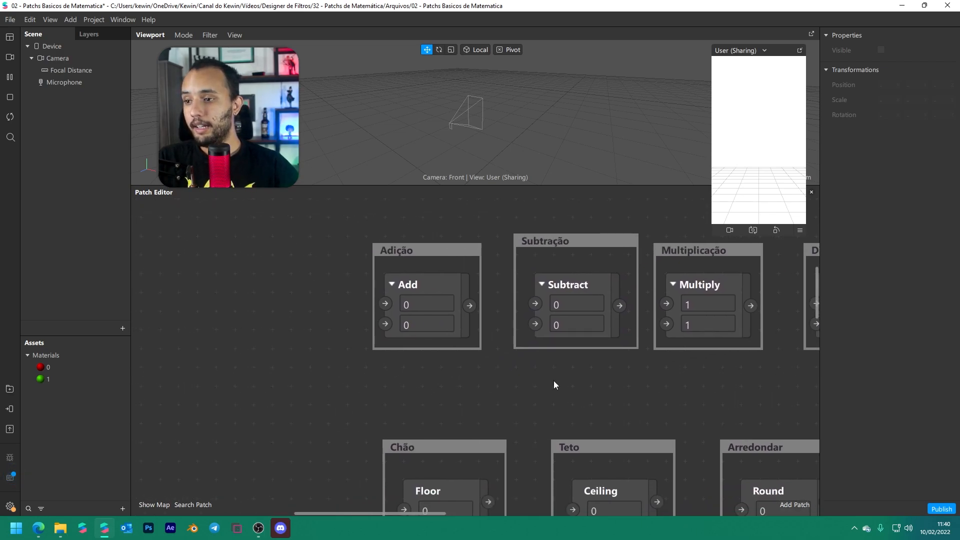
Place a new Add patch in the empty area above the Adição group
scroll(544, 379, "up", 3)
scroll(545, 383, "down", 3)
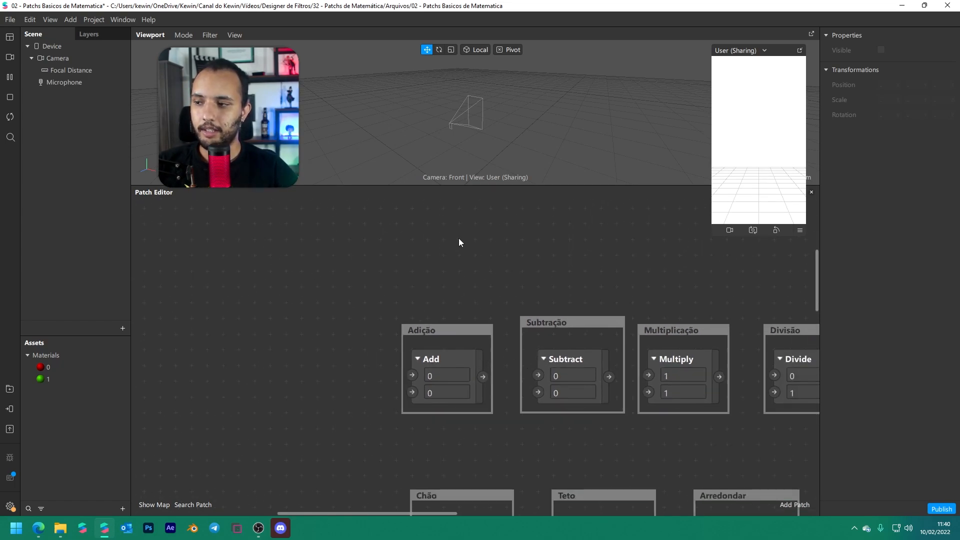
scroll(450, 259, "up", 3)
scroll(451, 261, "up", 1)
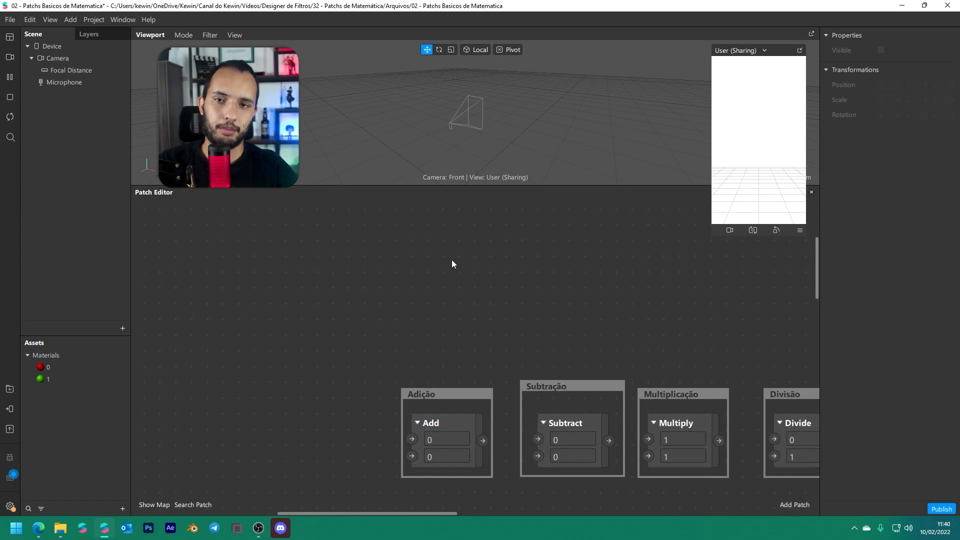
left_click(445, 426)
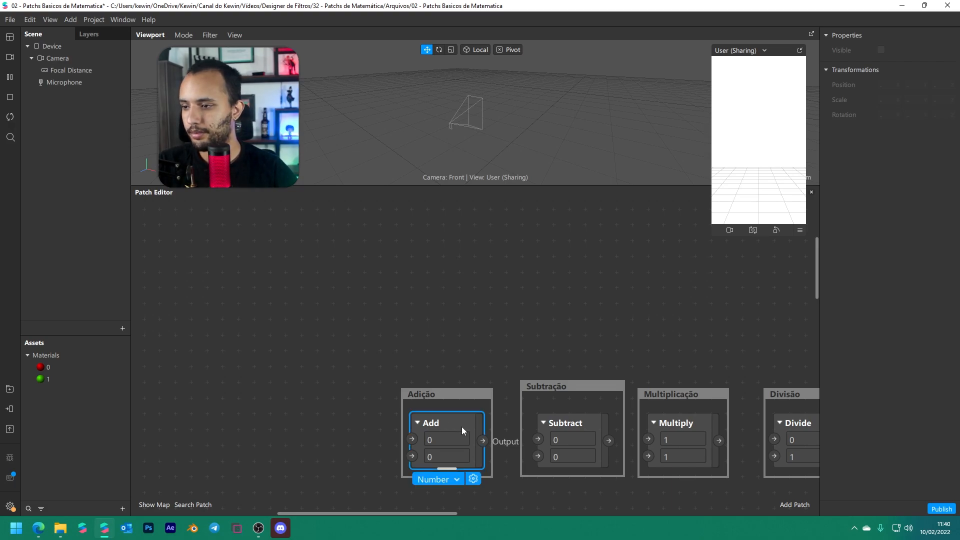
double_click(455, 254)
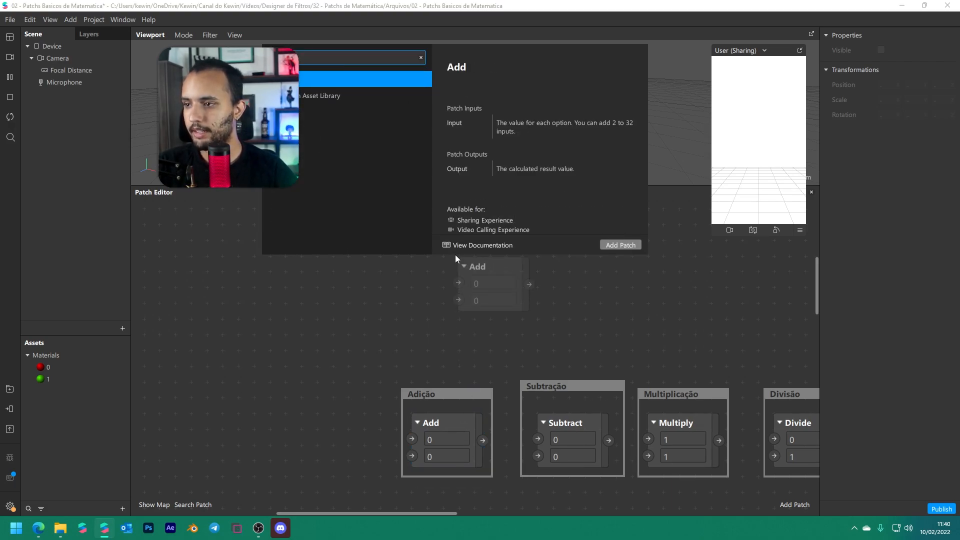
key("Return")
left_click_drag(496, 261, 466, 244)
left_click(510, 271)
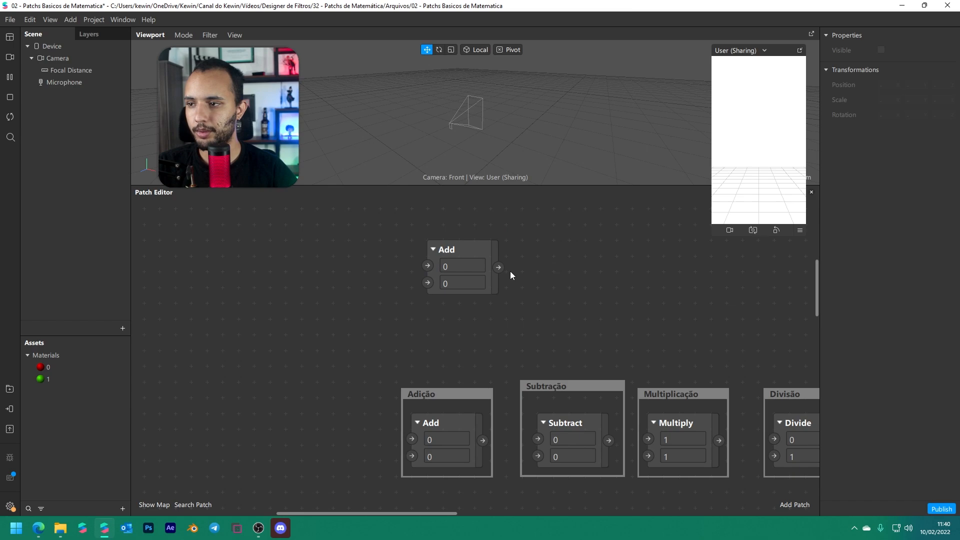
Create a Divide patch fed by the output of the new Add patch
left_click_drag(562, 272, 577, 253)
type("divi")
key("Return")
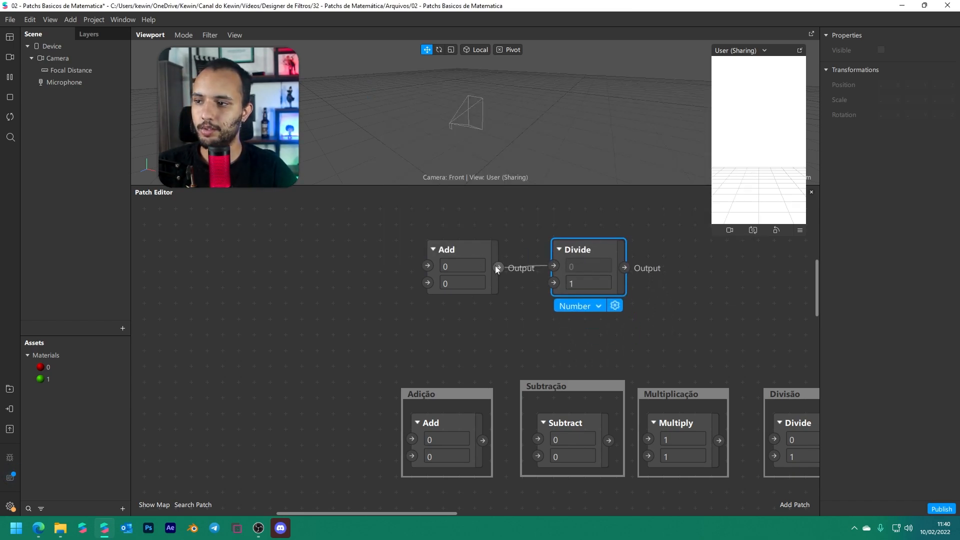
Set the second input of the new Divide patch to 2
left_click(495, 266)
left_click(587, 281)
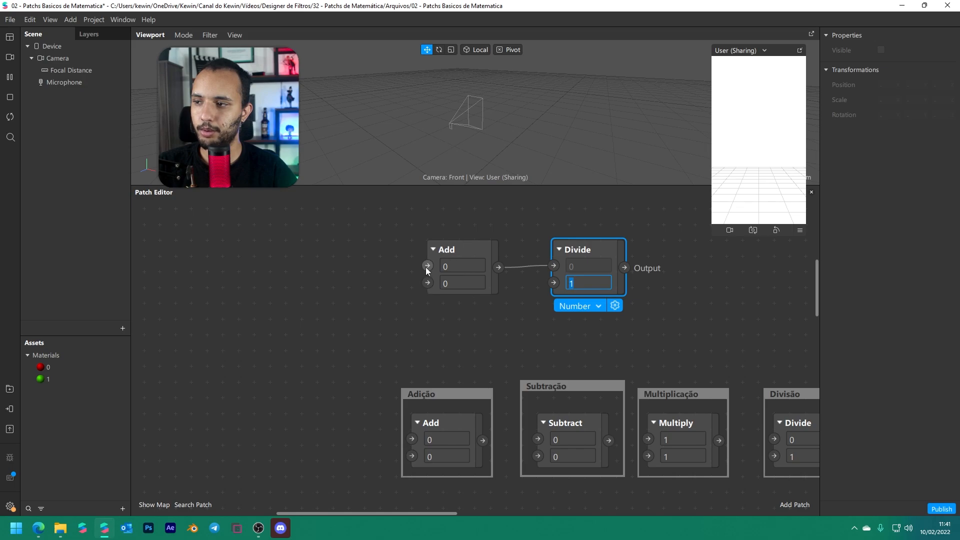
type("2")
key("Return")
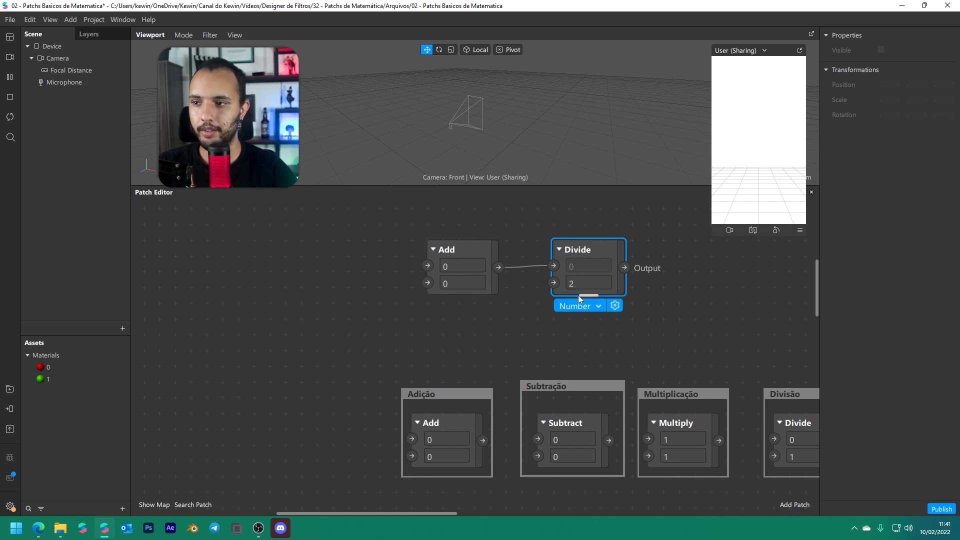
left_click(528, 290)
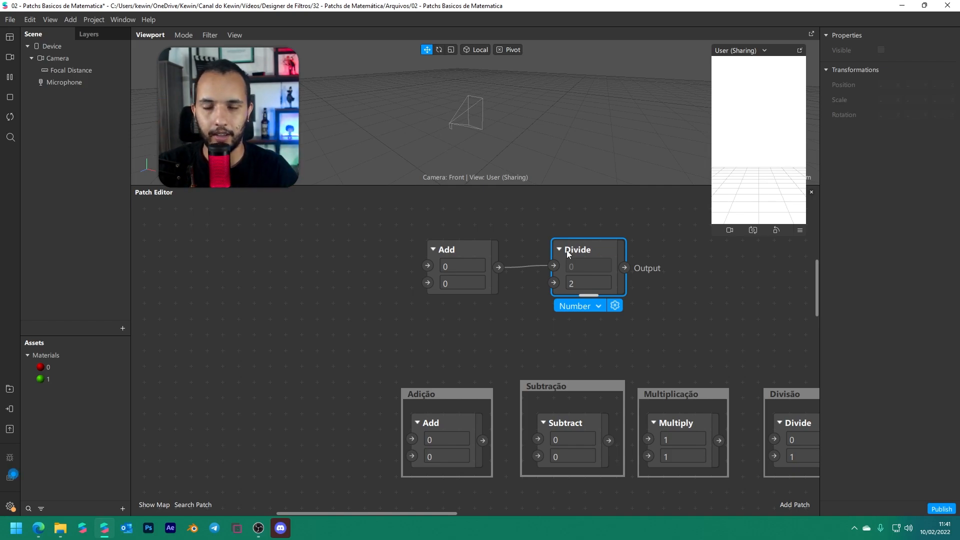
left_click(514, 233)
Add a plane to the scene
right_click(99, 147)
mouse_move(131, 151)
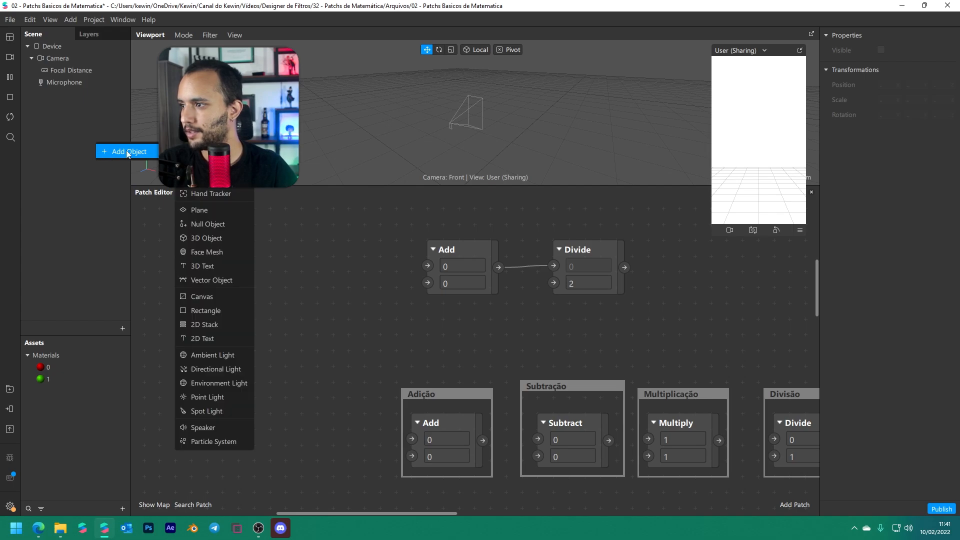
left_click(212, 210)
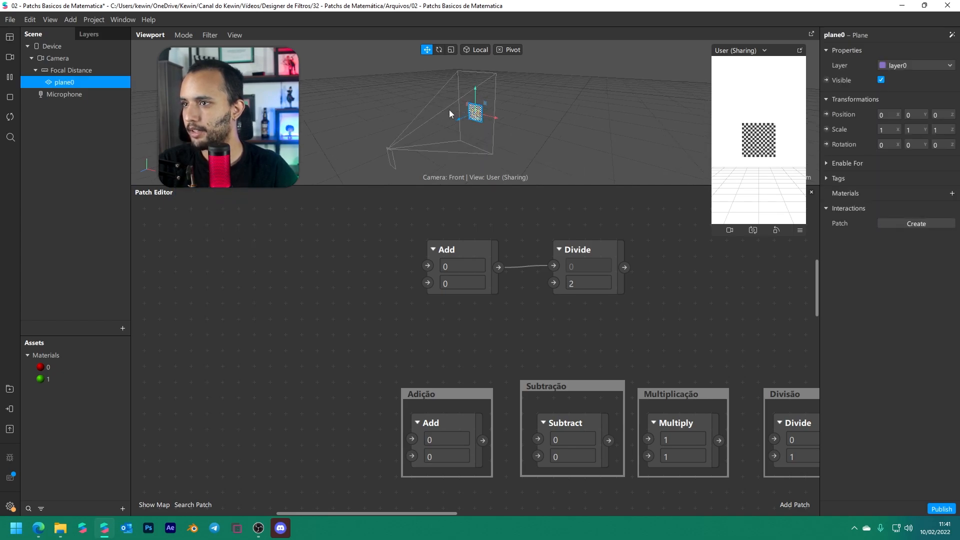
right_click_drag(494, 143, 502, 114)
scroll(503, 114, "down", 5)
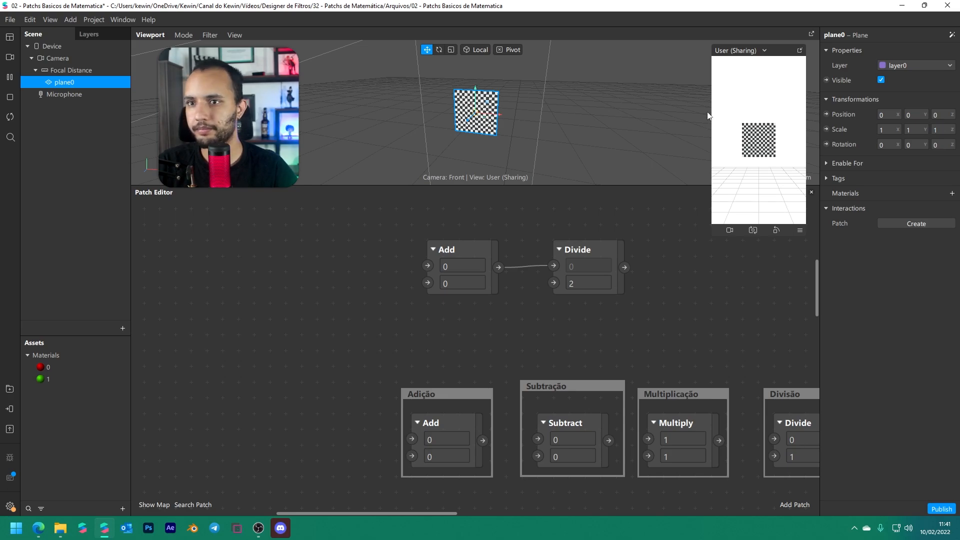
left_click(951, 193)
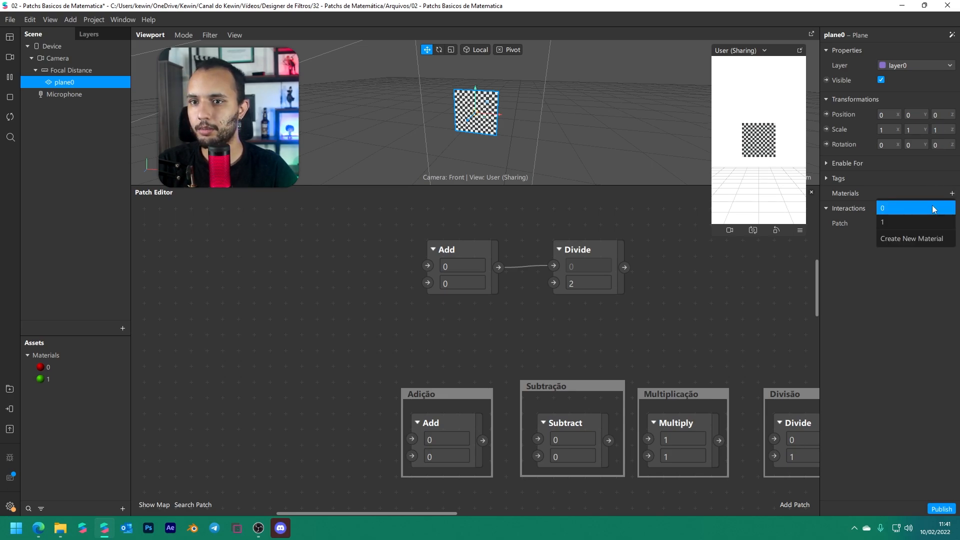
left_click(902, 238)
key("ctrl+z")
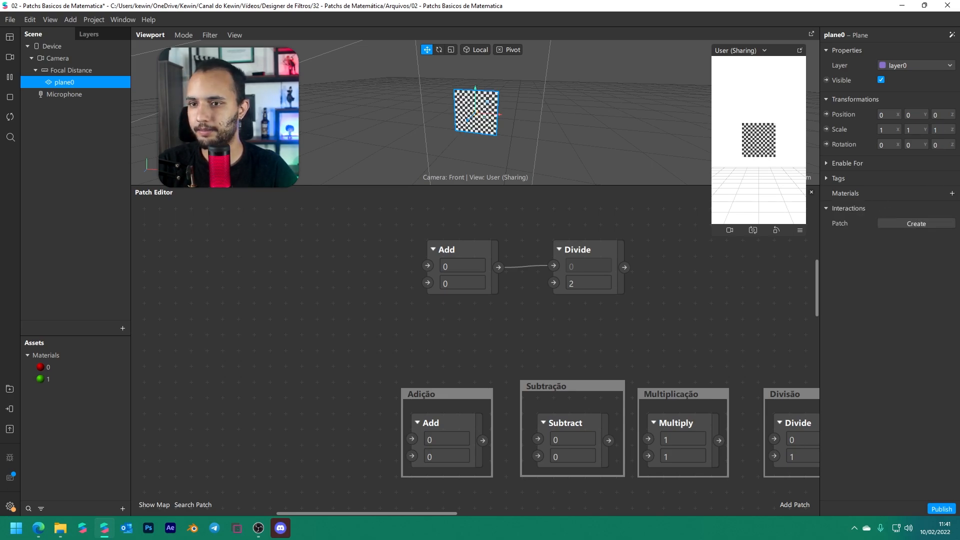
Assign the existing red material 0 to the plane
left_click(952, 194)
left_click(918, 203)
scroll(439, 129, "up", 6)
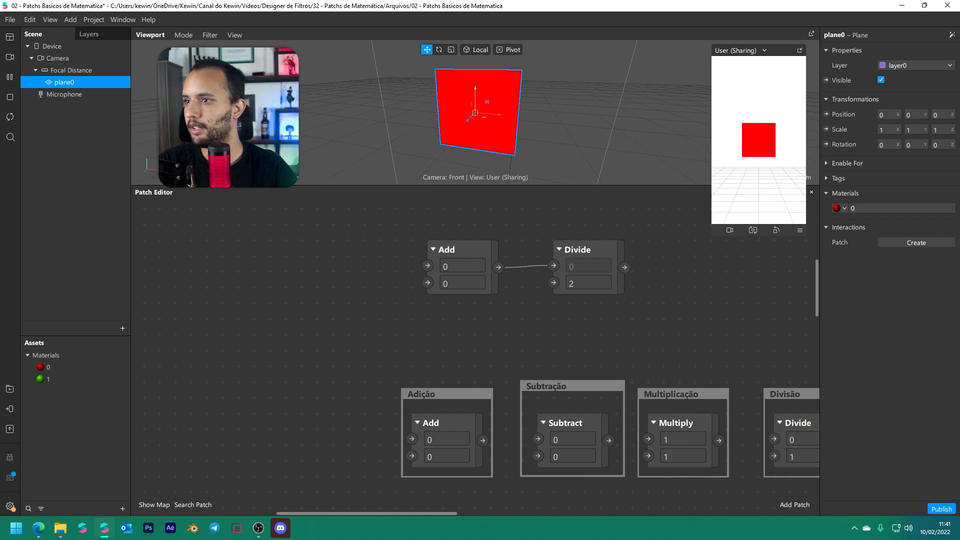
Bring plane0 into the Patch Editor and connect its Object output to a new Bounding Box patch
left_click_drag(64, 82, 295, 269)
scroll(310, 280, "up", 2)
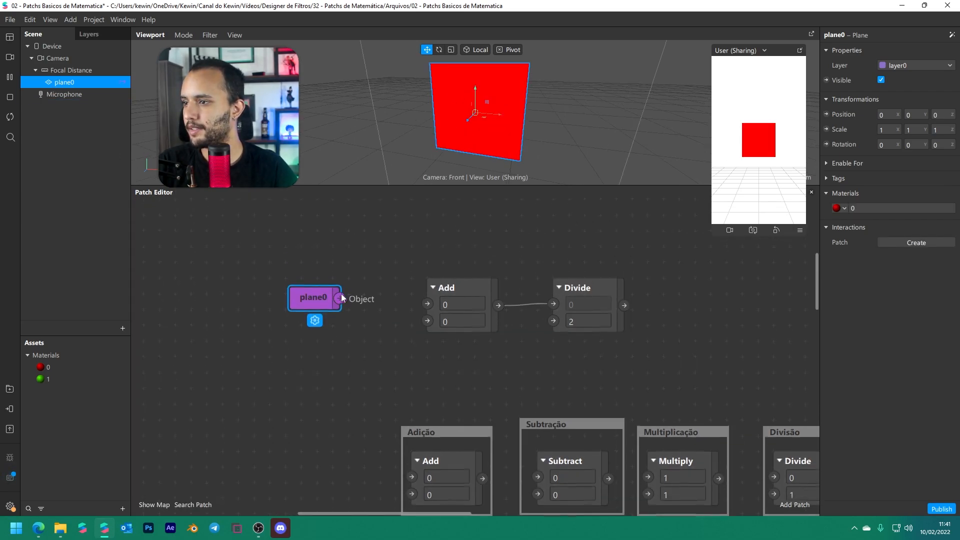
left_click_drag(337, 298, 349, 172)
type("bound")
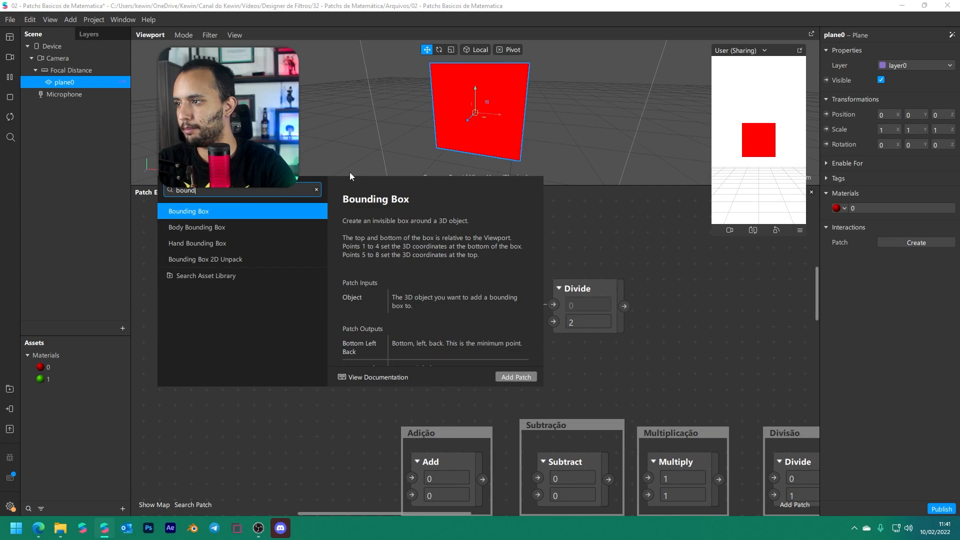
key("Return")
Move the plane0 and Bounding Box patches together to the upper left of the new Add patch, clear of it
scroll(287, 287, "down", 2)
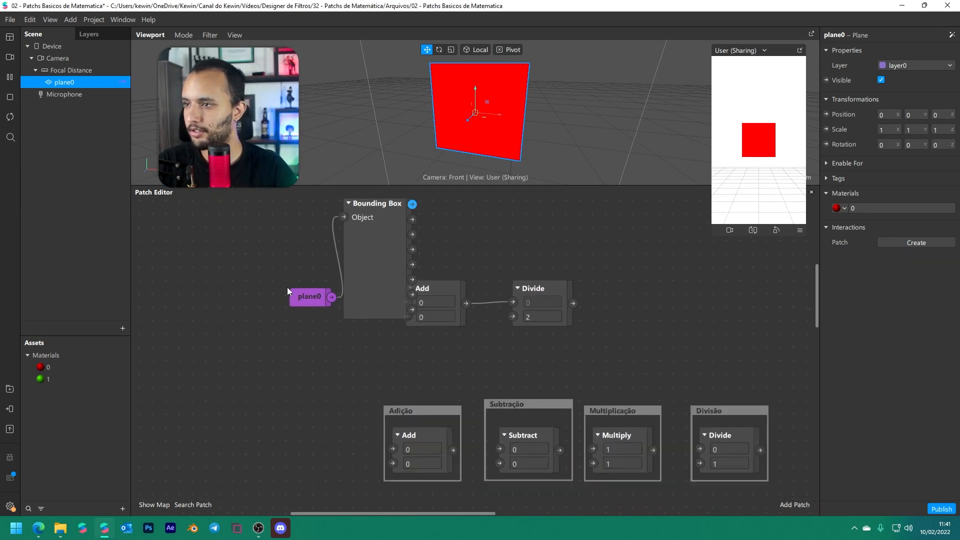
middle_click_drag(287, 263, 332, 335)
left_click_drag(345, 361, 312, 288)
scroll(304, 248, "down", 2)
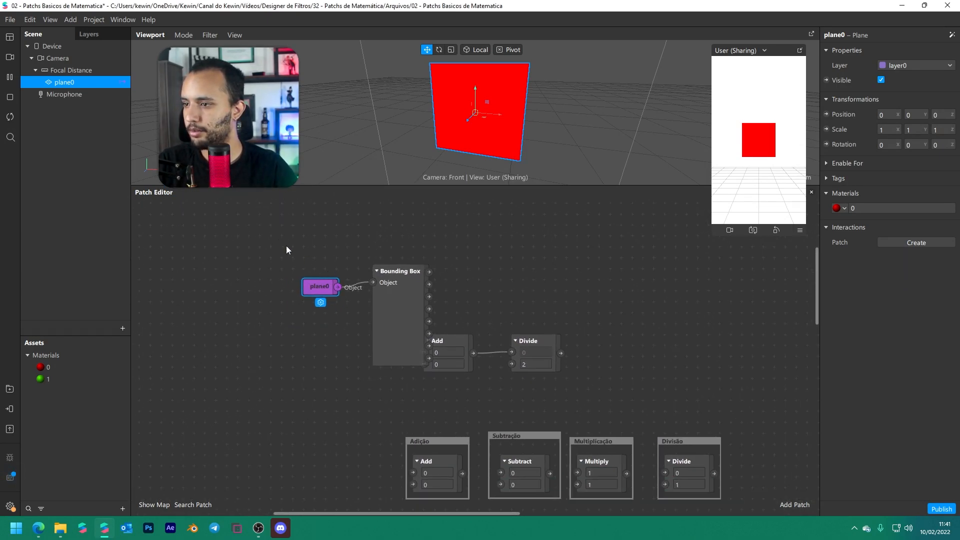
left_click_drag(287, 246, 273, 272)
left_click(382, 309)
left_click(273, 249)
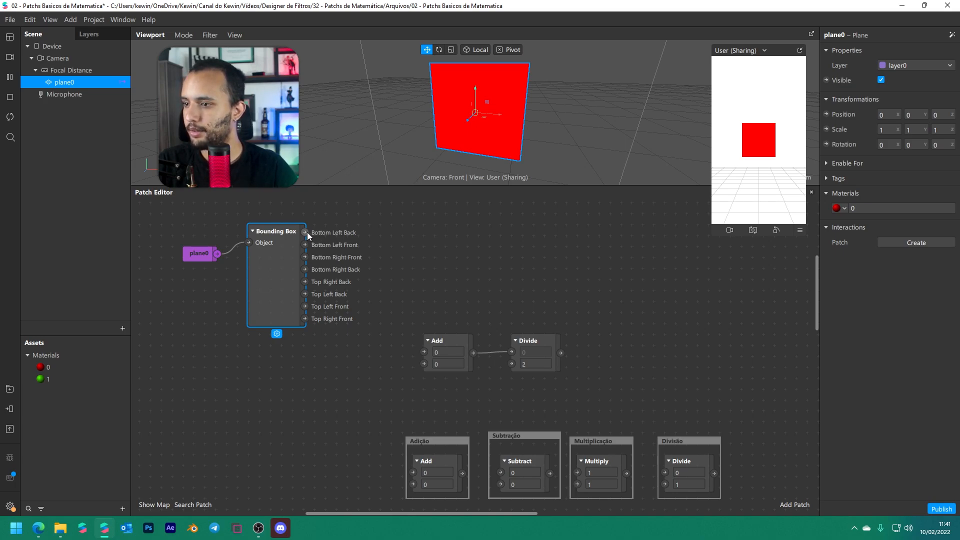
Connect the Bounding Box's Bottom Left Back and Bottom Right Back outputs to the Add patch's inputs, moving Add up beside it
left_click_drag(305, 232, 424, 352)
left_click_drag(435, 341, 416, 220)
left_click(284, 253)
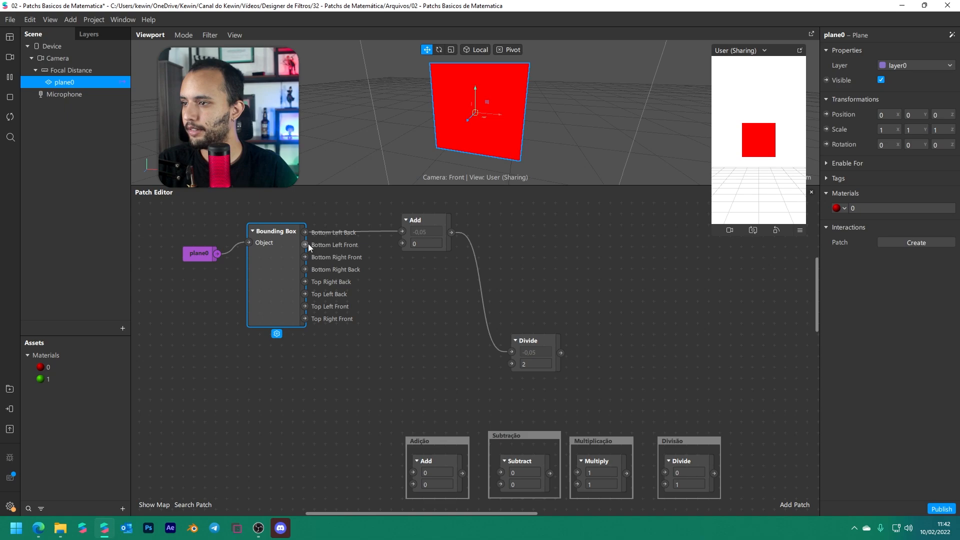
left_click_drag(305, 269, 402, 243)
left_click(289, 269)
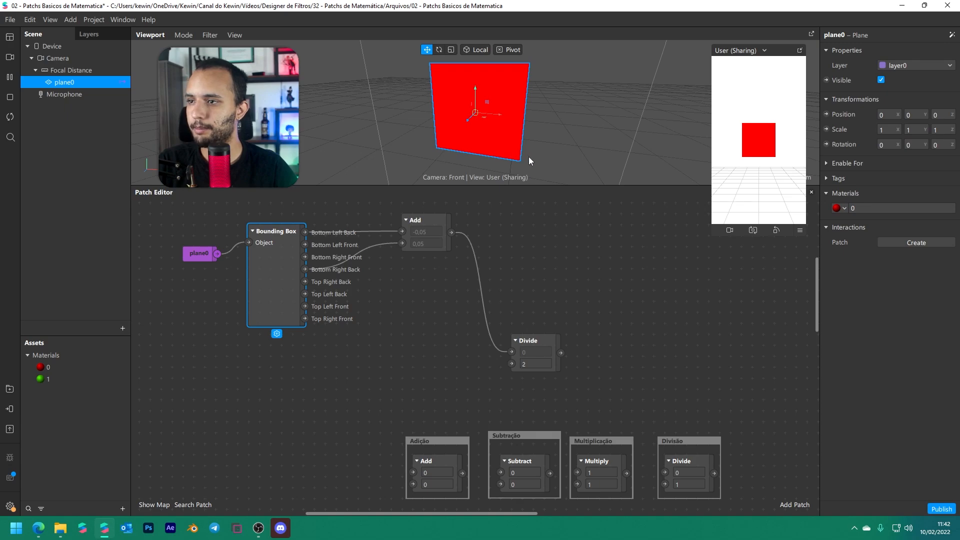
Add a second plane to the scene and scale it down to about 0,397 in X and Y
left_click(85, 121)
right_click(78, 119)
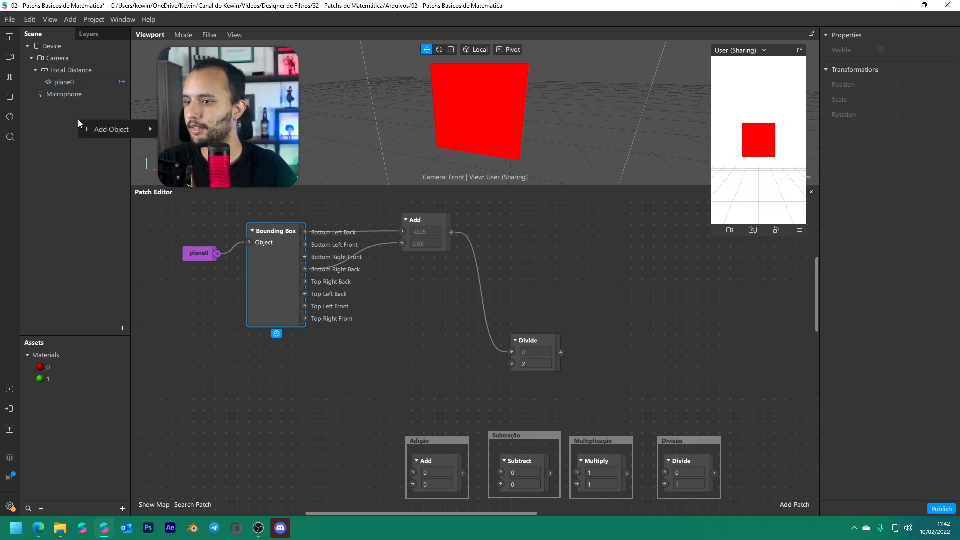
mouse_move(102, 131)
left_click(181, 187)
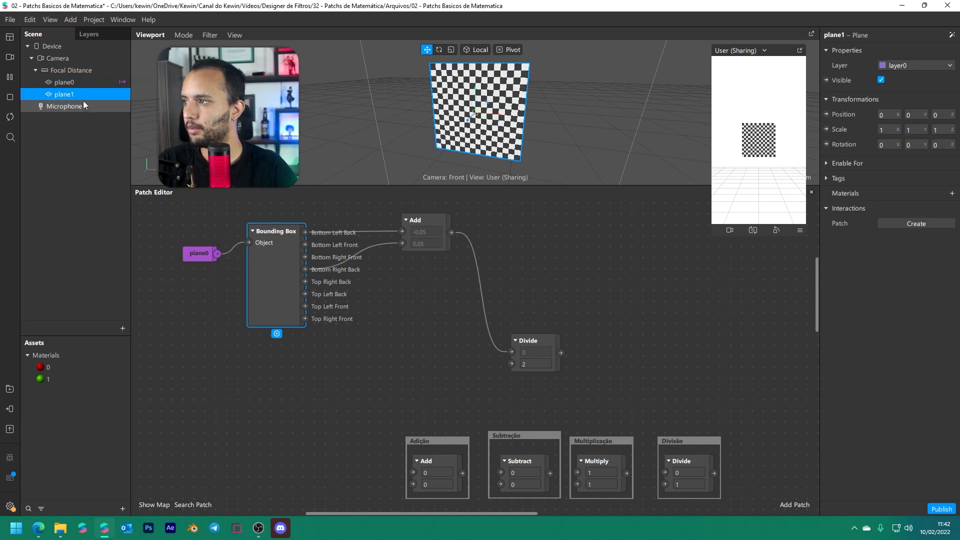
left_click(451, 49)
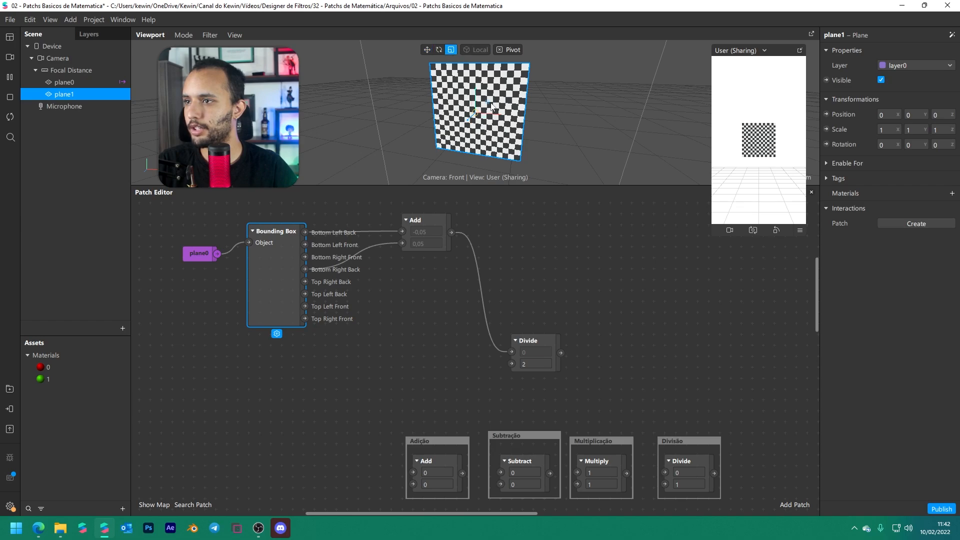
left_click_drag(492, 107, 477, 114)
Bring plane1's 3D Position into the Patch Editor and connect the Divide output to it, arranging the patches in a row after Add
left_click(826, 115)
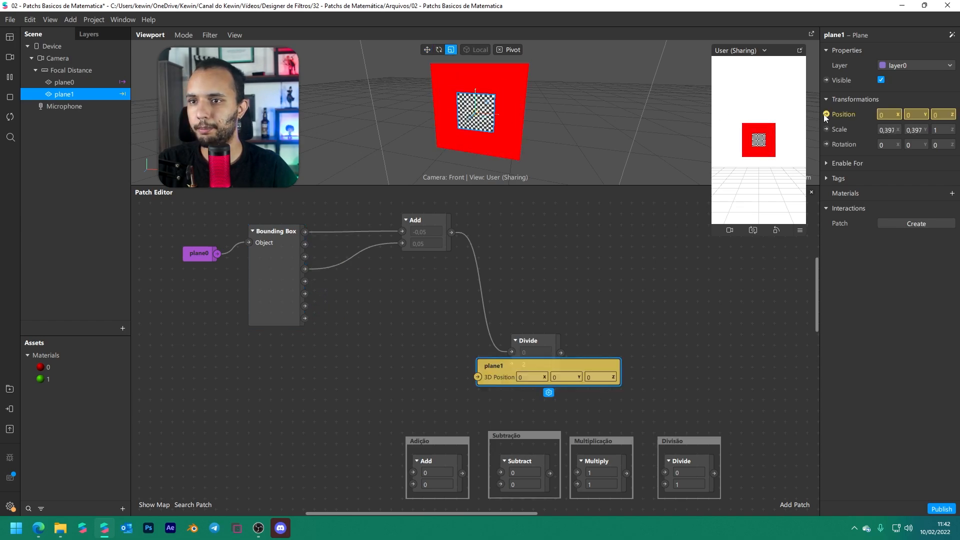
left_click_drag(535, 364, 667, 263)
left_click_drag(529, 332, 650, 242)
left_click(416, 235)
left_click(531, 225)
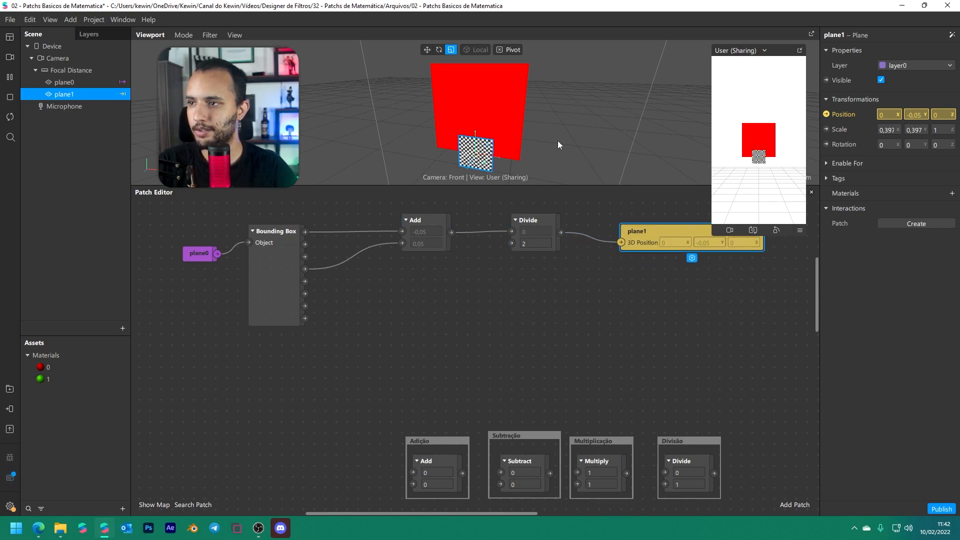
Test the Bounding Box's Bottom Left Back and Bottom Right Back outputs on plane1's 3D Position, and reconnect the Divide output
scroll(558, 145, "up", 3)
left_click_drag(305, 231, 620, 243)
left_click_drag(304, 269, 621, 243)
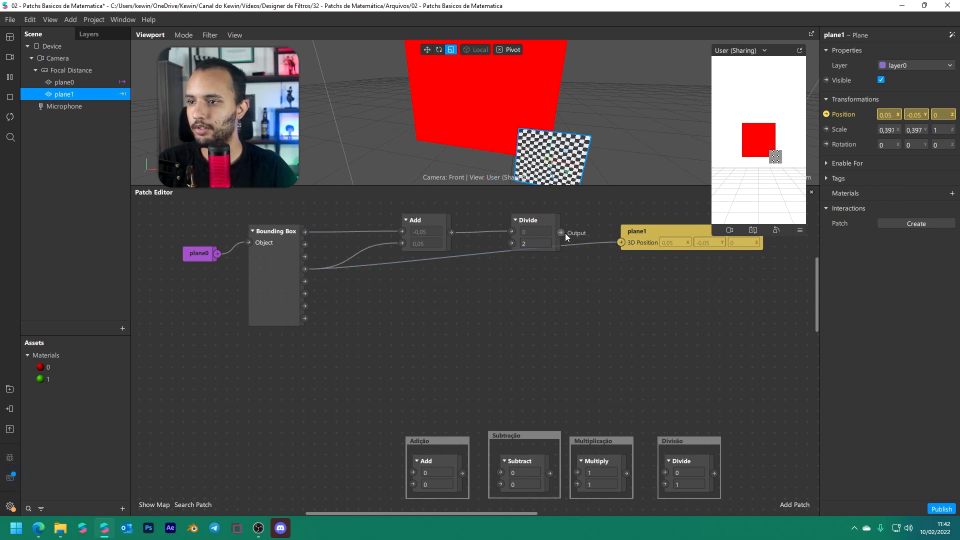
left_click_drag(561, 233, 620, 243)
middle_click_drag(535, 124, 571, 109)
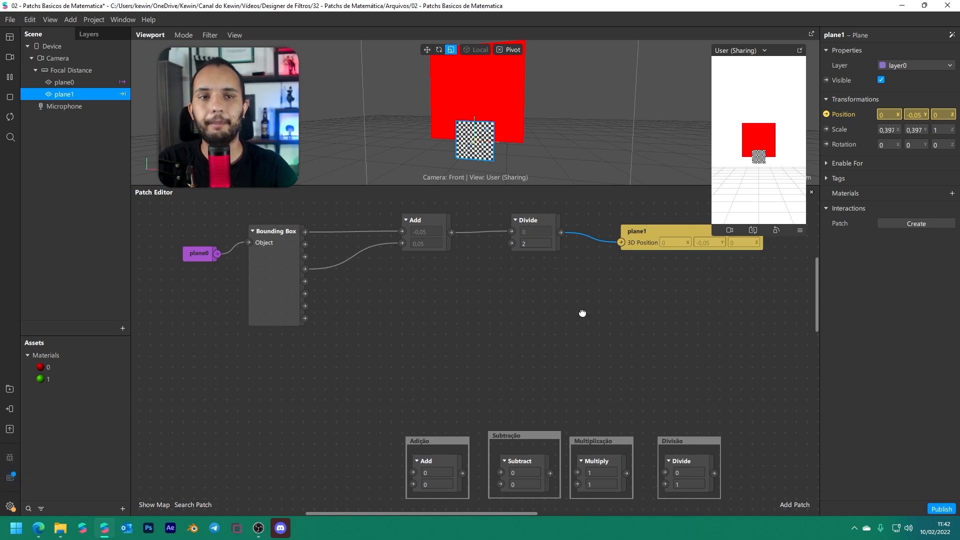
Delete the average example's patches from the Patch Editor and both planes from the scene
scroll(582, 313, "up", 3)
left_click_drag(551, 225, 184, 347)
key("Delete")
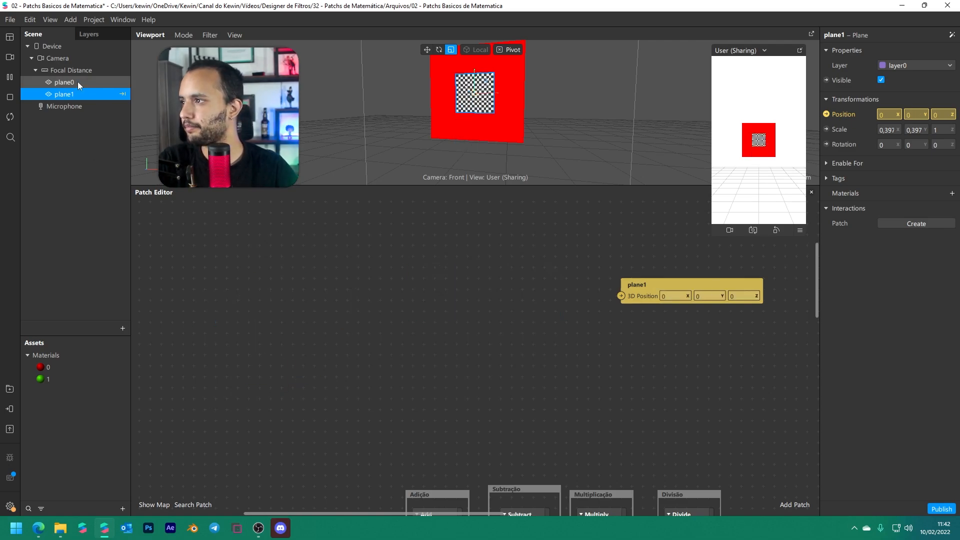
key("Delete")
left_click(77, 81)
key("Delete")
Try -1 and 2 as the second input of the Multiply patch in the Multiplicação group, and reset it to 1
middle_click_drag(582, 359, 582, 326)
scroll(582, 326, "down", 8)
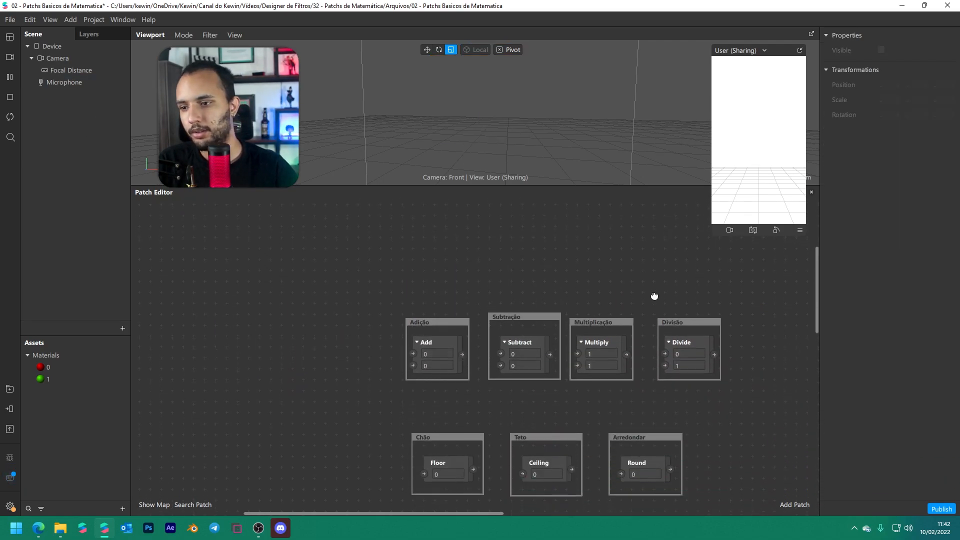
scroll(565, 348, "up", 4, "ctrl")
middle_click_drag(619, 255, 473, 268)
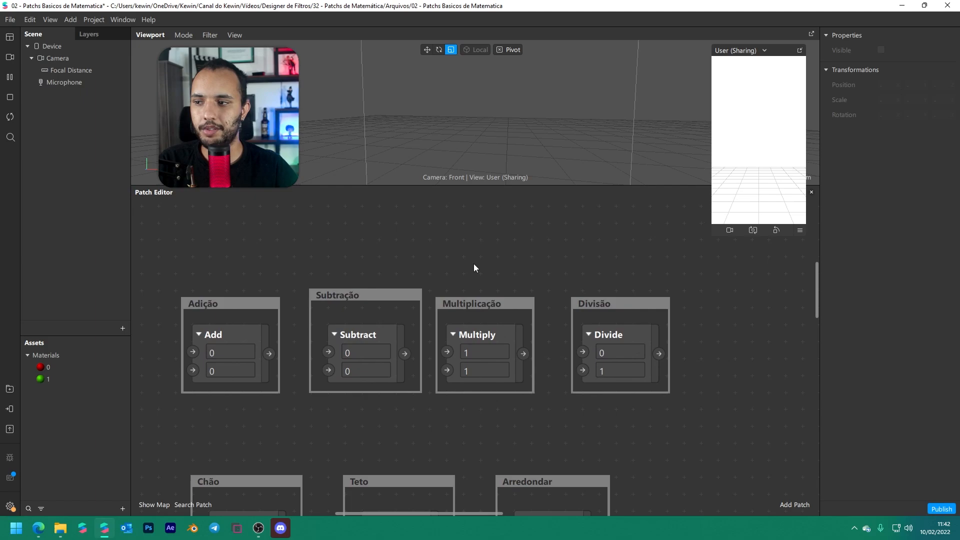
double_click(478, 369)
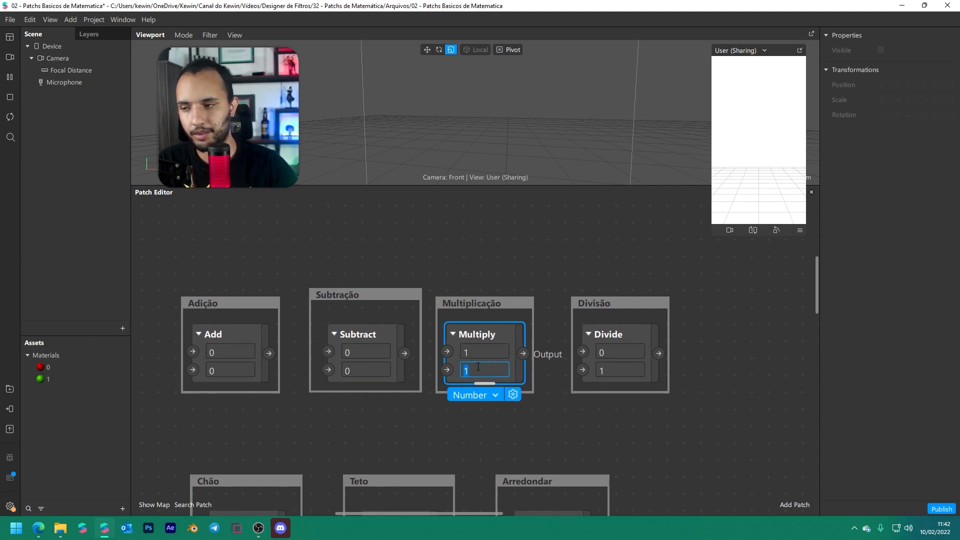
key("Return")
double_click(478, 367)
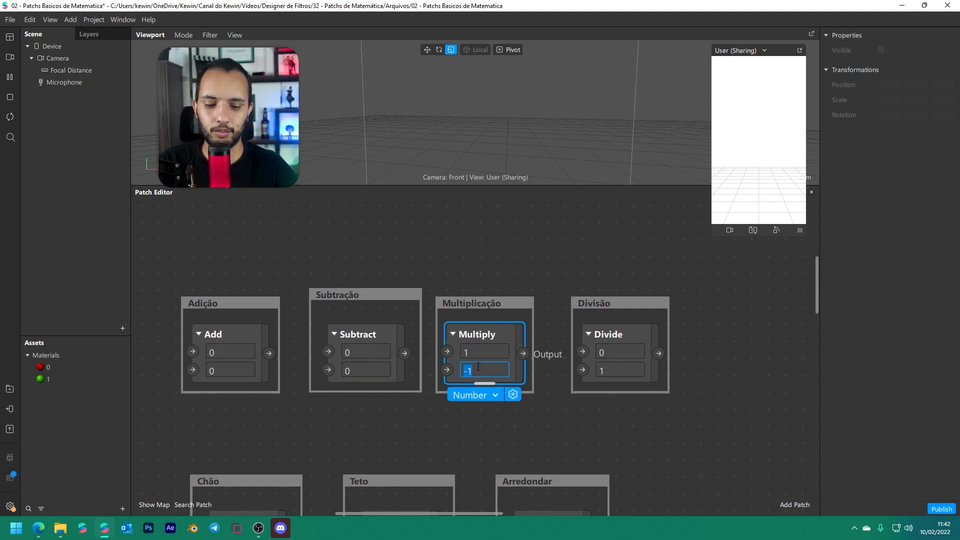
type("1")
key("Return")
double_click(478, 366)
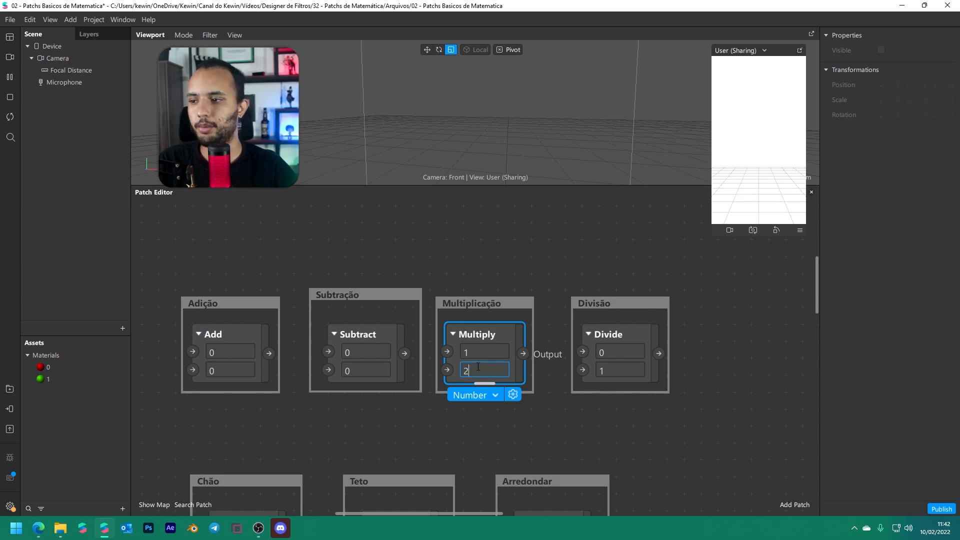
type("2")
key("Return")
double_click(478, 367)
type("1")
key("Return")
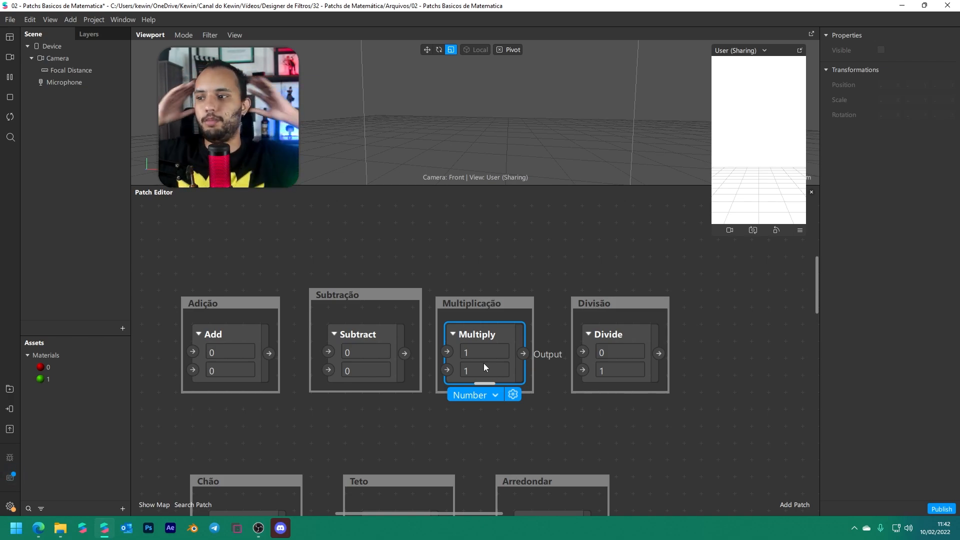
Add a Value patch and place it above the Teto group
scroll(484, 368, "down", 3)
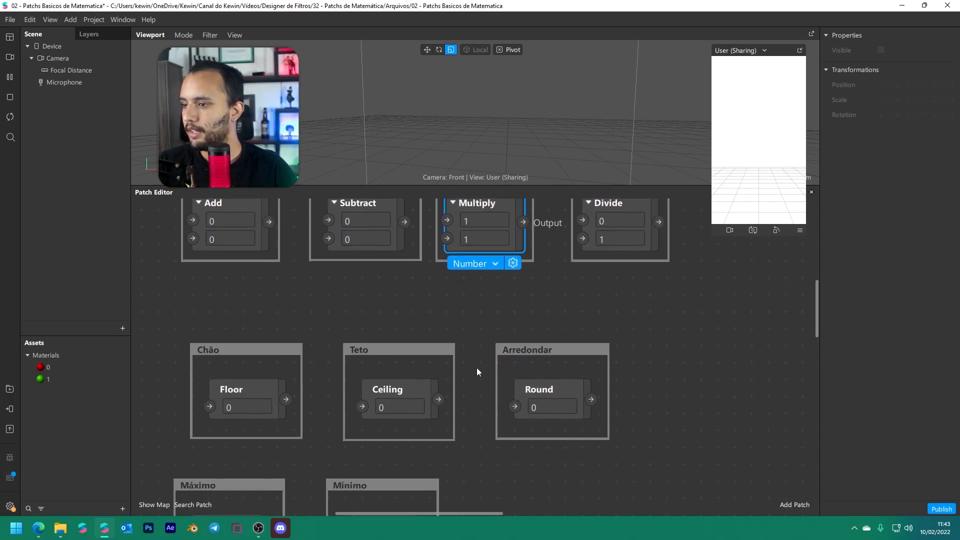
left_click_drag(346, 309, 470, 267)
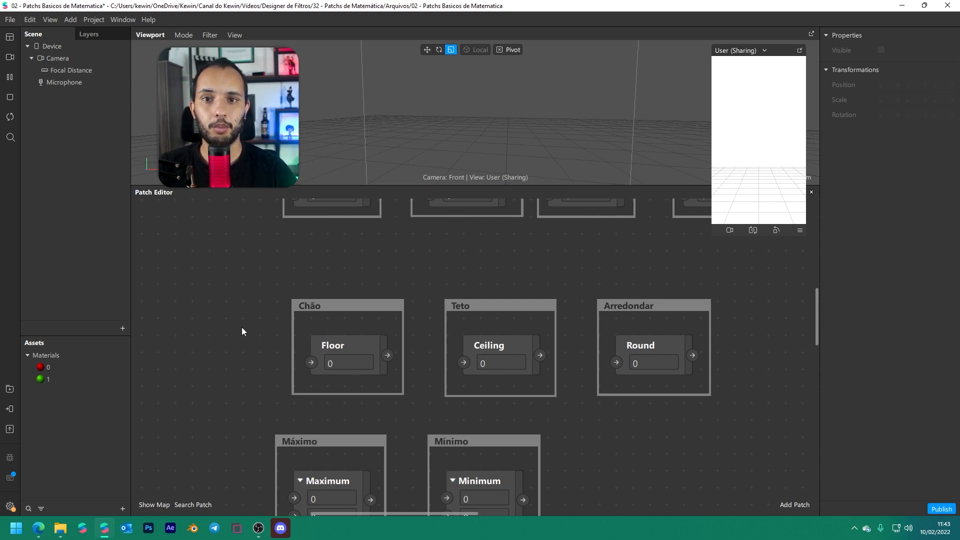
right_click(221, 322)
type("valu")
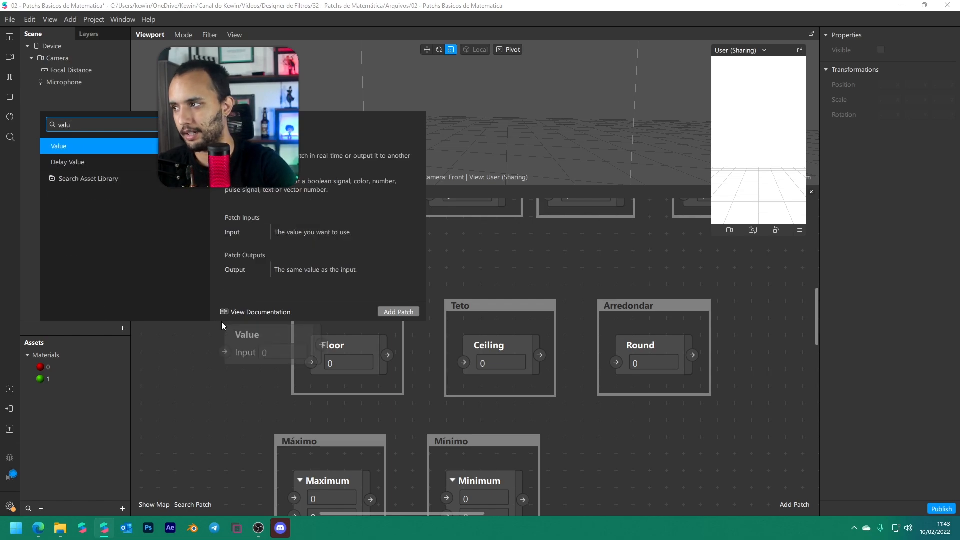
key("Return")
left_click_drag(242, 332, 446, 259)
Connect the Floor patch's output to the Value patch's Input
left_click(387, 359)
left_click_drag(387, 355, 428, 282)
left_click_drag(451, 267, 467, 250)
left_click(405, 268)
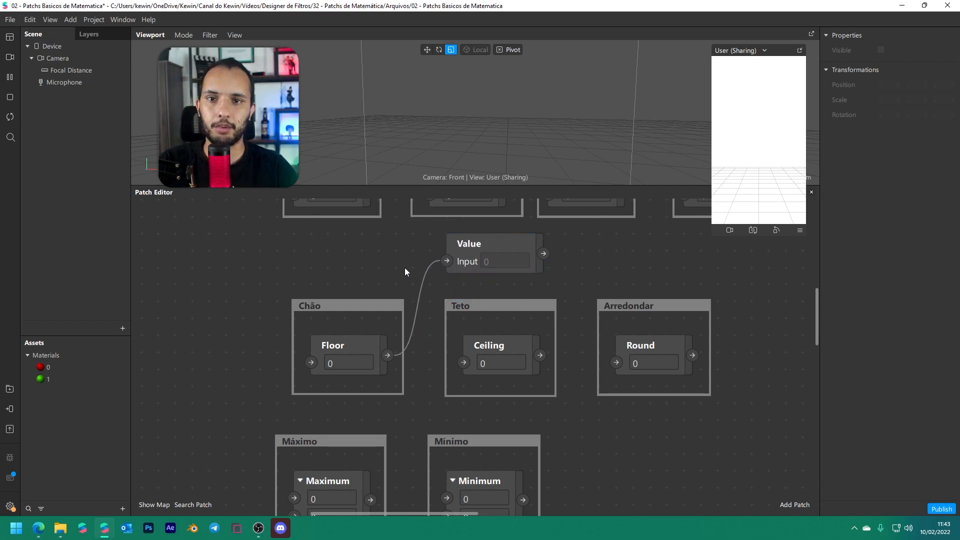
Test the Floor patch with input values 0,1, 0,9 and 1
left_click(331, 365)
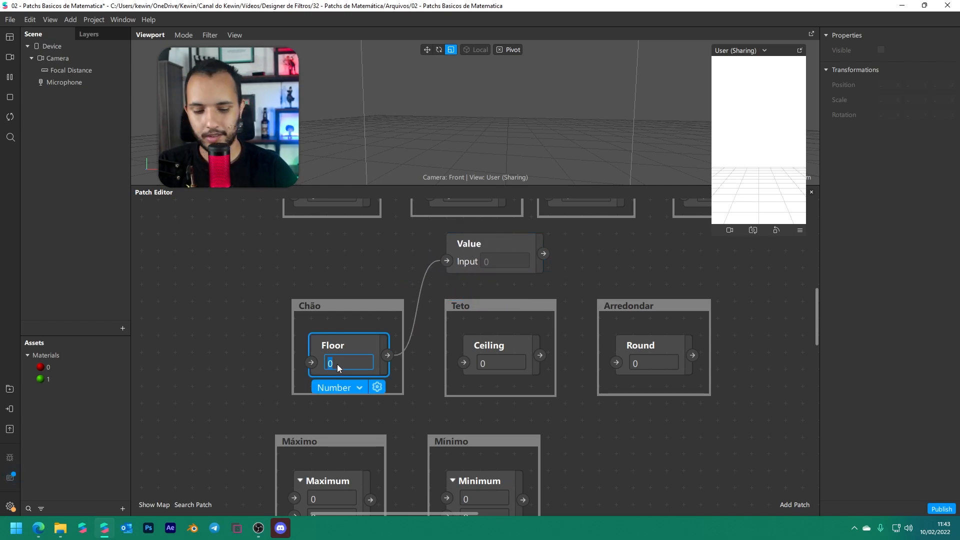
type(",1")
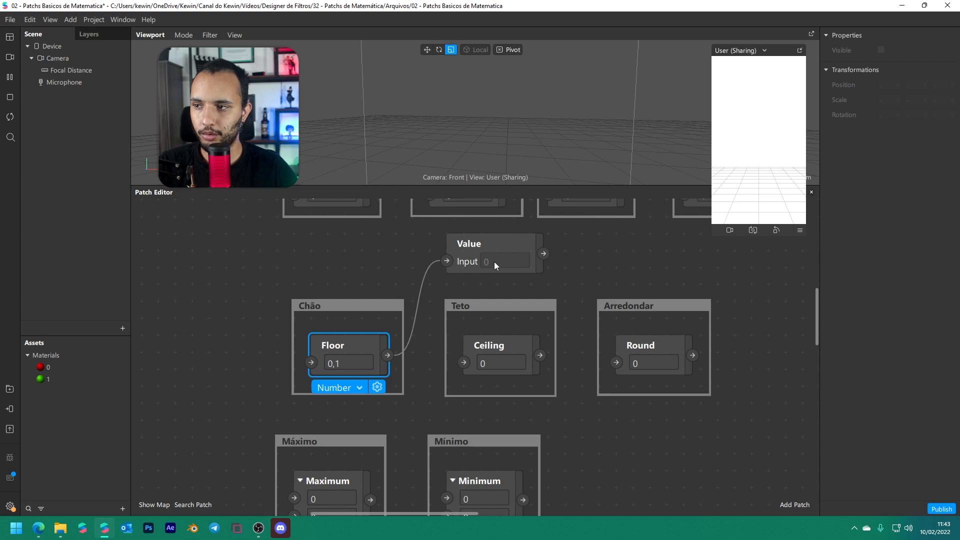
key("BackSpace")
type("9")
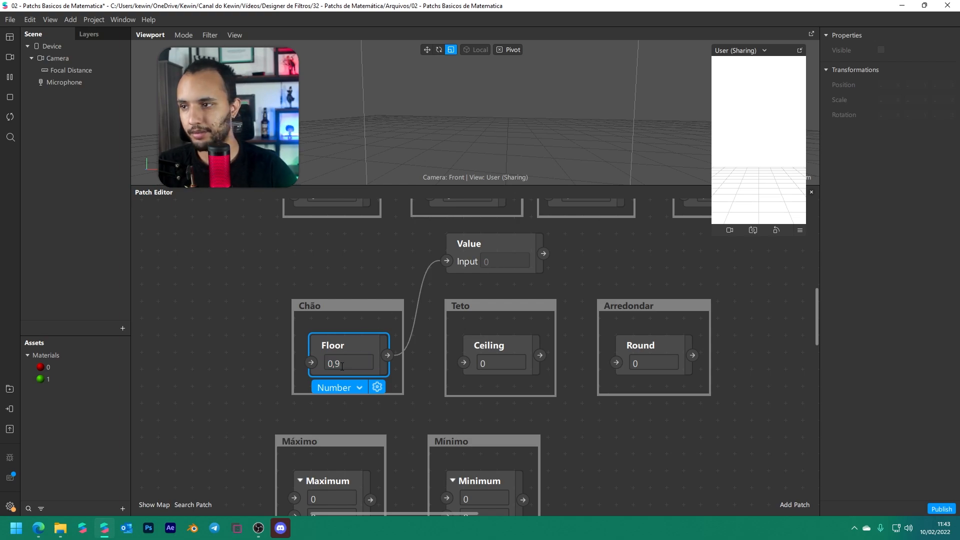
left_click(357, 361)
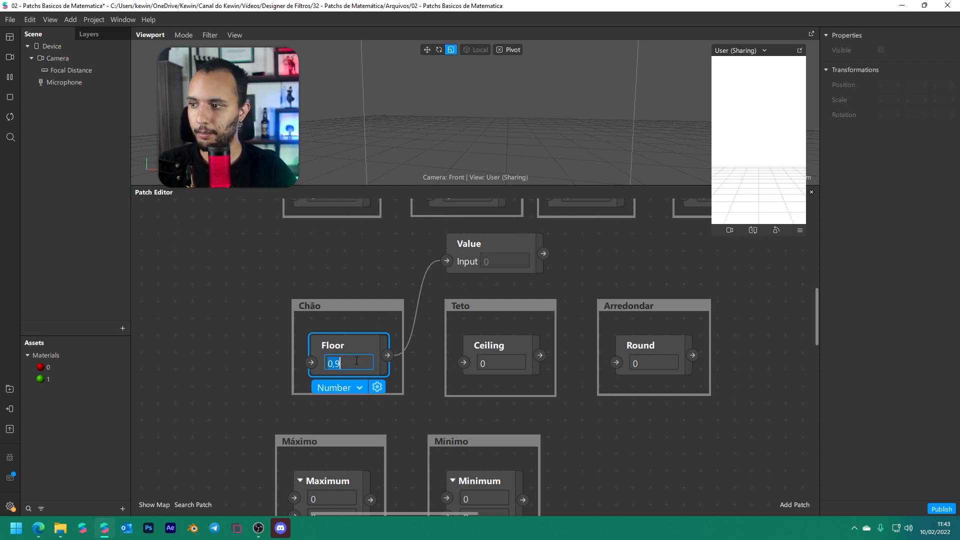
type("1")
key("Return")
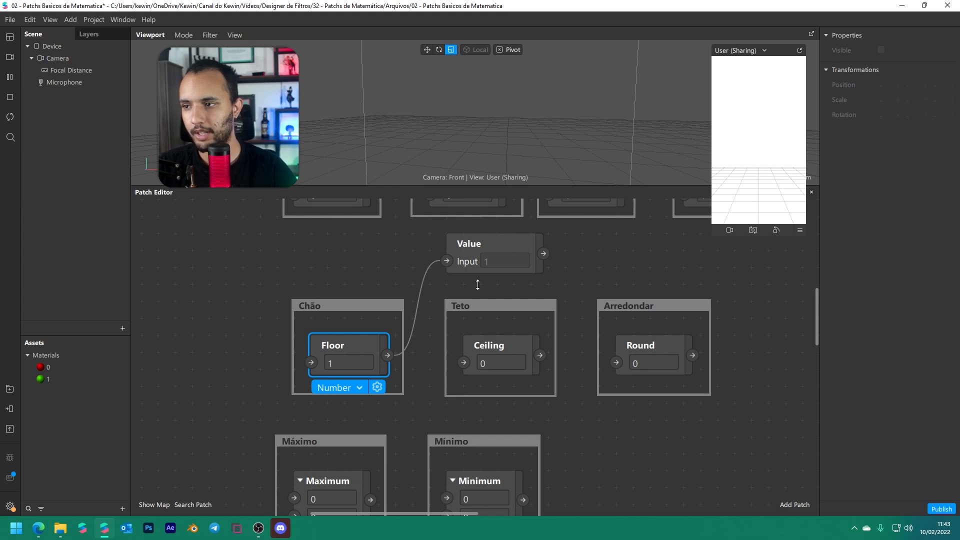
Set the Floor patch's input to 1,5
left_click(343, 367)
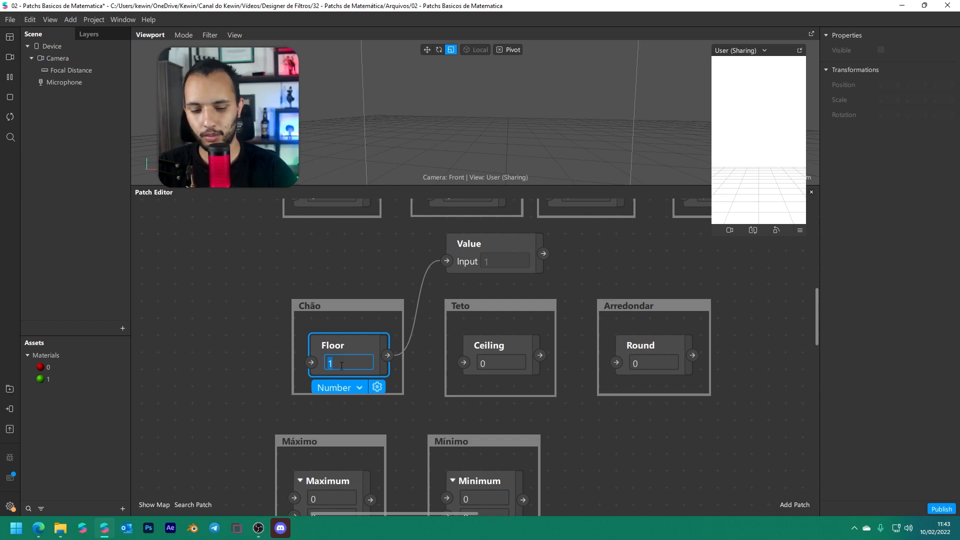
type(",5")
key("Return")
double_click(341, 366)
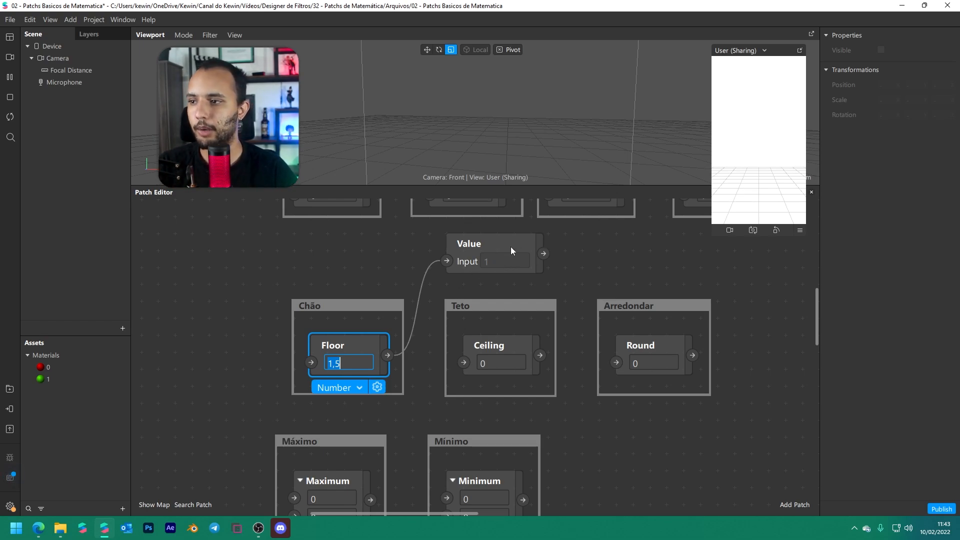
Connect the Ceiling patch's output to the Value patch in place of Floor, and set Ceiling's input to 0,1
left_click_drag(511, 247, 635, 251)
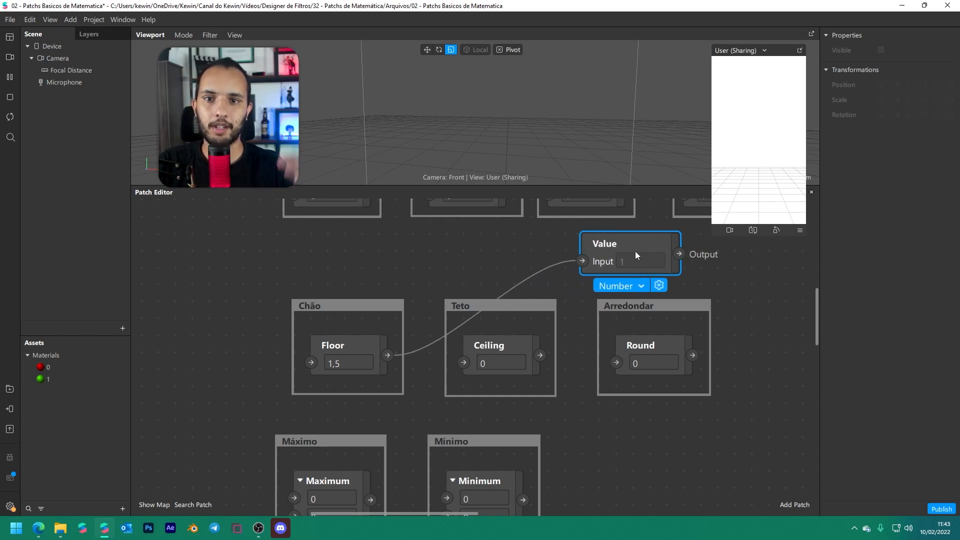
left_click_drag(540, 355, 583, 261)
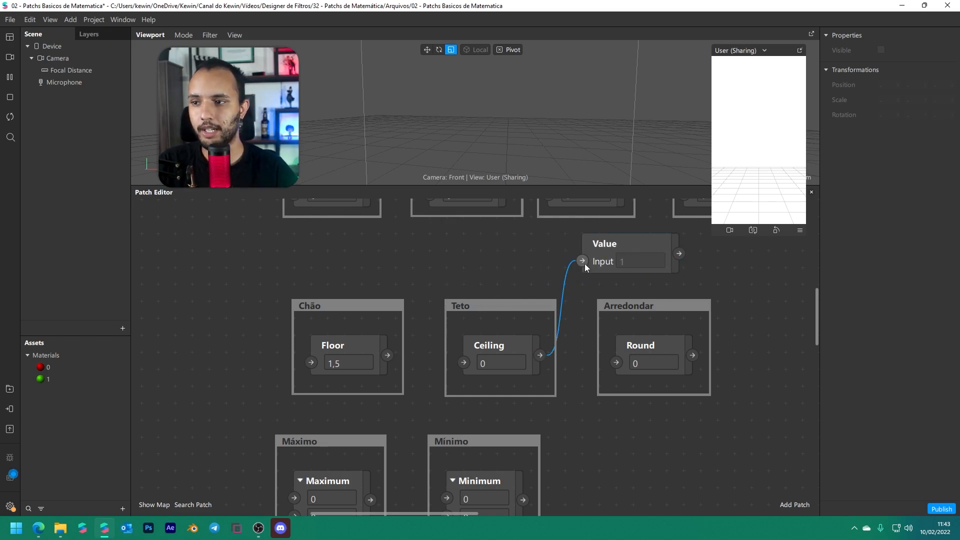
left_click(499, 363)
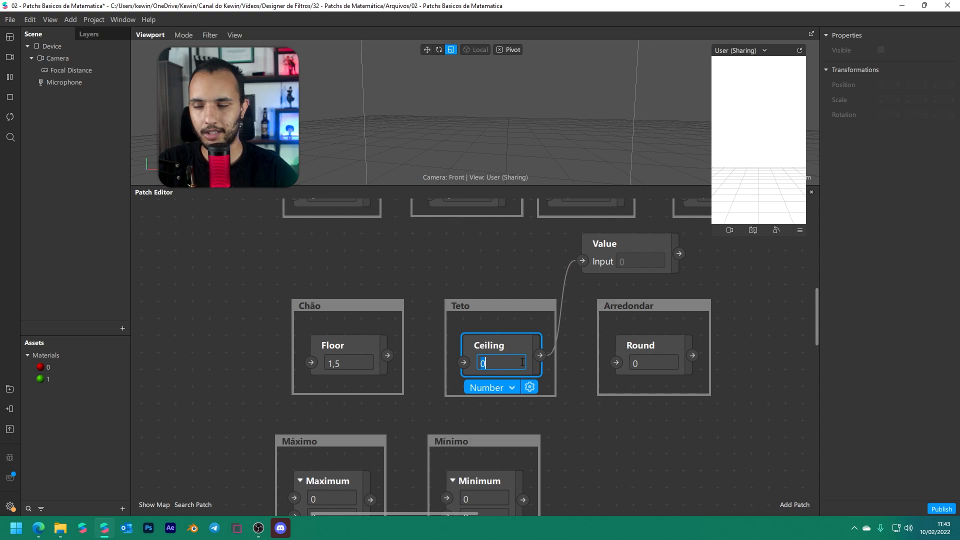
type(",1")
key("Return")
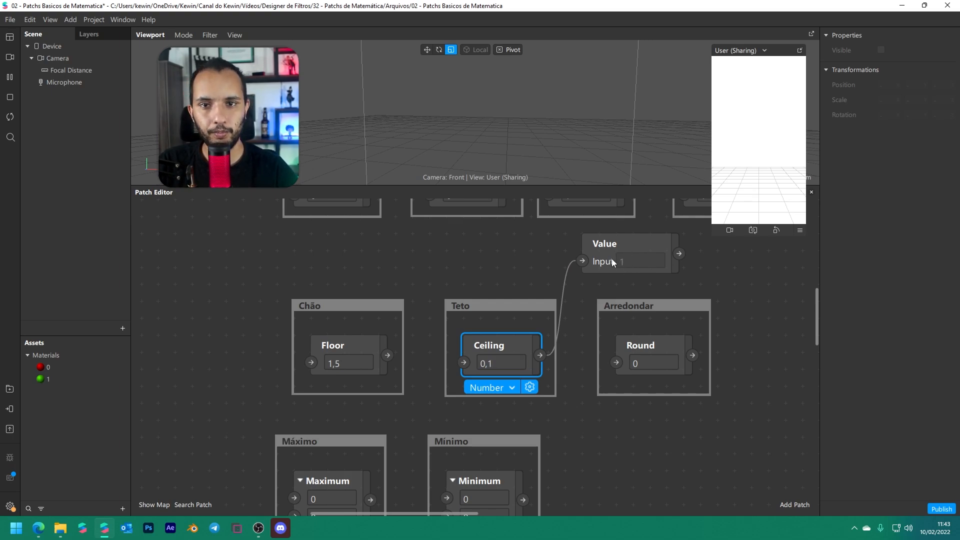
Move the Value patch to the upper right of the Arredondar group and connect the Round patch's output to it
left_click(714, 274)
middle_click_drag(721, 274, 559, 276)
left_click_drag(482, 264, 617, 263)
left_click(615, 353)
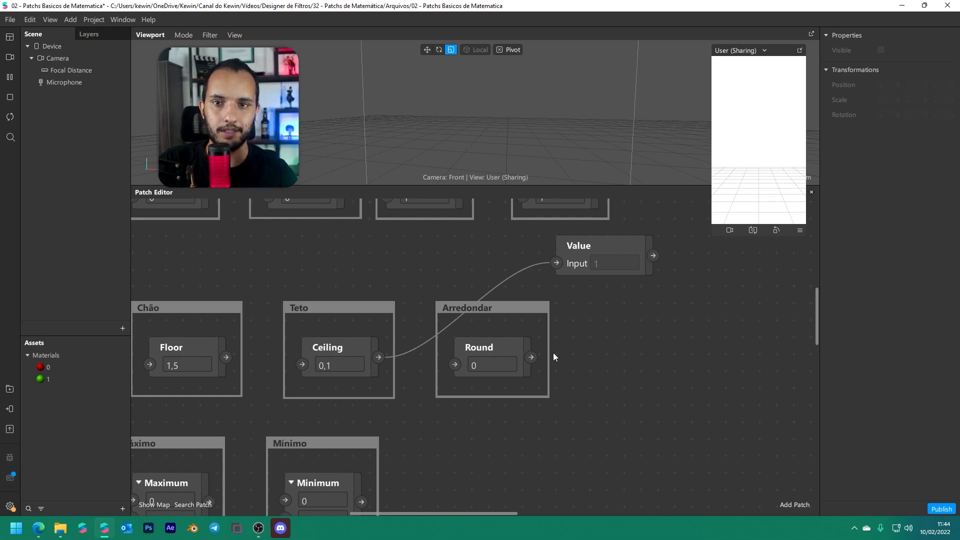
left_click_drag(531, 358, 556, 263)
Test the Round patch with input values 0,5 and 0,49
left_click(500, 363)
type("0,5")
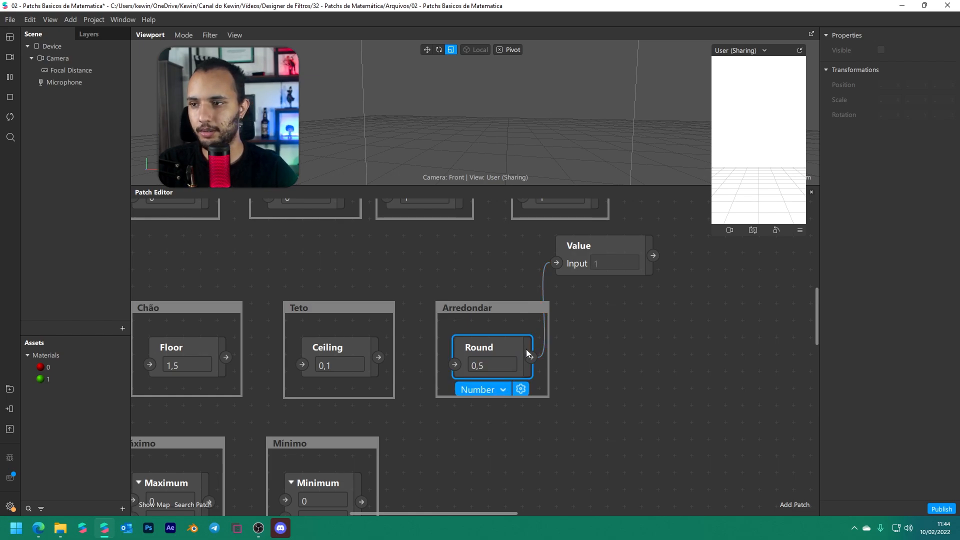
key("Return")
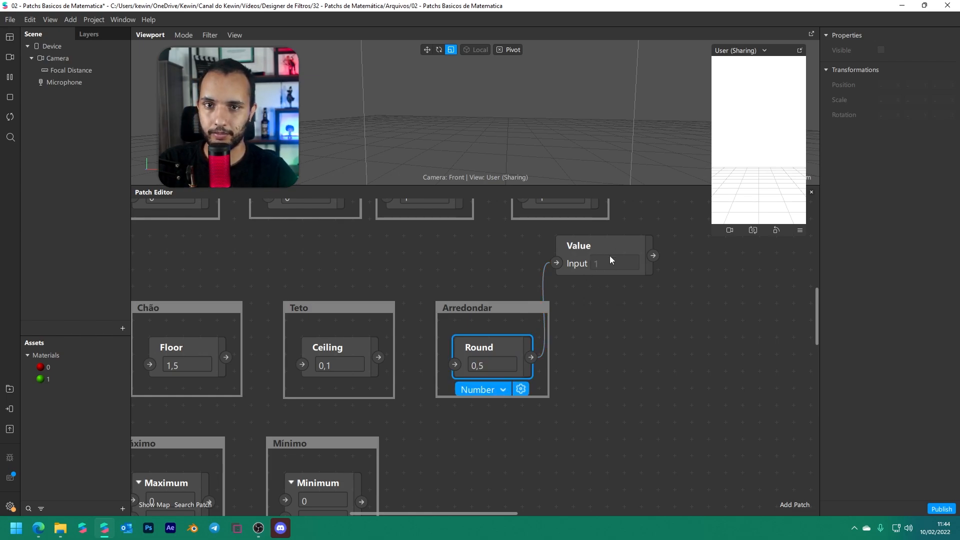
left_click(507, 361)
type("0,49")
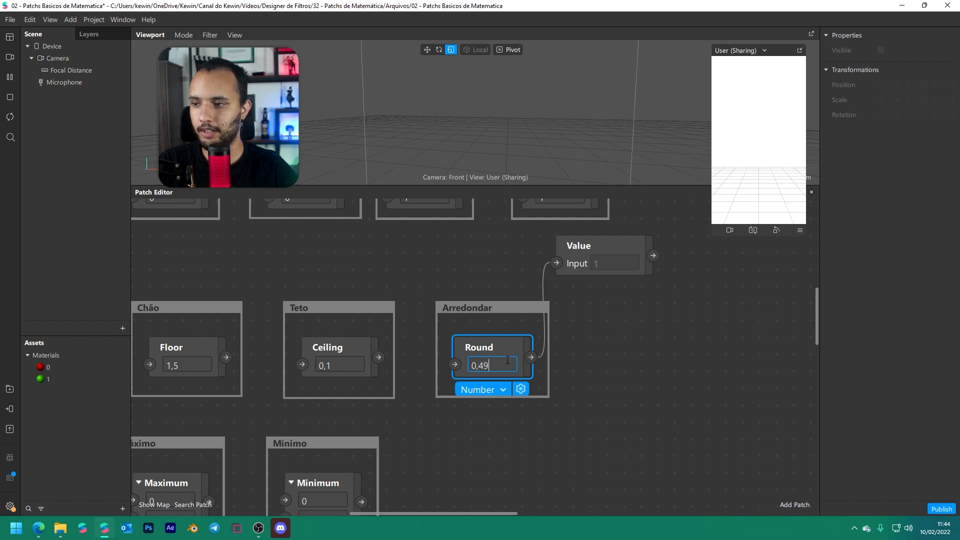
key("Return")
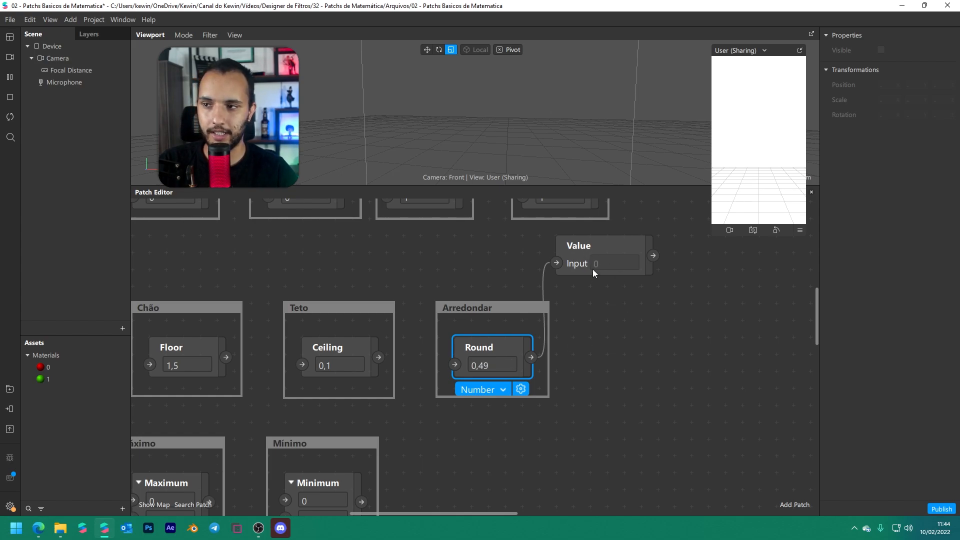
left_click(600, 317)
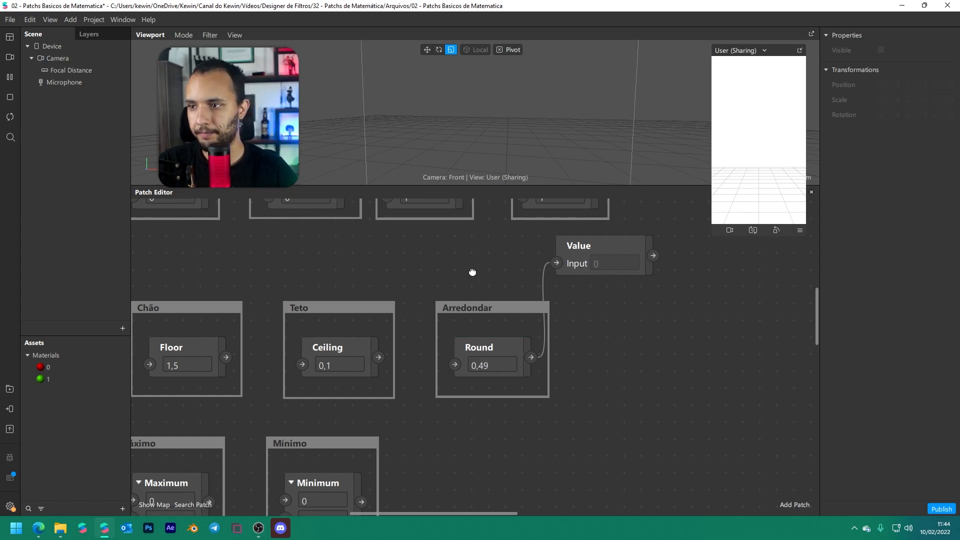
Delete the Value patch connected to the Round patch and reset the Round, Ceiling and Floor inputs to 0
middle_click_drag(472, 272, 559, 301)
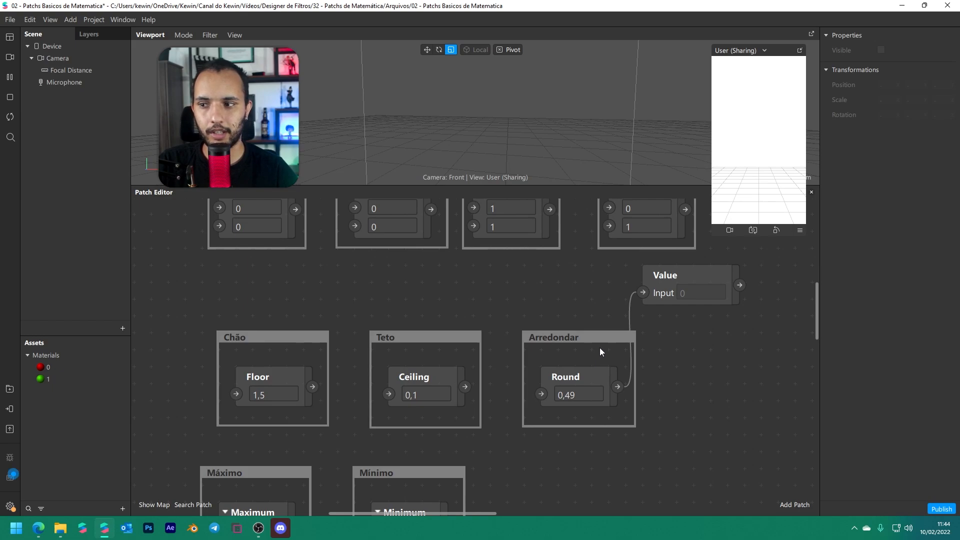
left_click_drag(684, 302, 756, 329)
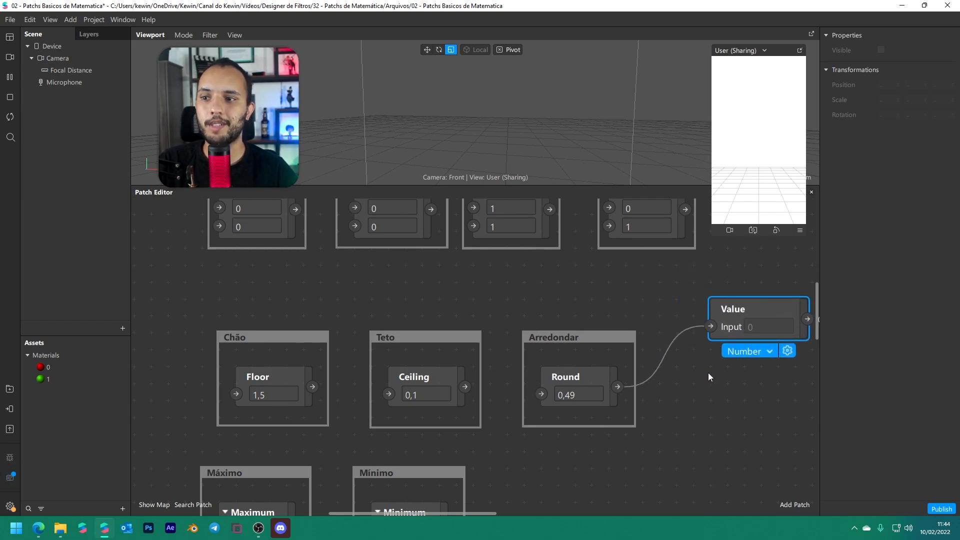
left_click_drag(683, 280, 760, 350)
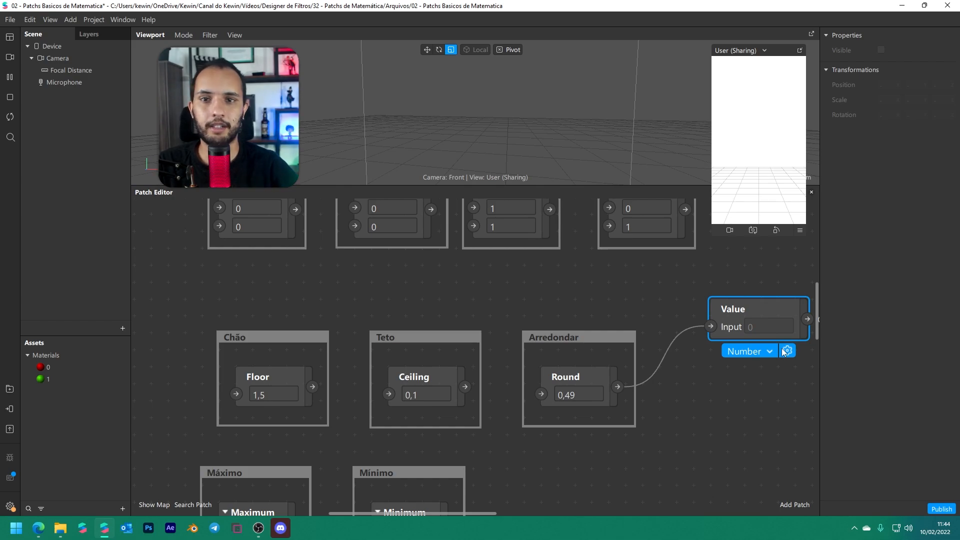
left_click(674, 292)
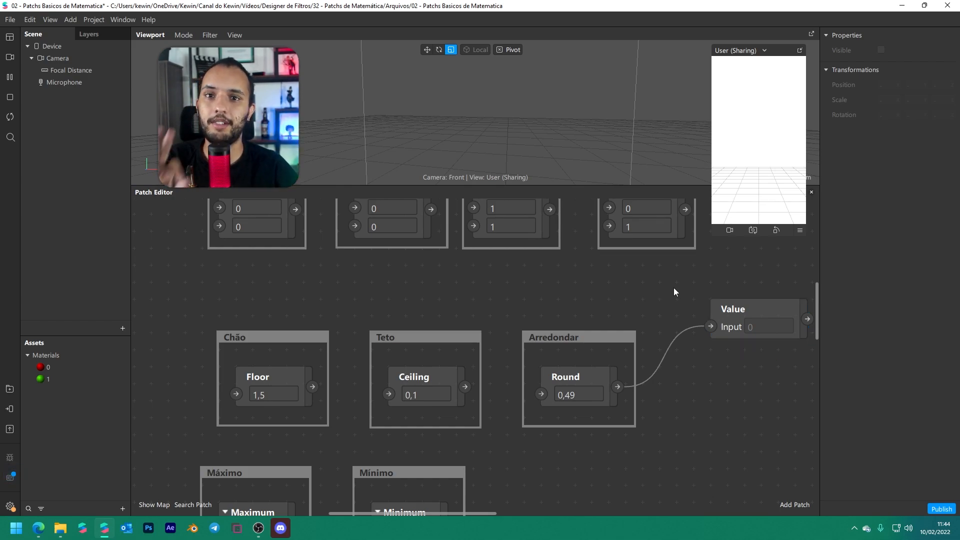
left_click(750, 337)
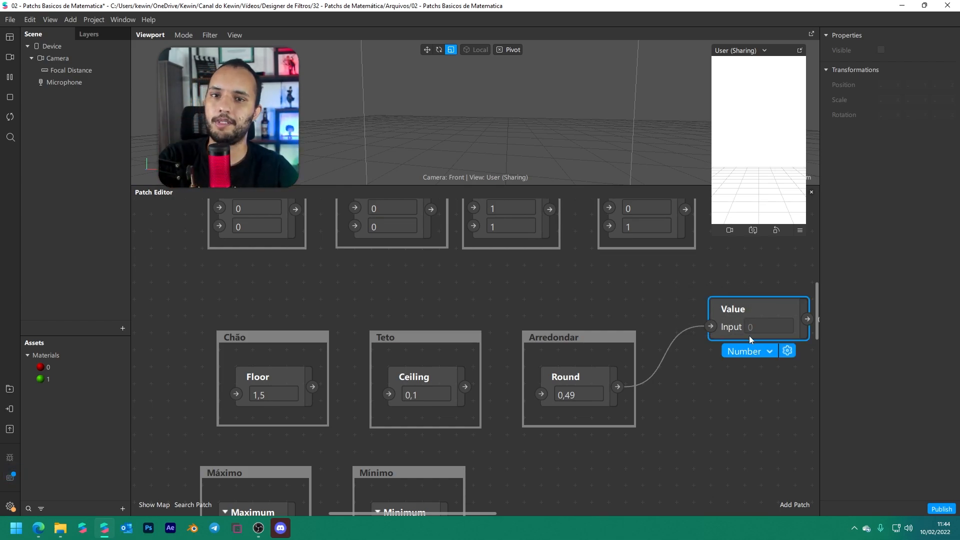
key("Delete")
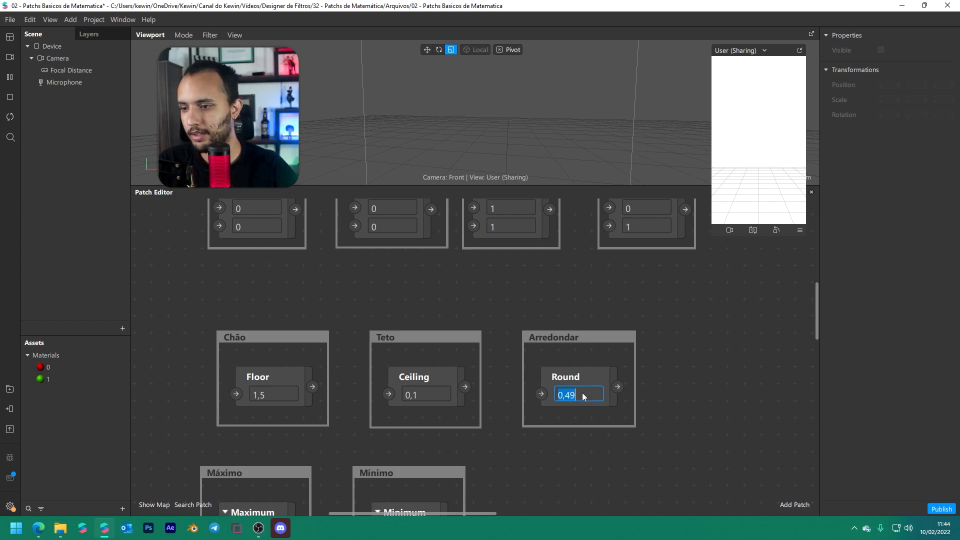
left_click(435, 394)
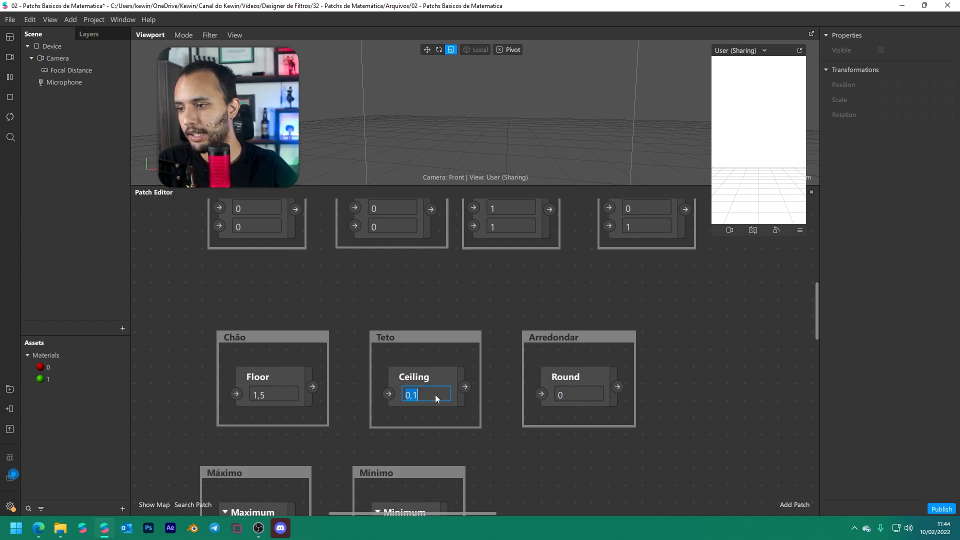
type("0")
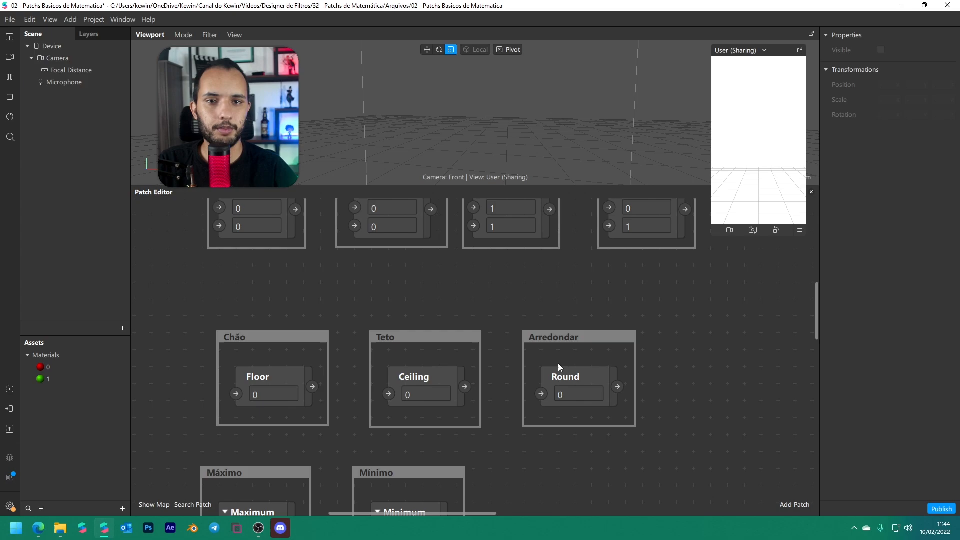
Look over the Máximo and Mínimo groups and examine the data types available for the Floor and Ceiling patches
scroll(560, 358, "down", 2)
middle_click_drag(555, 422, 669, 314)
scroll(403, 335, "up", 3)
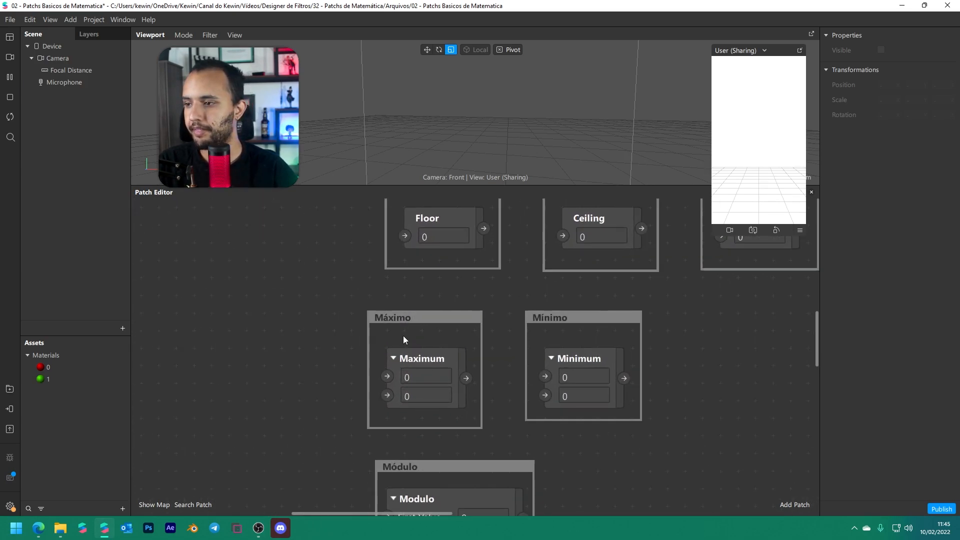
middle_click_drag(515, 366, 507, 346)
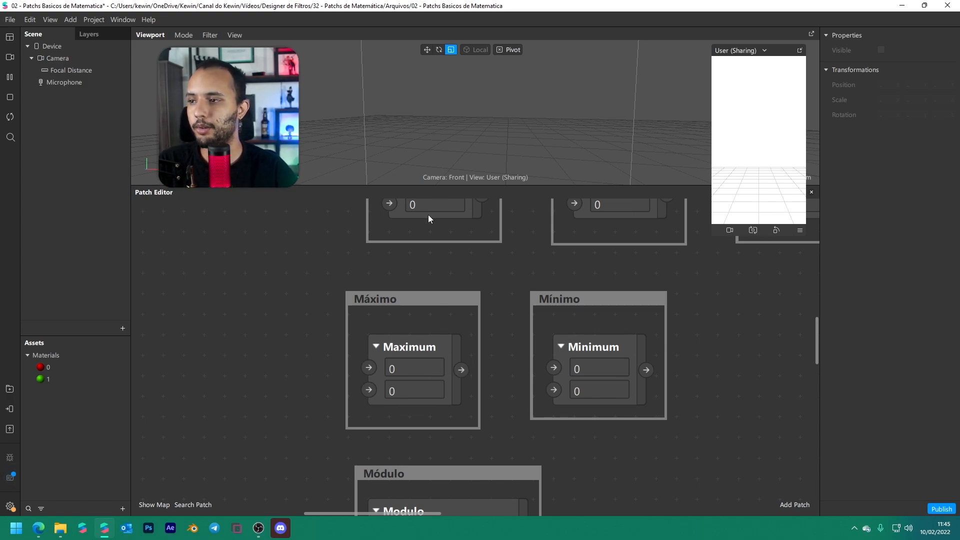
scroll(392, 255, "up", 2)
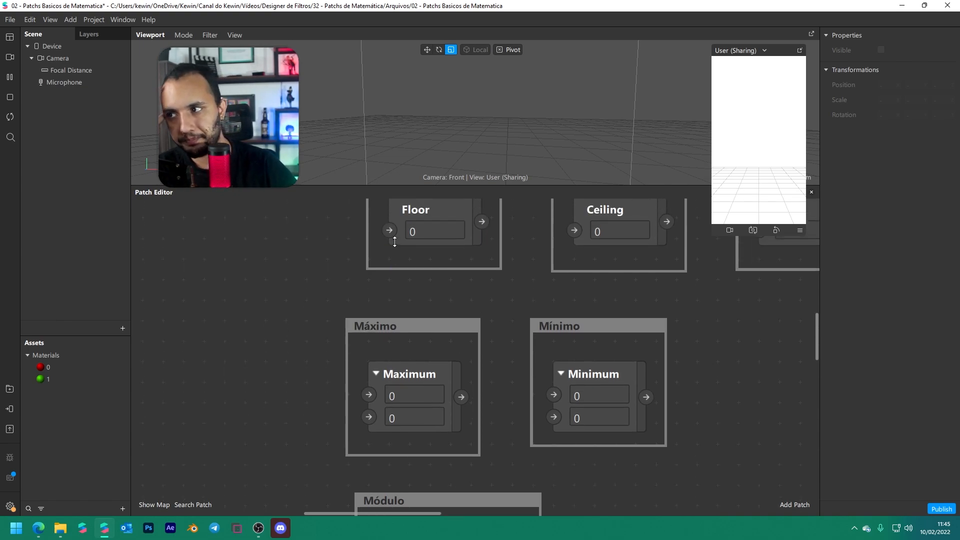
scroll(370, 252, "up", 4)
scroll(360, 266, "down", 6)
scroll(406, 217, "up", 2)
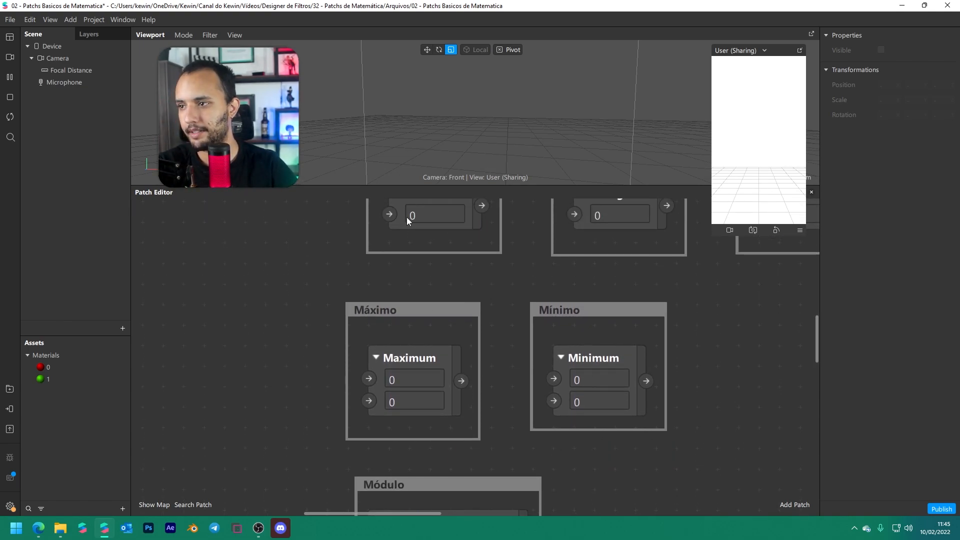
left_click(426, 245)
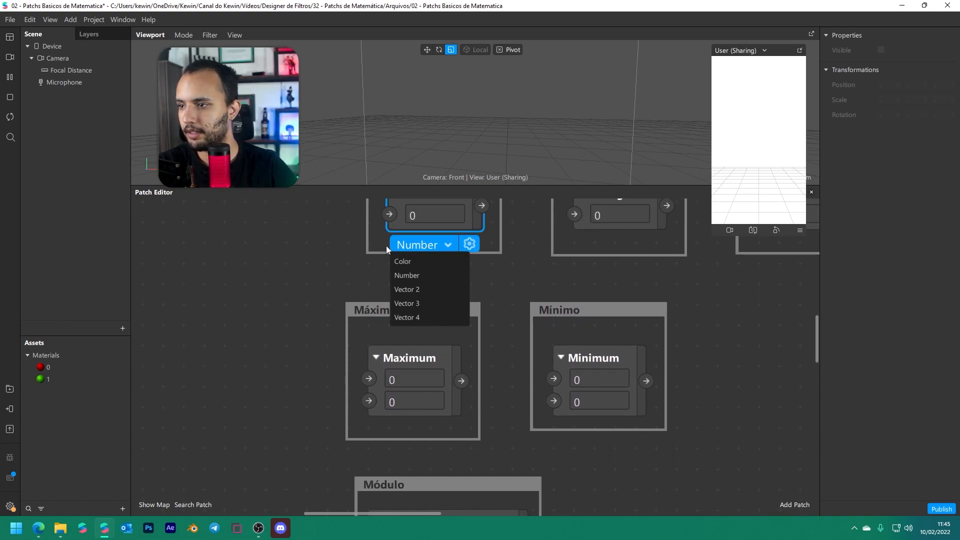
left_click(358, 286)
scroll(405, 283, "up", 3)
left_click(438, 226)
left_click(418, 281)
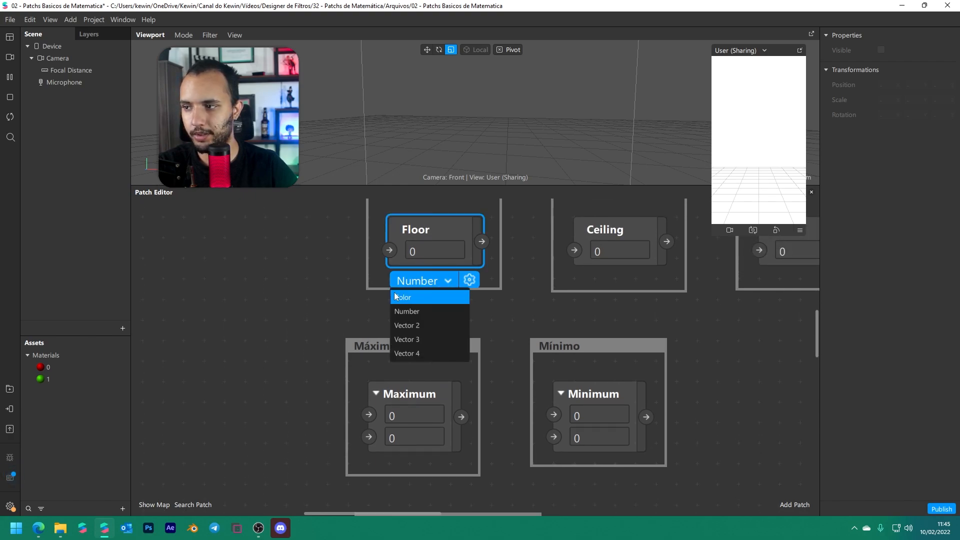
left_click(600, 230)
left_click(614, 280)
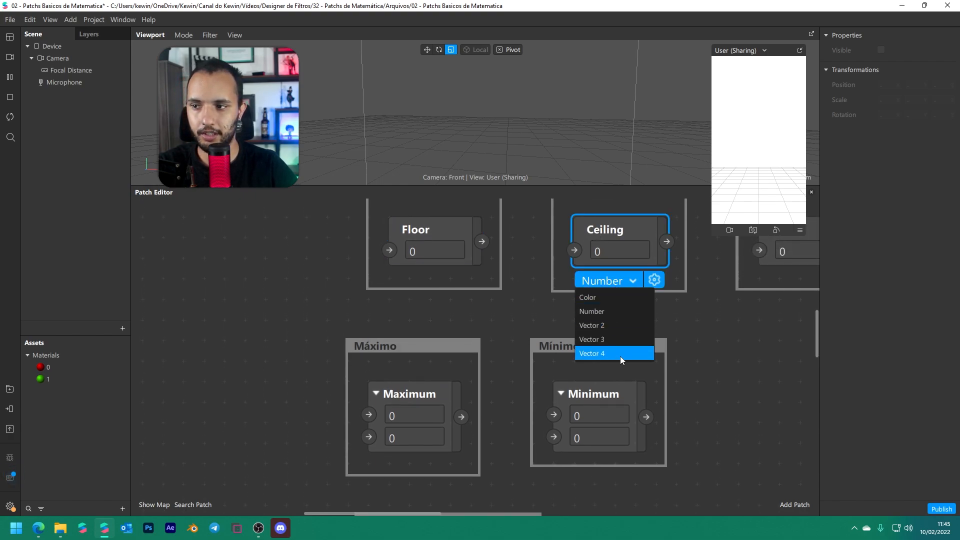
left_click(728, 337)
Place a copy of the Maximum patch in the empty area beside the Máximo group and extend it to eight inputs
scroll(600, 315, "down", 3)
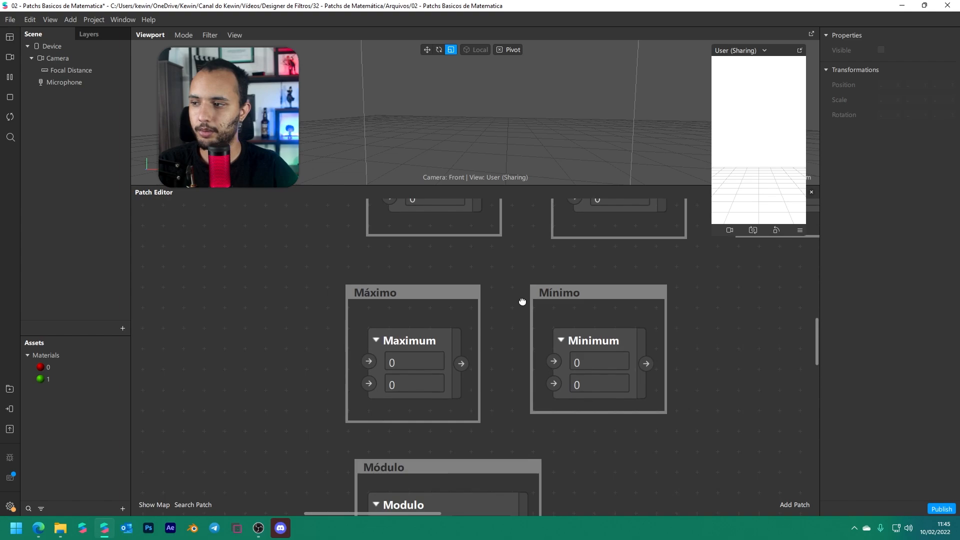
left_click(412, 331)
left_click_drag(414, 390, 414, 355)
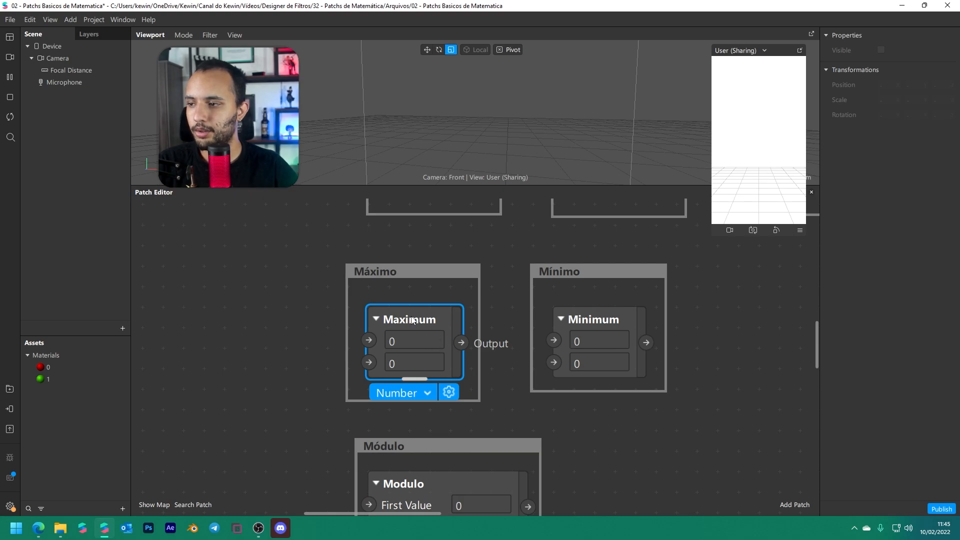
left_click_drag(412, 320, 148, 286)
left_click_drag(205, 244, 443, 246)
left_click(449, 288)
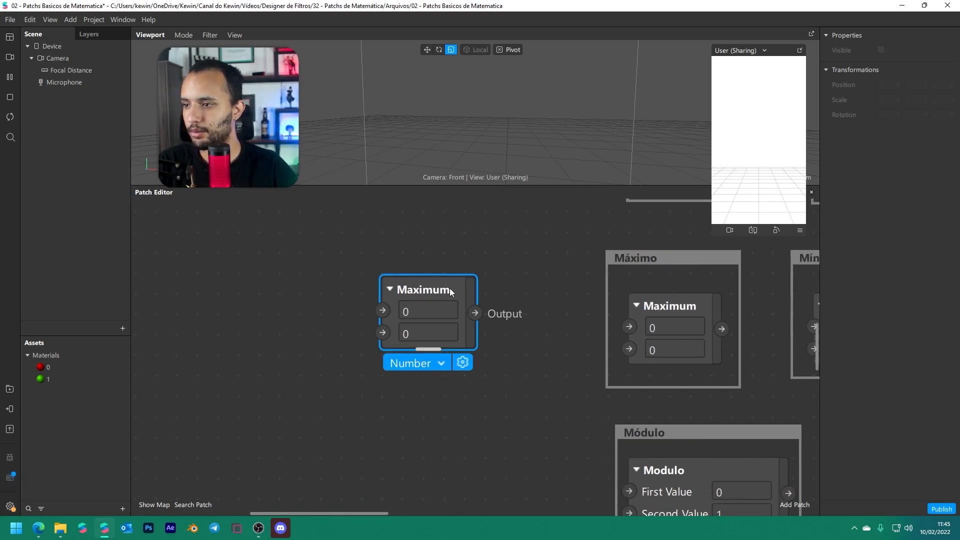
left_click_drag(425, 357, 467, 443)
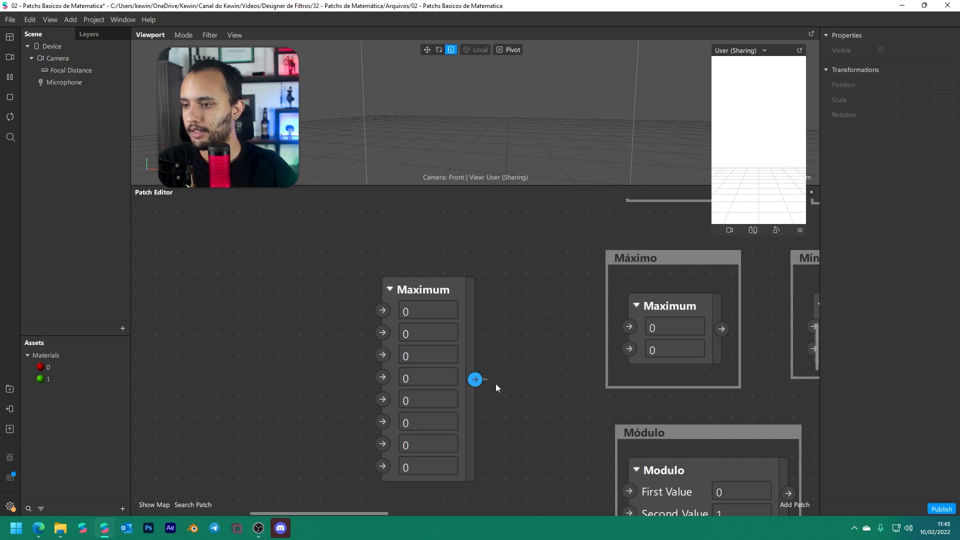
Connect a new Value patch to the Maximum copy's output and move both patches farther from the Máximo group
left_click_drag(474, 381, 506, 388)
type("val")
key("Return")
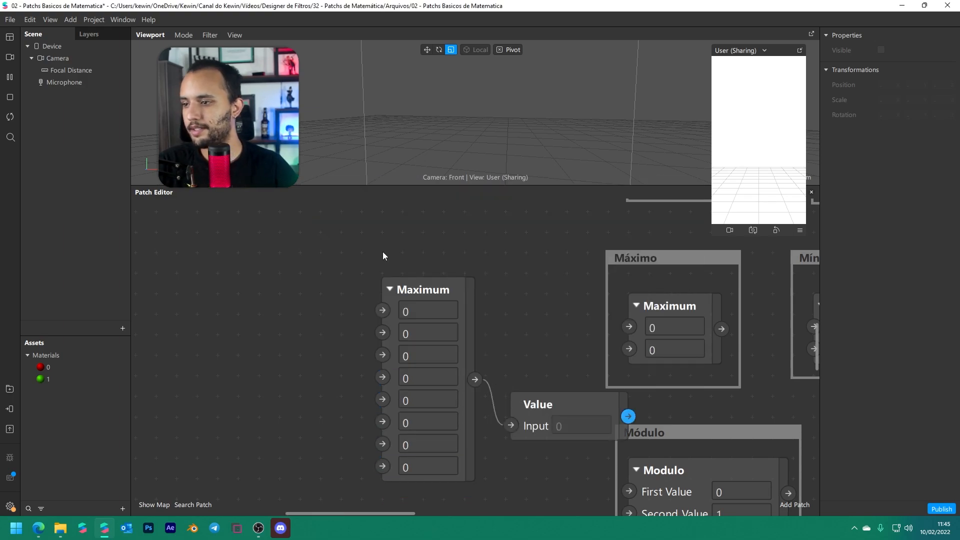
left_click_drag(345, 244, 553, 440)
left_click_drag(513, 401, 389, 297)
left_click(389, 431)
Set the Maximum copy's seventh input to 1 and reposition the Value patch beside its output
left_click(300, 335)
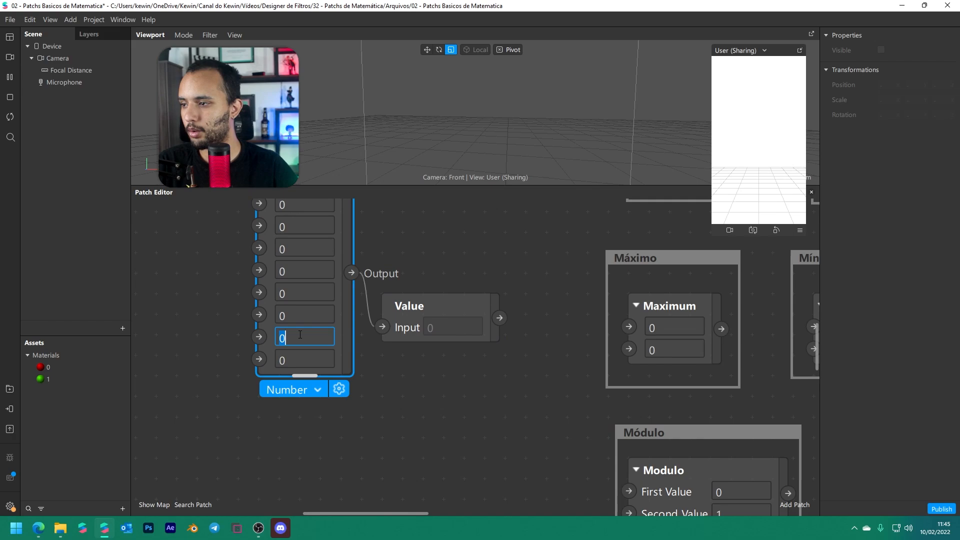
type("1")
key("Return")
left_click(433, 371)
middle_click_drag(433, 371, 468, 427)
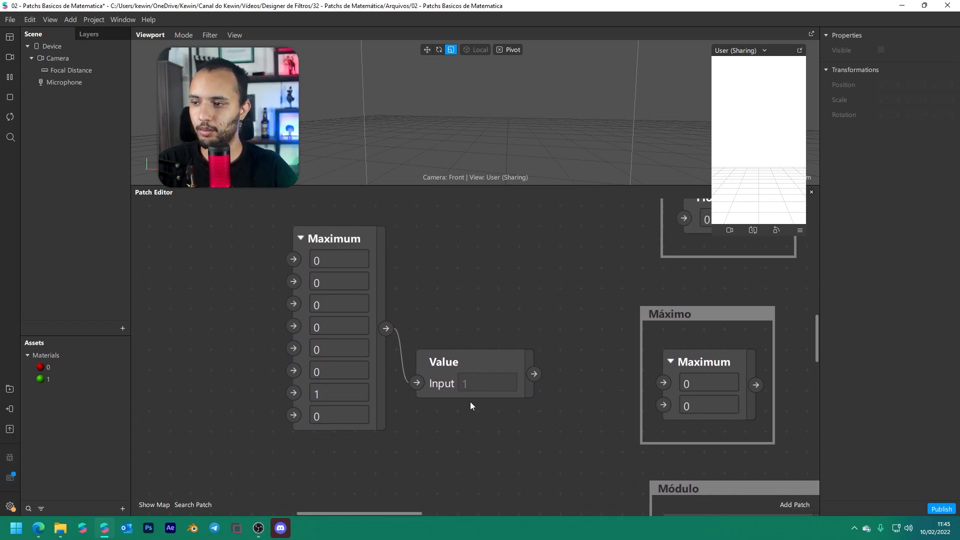
left_click_drag(467, 369, 491, 314)
Set the Maximum copy's second input to 8 and its fifth input to 12
left_click(330, 282)
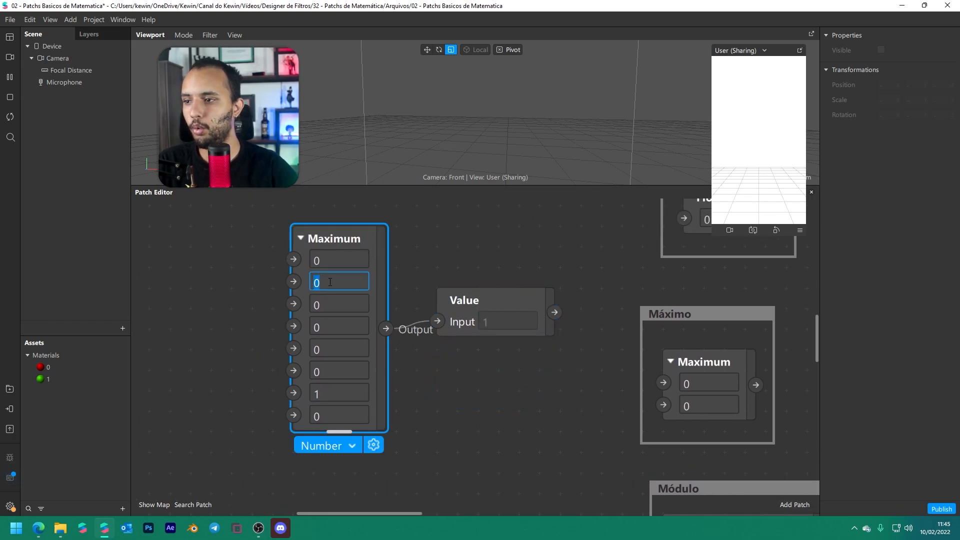
type("8")
left_click(334, 350)
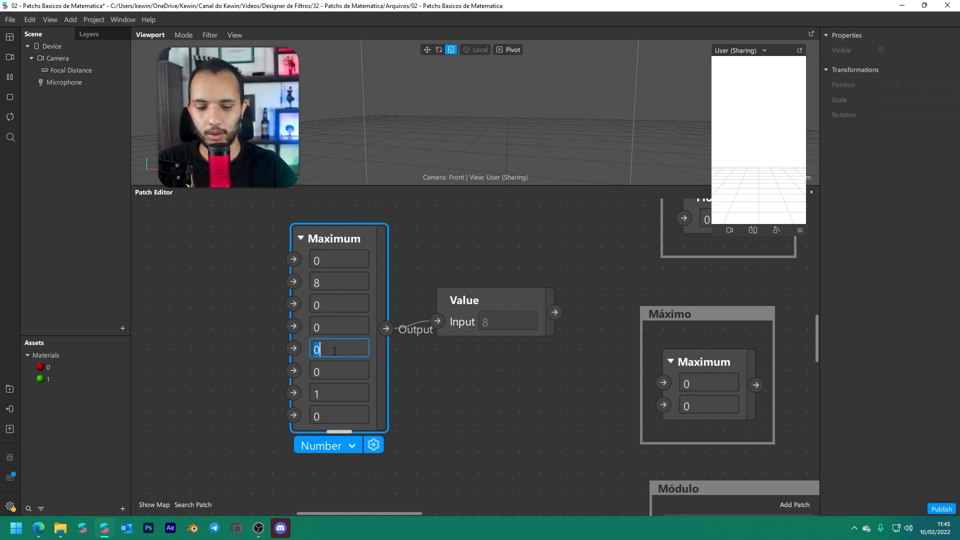
type("12")
key("Return")
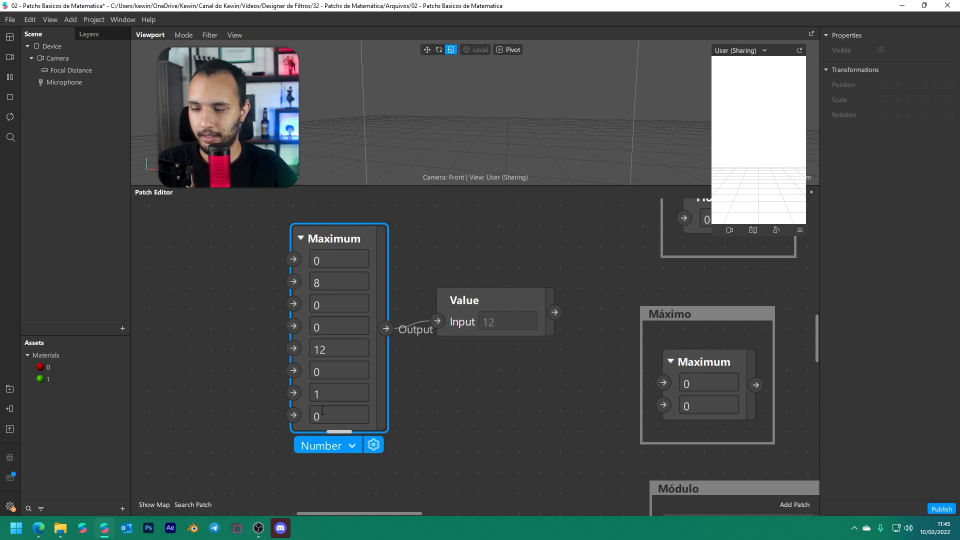
Delete the Maximum copy together with its connected Value patch
left_click_drag(530, 380, 362, 266)
key("Delete")
Place a copy of the Minimum patch to the right of the Mínimo group and extend it to five inputs
middle_click_drag(531, 286, 198, 281)
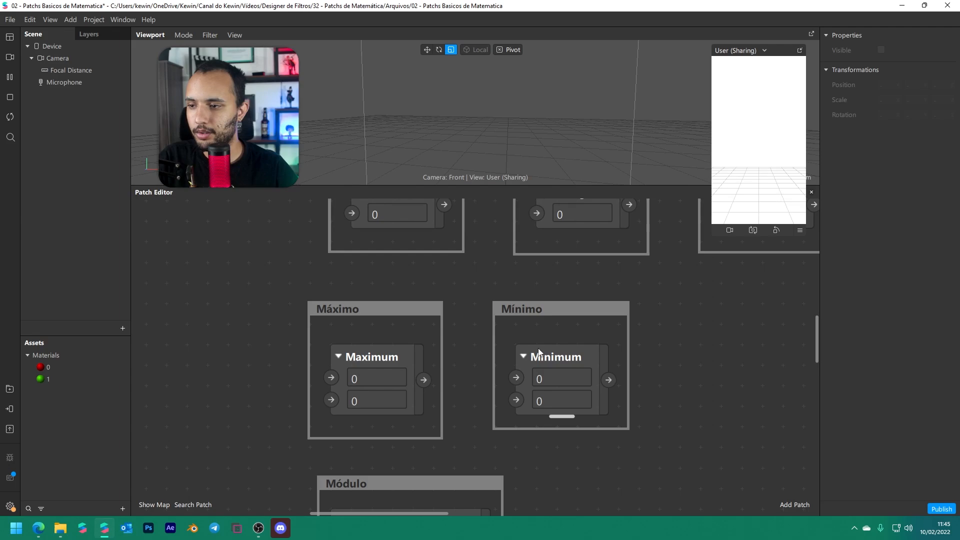
left_click(565, 358)
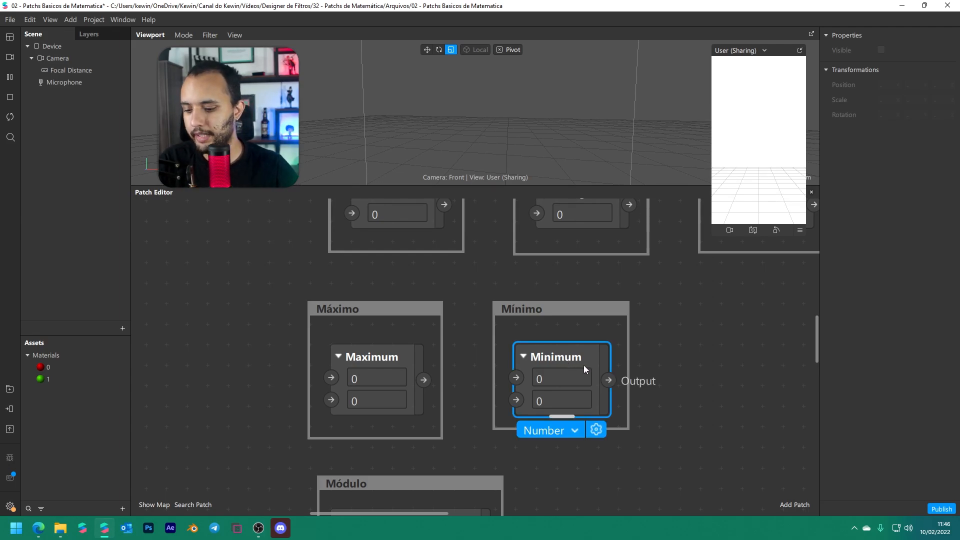
key("ctrl+v")
left_click(740, 314)
middle_click_drag(690, 313, 460, 251)
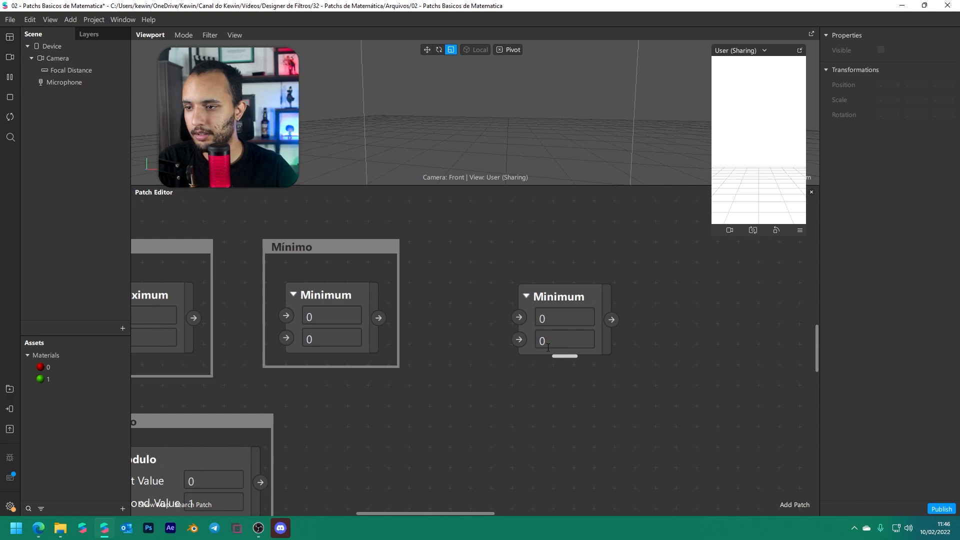
left_click_drag(564, 356, 565, 417)
Connect a new Value patch to the output of the Minimum copy beside the Mínimo group
left_click_drag(611, 354, 698, 365)
type("va")
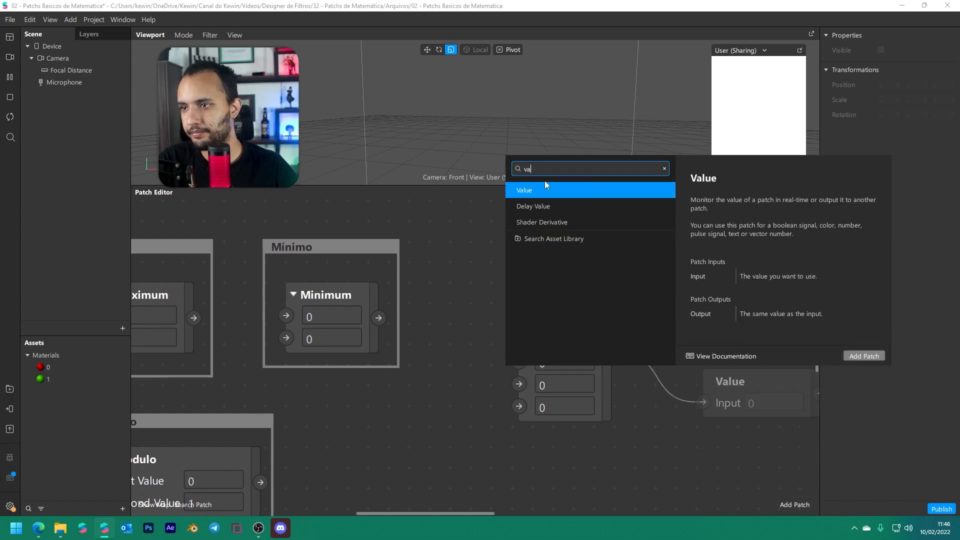
left_click(545, 185)
Set the Minimum copy's third input to -1
left_click(564, 361)
type("-1")
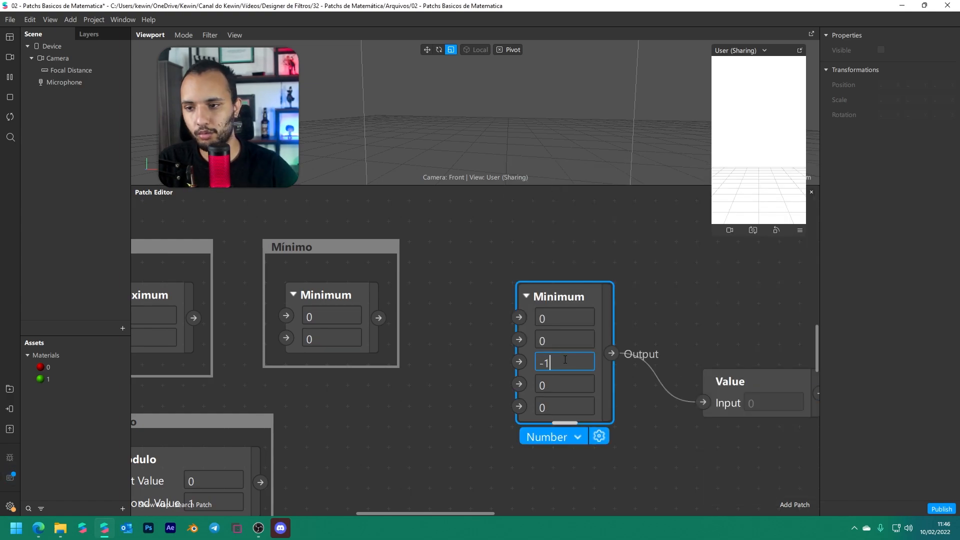
key("Return")
left_click(716, 440)
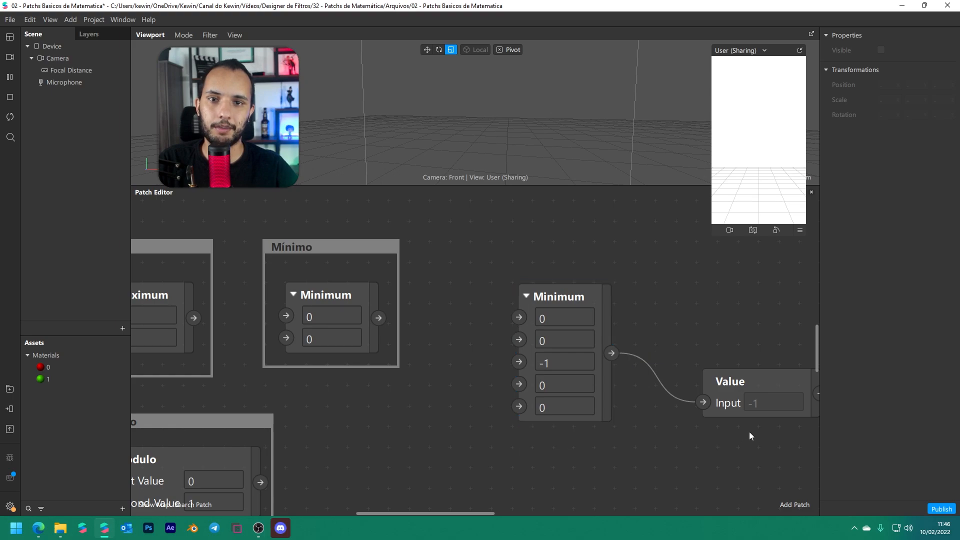
Delete the Minimum copy together with its connected Value patch
left_click_drag(744, 385, 718, 339)
left_click_drag(766, 434, 584, 272)
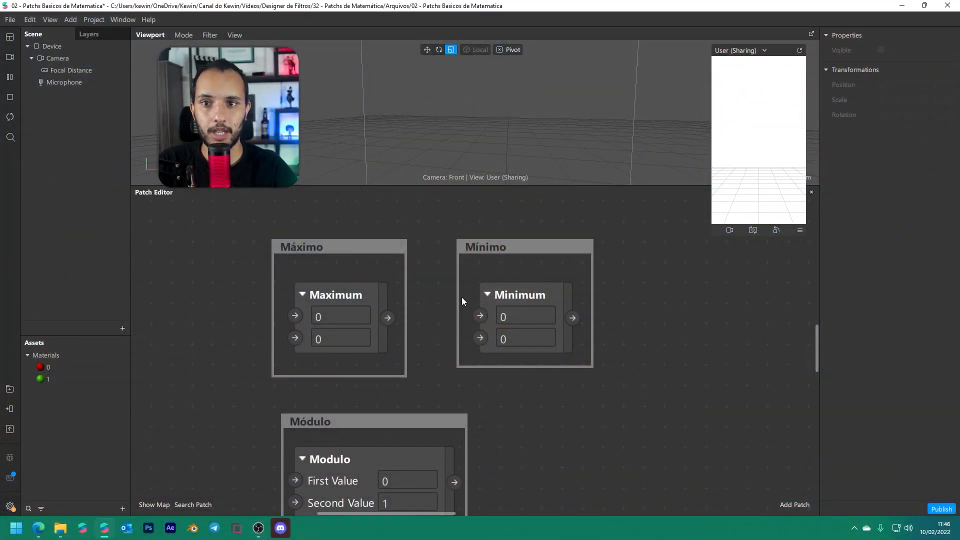
Look up the Modulo patch's description in the patch search and close it without adding the patch
scroll(461, 300, "down", 4)
left_click_drag(532, 397, 587, 307)
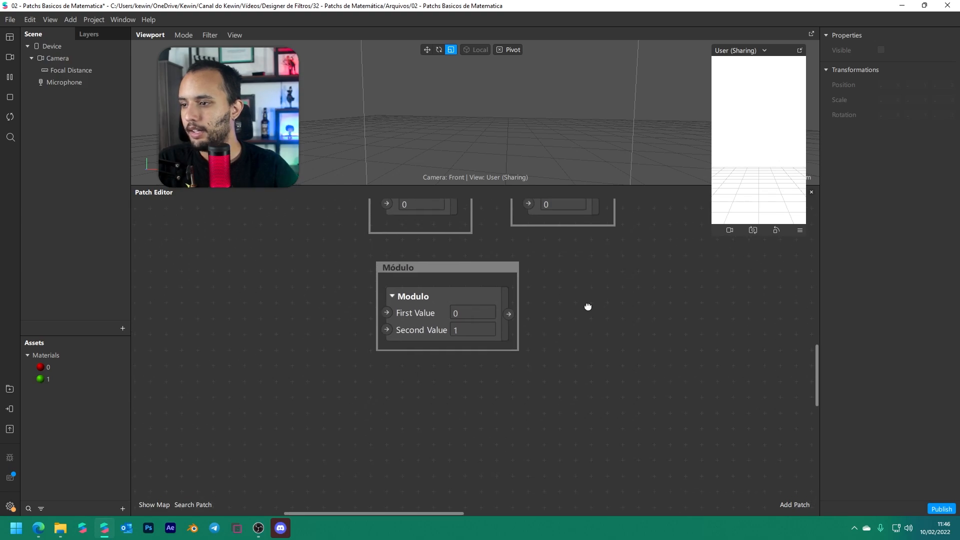
scroll(436, 299, "up", 3)
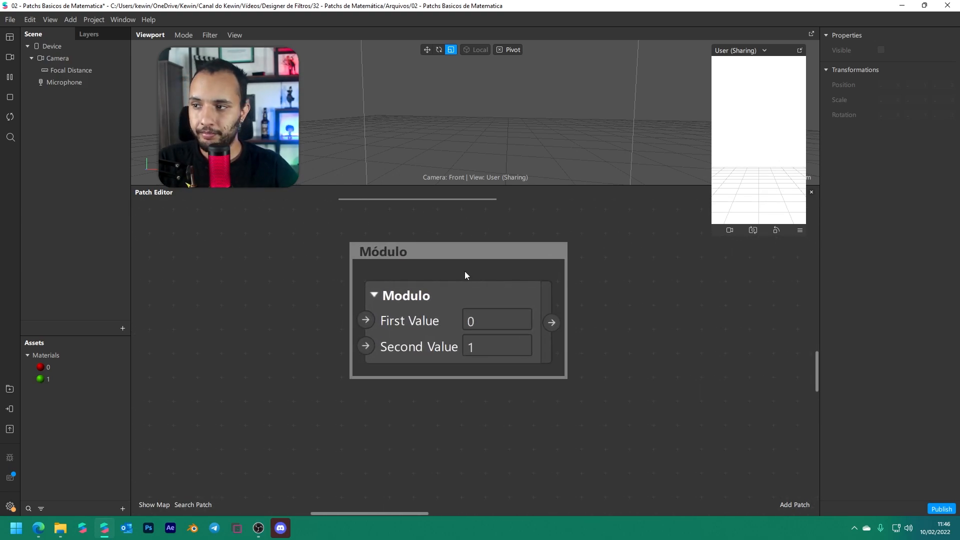
left_click_drag(464, 271, 497, 310)
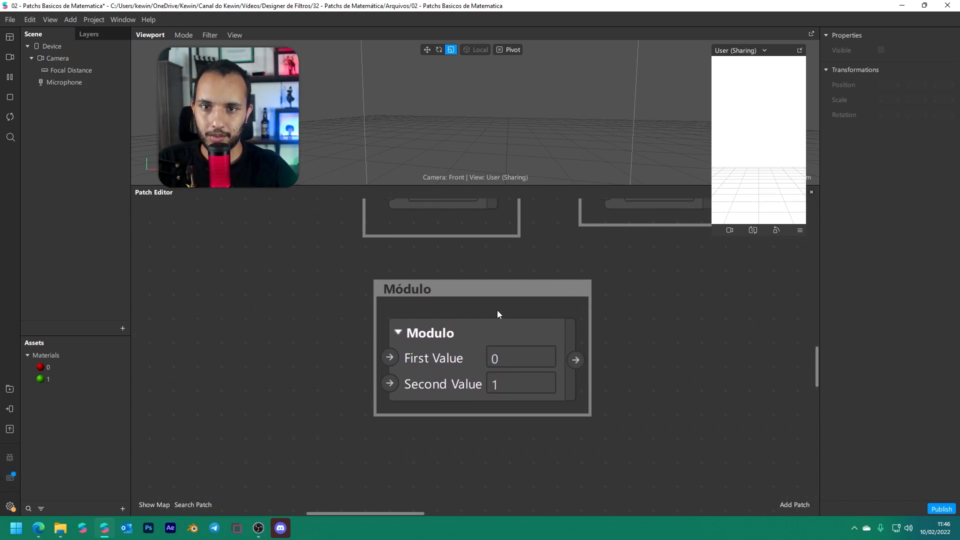
double_click(698, 349)
type("modulo")
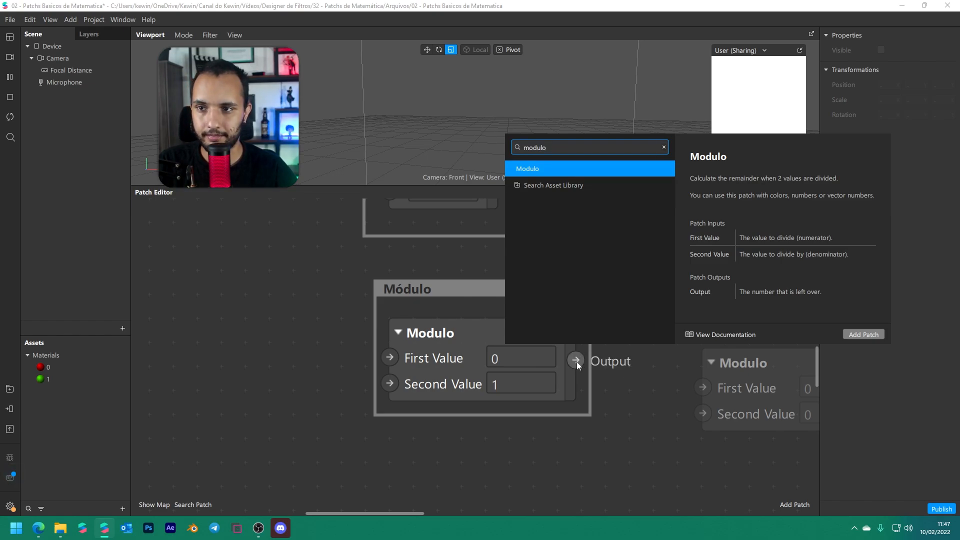
left_click(635, 369)
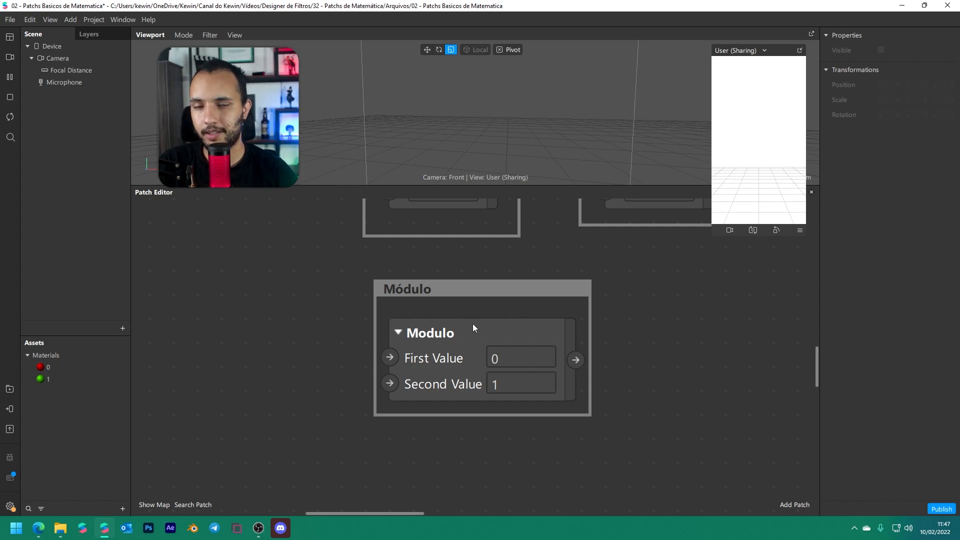
Review the overall layout of the basic math patch groups, from Adição down to Módulo
scroll(473, 323, "down", 5)
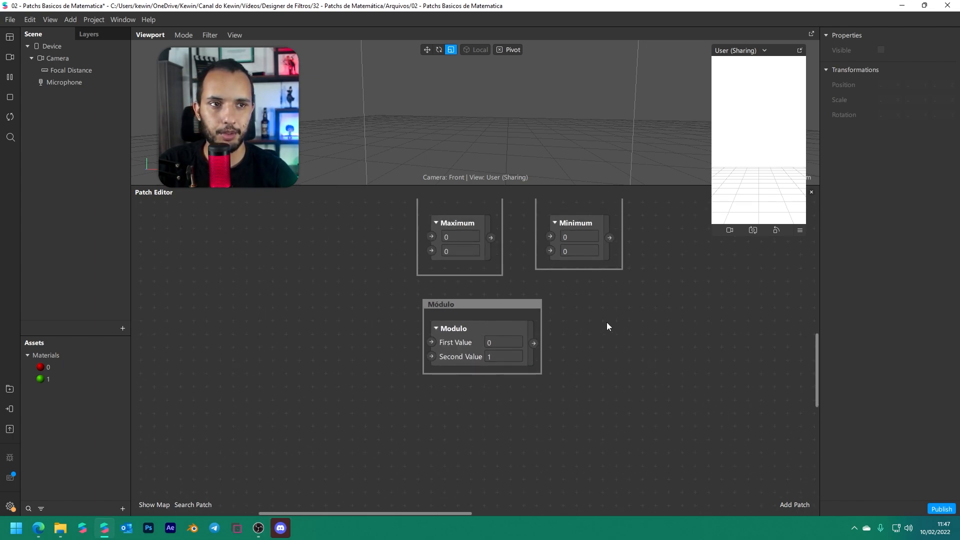
left_click_drag(607, 323, 549, 399)
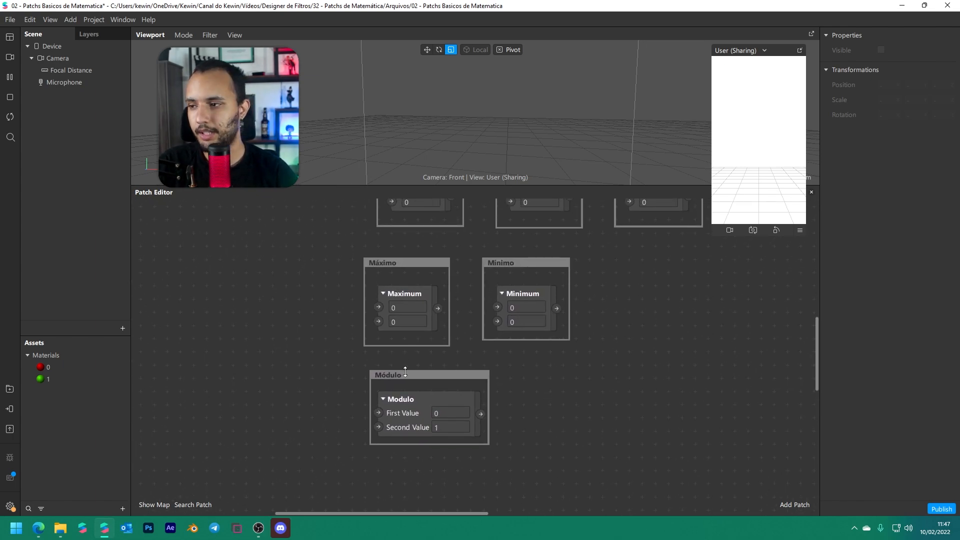
scroll(453, 381, "up", 3)
scroll(458, 376, "down", 2, "alt")
scroll(461, 370, "down", 2, "alt")
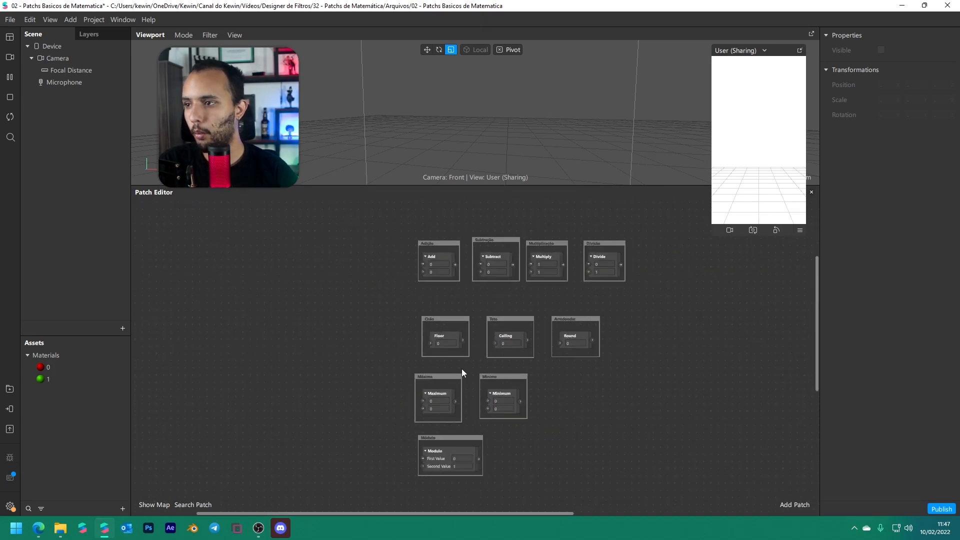
left_click_drag(467, 303, 377, 299)
scroll(377, 299, "up", 1, "alt")
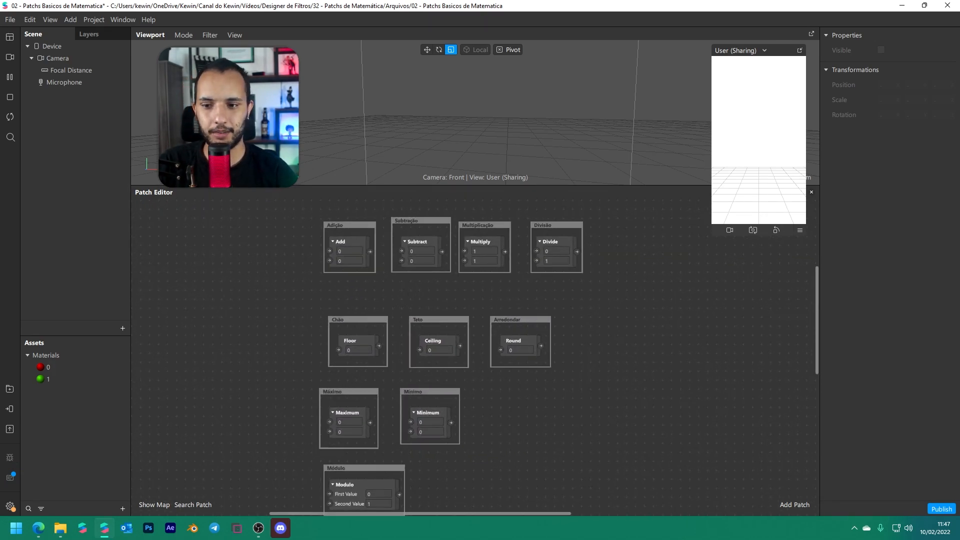
scroll(374, 277, "up", 2, "alt")
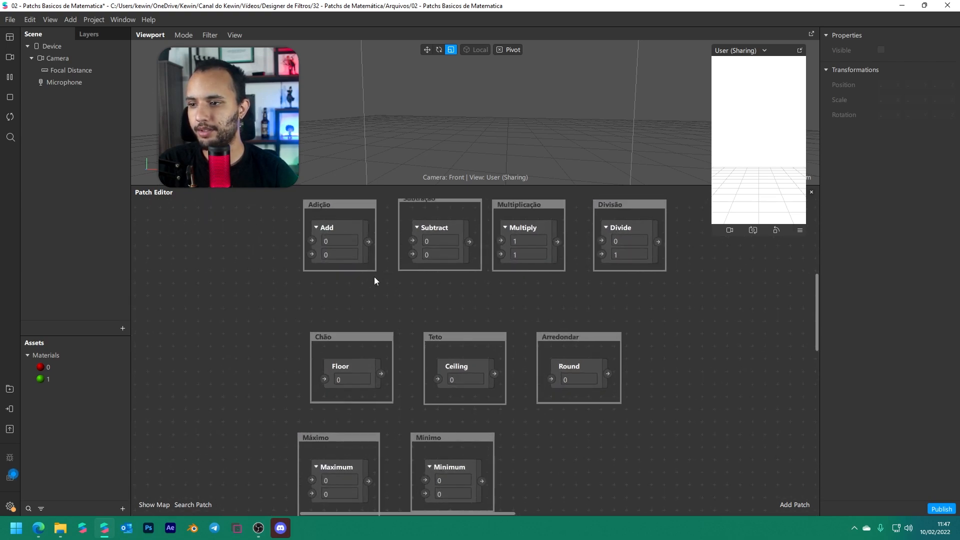
scroll(374, 277, "down", 1, "alt")
scroll(374, 277, "up", 1, "alt")
scroll(375, 274, "up", 2)
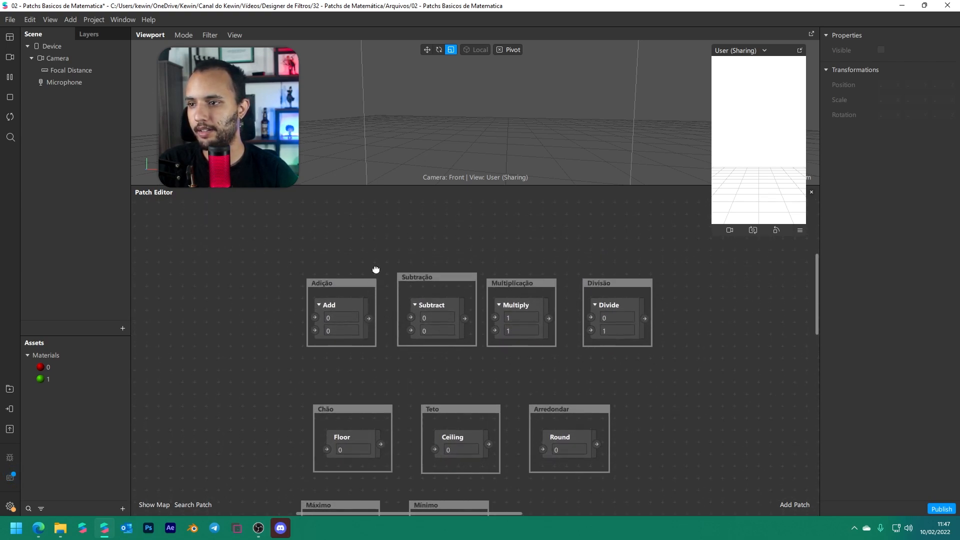
Highlight the basic groups row by row: the arithmetic groups, the rounding groups, then Máximo and Mínimo
left_click_drag(534, 243, 323, 373)
scroll(338, 350, "down", 3)
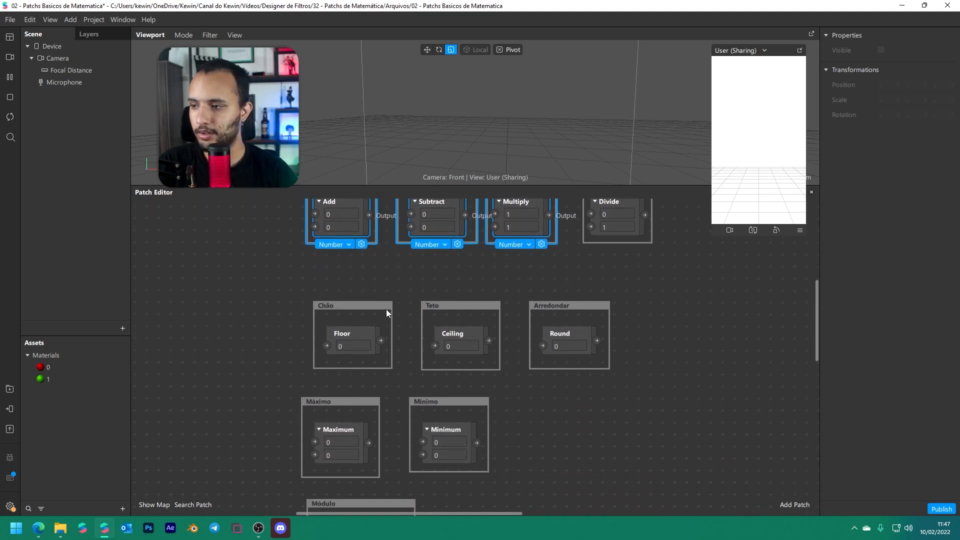
left_click_drag(285, 278, 639, 388)
scroll(639, 383, "down", 2, "ctrl")
scroll(647, 368, "down", 2)
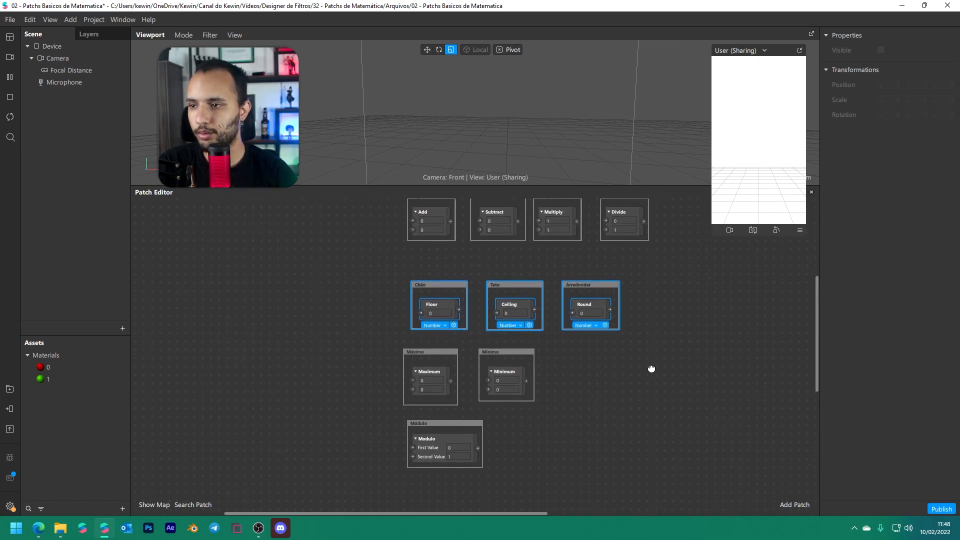
left_click(603, 376)
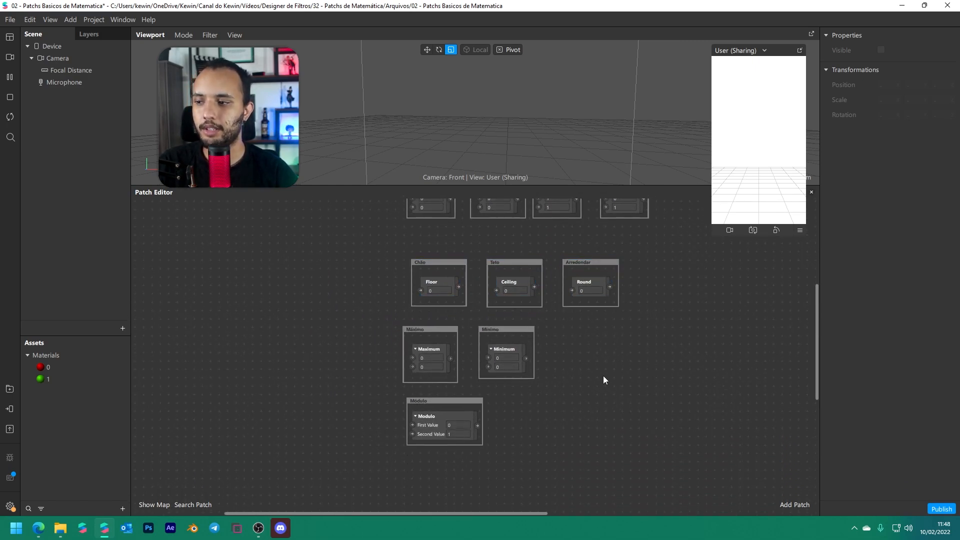
scroll(605, 374, "up", 1)
left_click_drag(570, 328, 374, 386)
left_click(595, 384)
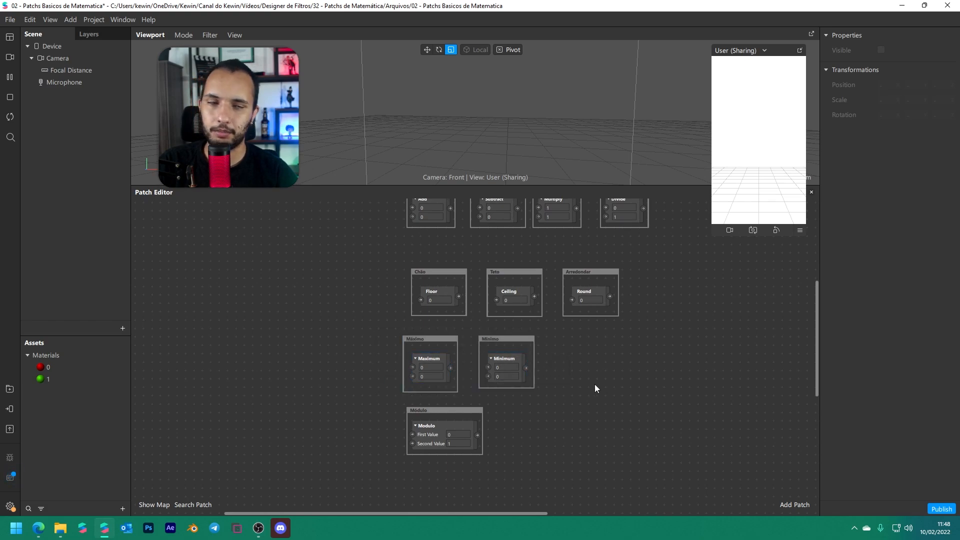
scroll(596, 385, "up", 2)
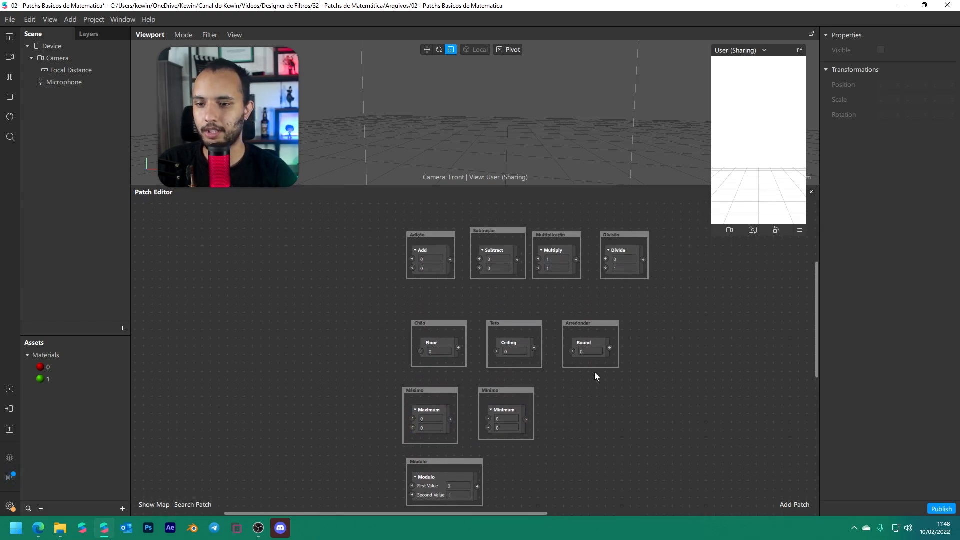
left_click_drag(680, 343, 598, 338)
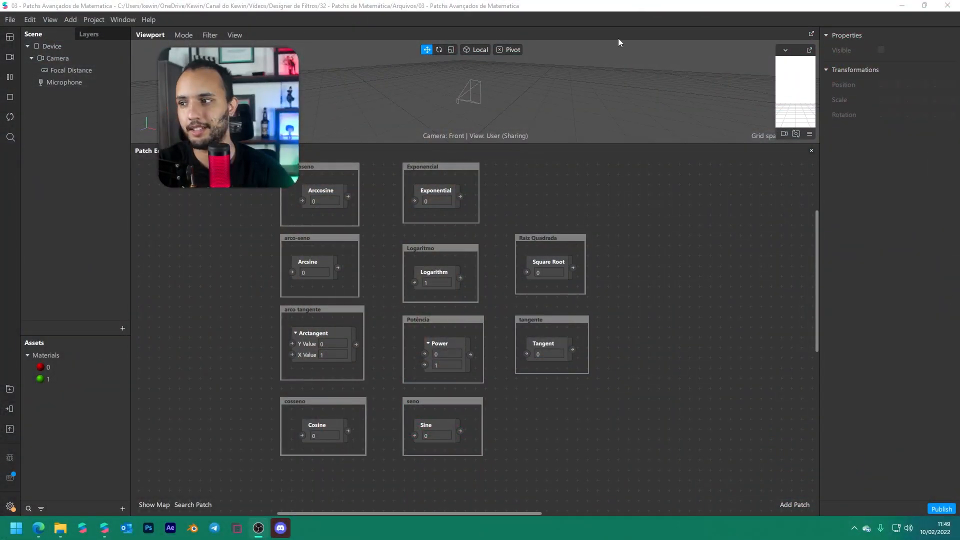
Examine the arcocoseno and arco-seno groups in the 03 - Patchs Avançados de Matematica project
scroll(584, 178, "up", 5)
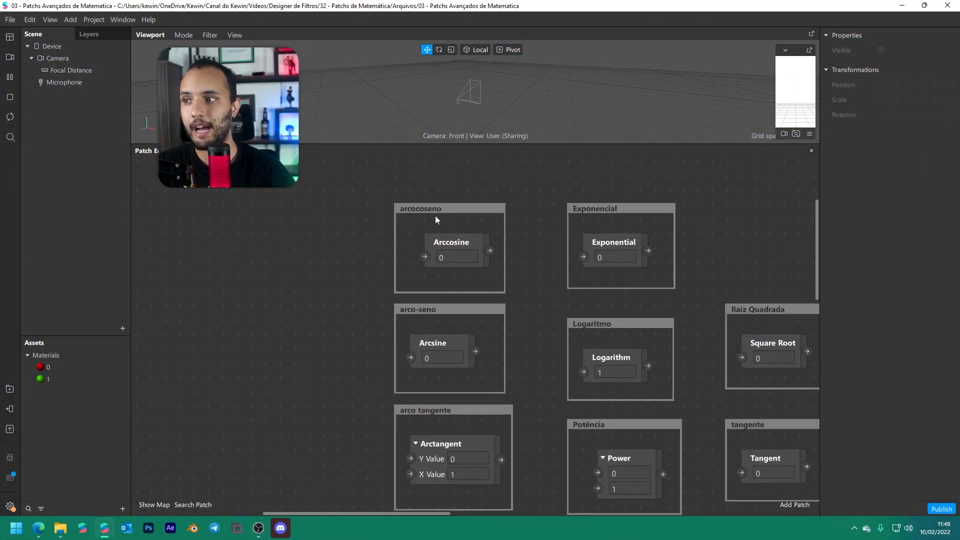
scroll(435, 217, "up", 2)
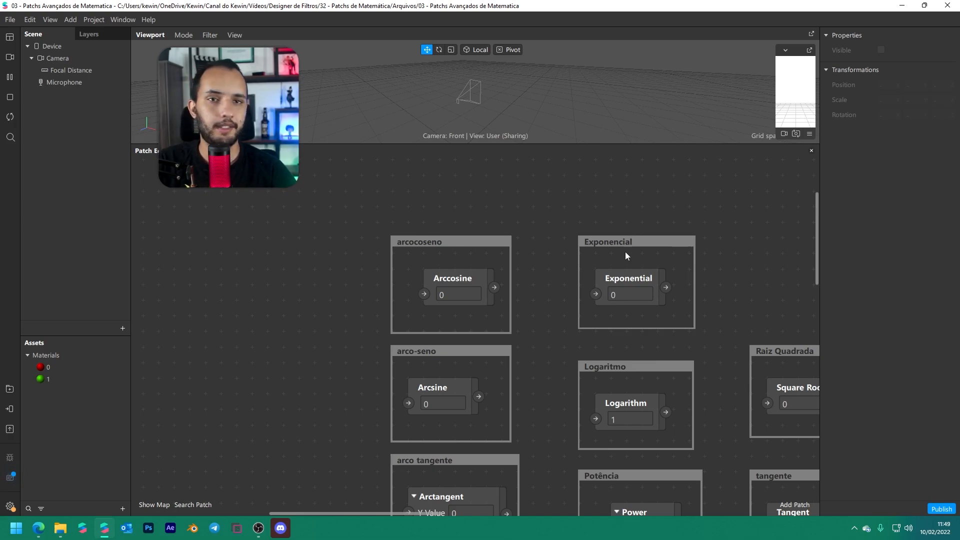
left_click_drag(548, 284, 558, 254)
left_click_drag(546, 216, 361, 313)
left_click(536, 255)
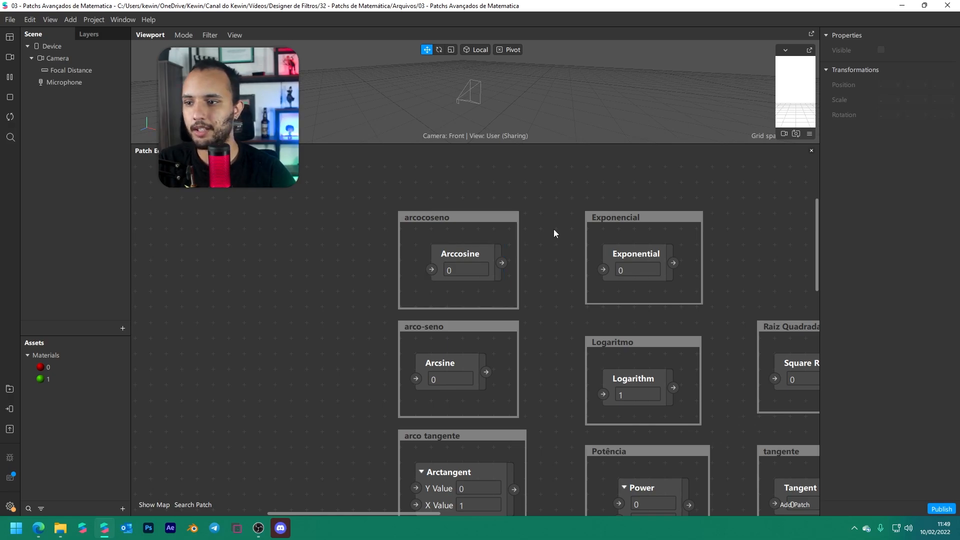
scroll(550, 284, "down", 2)
left_click_drag(537, 253, 464, 306)
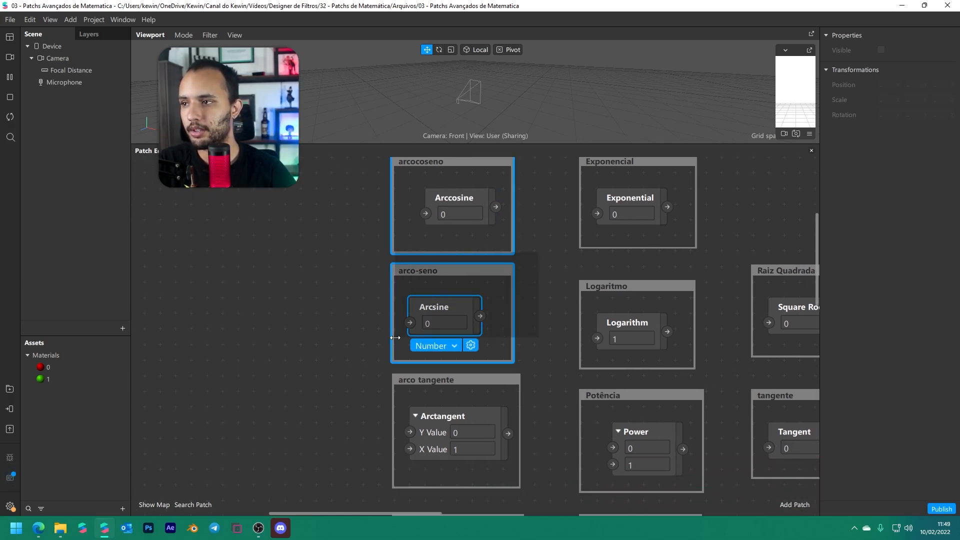
left_click(518, 280)
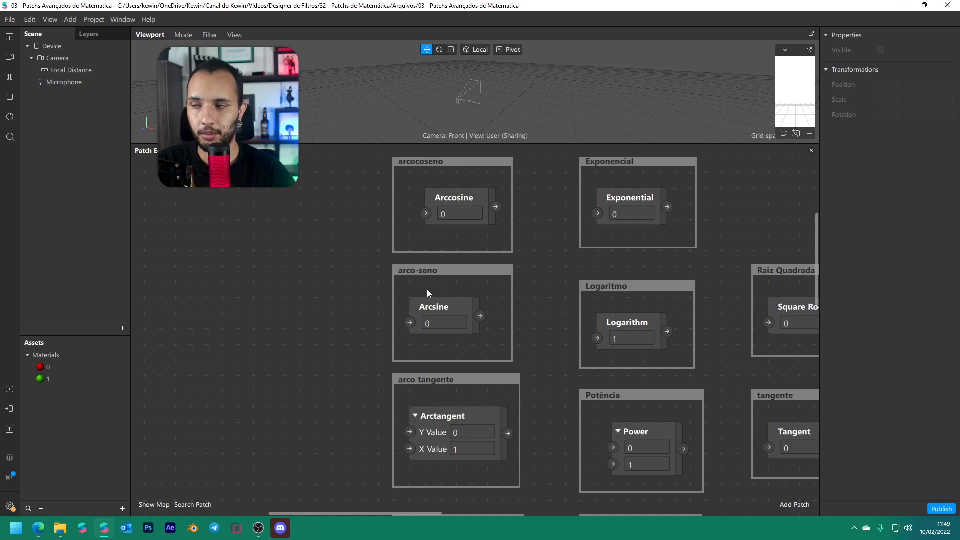
Examine the other advanced groups, including arco tangente, cosseno, seno, Logaritmo, Potência, Raiz Quadrada and tangente
scroll(544, 290, "down", 1)
scroll(544, 290, "right", 1)
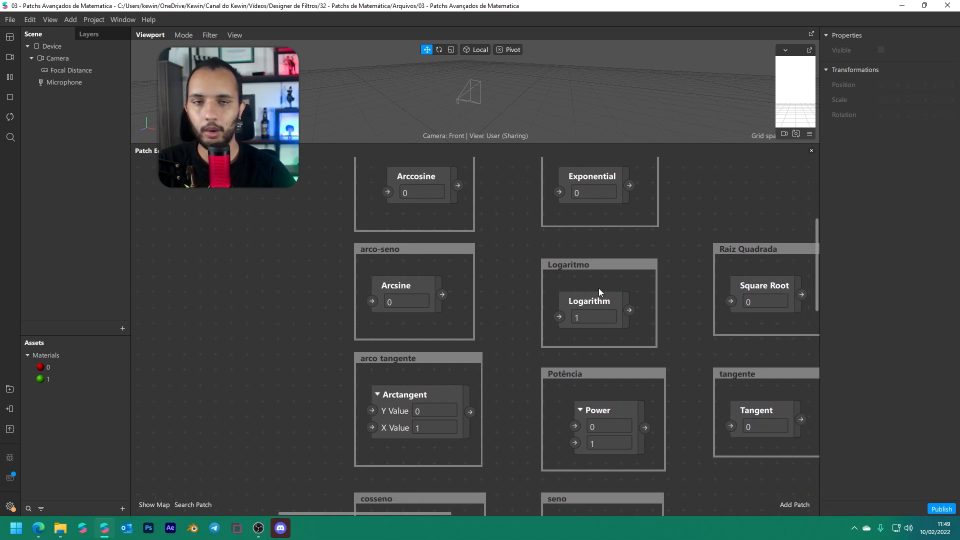
scroll(545, 285, "down", 2)
scroll(500, 310, "left", 1)
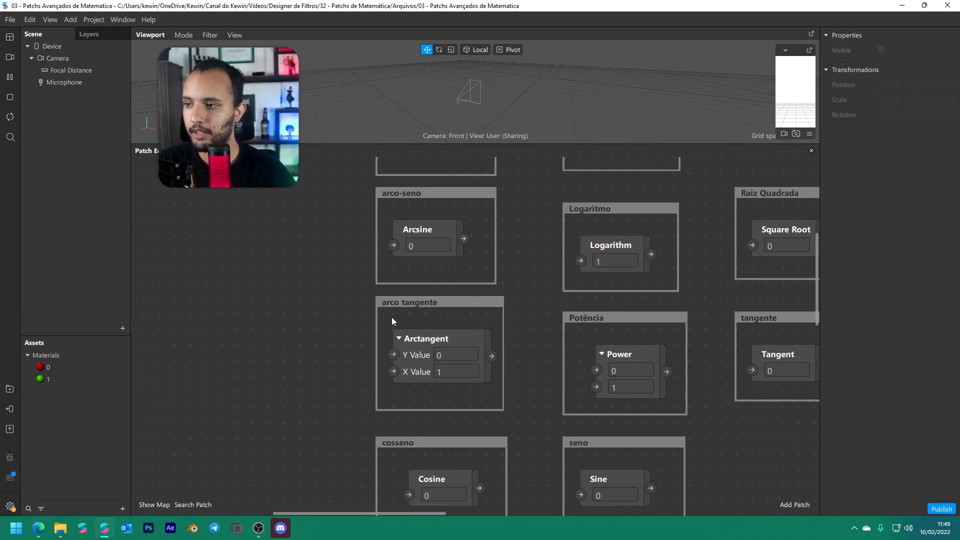
scroll(528, 365, "down", 2)
scroll(545, 279, "left", 1)
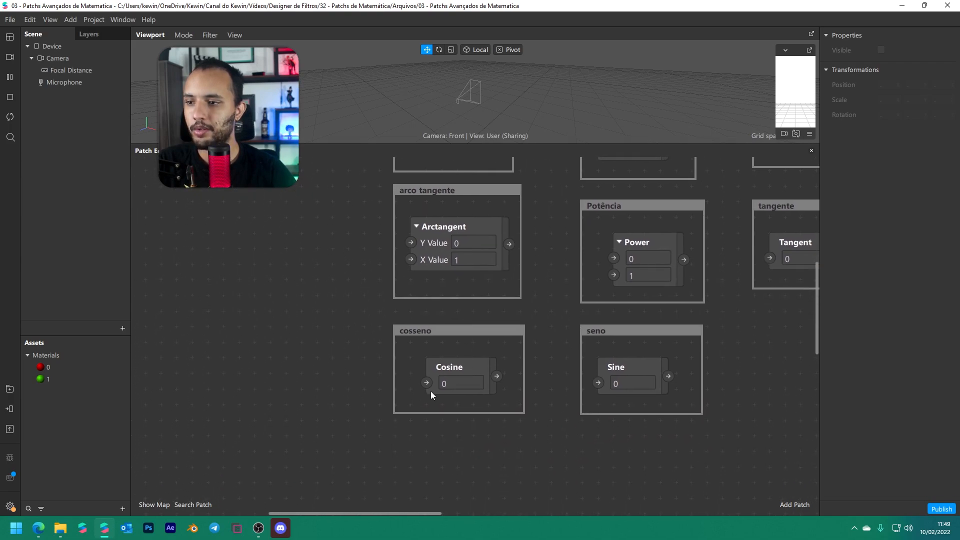
middle_click_drag(718, 341, 547, 429)
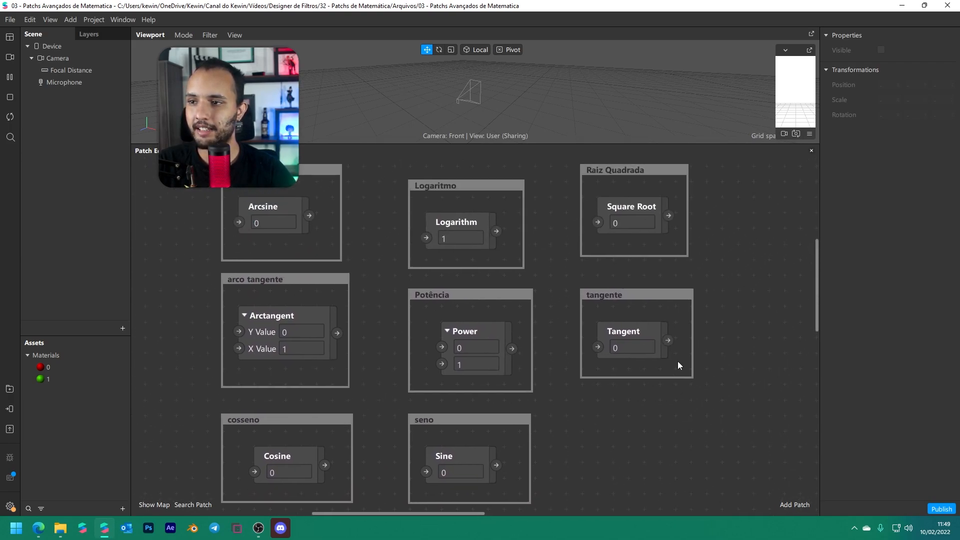
middle_click_drag(747, 224, 749, 311)
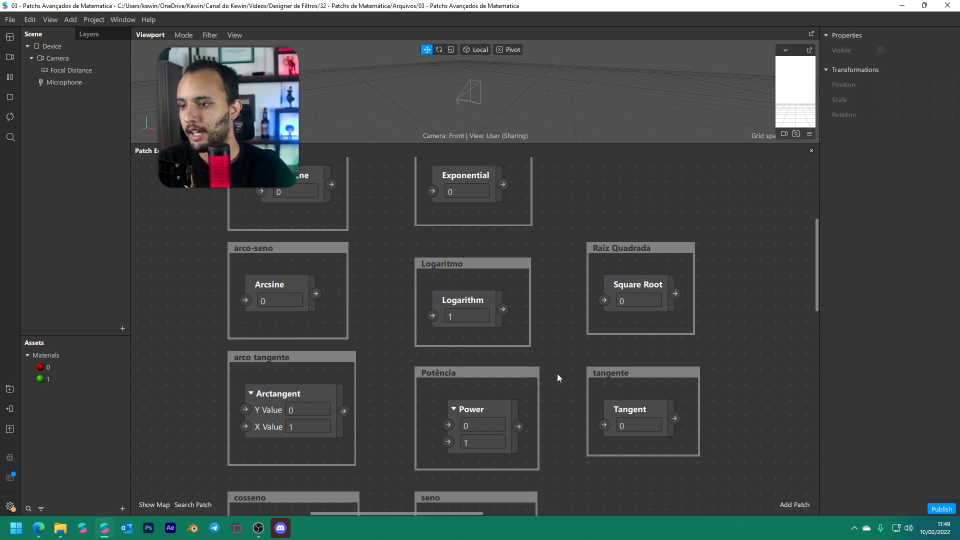
Examine the Power patch inside the Potência group up close
middle_click_drag(559, 378, 557, 336)
scroll(488, 379, "up", 5)
left_click(477, 374)
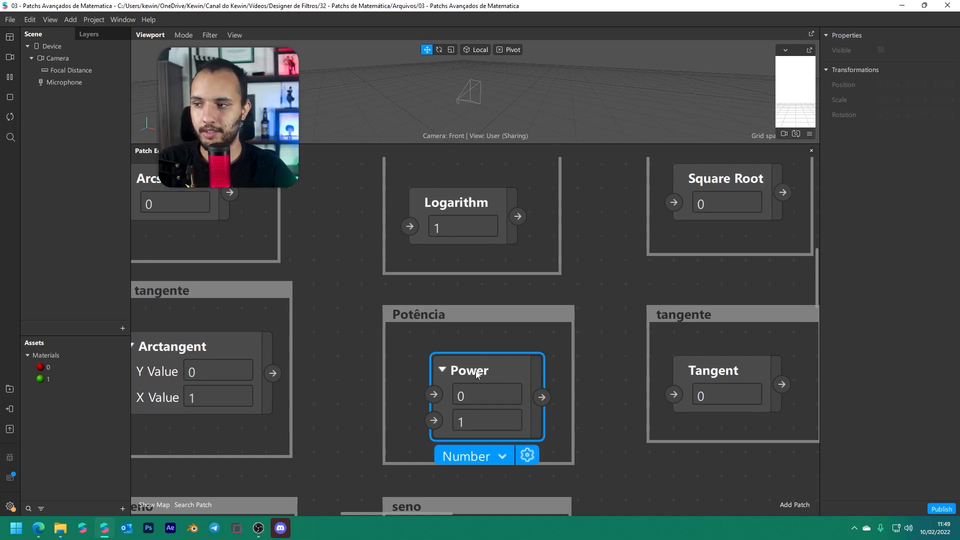
left_click(454, 339)
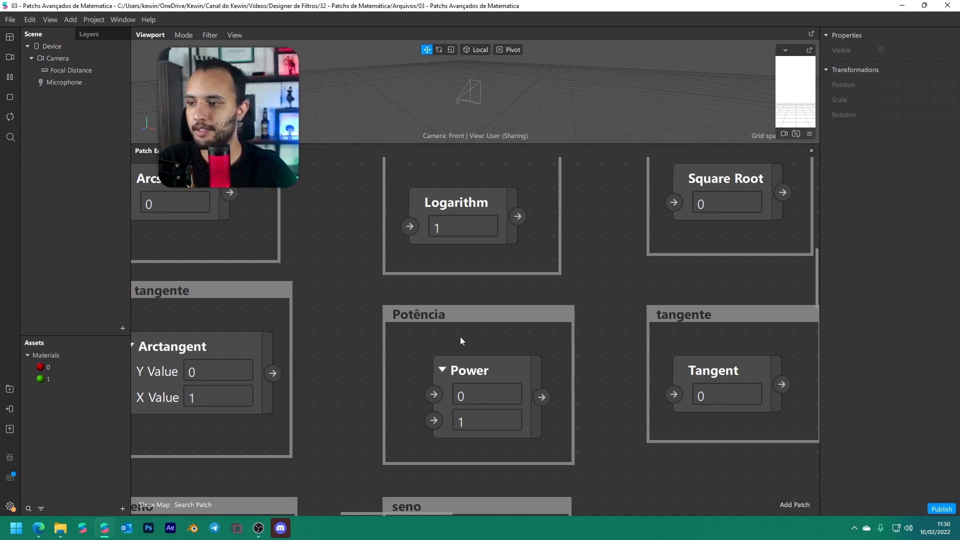
scroll(515, 379, "down", 1)
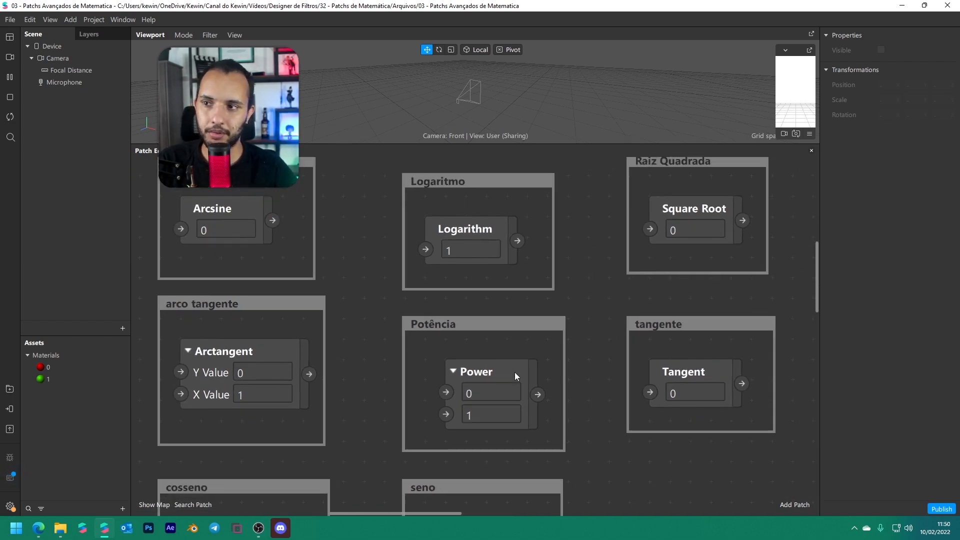
scroll(514, 371, "up", 1)
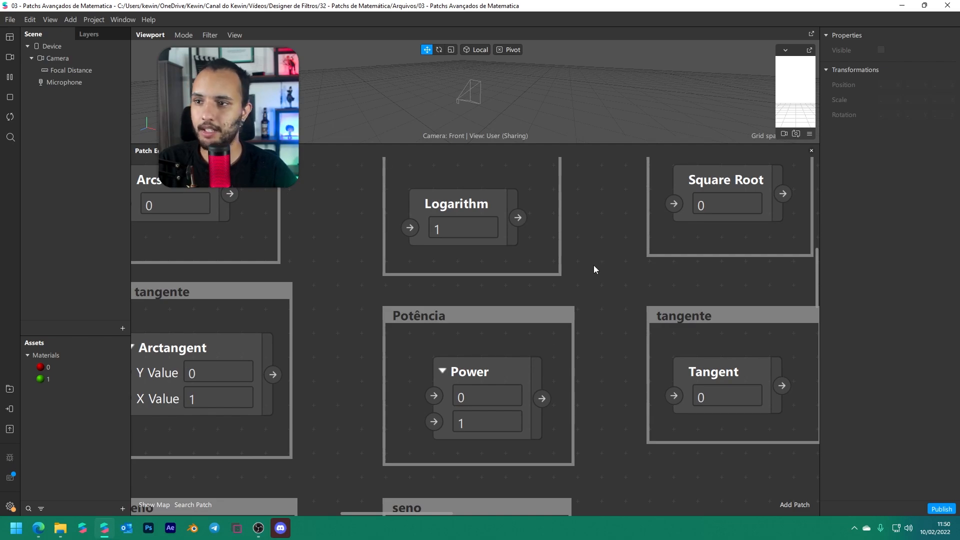
Examine the Square Root patch in the Raiz Quadrada group, followed by the full set of advanced math groups
middle_click_drag(592, 266, 456, 416)
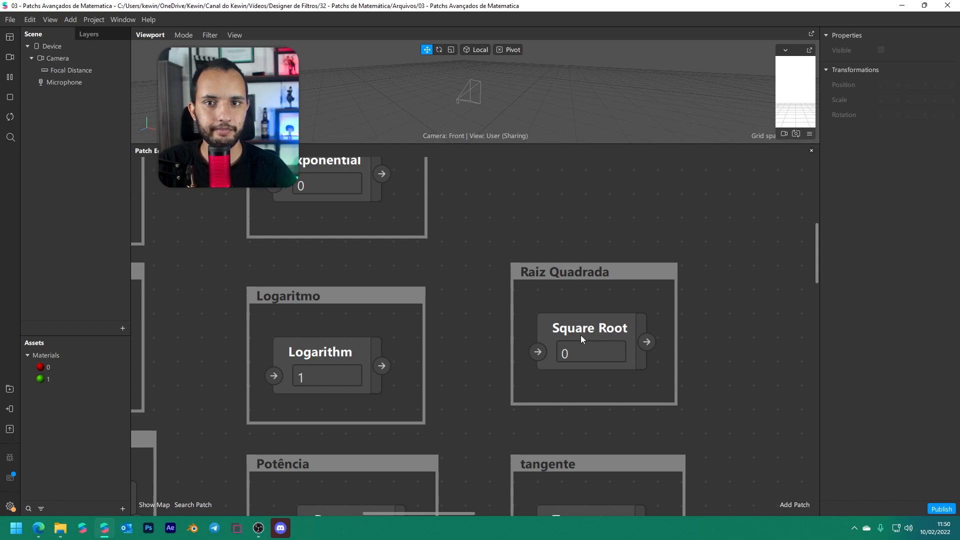
scroll(581, 335, "down", 5)
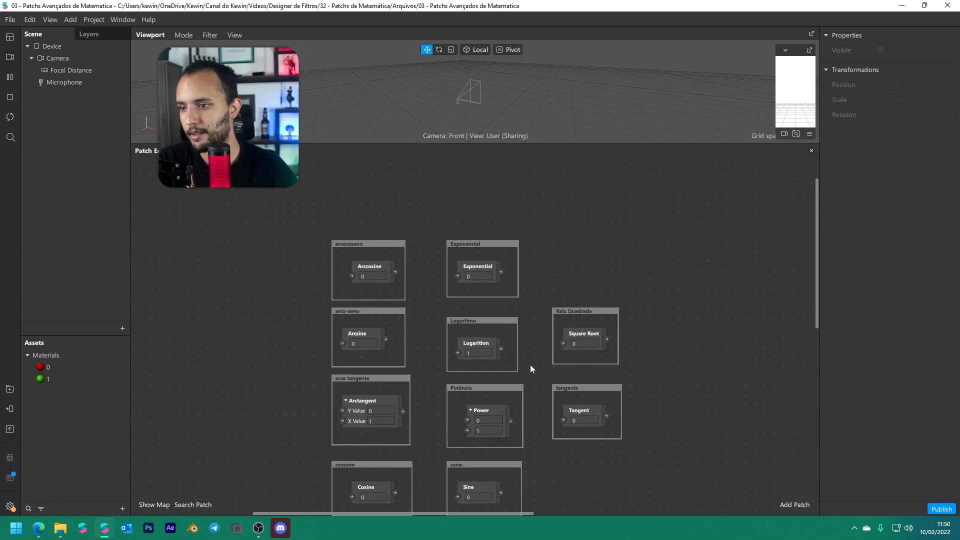
middle_click_drag(530, 369, 527, 292)
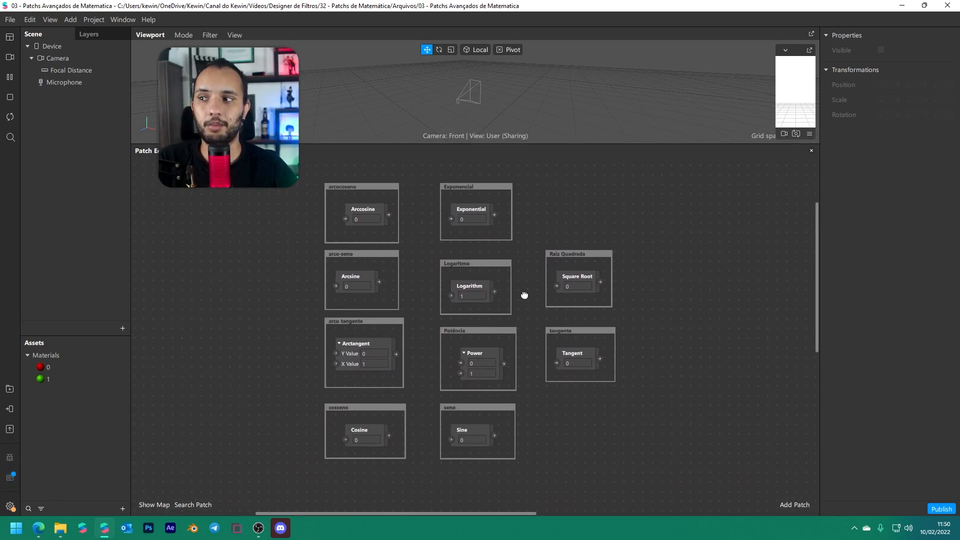
scroll(524, 296, "up", 1)
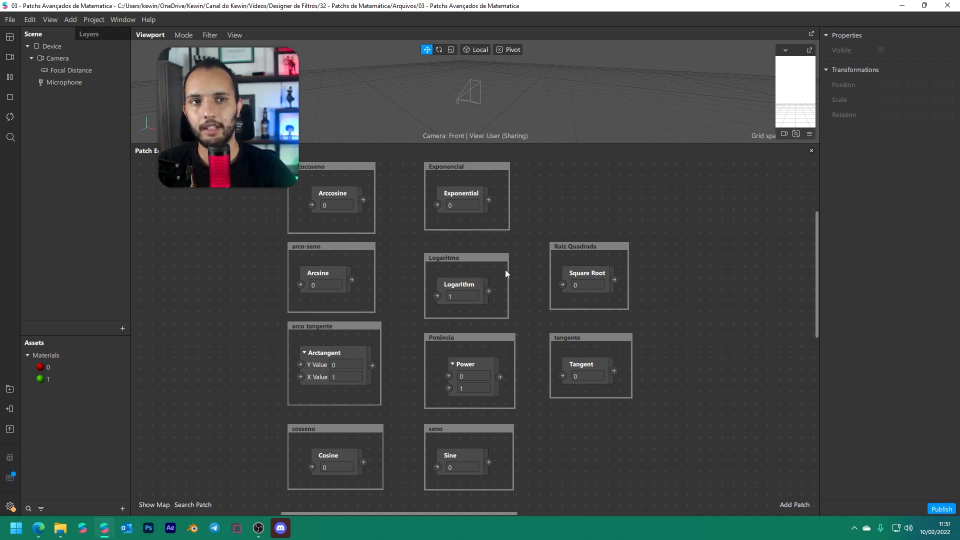
middle_click_drag(577, 217, 652, 214)
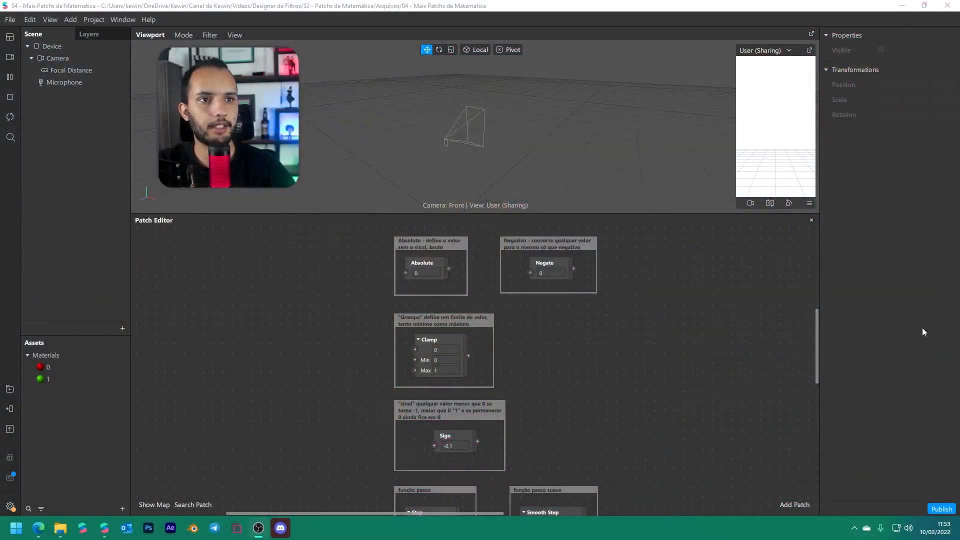
Examine the Mix patch and its Alpha input in the Mistura group of the 04 - Mais Patchs de Matematica project
left_click(515, 331)
scroll(515, 331, "up", 3)
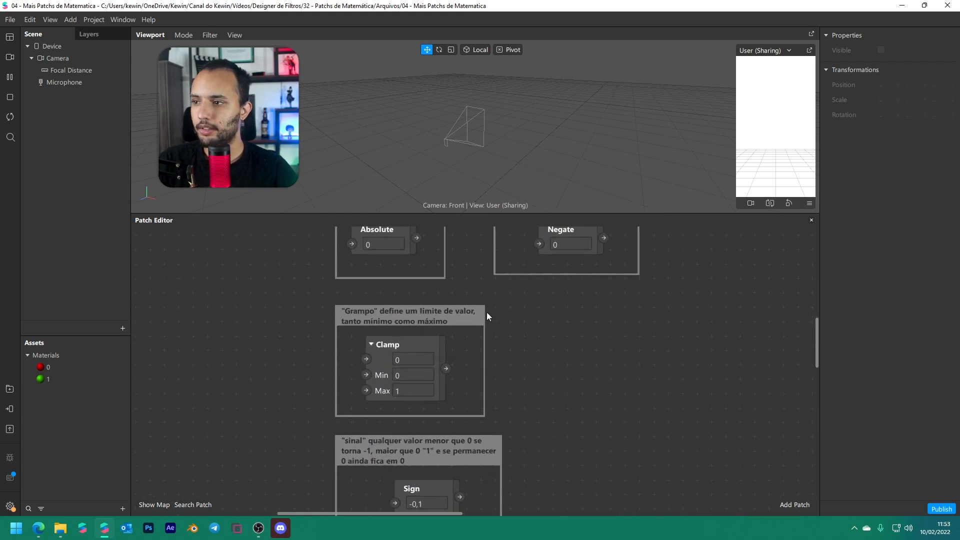
scroll(487, 312, "up", 5)
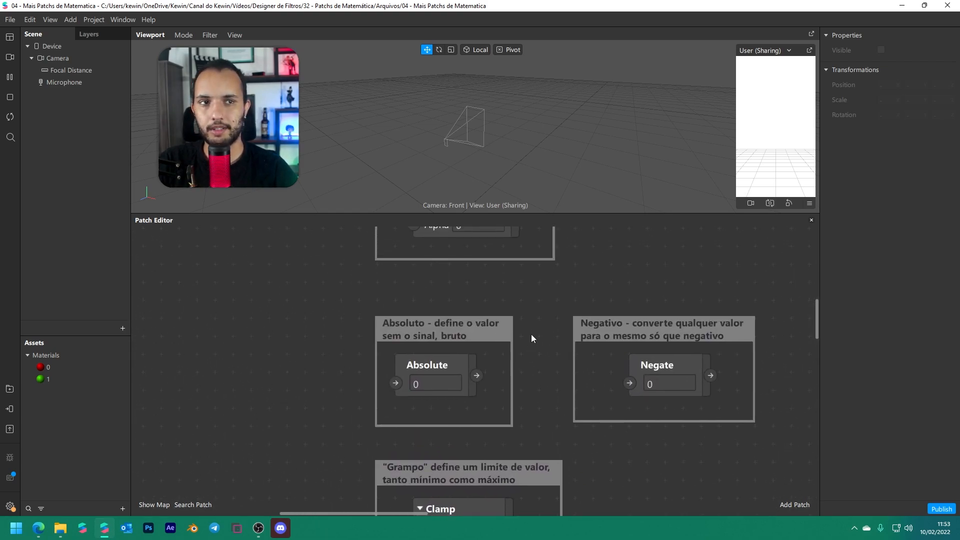
scroll(531, 334, "up", 5)
scroll(467, 351, "up", 3)
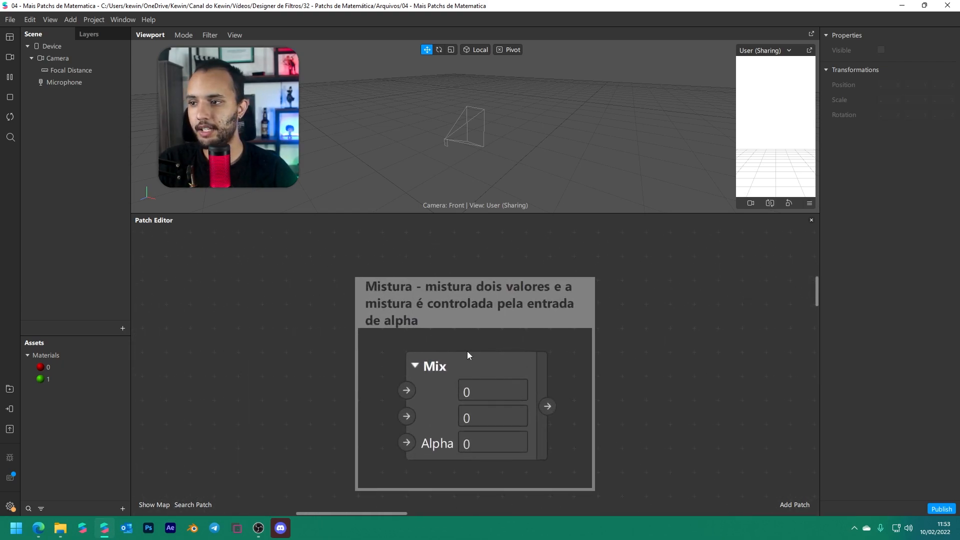
left_click_drag(662, 386, 657, 357)
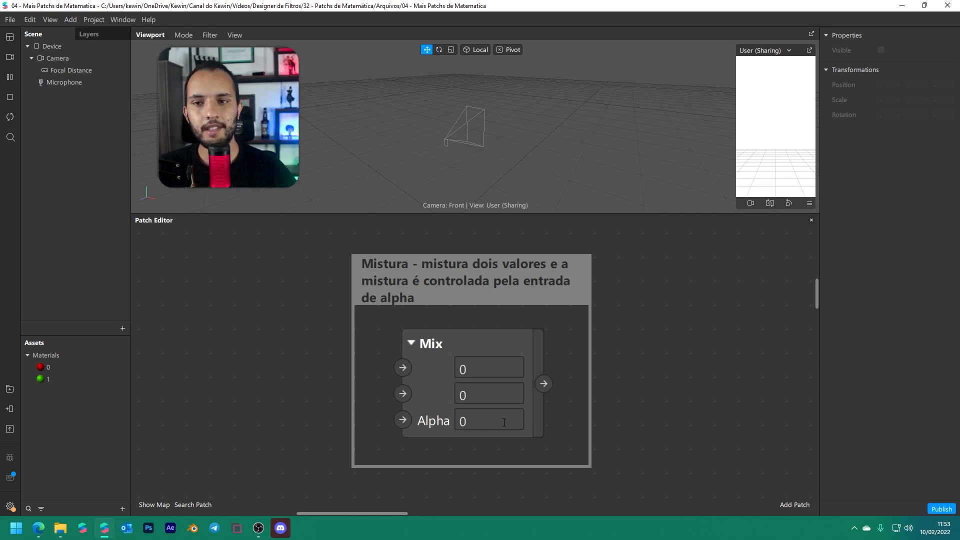
left_click(498, 424)
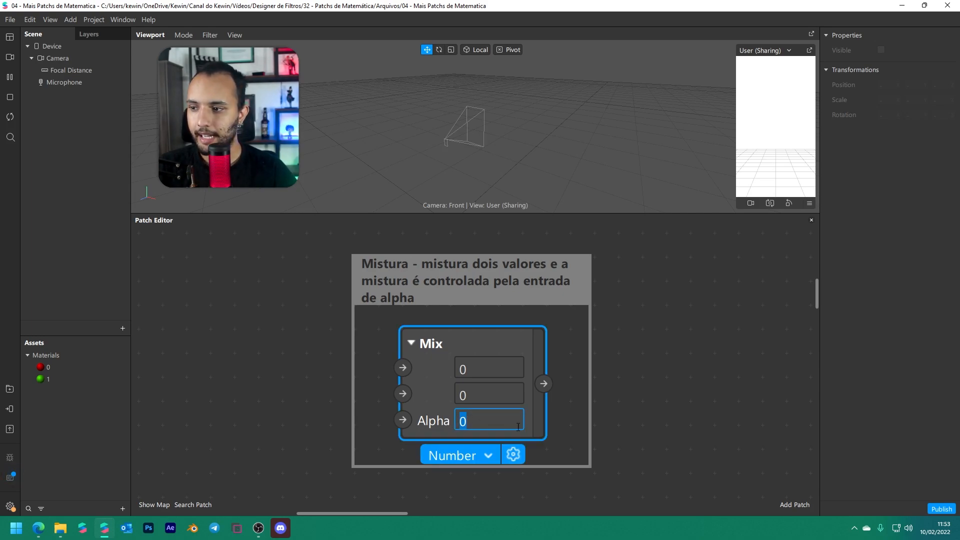
left_click(565, 428)
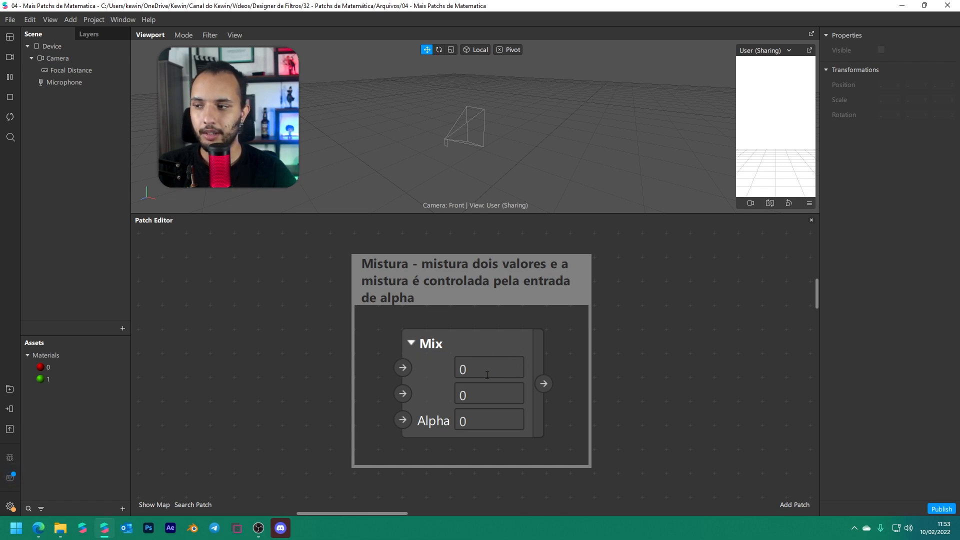
Add a Value patch connected to the Mix patch's output and place it beside the Mistura group
left_click_drag(544, 383, 679, 383)
type("value")
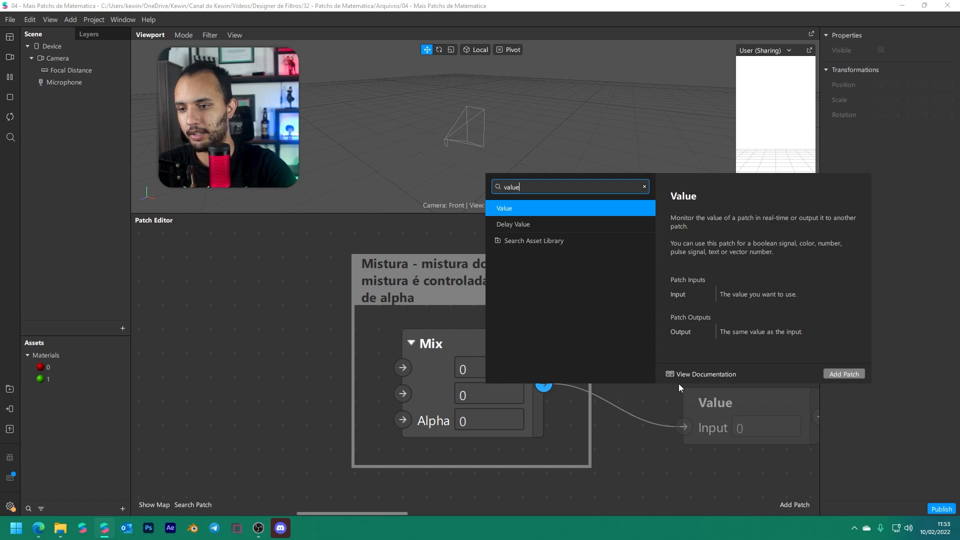
key("Return")
left_click_drag(730, 400, 689, 365)
Set the Mix patch's second input to 1 and move the Value patch up level with the Mix patch
left_click(477, 389)
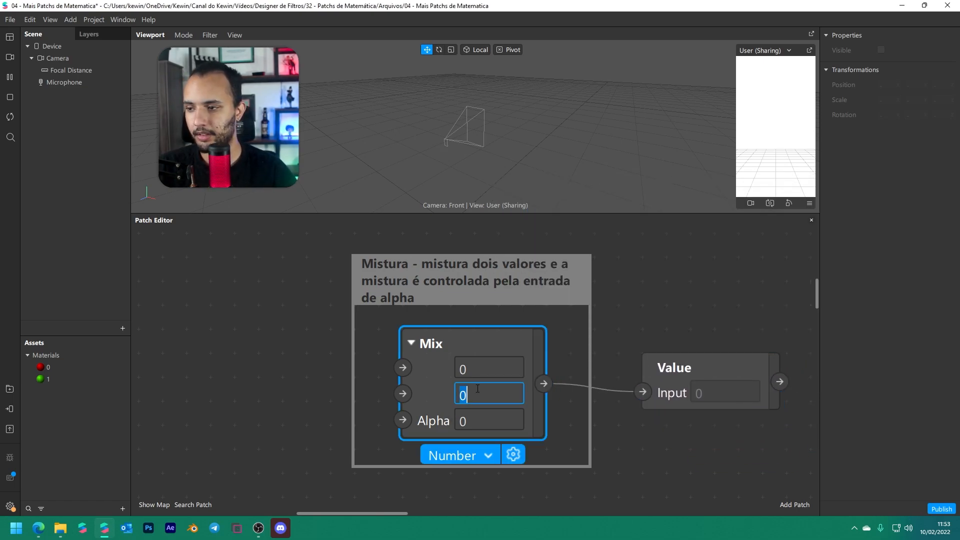
type("1")
left_click(557, 425)
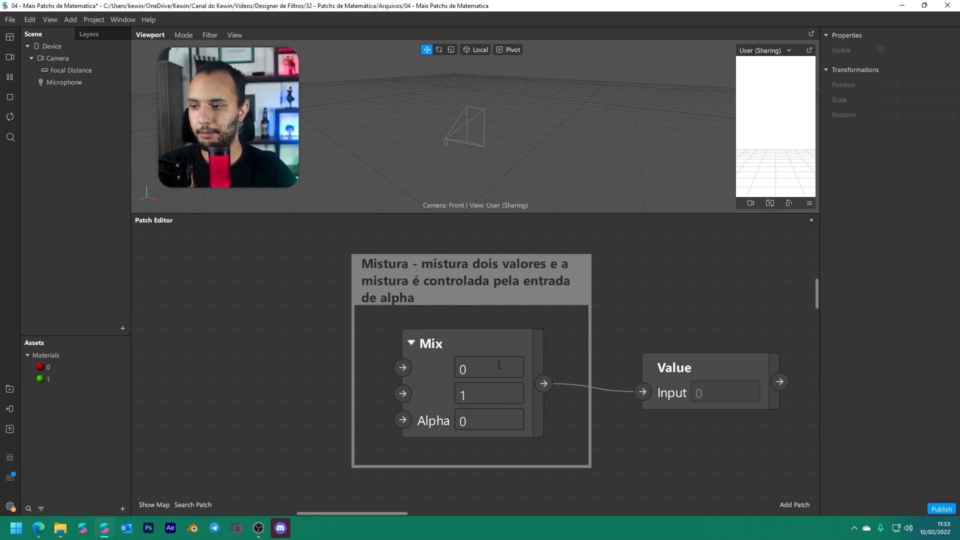
left_click(473, 371)
left_click(464, 369)
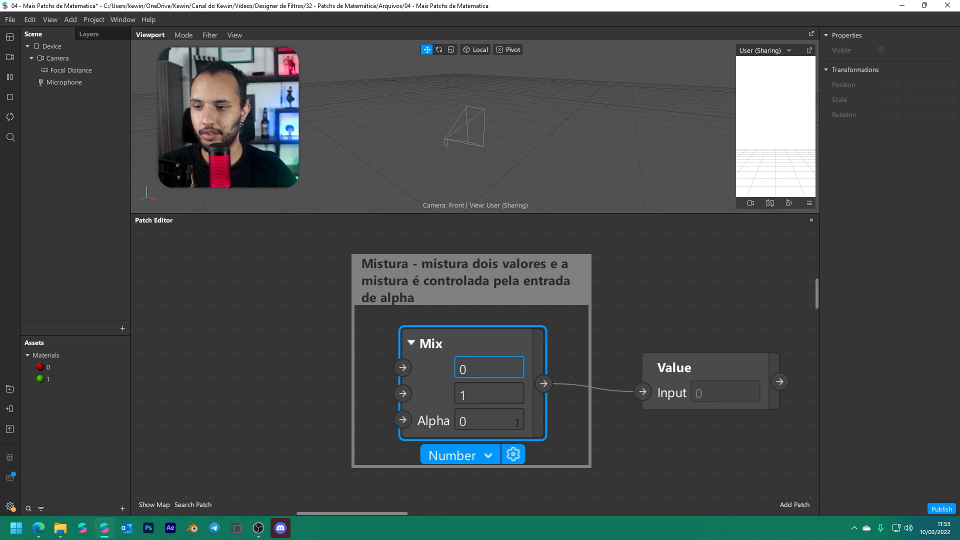
left_click_drag(692, 384, 689, 371)
left_click(600, 413)
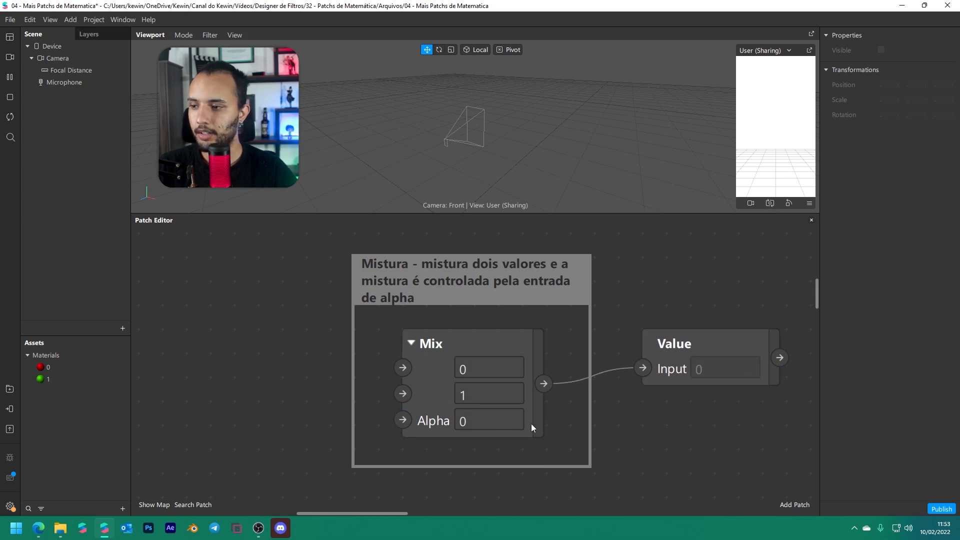
Set the Mix patch's Alpha value to 1
left_click(495, 420)
key("ctrl+a")
type("1")
key("Return")
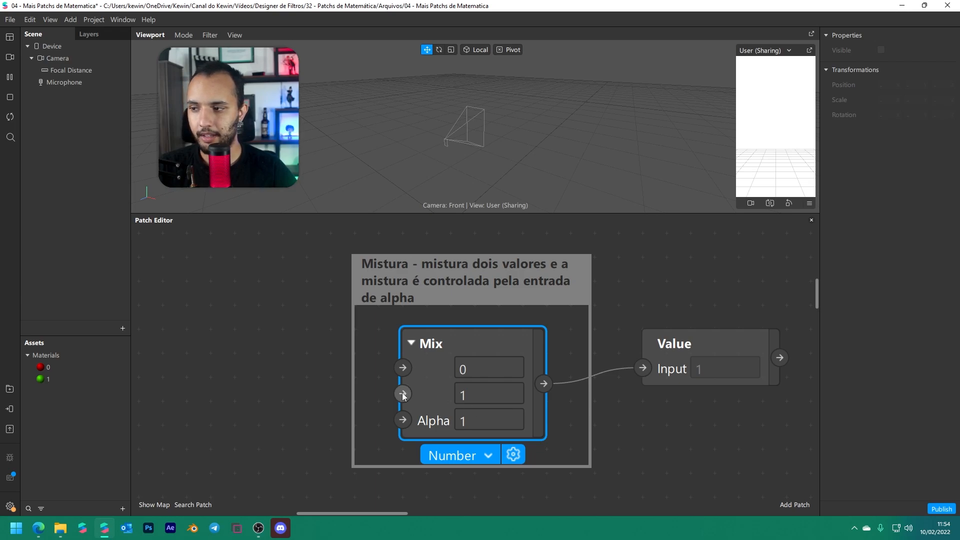
left_click(402, 393)
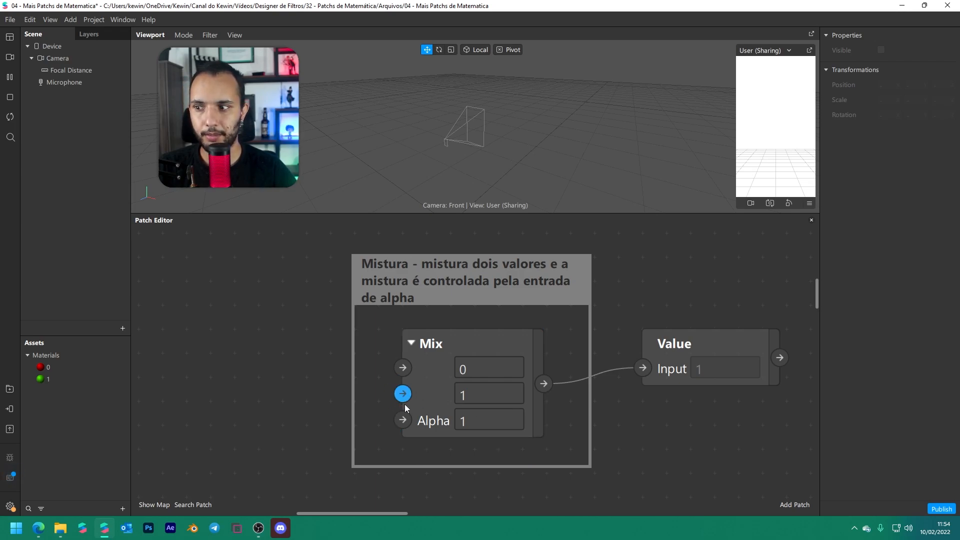
Set the Mix patch's Alpha value to 0,5
double_click(499, 420)
type("0,")
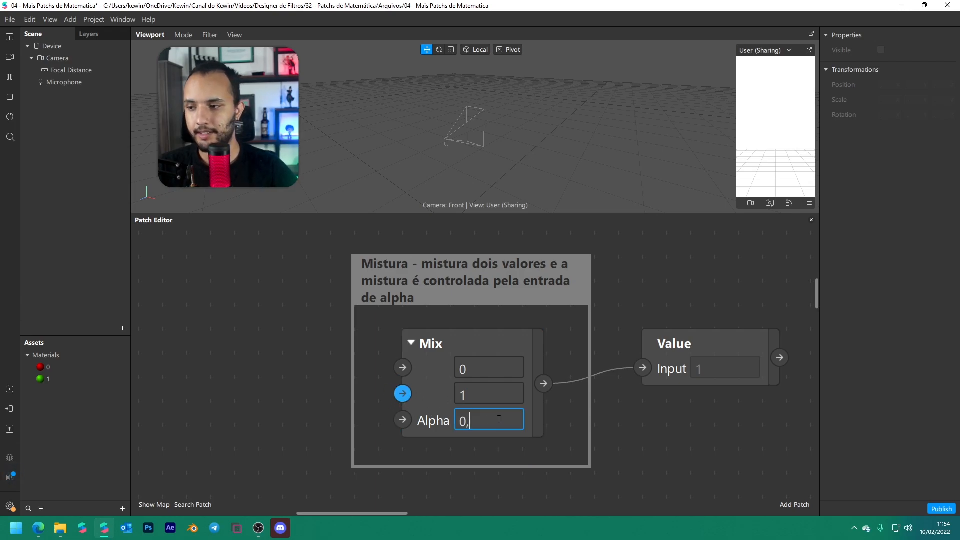
type("5")
key("Return")
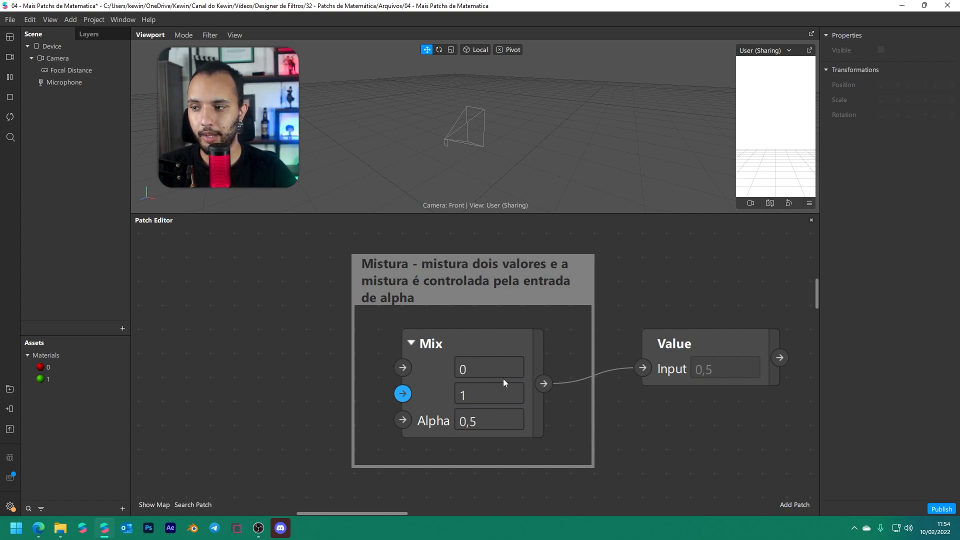
Set the Mix patch's second input to 2 and its Alpha to 0,3
double_click(476, 400)
type("2")
key("Return")
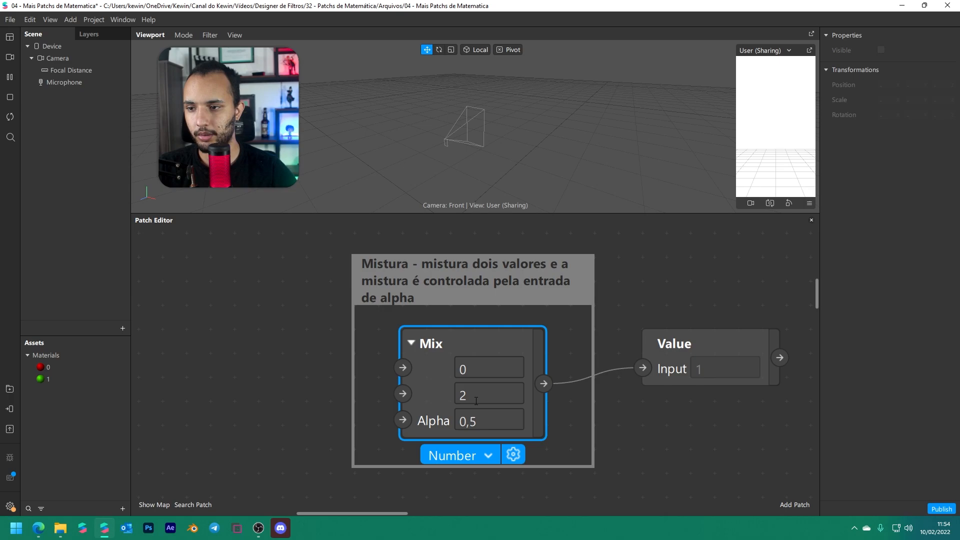
double_click(486, 423)
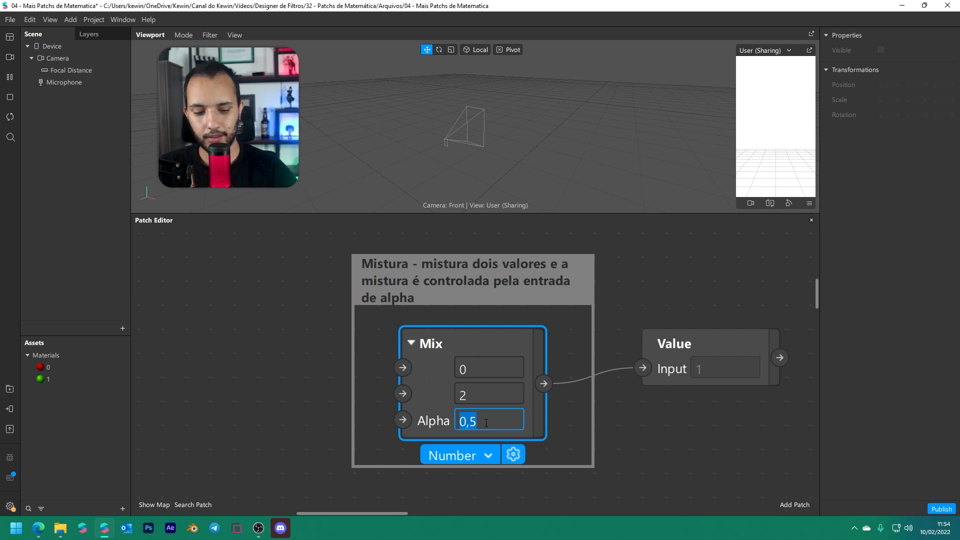
type("0,3")
key("Return")
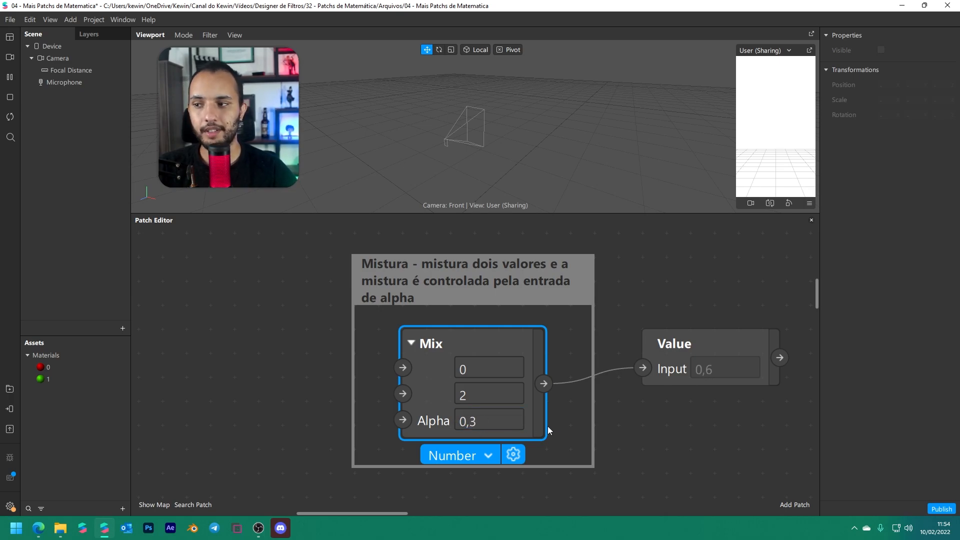
left_click(578, 431)
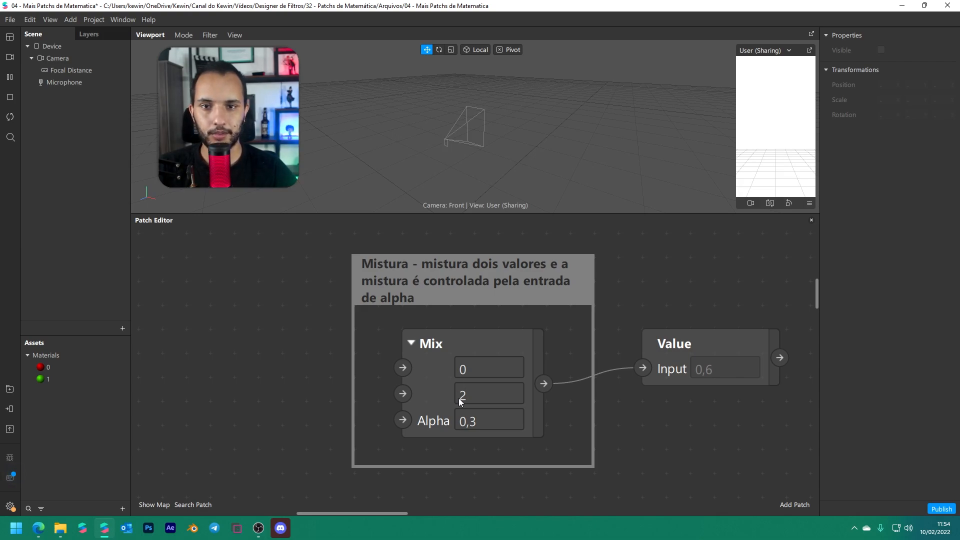
Change the Mix patch's value type from Number to Color
left_click(441, 400)
left_click(628, 439)
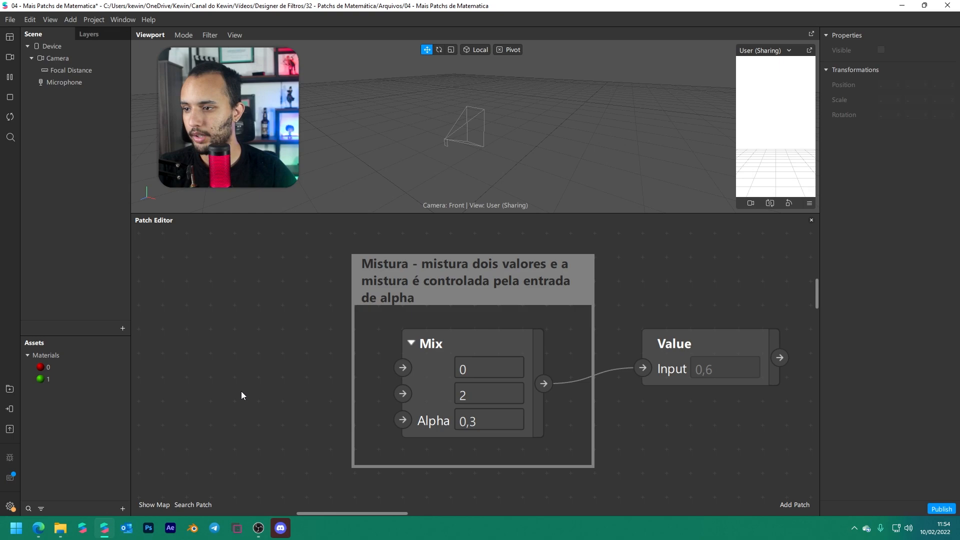
left_click(427, 389)
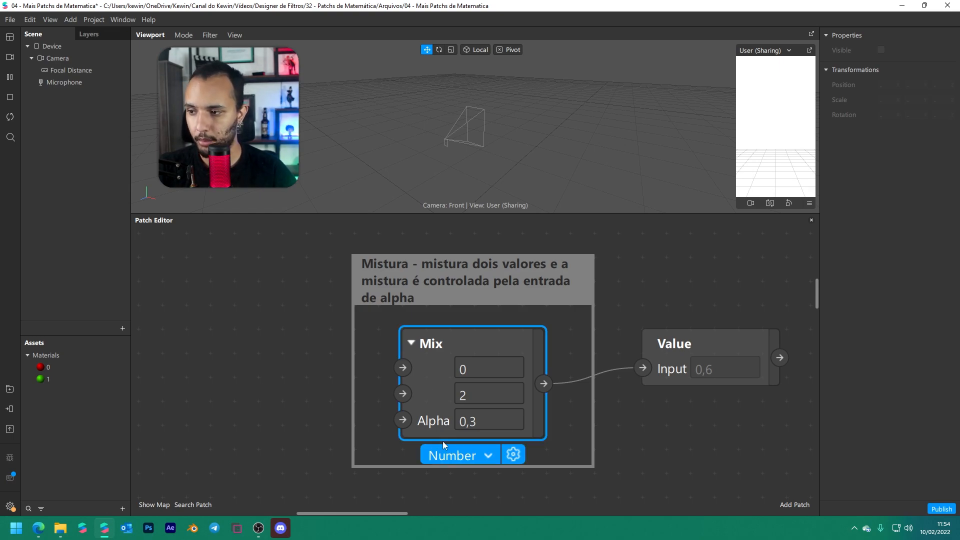
left_click(448, 454)
left_click(454, 464)
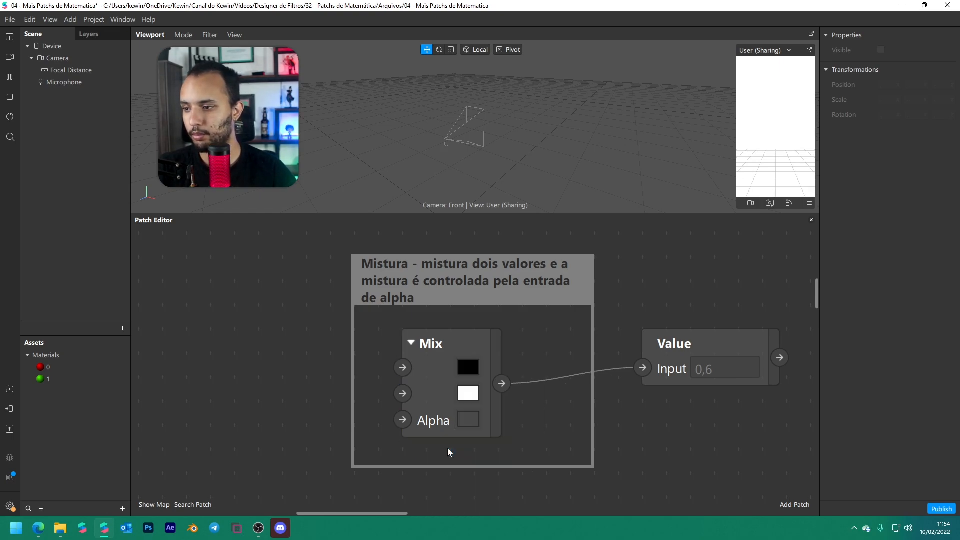
Set the Mix patch's first colour to light green #55ff7f and its second colour to light orange #ffaa7f
left_click(468, 368)
left_click(446, 223)
left_click(540, 352)
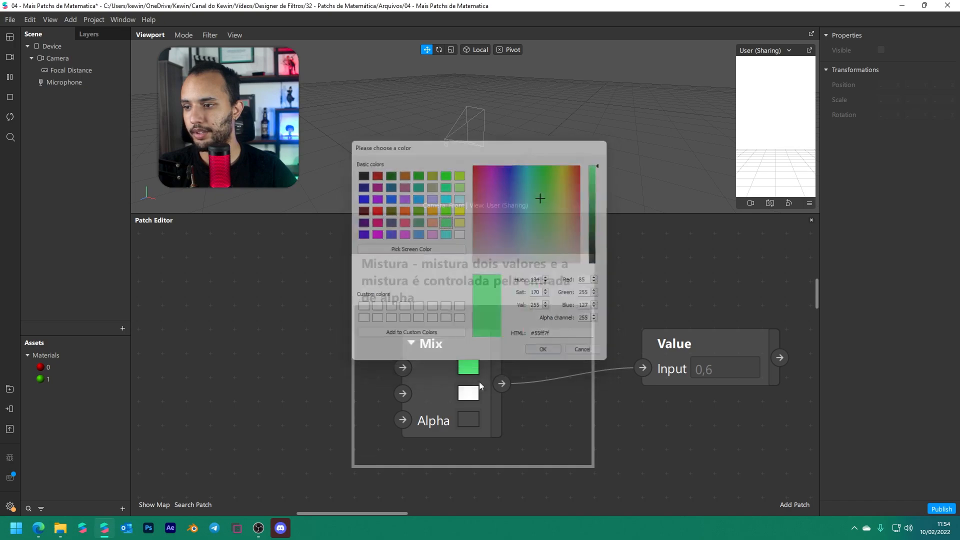
left_click(468, 393)
left_click(432, 223)
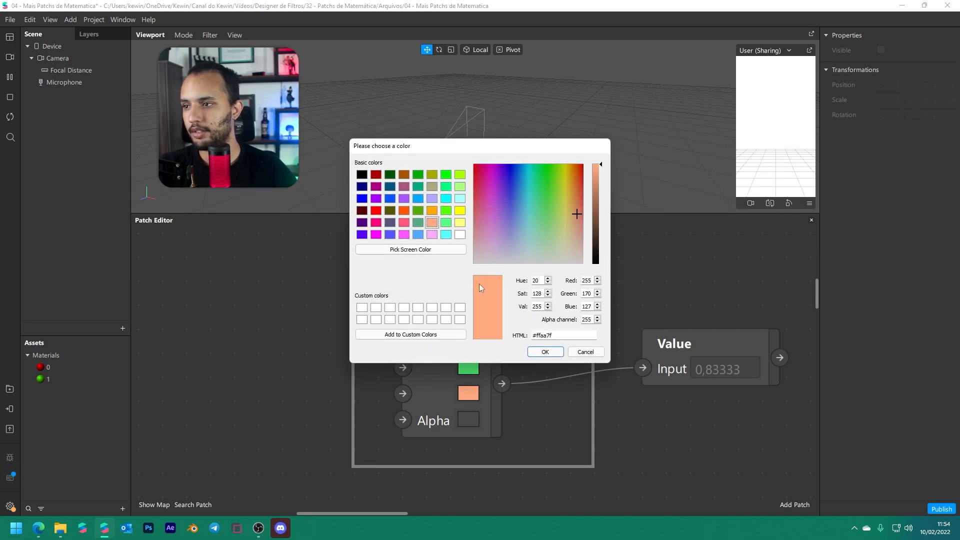
left_click(545, 352)
Change the Value patch's type to Color and move the patch slightly down
left_click(704, 350)
left_click(693, 403)
left_click(691, 415)
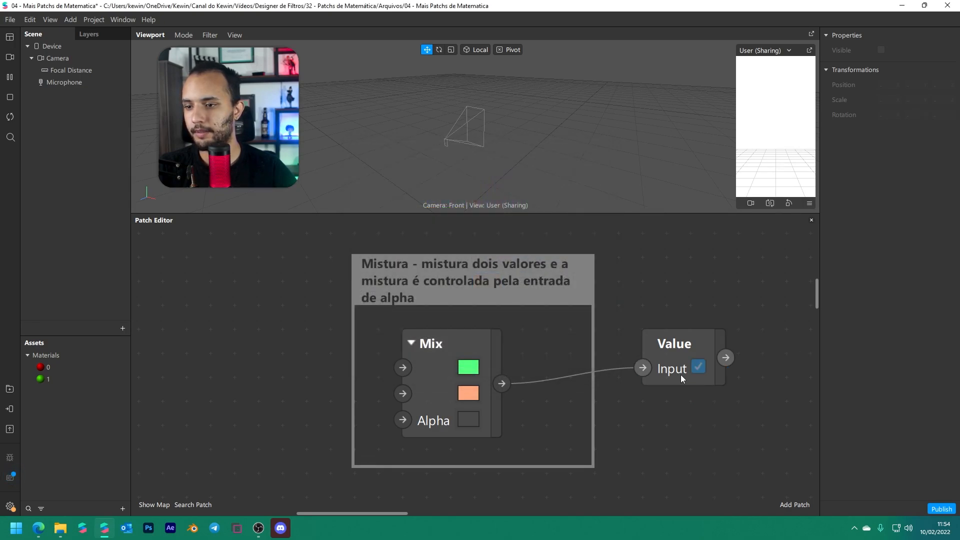
left_click(665, 400)
left_click(662, 423)
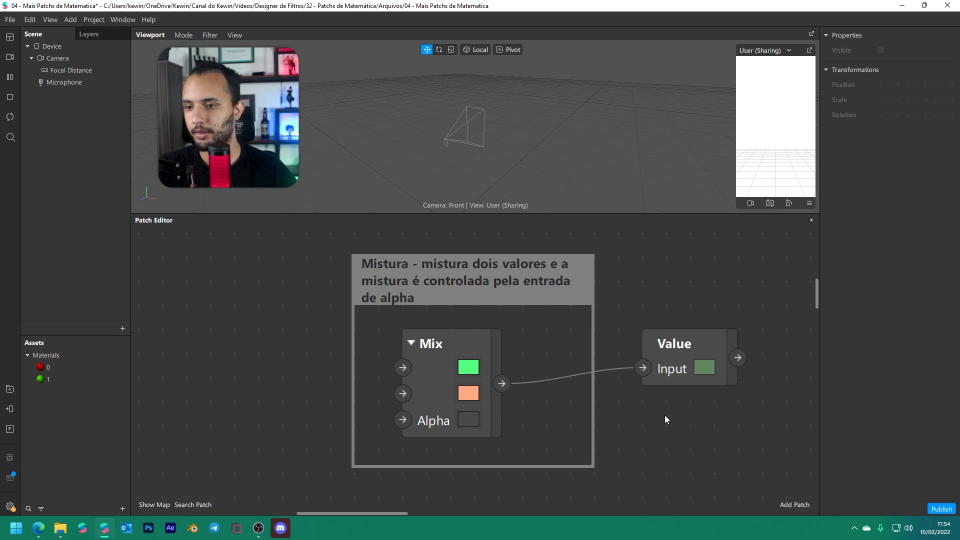
left_click_drag(677, 380, 672, 403)
left_click(469, 397)
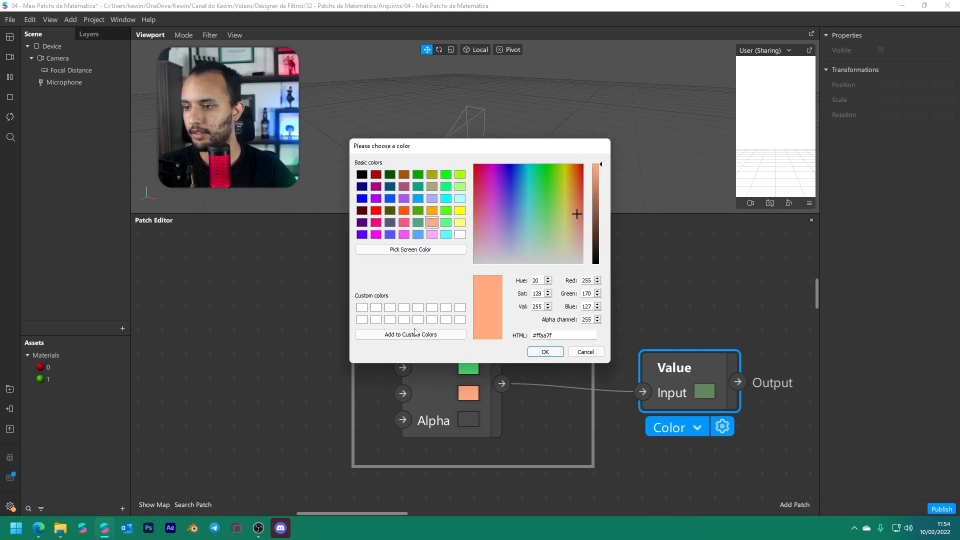
left_click(584, 351)
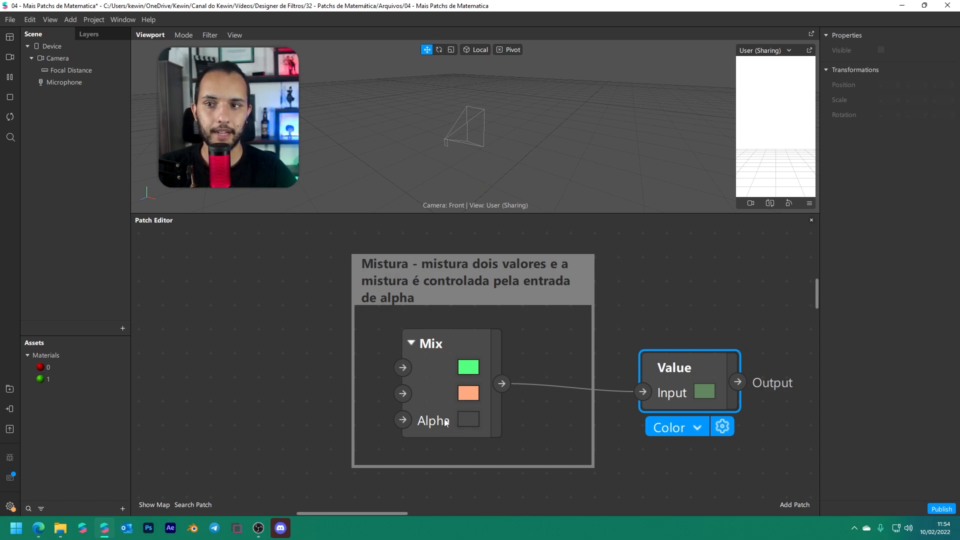
Set the Mix patch's Alpha colour to white, #ffffff, with the alpha channel at 255
left_click(470, 424)
left_click(585, 320)
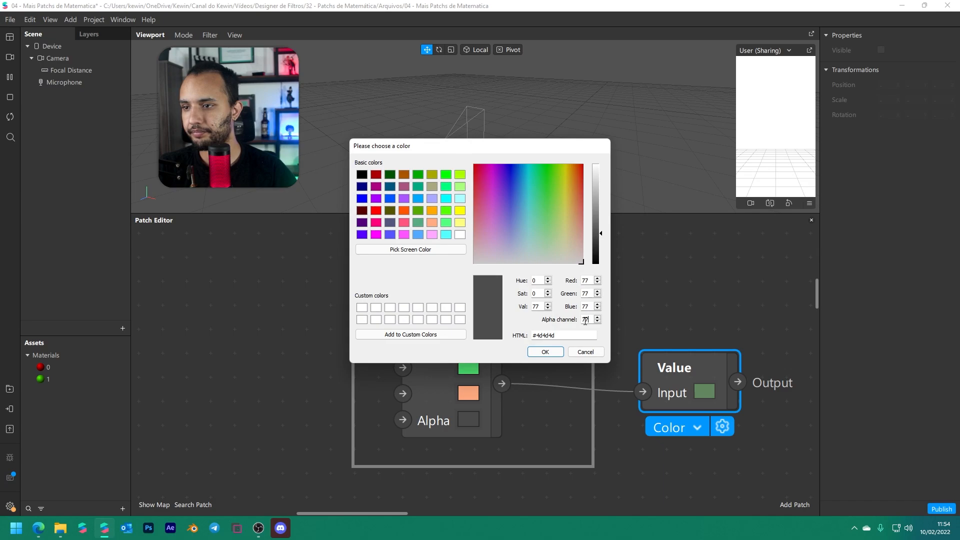
double_click(585, 321)
type("255")
key("Return")
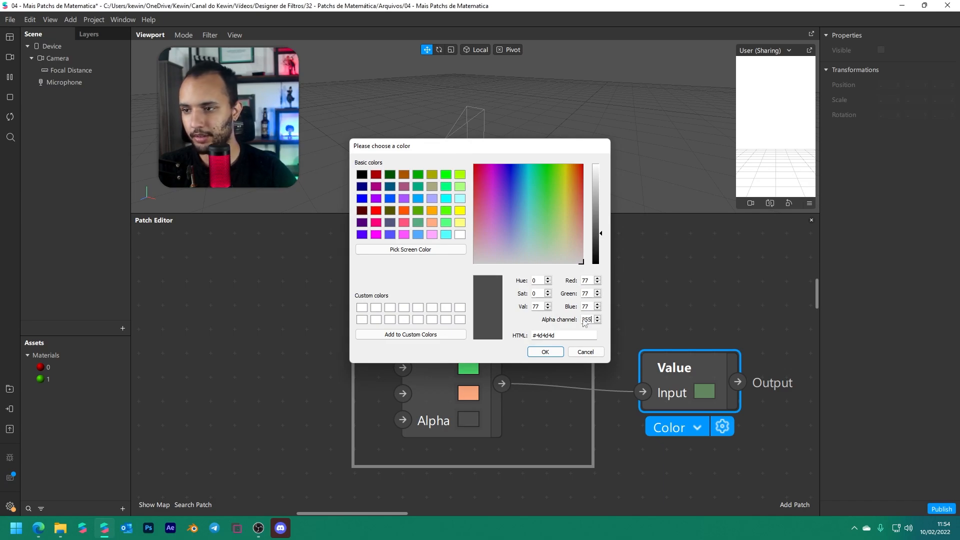
left_click(475, 420)
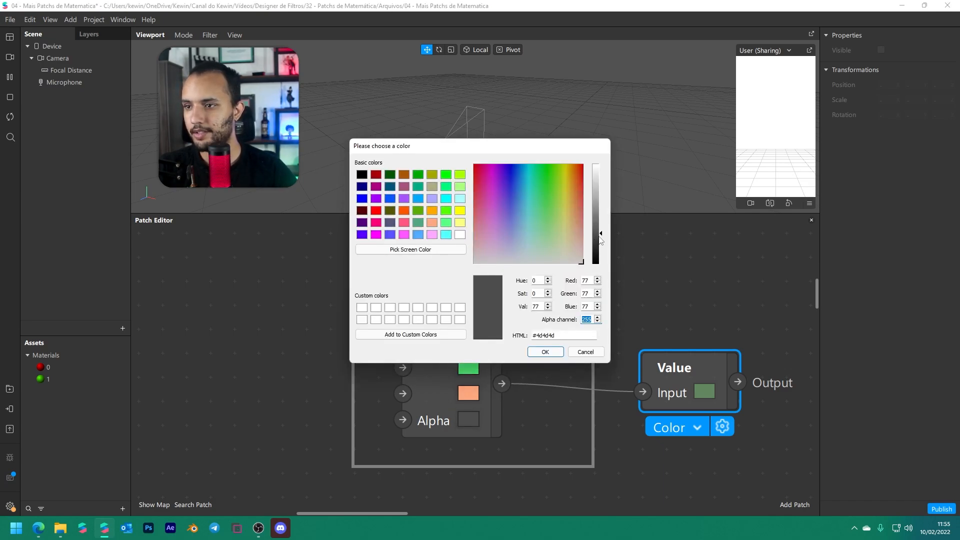
left_click_drag(600, 233, 604, 160)
left_click(546, 351)
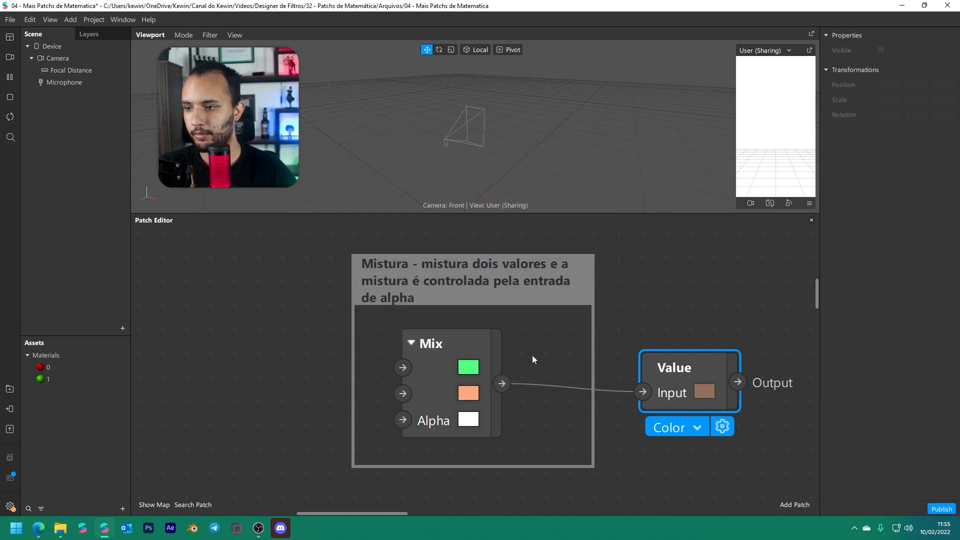
Darken the Mix patch's Alpha colour to black, #000000
left_click(469, 420)
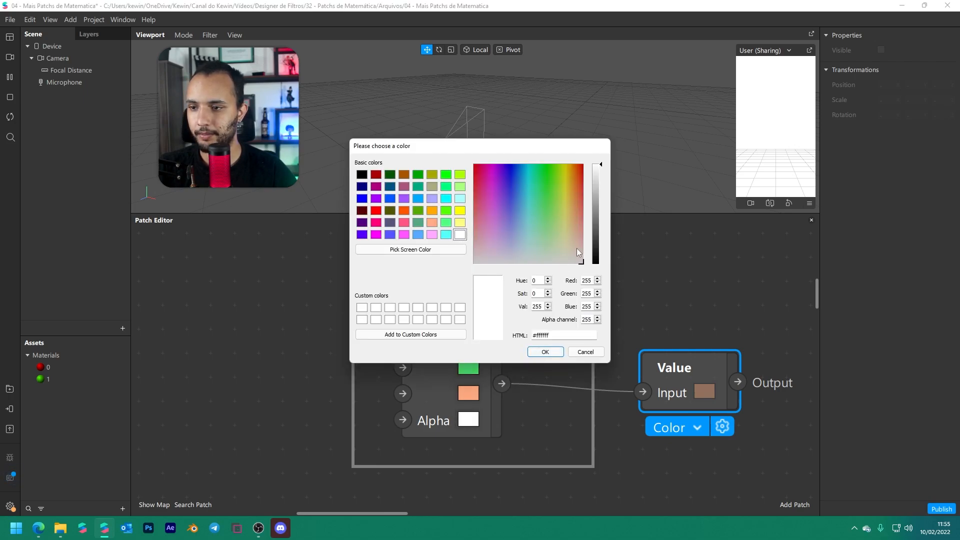
left_click(600, 209)
left_click_drag(600, 211, 598, 300)
left_click(545, 352)
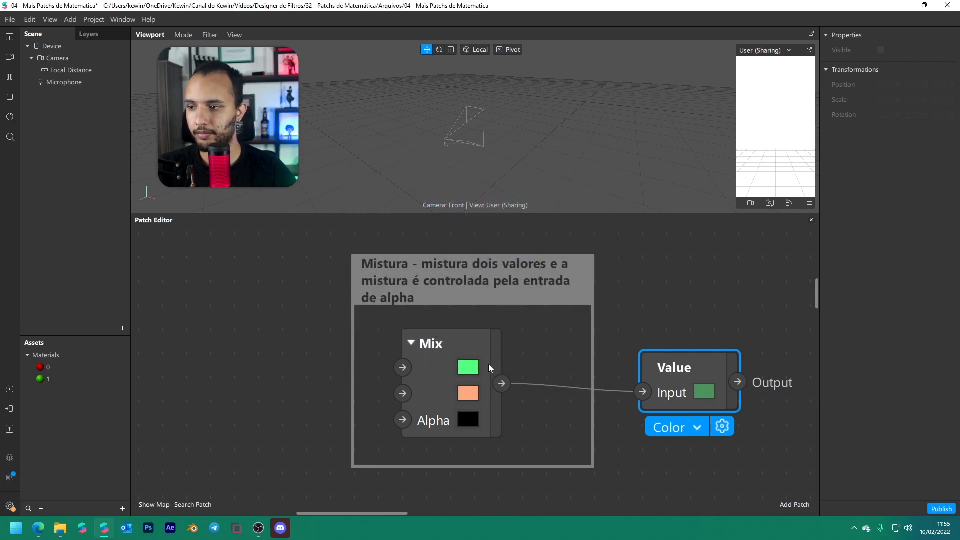
Set the Mix patch's Alpha colour to a medium grey and move the Value patch back up beside the Mix patch
left_click(464, 426)
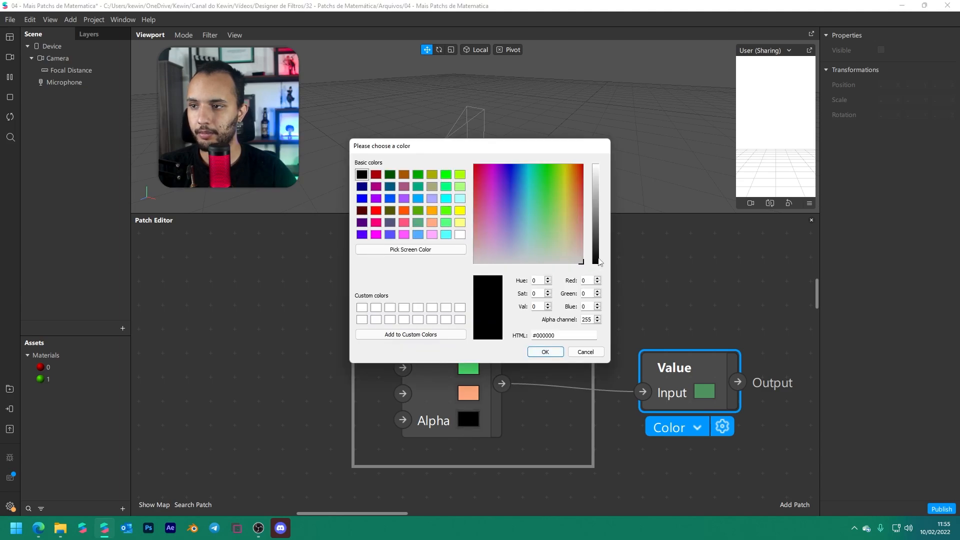
left_click_drag(600, 262, 603, 215)
left_click(545, 352)
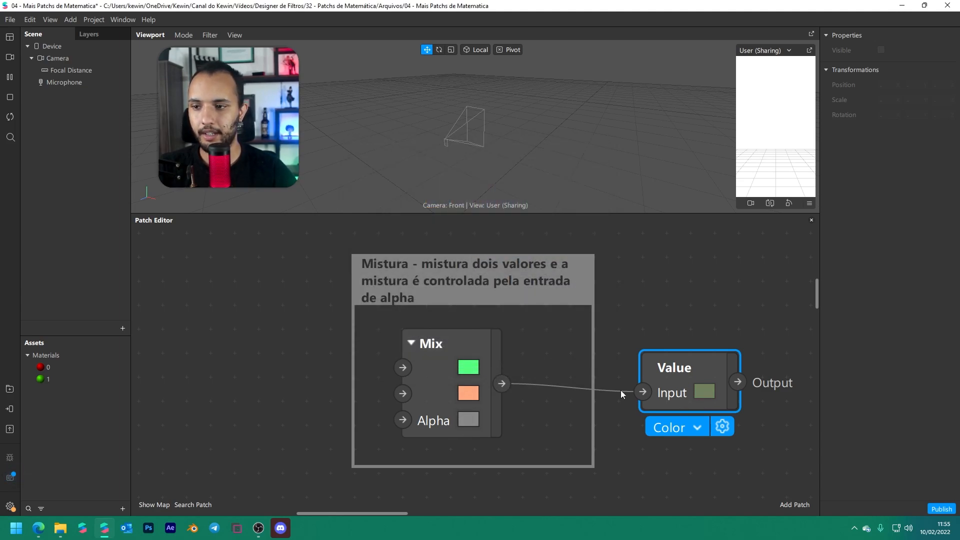
left_click_drag(685, 374, 684, 345)
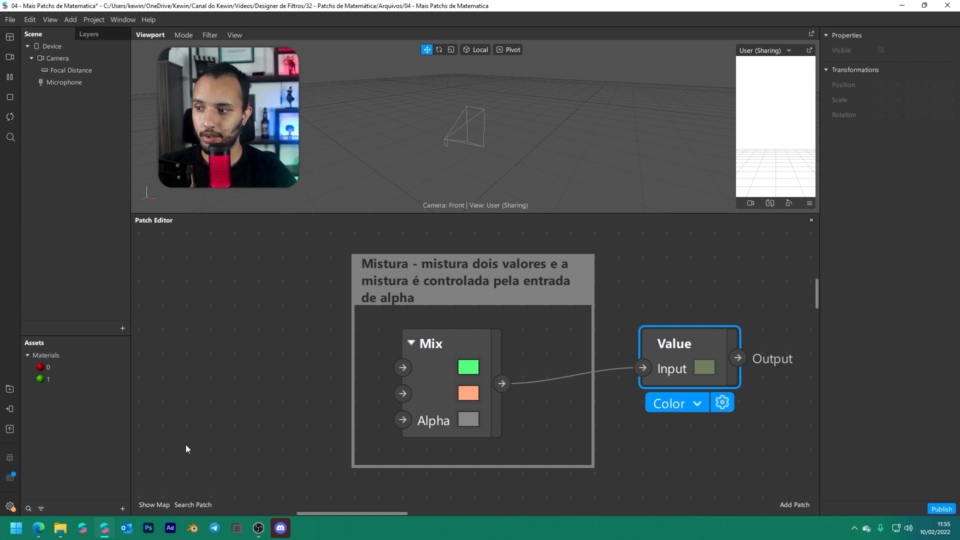
Set the Mix patch's Alpha colour from grey to black, #000000
left_click(469, 419)
left_click_drag(600, 233, 600, 264)
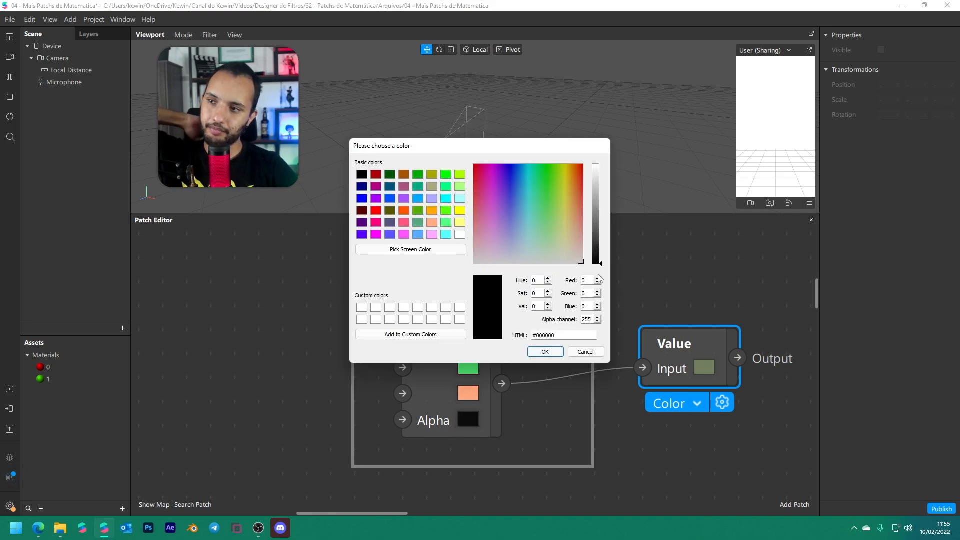
left_click(545, 352)
Set the Mix patch's Alpha colour to white and move the patch slightly right inside its comment frame
left_click(469, 418)
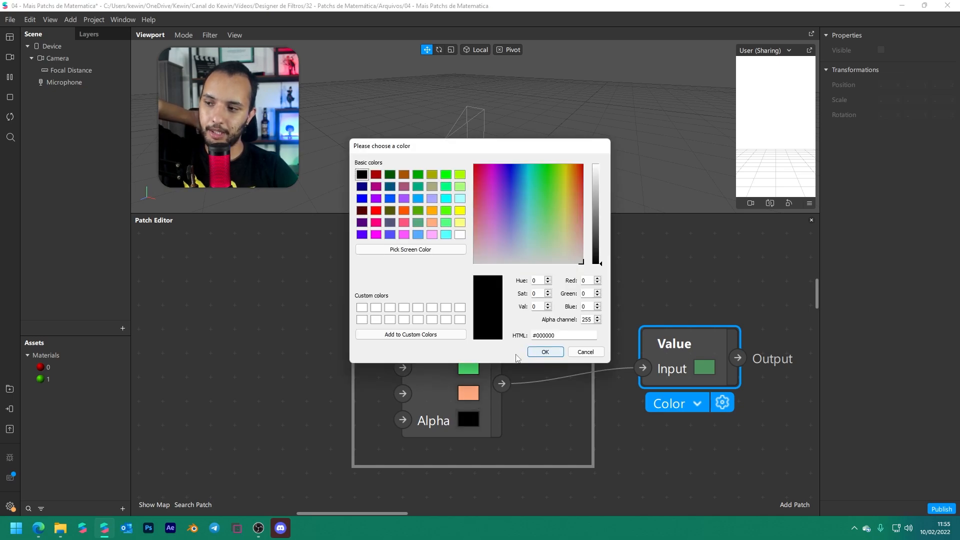
left_click_drag(600, 264, 600, 161)
left_click(543, 351)
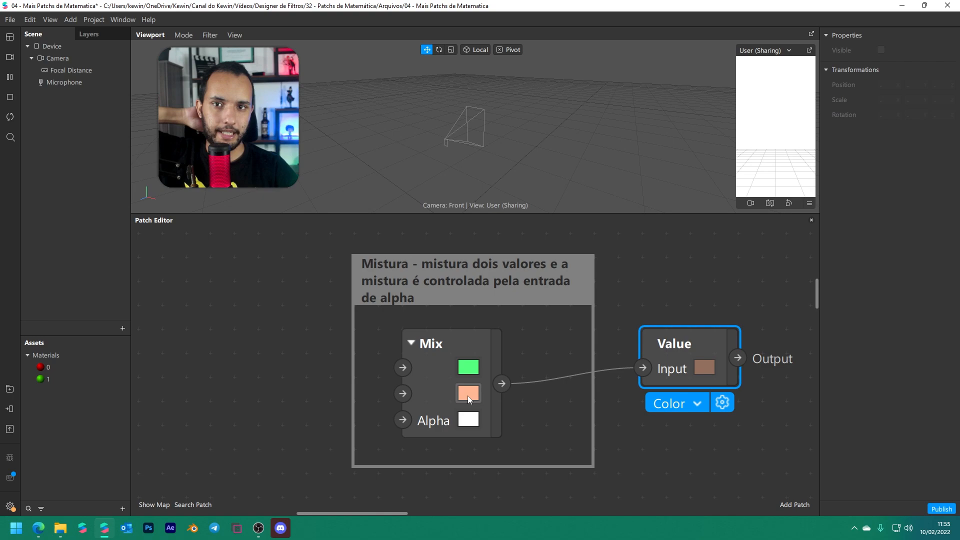
left_click(446, 380)
left_click_drag(446, 384, 456, 383)
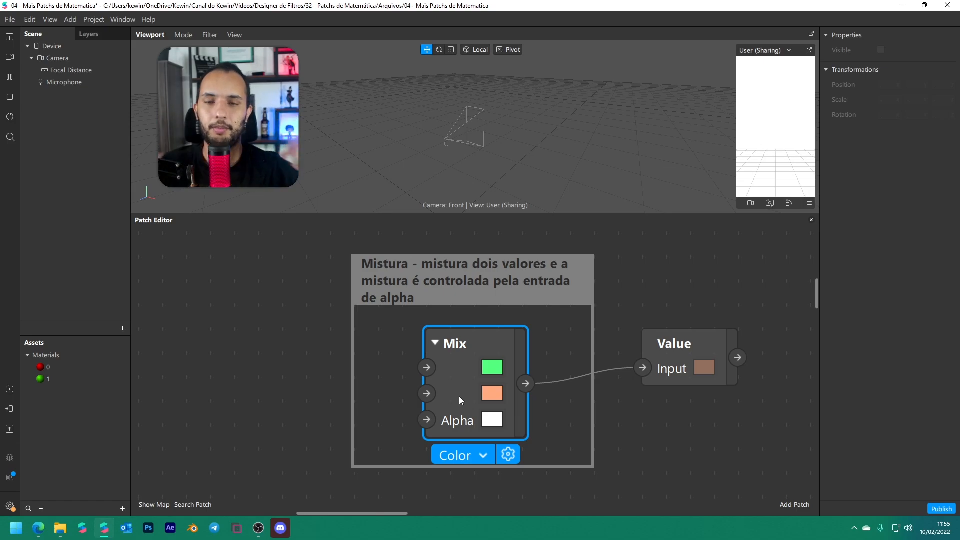
Set the Mix patch's second colour to white and its first colour to black, keeping Alpha white
left_click(492, 393)
left_click(460, 234)
left_click(545, 351)
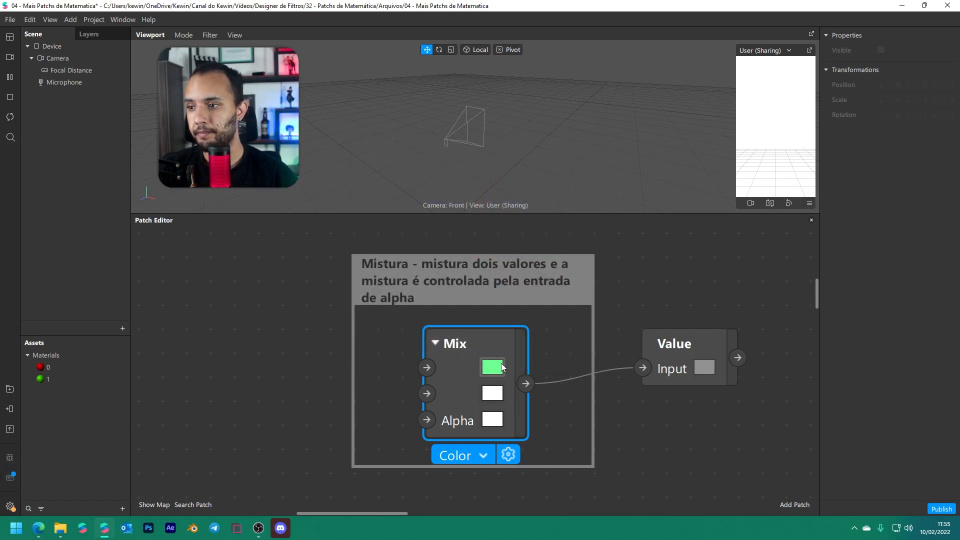
left_click(492, 368)
left_click(362, 175)
left_click(545, 352)
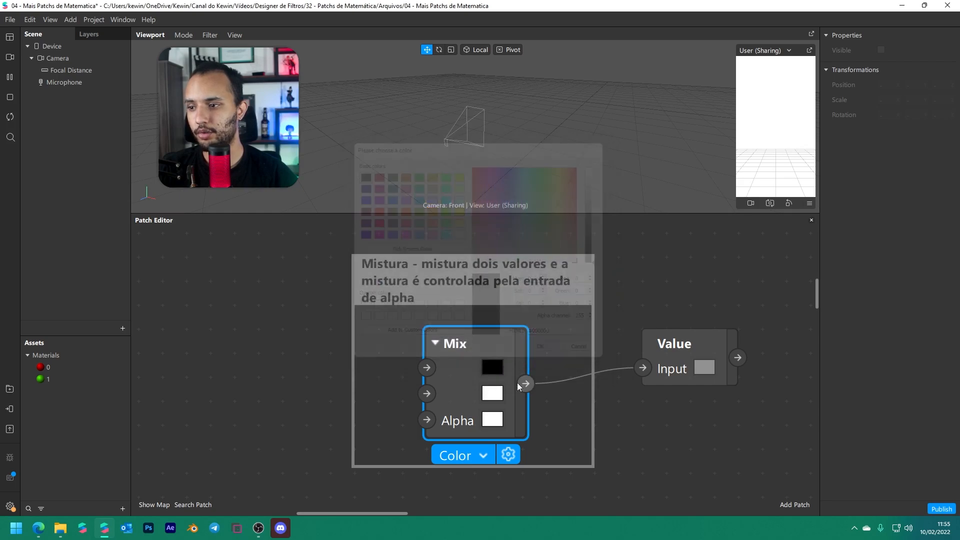
left_click(492, 419)
left_click(545, 351)
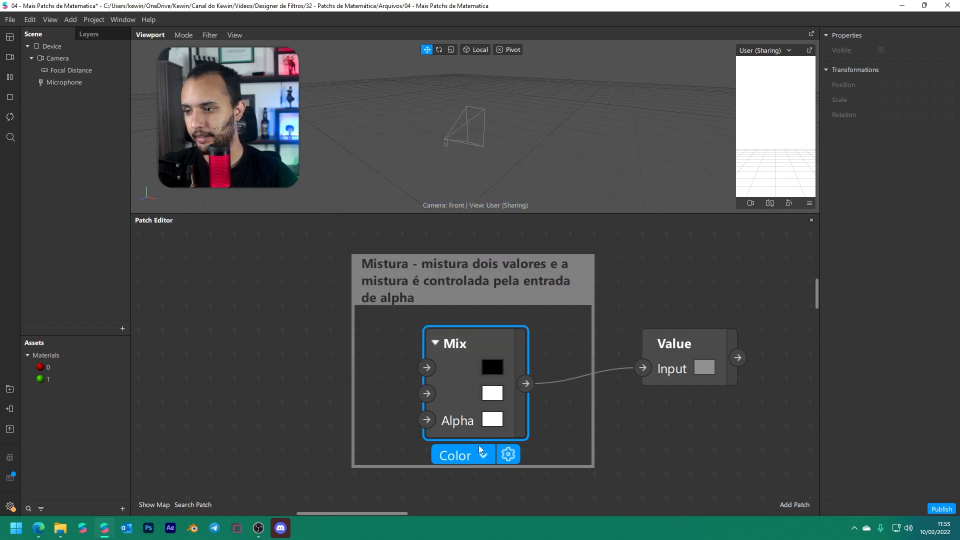
Switch the Mix patch back to the Number type and move it slightly left inside its comment frame
left_click(478, 450)
left_click(486, 461)
left_click_drag(455, 416, 431, 417)
Set the Mix patch's Alpha and second input to 0 and deselect the patch
left_click(478, 419)
type("0")
key("shift+Tab")
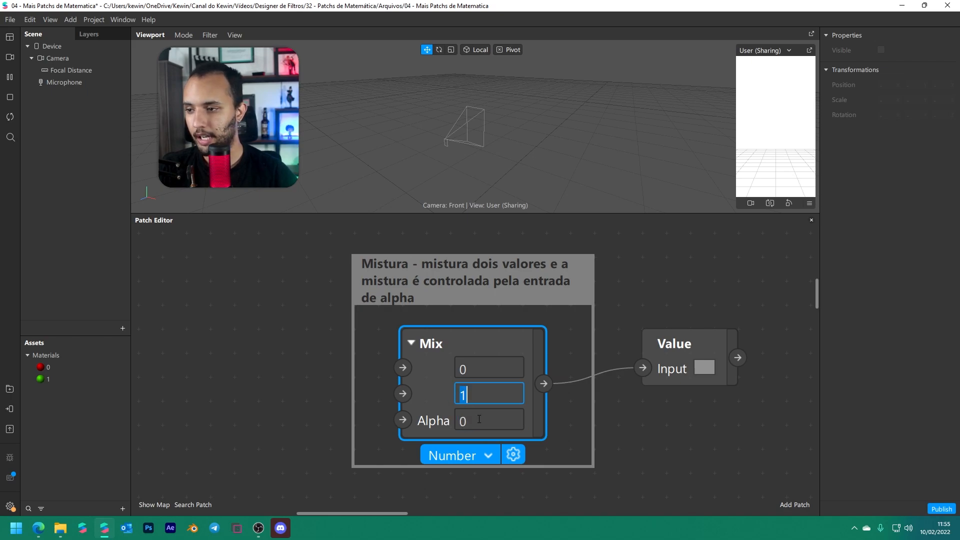
type("0")
left_click(712, 430)
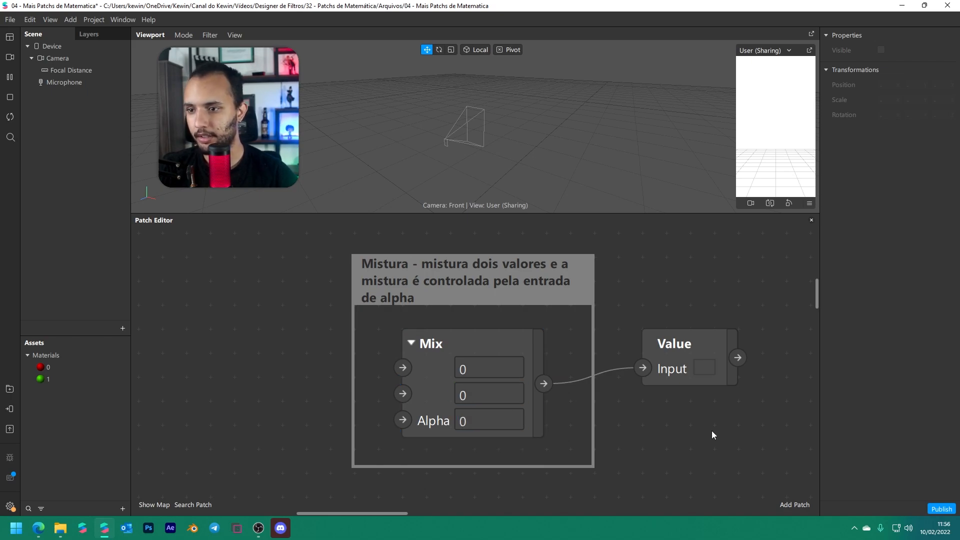
Delete the Value patch connected to the Mix patch's output and leave the Mix patch deselected
left_click(686, 380)
key("Delete")
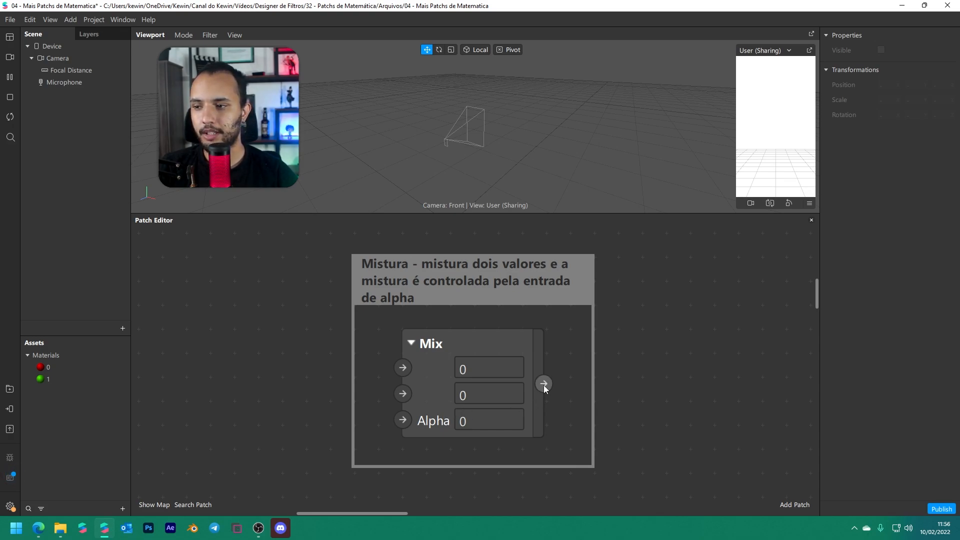
middle_click_drag(637, 389, 706, 380)
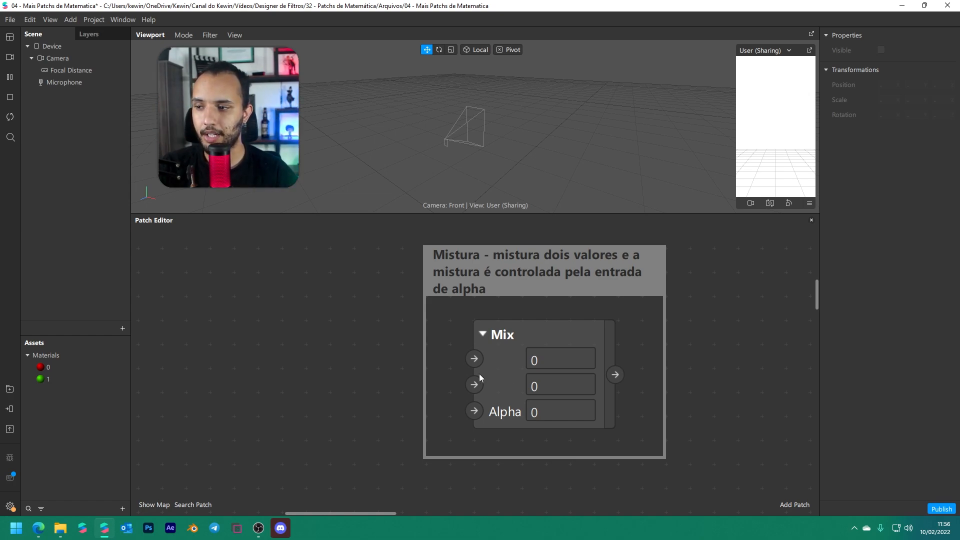
left_click(550, 412)
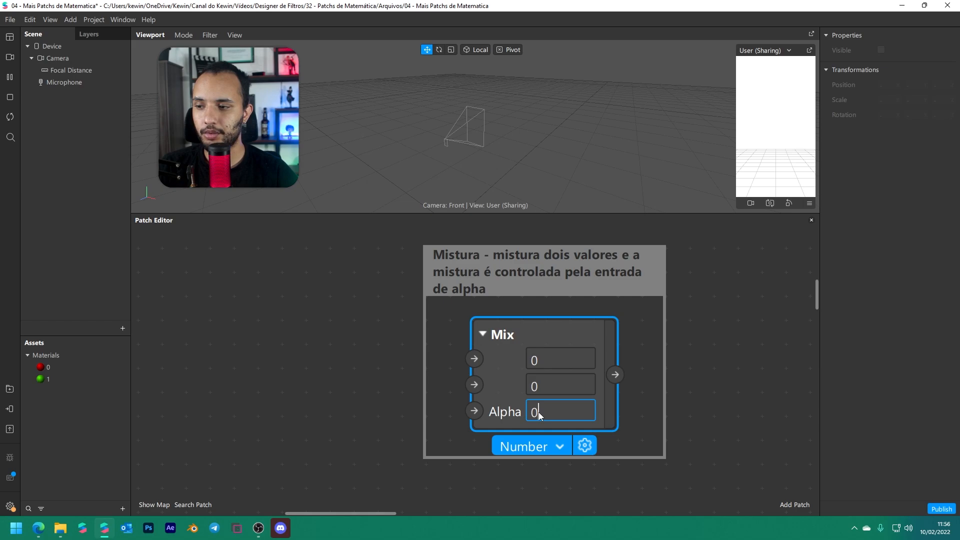
left_click(695, 378)
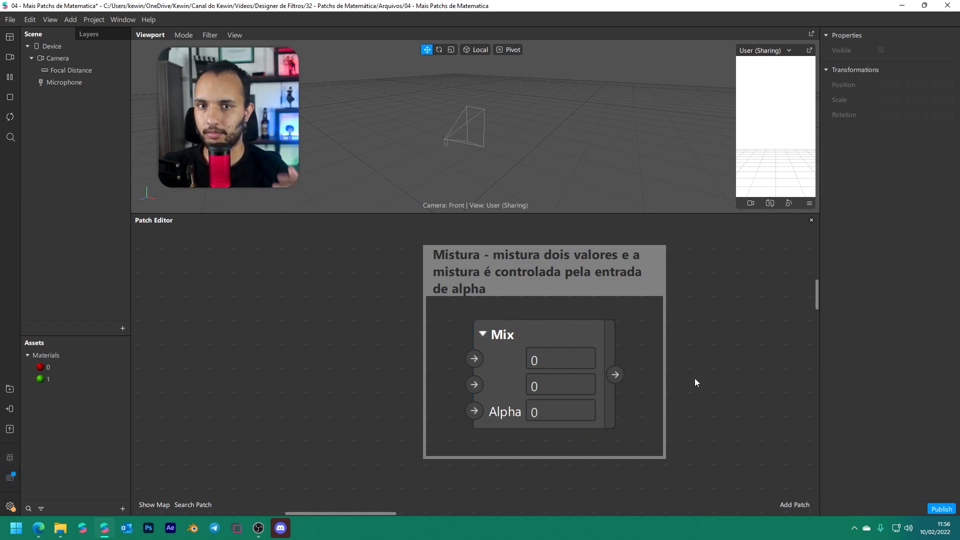
Set the Absolute patch's input to -1
scroll(688, 370, "down", 3)
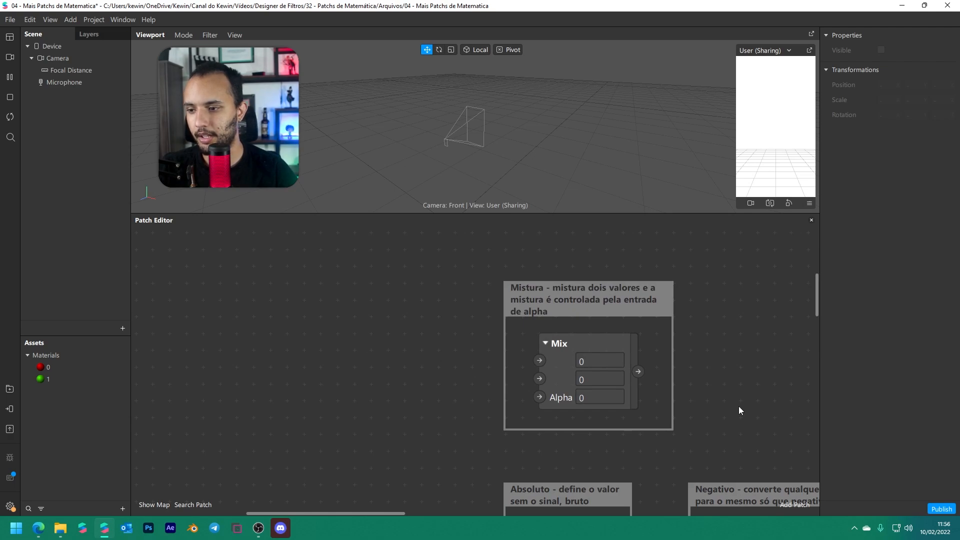
left_click_drag(739, 406, 720, 247)
scroll(634, 336, "up", 1)
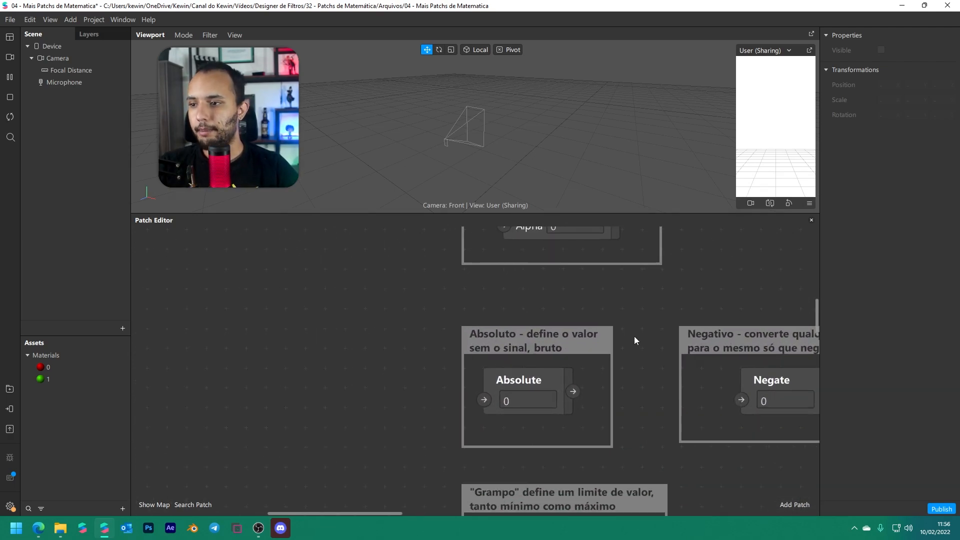
scroll(634, 336, "up", 2)
middle_click_drag(642, 379, 670, 351)
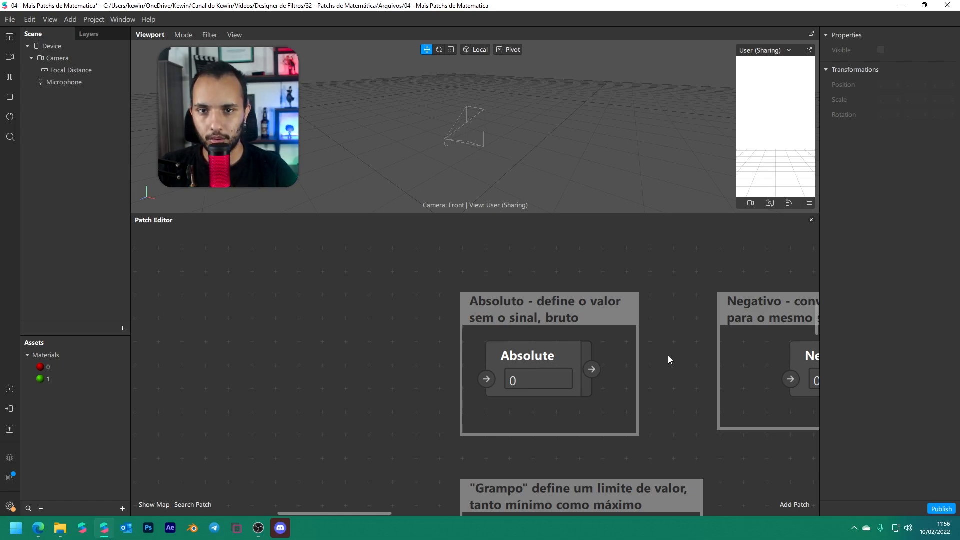
scroll(660, 348, "up", 1)
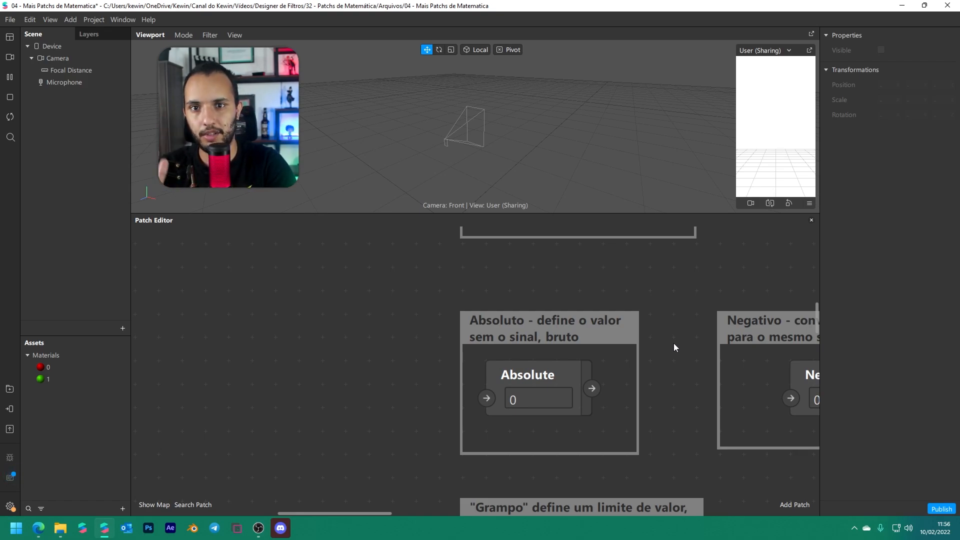
left_click(556, 396)
type("-1")
key("Return")
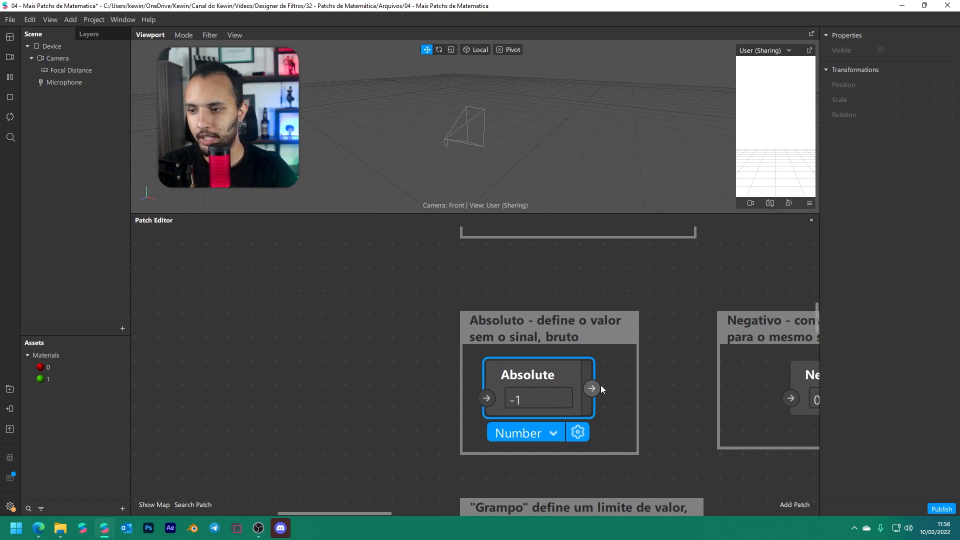
Connect a new Value patch to the Absolute patch's output and place it above the Absolute comment frame
left_click_drag(599, 389, 569, 291)
type("val")
key("Return")
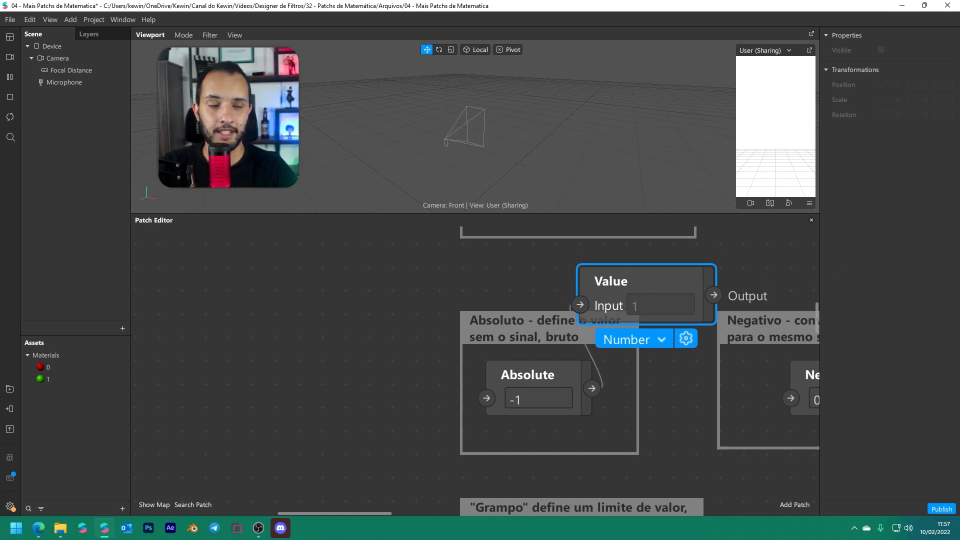
left_click_drag(608, 311, 621, 288)
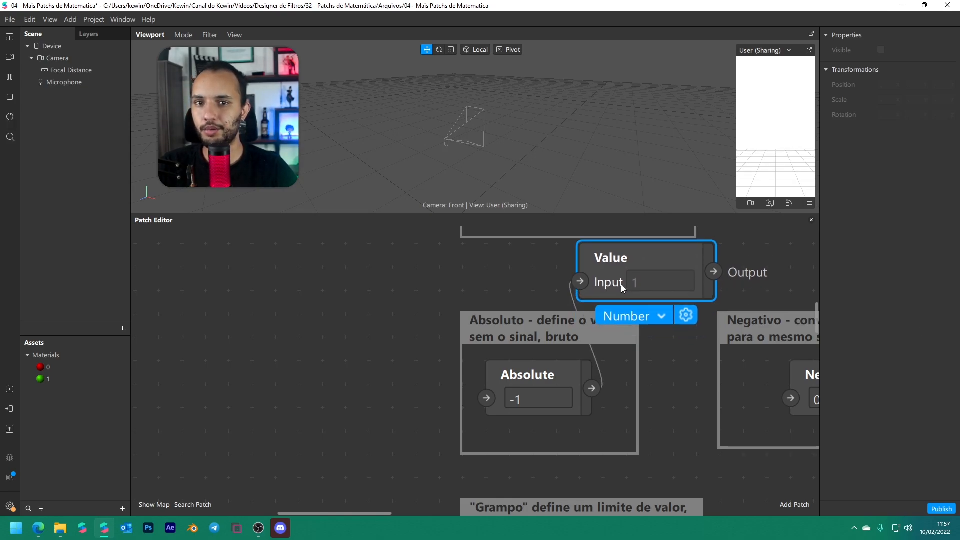
Delete the Value patch connected to Absolute and reset the Absolute patch's input to 0
key("Delete")
left_click(539, 400)
type("0")
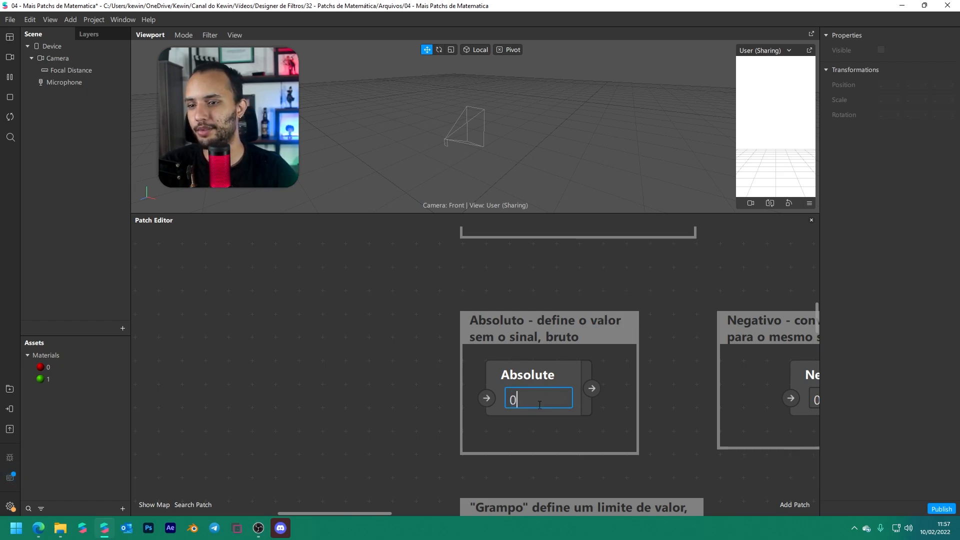
key("Return")
Connect a new Value patch to the Negate patch's output and set Negate's input to 20
left_click_drag(691, 381, 426, 365)
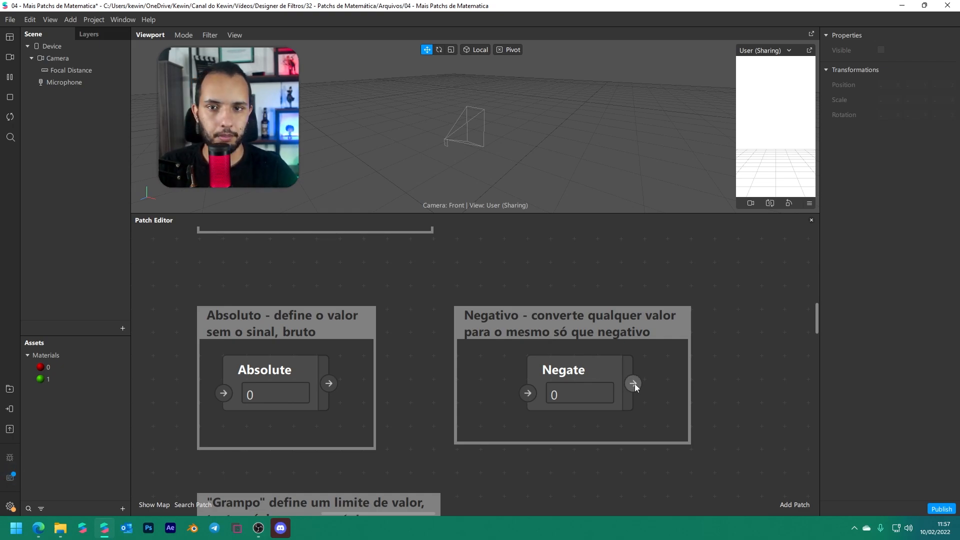
left_click_drag(635, 383, 738, 280)
type("value")
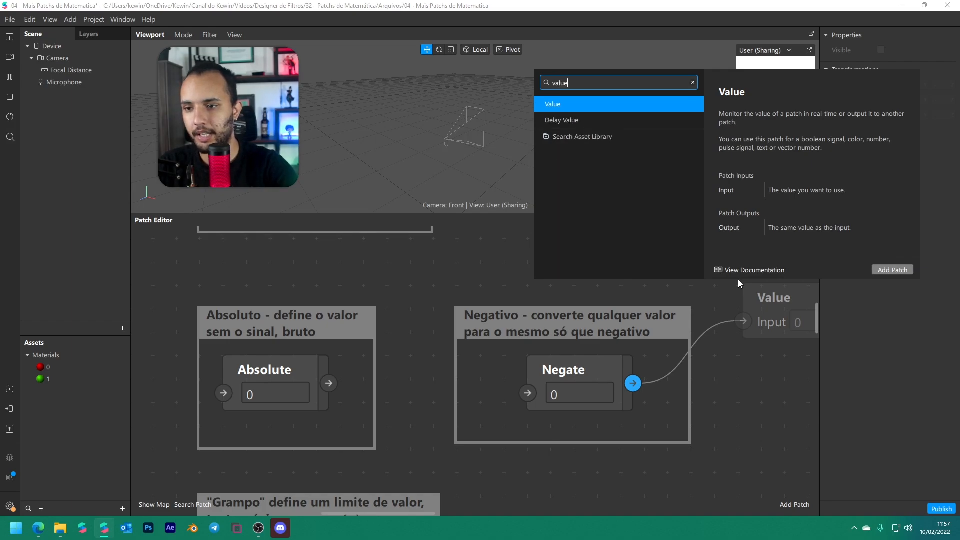
key("Return")
left_click(596, 394)
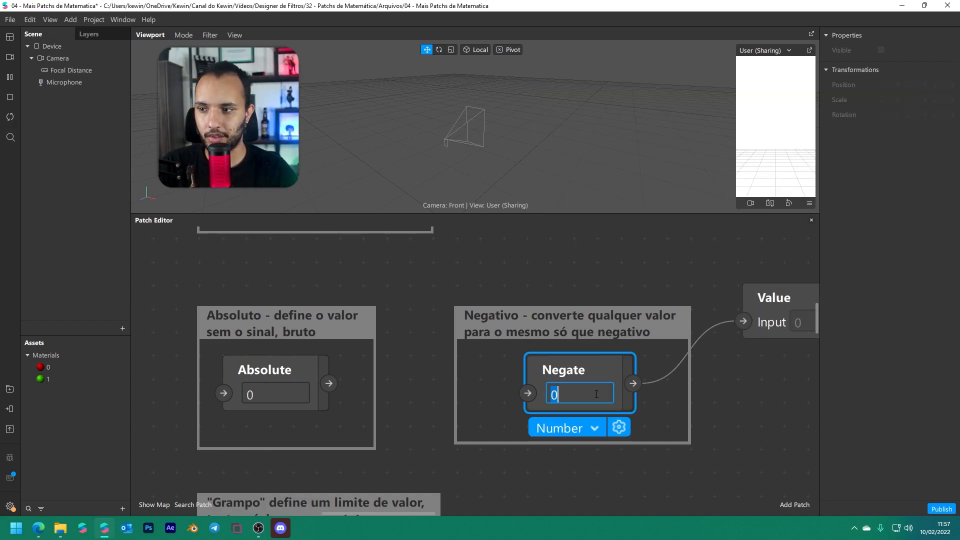
type("20")
left_click(758, 428)
scroll(710, 371, "right", 5)
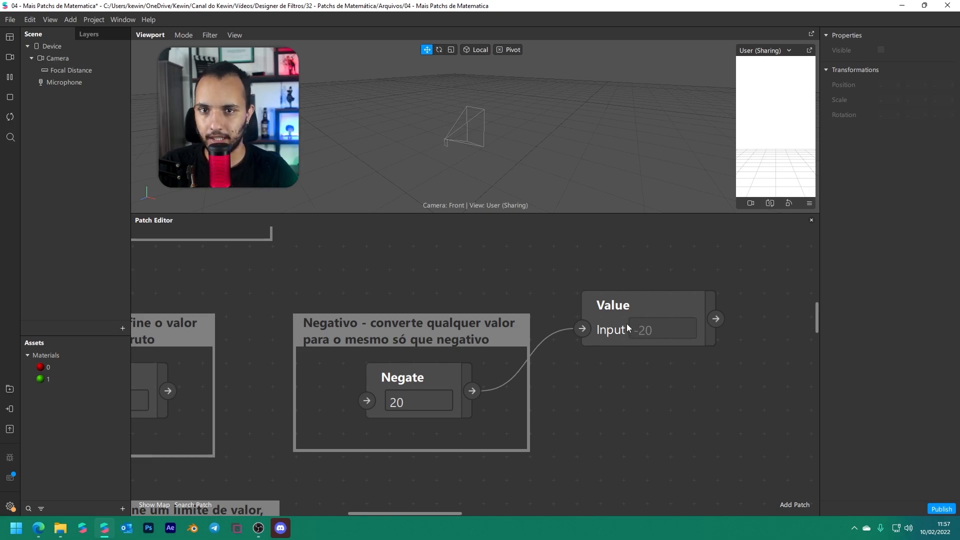
Delete the Value patch connected to Negate and reset the Negate patch's input to 0
left_click(626, 325)
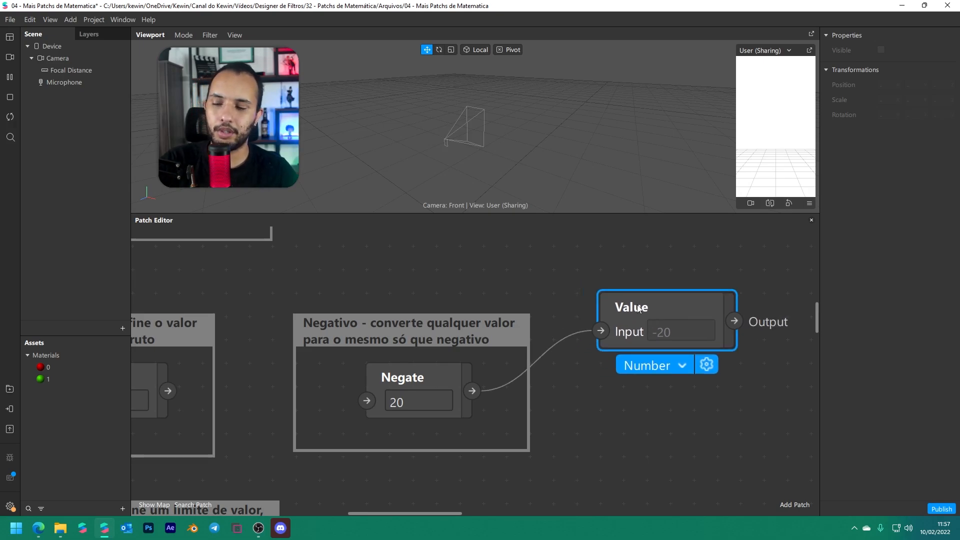
key("Delete")
left_click(411, 401)
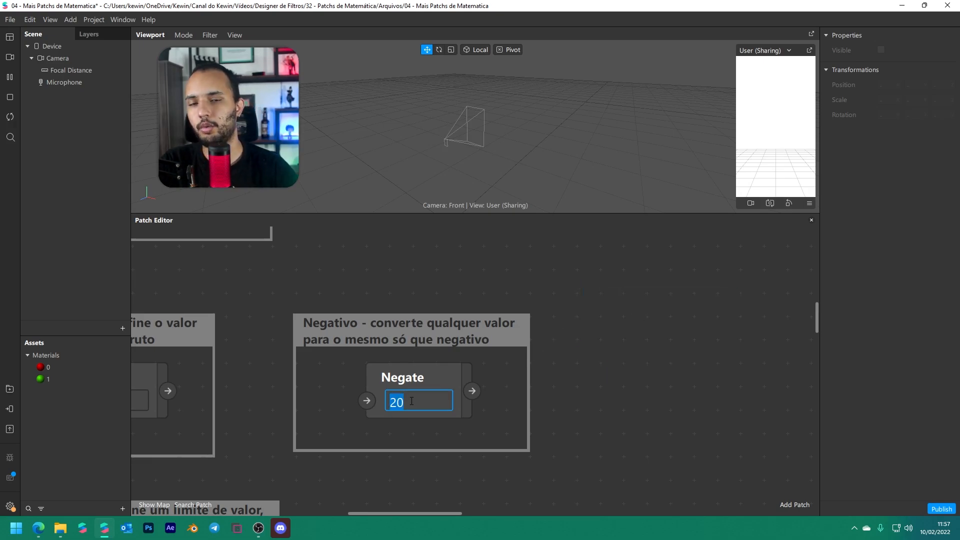
type("1")
key("Return")
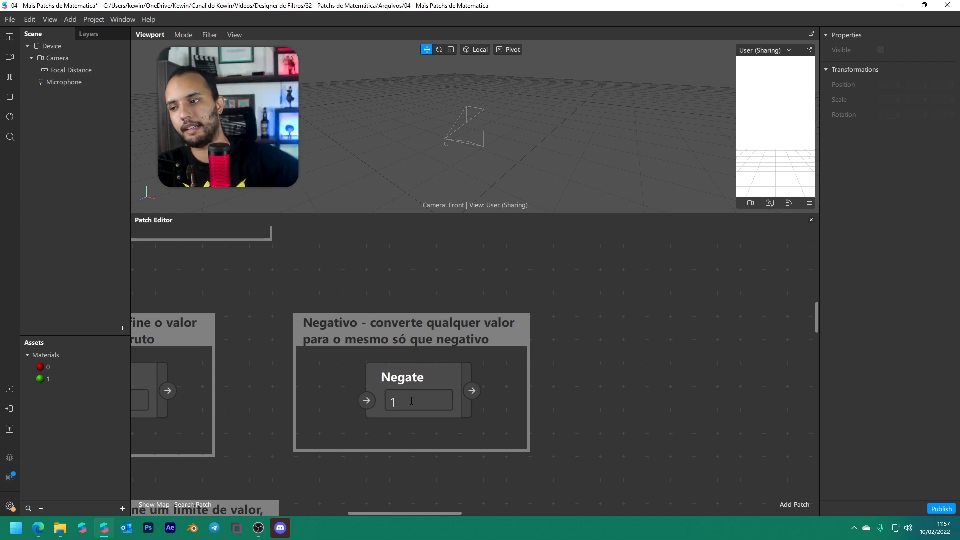
scroll(410, 403, "up", 2)
scroll(409, 407, "down", 1)
left_click(410, 427)
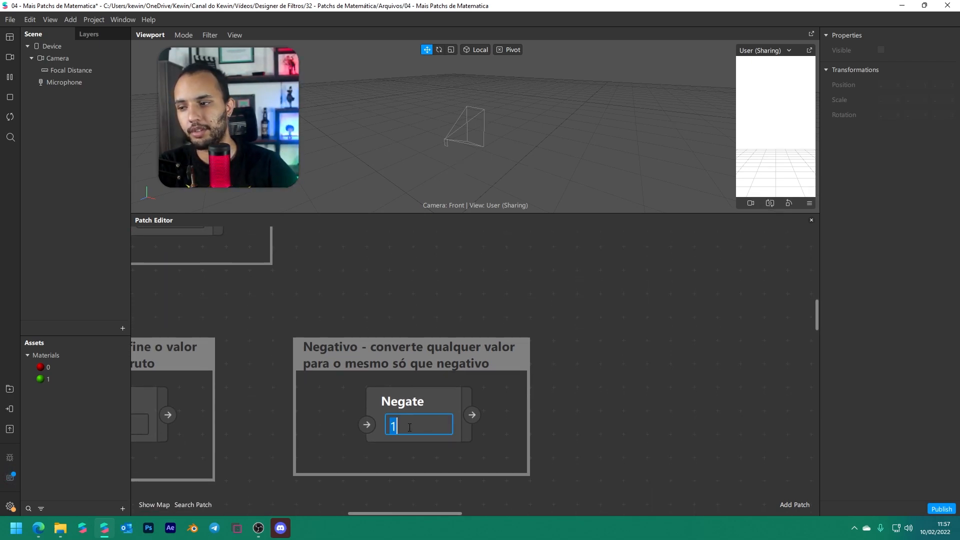
type("0")
key("Return")
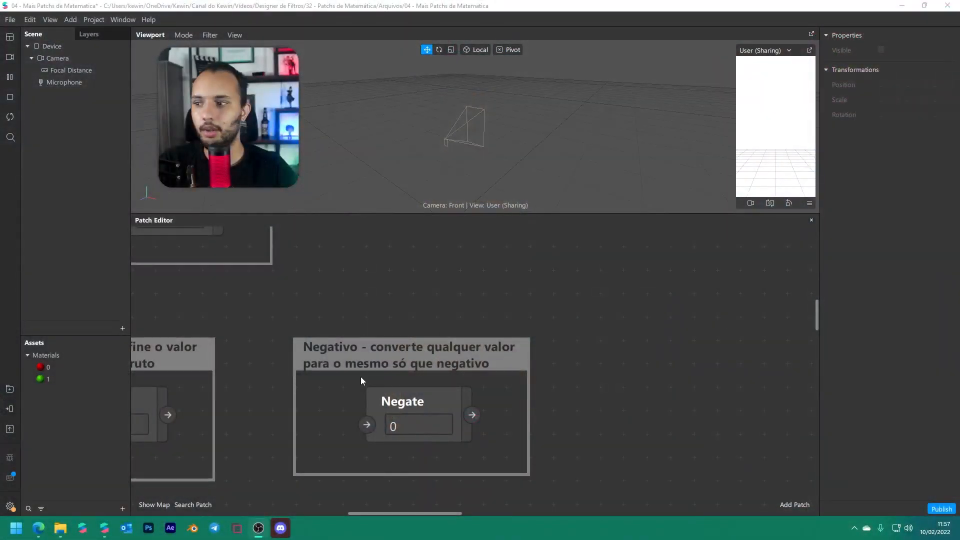
Examine the data types offered by the Negate and Absolute patches without changing them
left_click(405, 416)
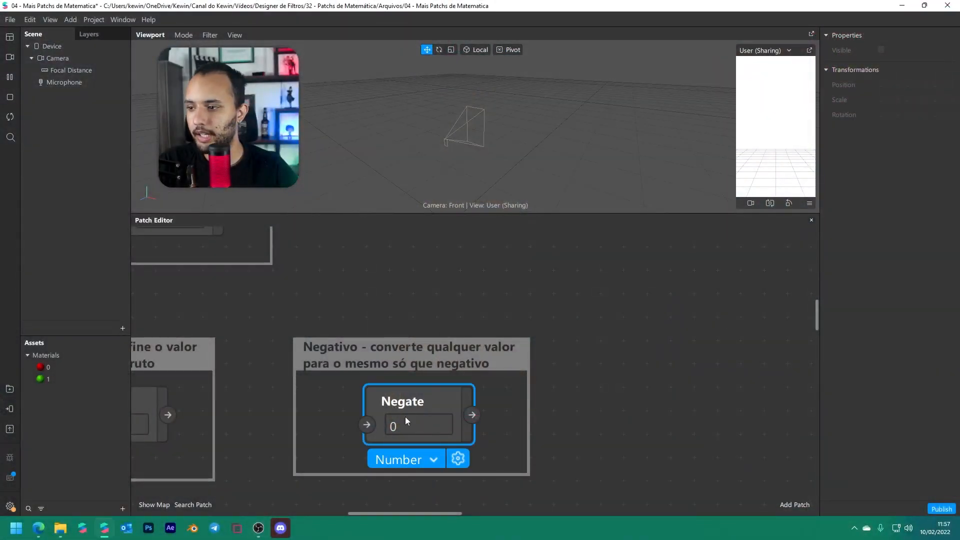
left_click(407, 458)
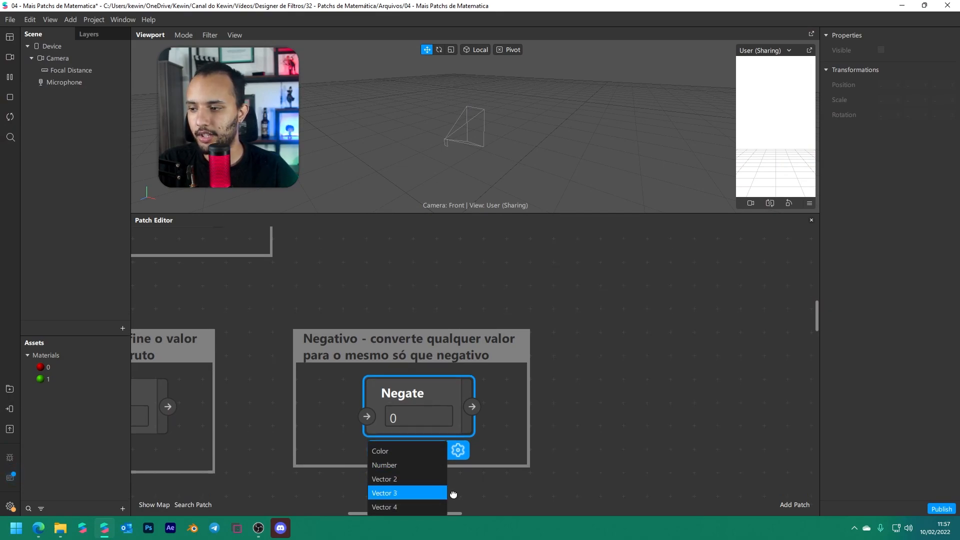
middle_click_drag(453, 495, 453, 475)
left_click(497, 481)
middle_click_drag(275, 383, 533, 392)
left_click(392, 391)
left_click(379, 445)
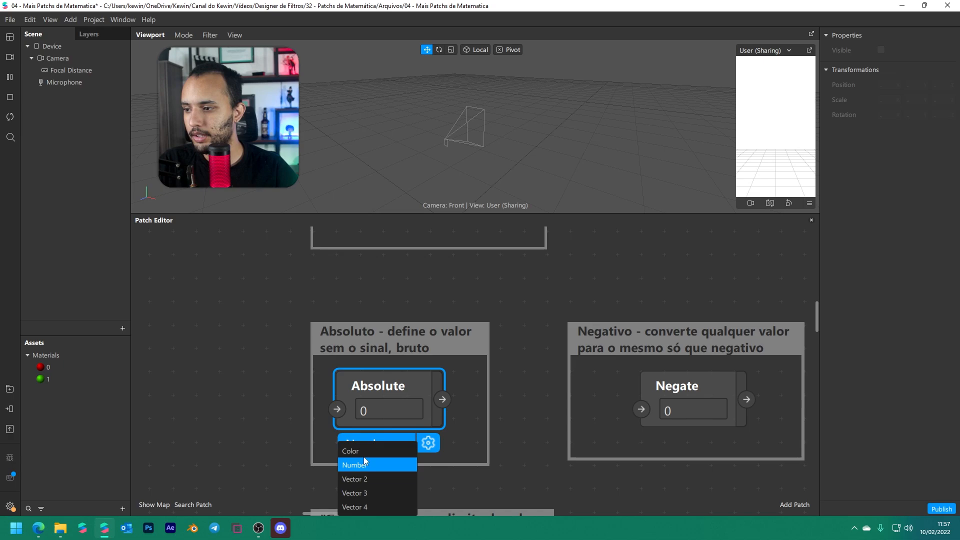
Switch the Negate patch to the Color type
left_click(680, 390)
left_click(678, 445)
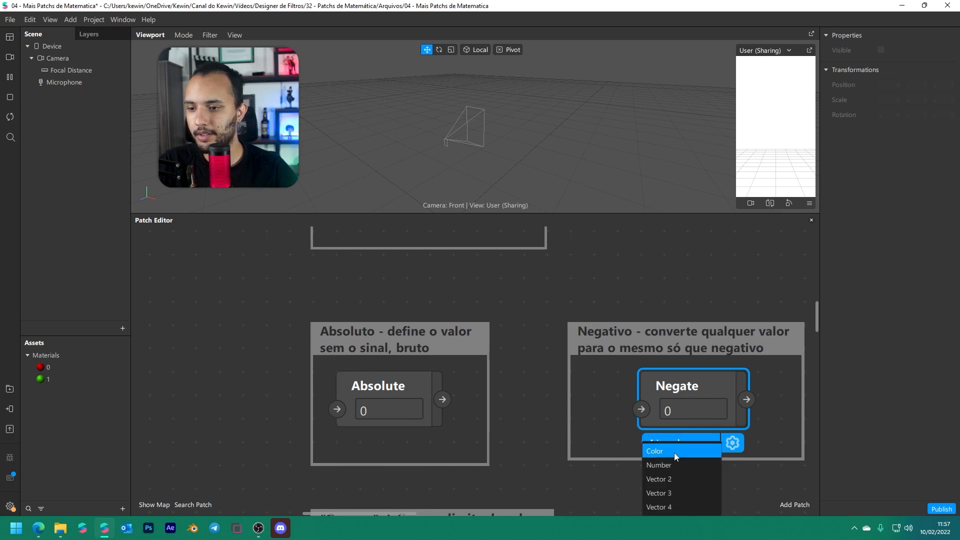
left_click(674, 454)
Connect a new Value patch to Negate's output, set to the Color type and aligned beside the Negate patch
middle_click_drag(743, 436, 565, 431)
left_click_drag(540, 399, 677, 400)
type("value")
key("Return")
left_click(733, 419)
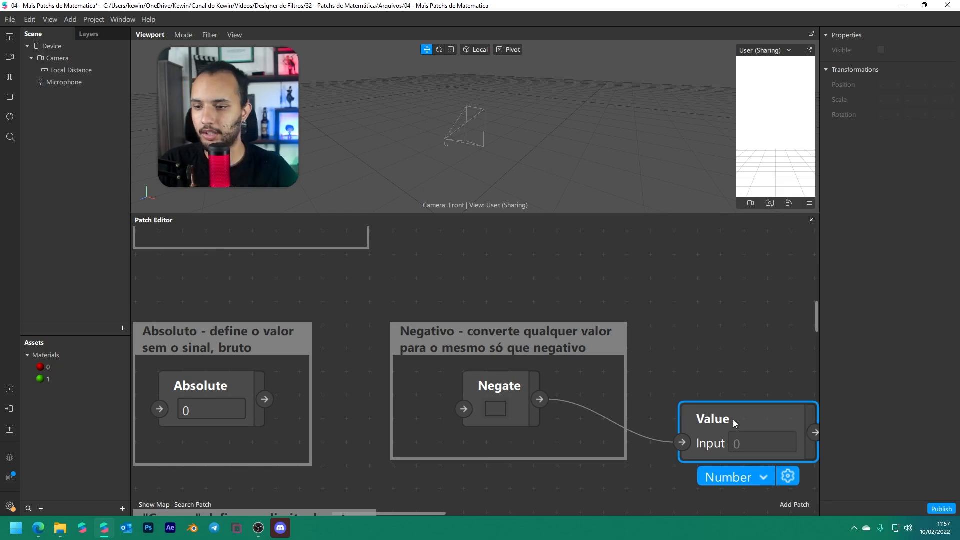
left_click(729, 473)
left_click(715, 424)
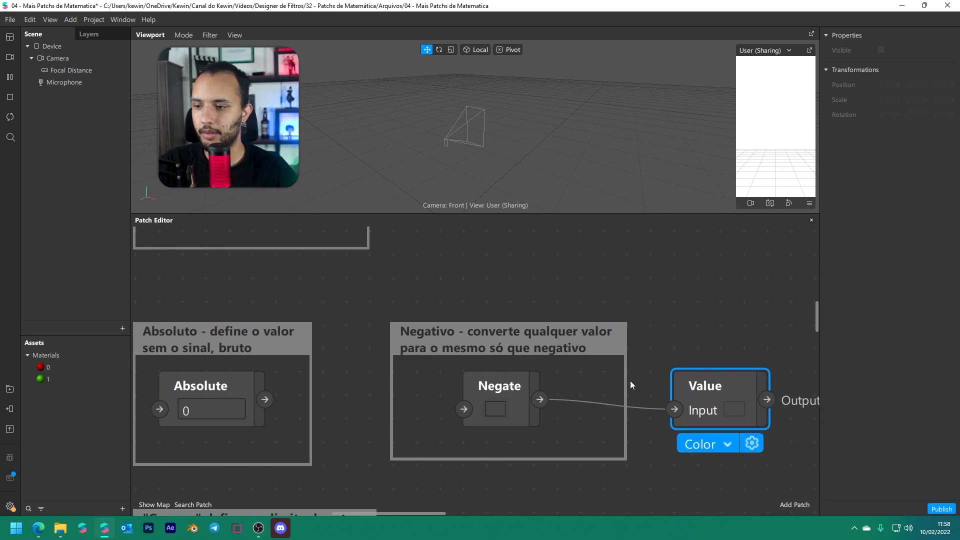
Set the Negate patch's input colour to light yellow (#ffff7f)
left_click(492, 409)
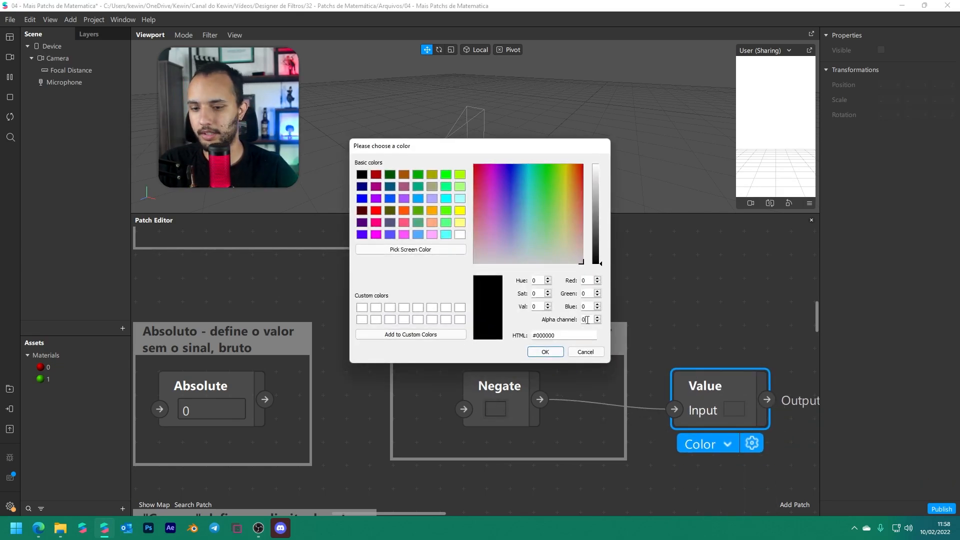
left_click(460, 223)
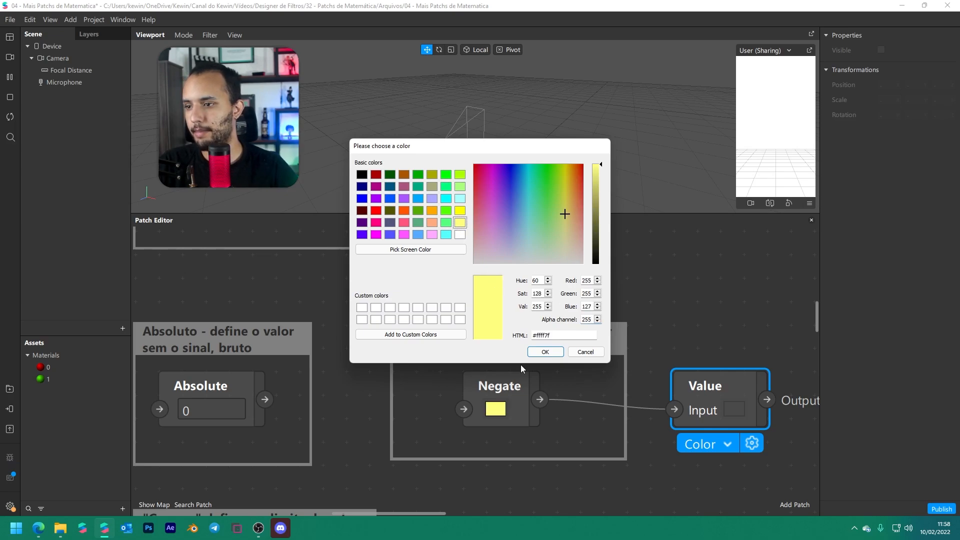
left_click(542, 351)
left_click(685, 341)
left_click(682, 384)
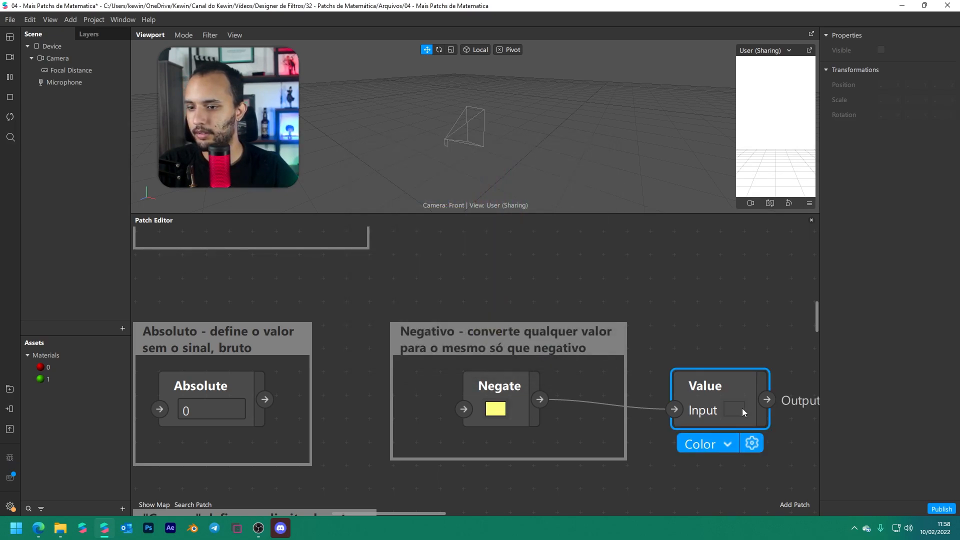
left_click(494, 410)
left_click(584, 353)
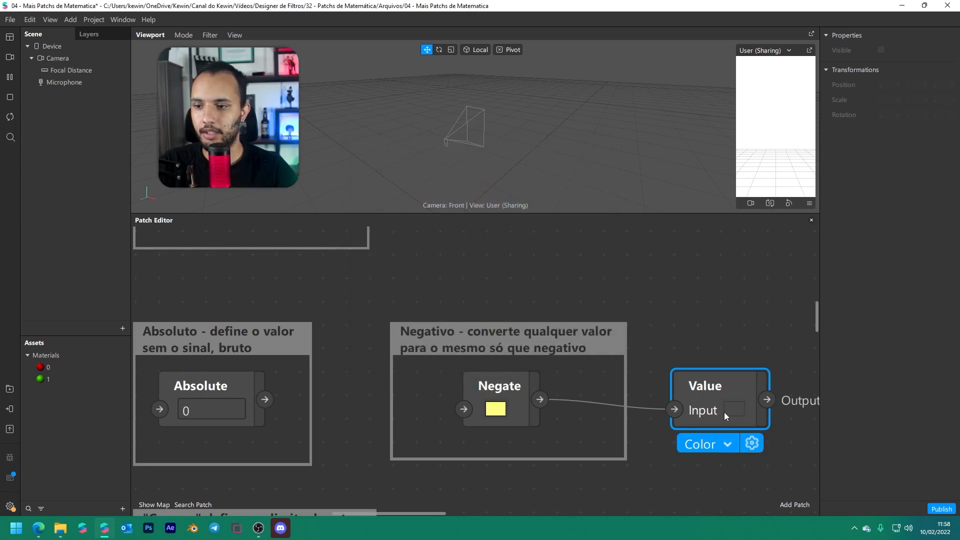
Delete the Color-type Value patch connected to the Negate patch
left_click(736, 355)
left_click(712, 381)
key("Delete")
Switch the Negate patch back to the Number type, reset its input to 0 and deselect it
left_click(530, 384)
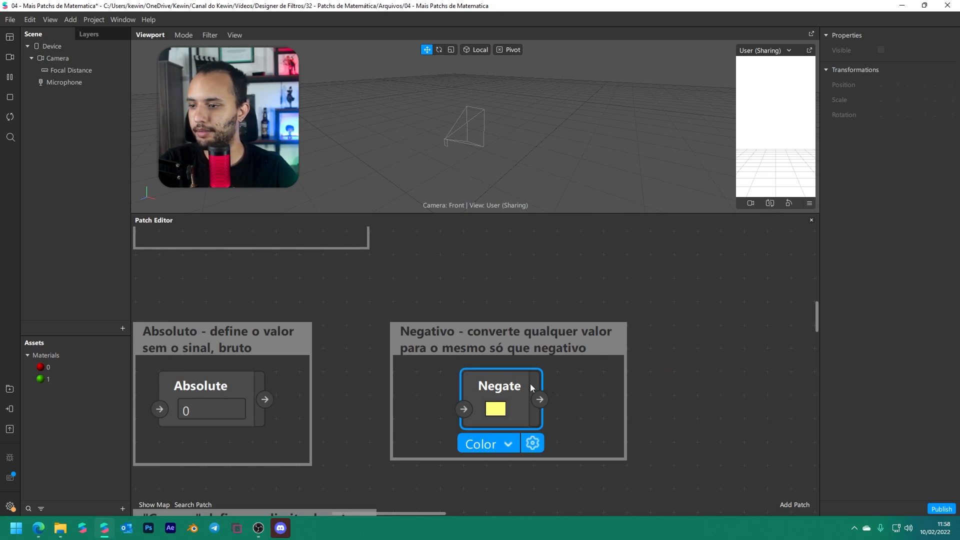
left_click(501, 446)
left_click(497, 465)
left_click(511, 411)
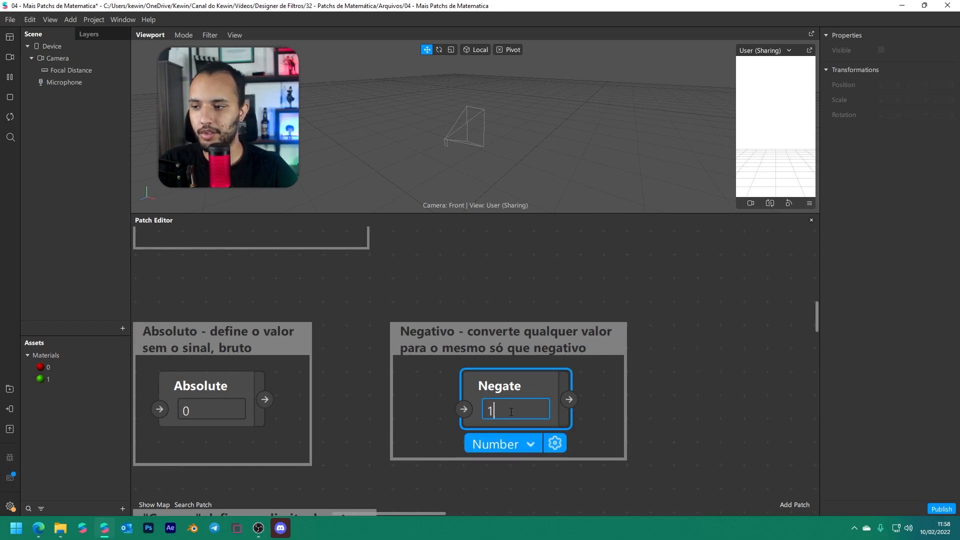
type("0")
key("Return")
left_click(511, 412)
type("0")
key("Return")
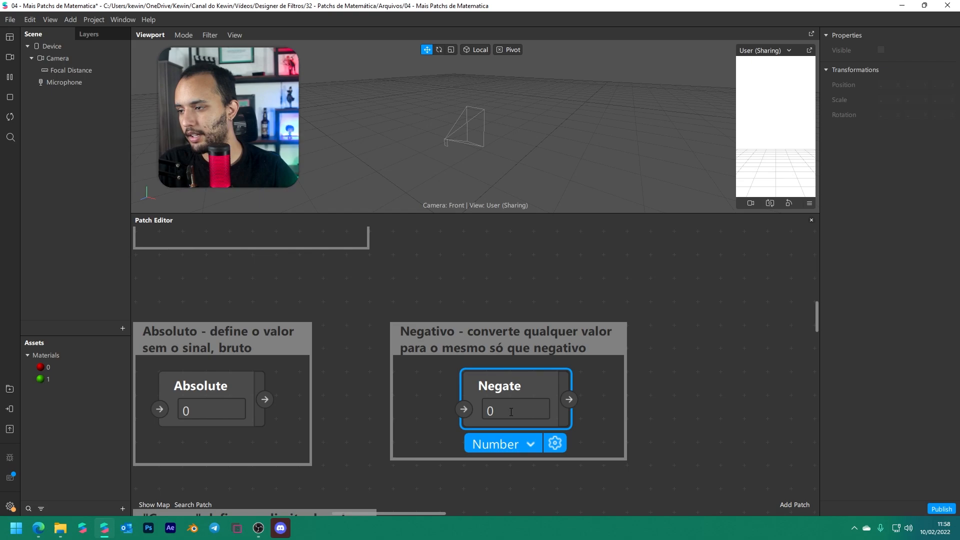
left_click(352, 400)
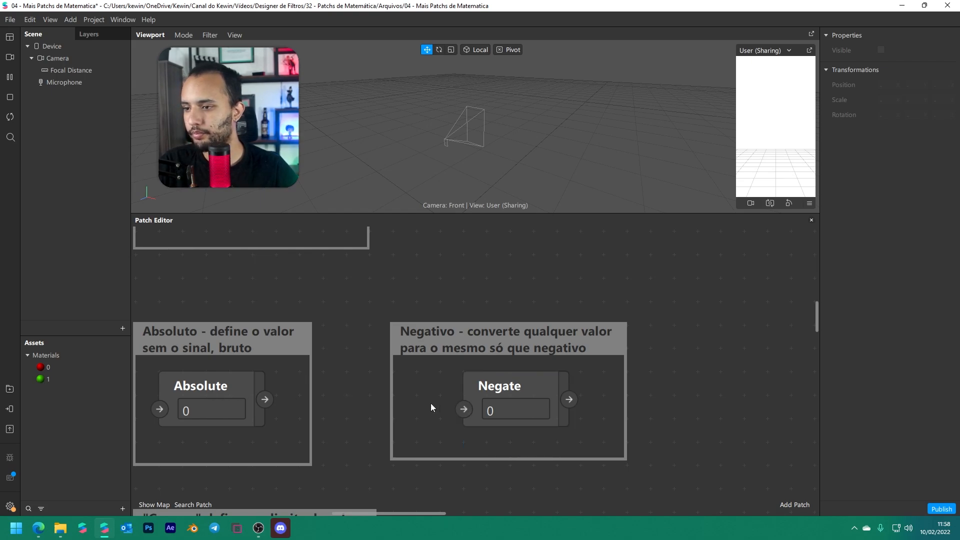
Connect a new Value patch to the Clamp patch's output
middle_click_drag(342, 420, 525, 231)
middle_click_drag(634, 429, 715, 396)
scroll(616, 369, "up", 1)
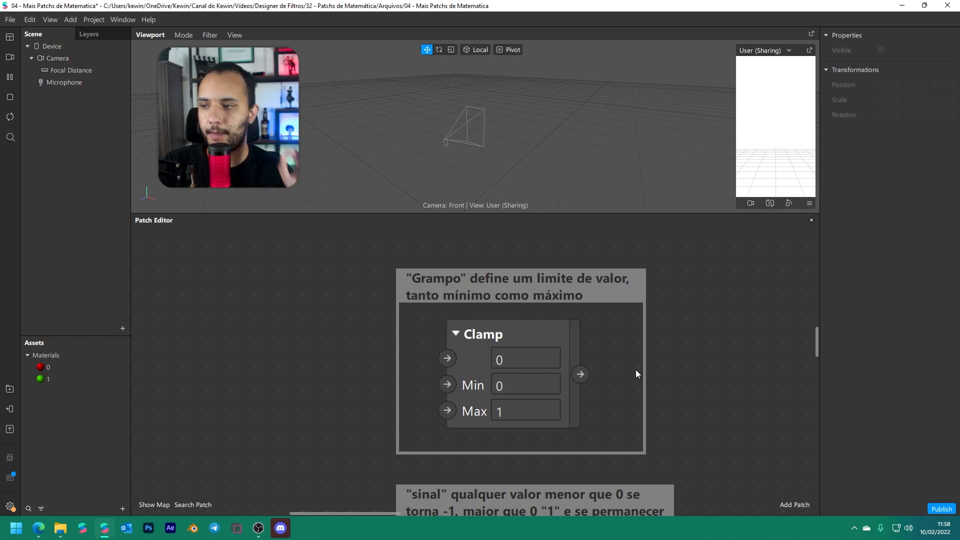
left_click(538, 409)
left_click_drag(580, 374, 718, 365)
type("val")
key("Return")
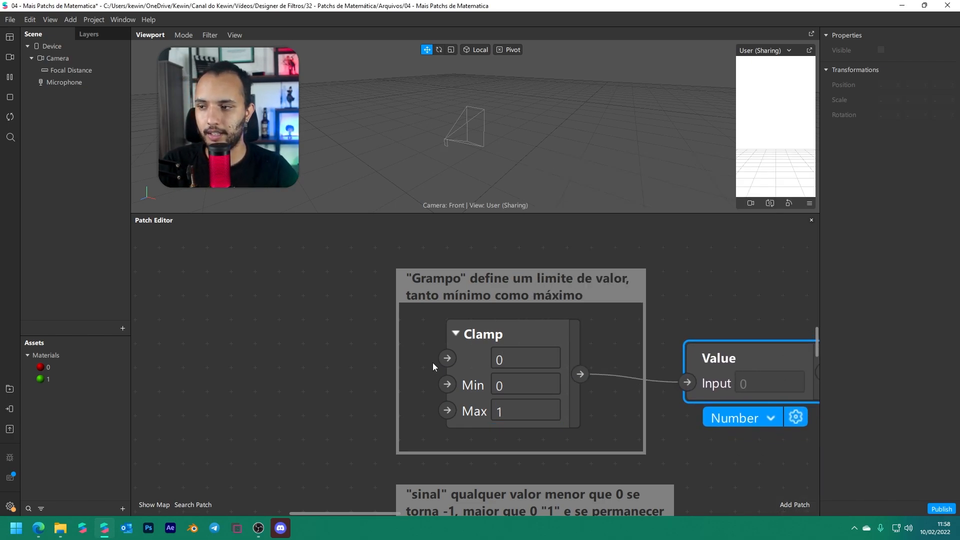
Test the Clamp patch by setting its input to -1 and to 2, and deselect it
left_click(559, 359)
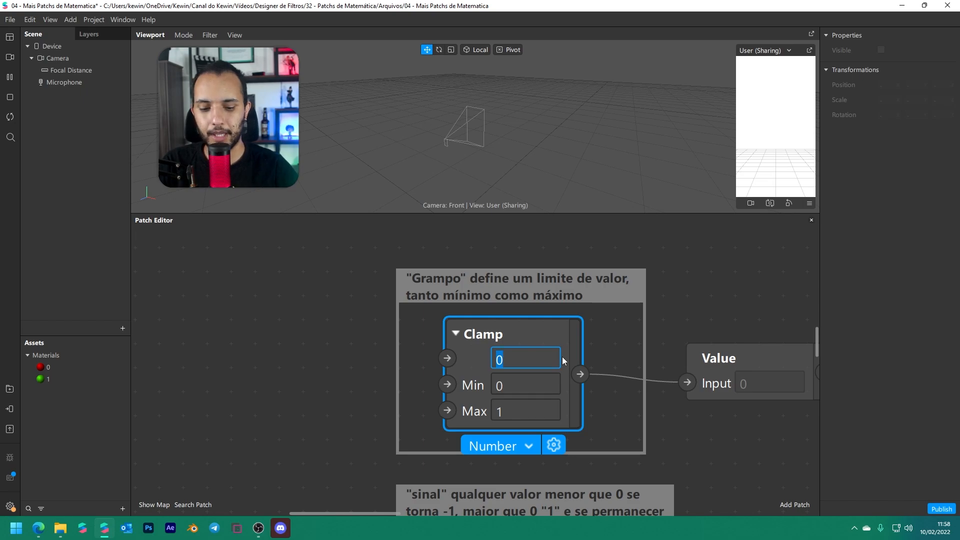
type("-1")
key("Return")
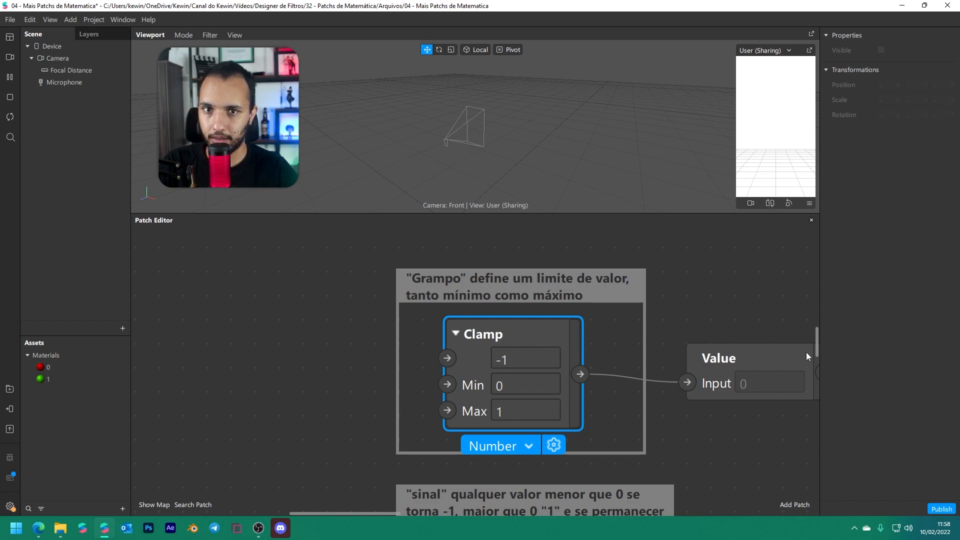
left_click(533, 358)
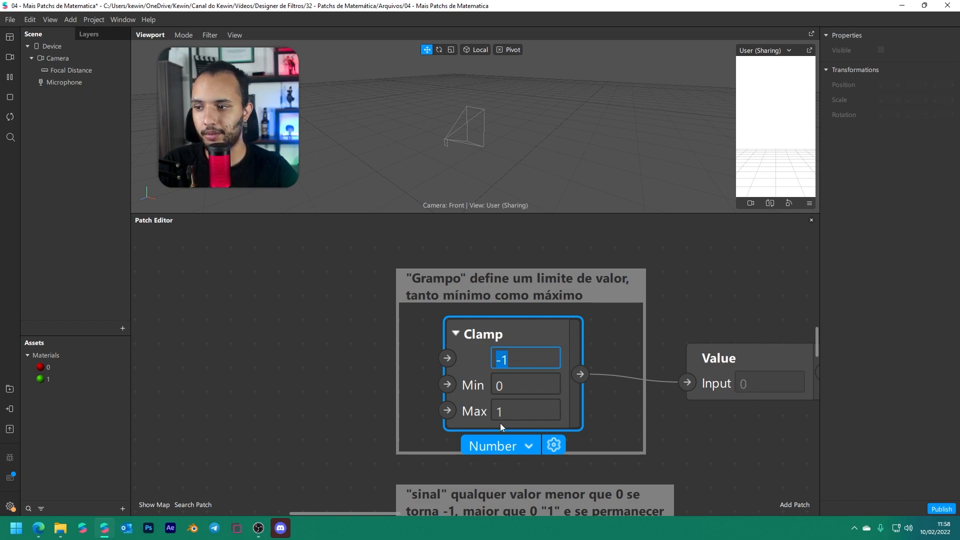
type("2")
key("Return")
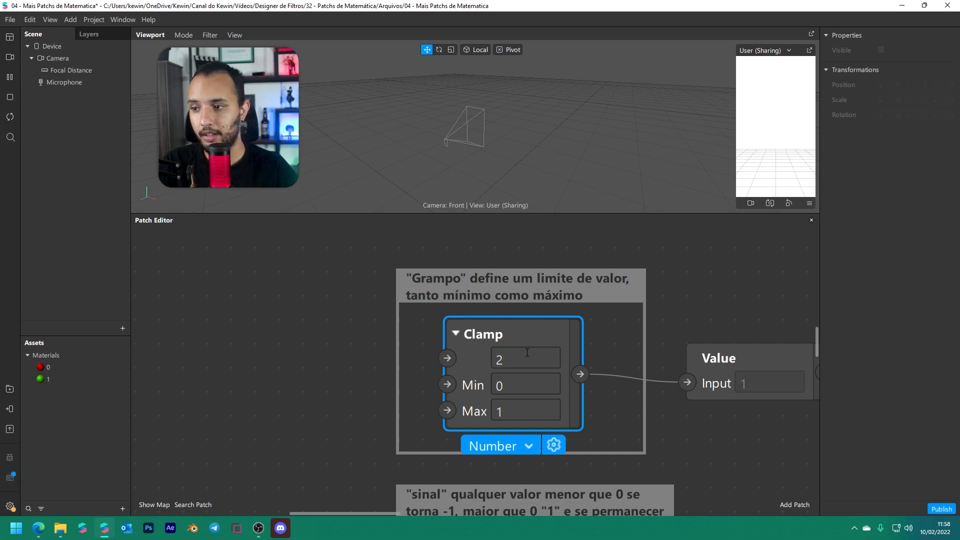
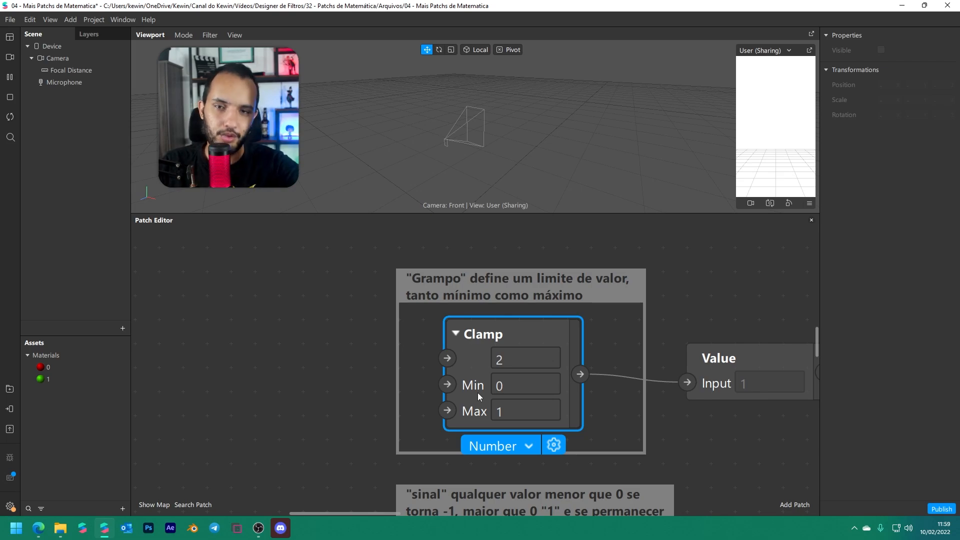
left_click(508, 381)
left_click(690, 419)
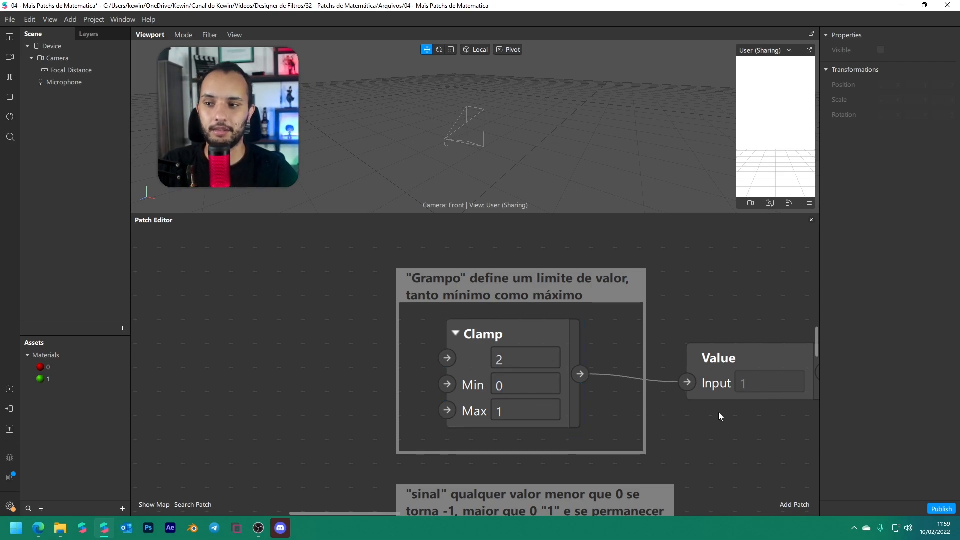
Delete the Value patch connected to Clamp and leave no patch selected
left_click(725, 379)
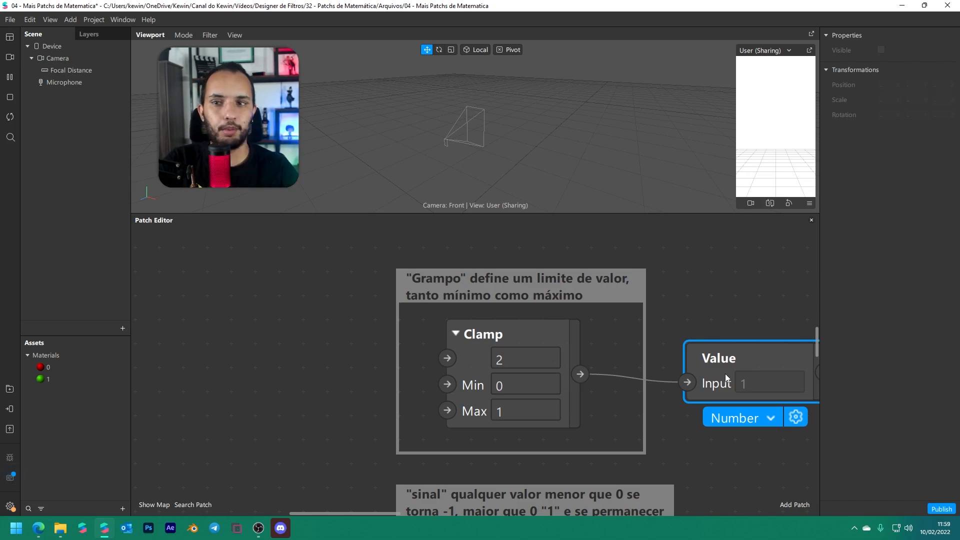
key("Delete")
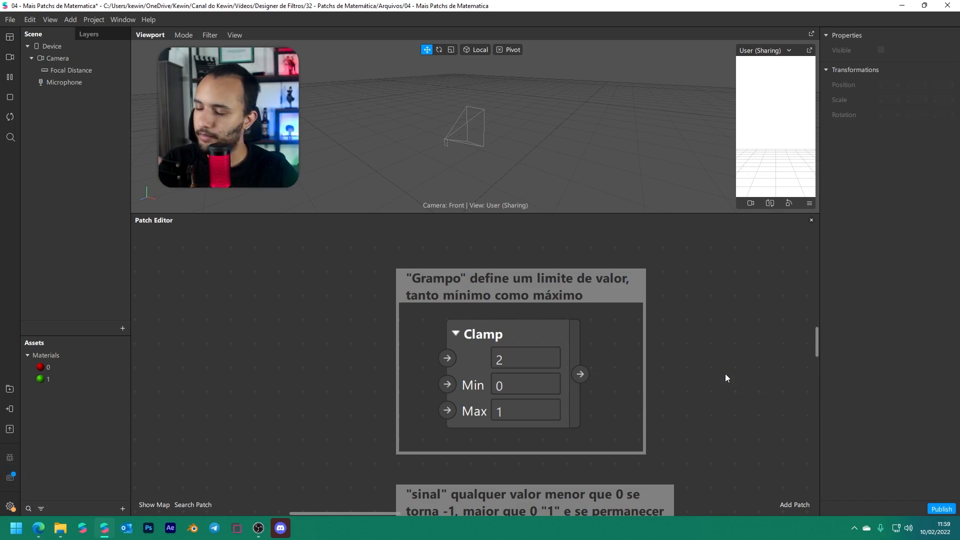
left_click(504, 336)
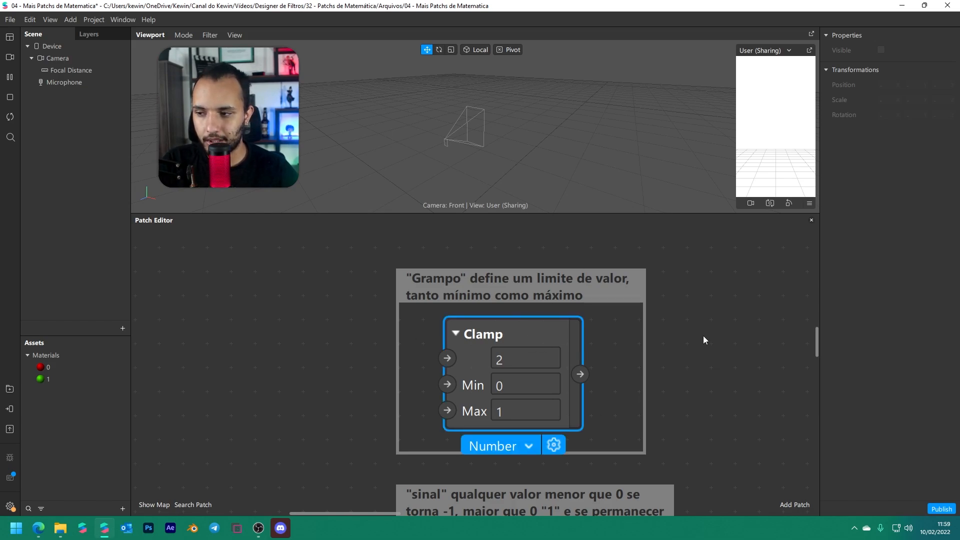
scroll(590, 402, "down", 1)
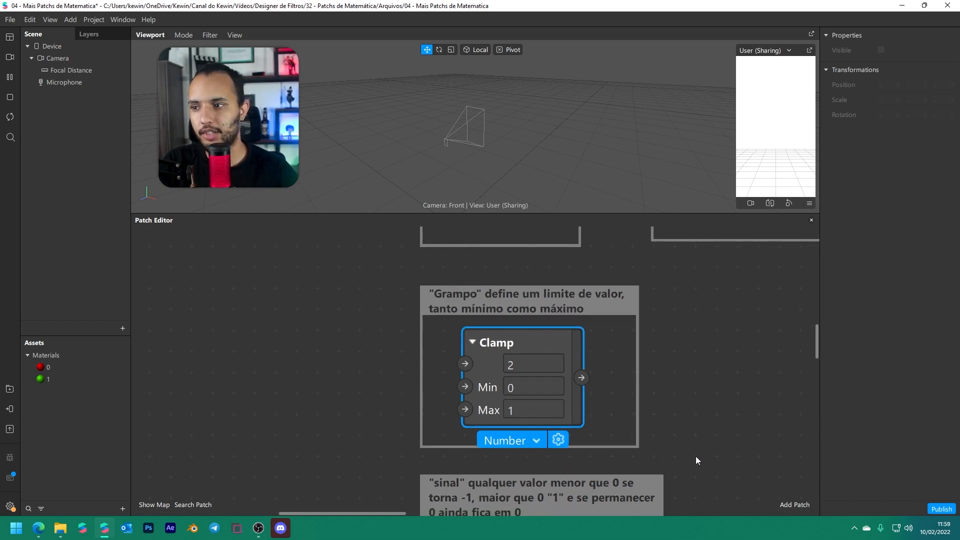
middle_click_drag(696, 457, 697, 283)
middle_click_drag(701, 419, 650, 397)
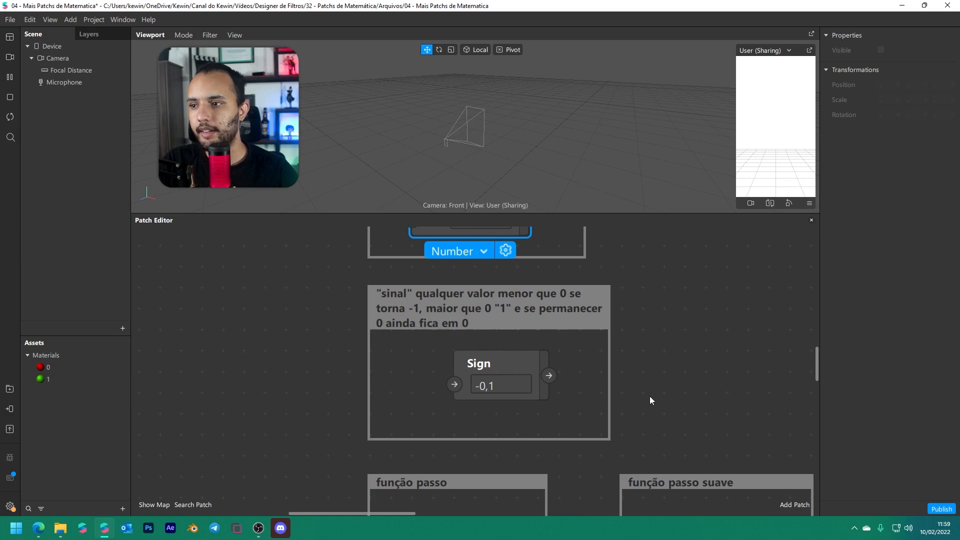
left_click(652, 394)
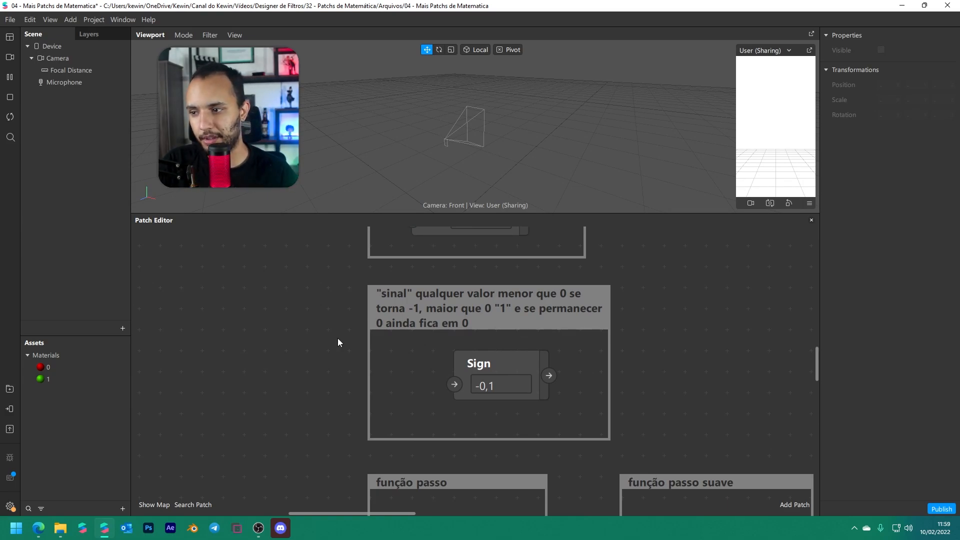
Try the Color type on the Sign patch and undo the change
left_click(526, 357)
left_click(493, 418)
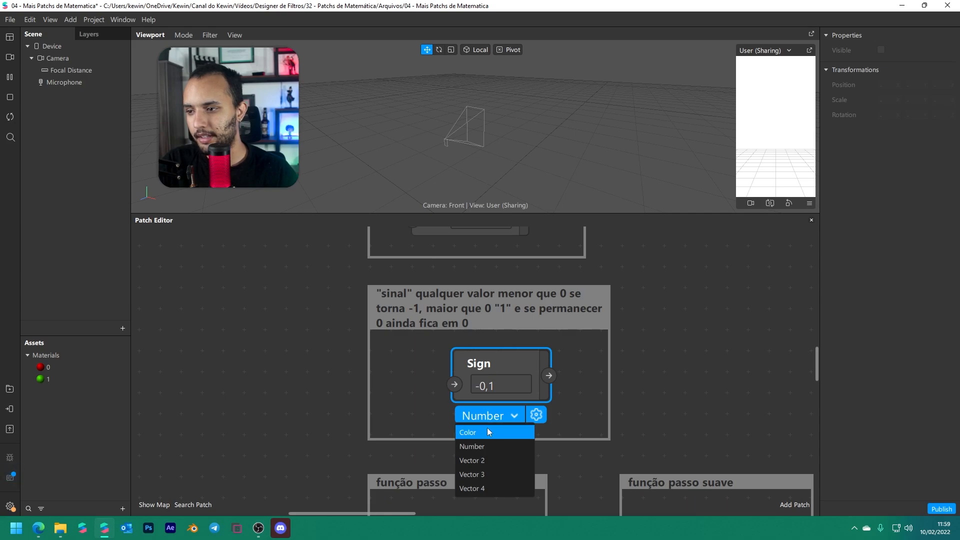
left_click(487, 429)
key("ctrl+z")
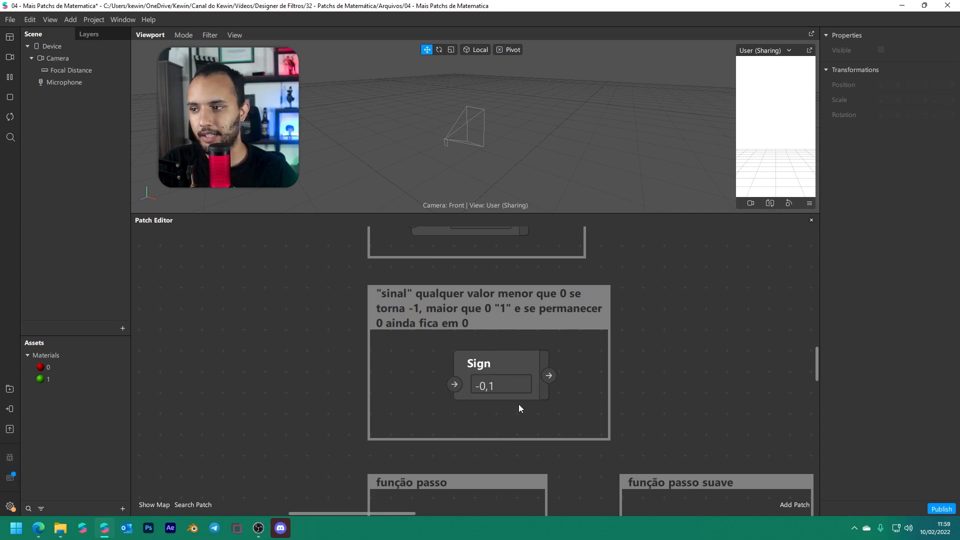
Connect a new Value patch to the Sign patch's output and align it beside Sign
left_click_drag(549, 375, 655, 367)
type("valu")
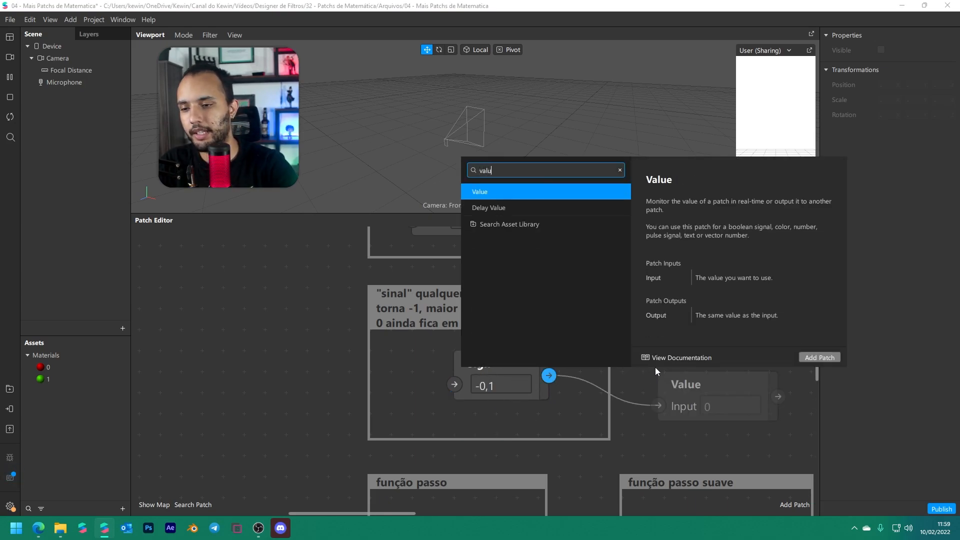
key("Return")
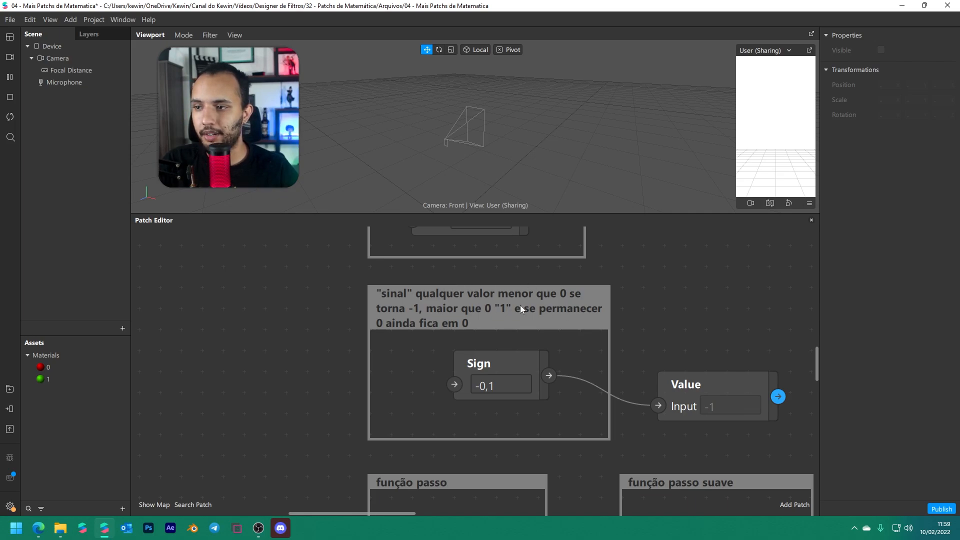
left_click(509, 380)
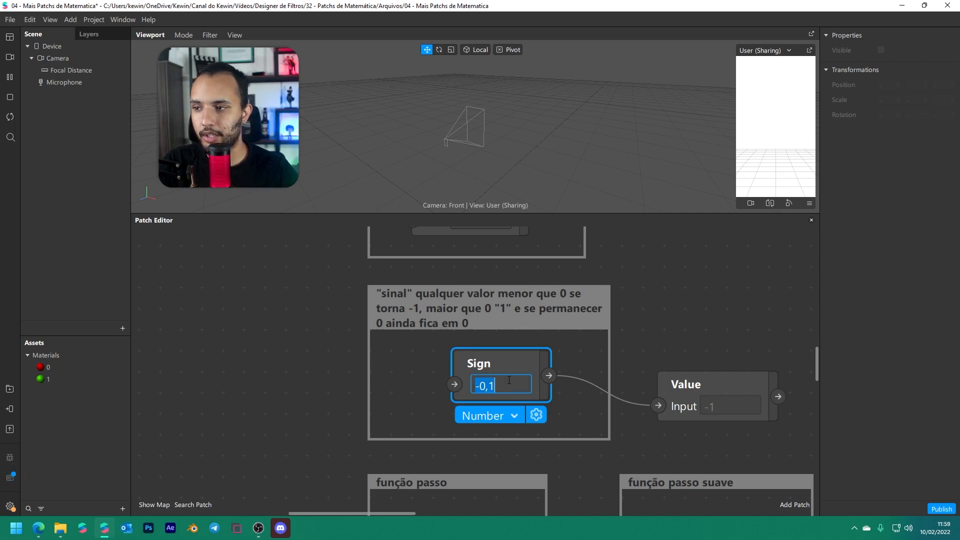
left_click_drag(670, 394, 655, 373)
left_click(508, 368)
left_click(466, 414)
left_click(658, 415)
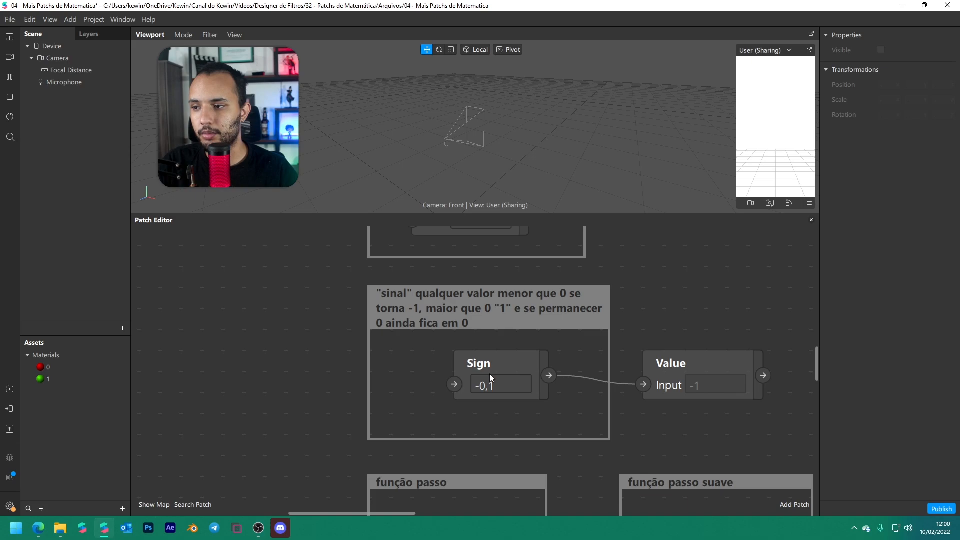
Test the Sign patch with positive numbers by setting its input to 2 and to 3
left_click(502, 384)
key("ctrl+a")
type("2")
key("Return")
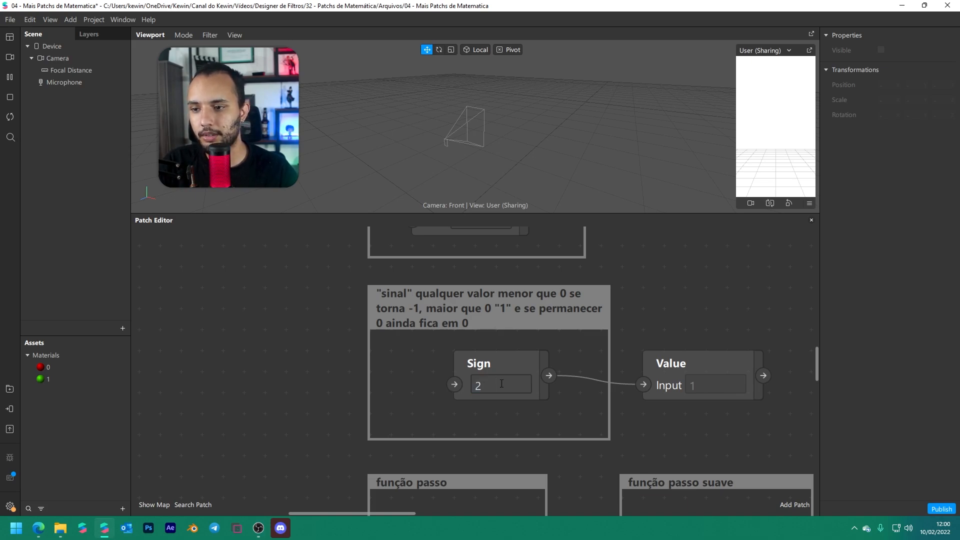
double_click(488, 390)
type("3")
key("Return")
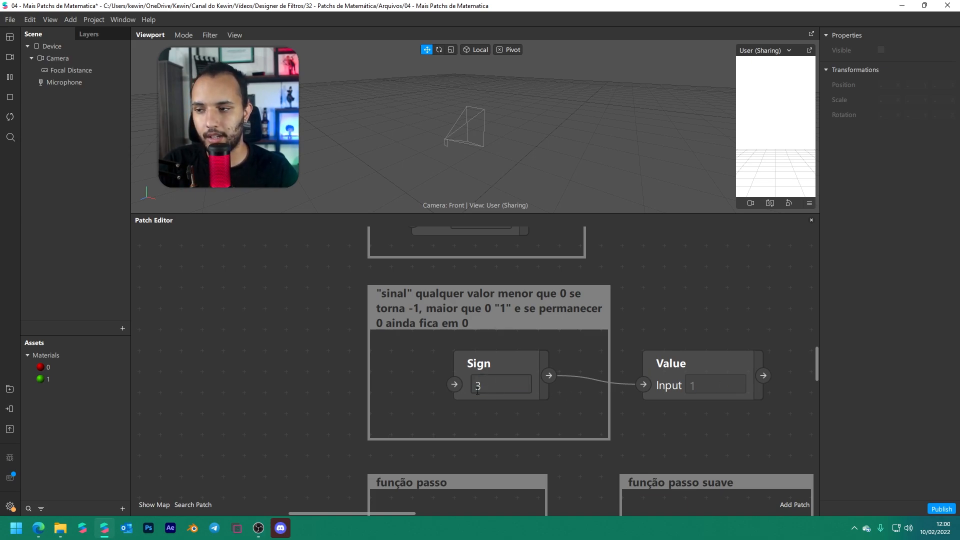
Set the Sign patch's input to the negative value -0,5
double_click(478, 391)
type("-0")
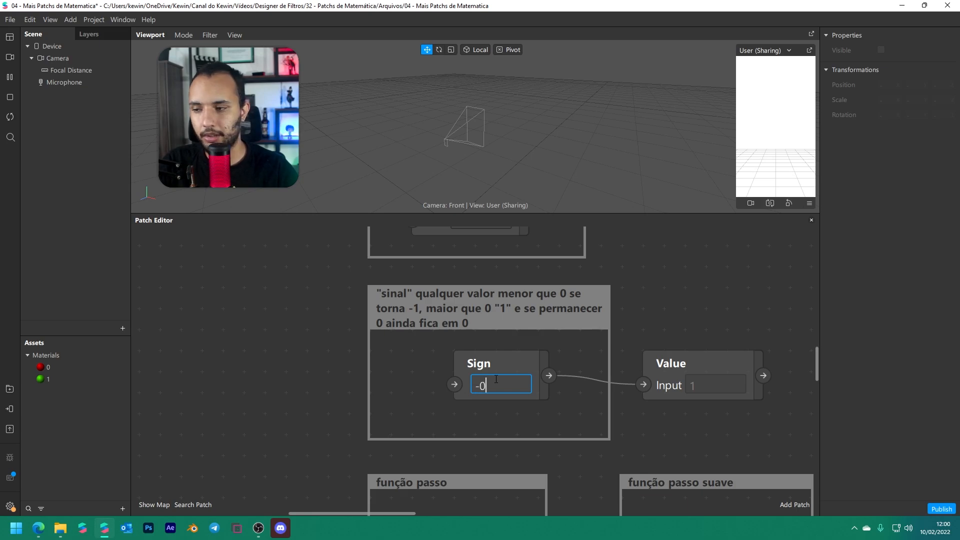
type(",5")
key("Return")
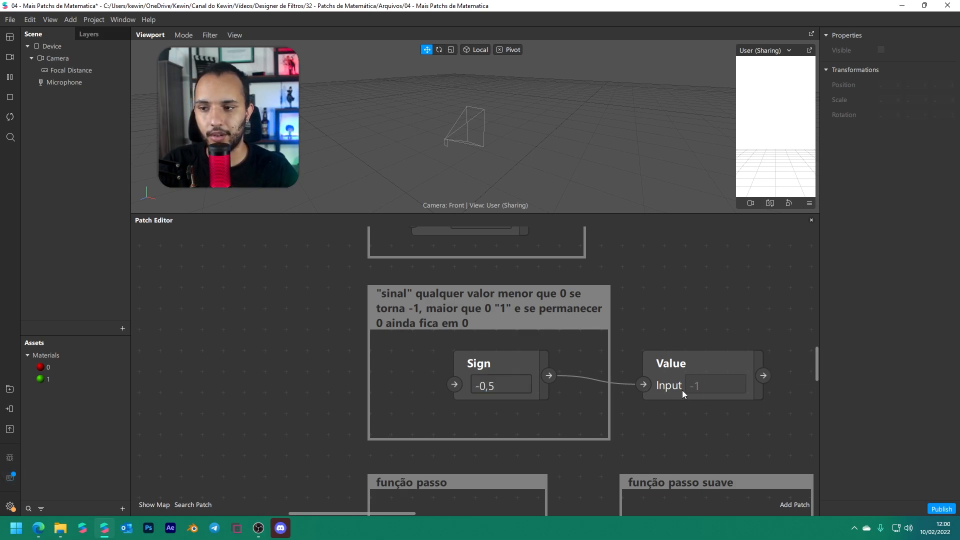
Reset the Sign patch's input to 0 and delete the Value patch connected to it
double_click(506, 386)
type("0")
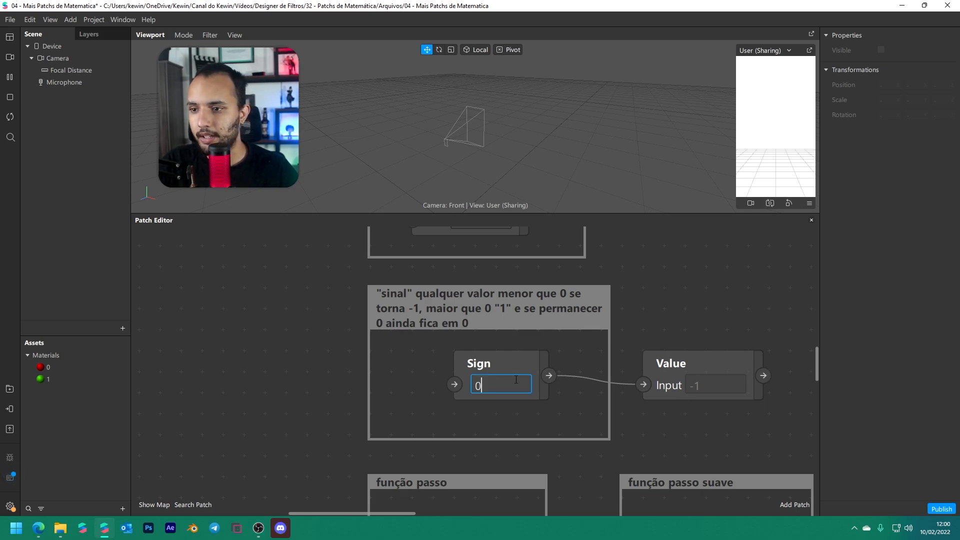
key("Return")
left_click(676, 390)
key("Delete")
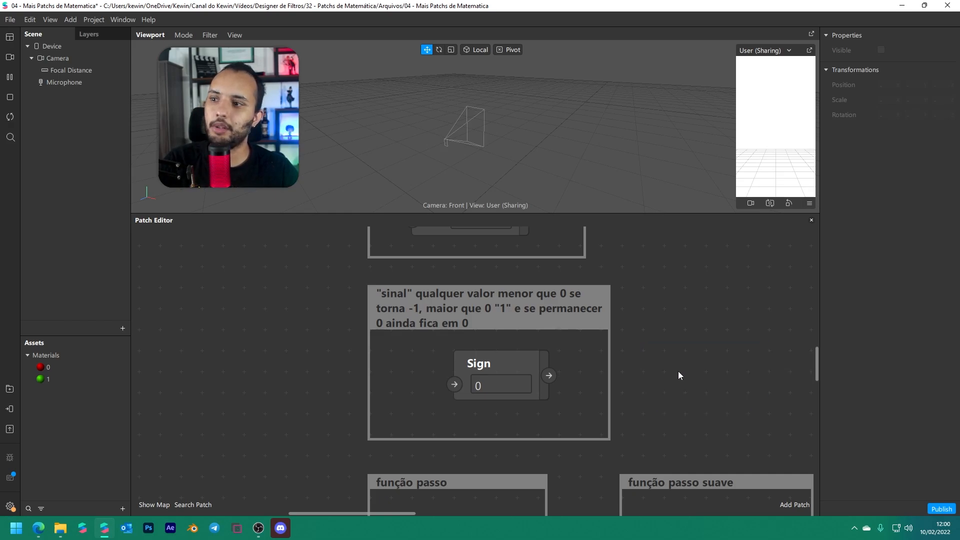
Examine the Step and Smooth Step patches and their edge inputs below the Sign patch
scroll(678, 371, "down", 5)
scroll(574, 326, "up", 4)
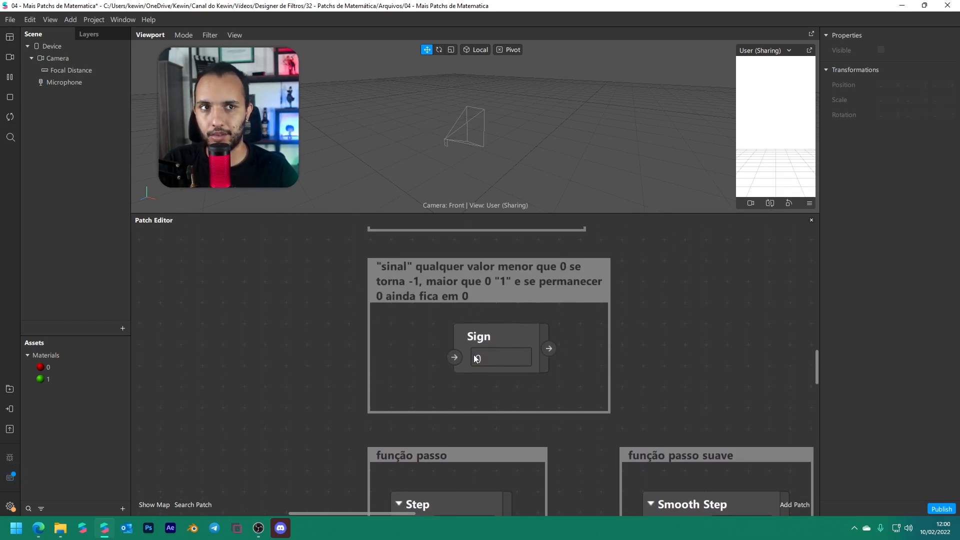
scroll(477, 376, "down", 5)
left_click_drag(572, 391, 444, 391)
left_click(568, 361)
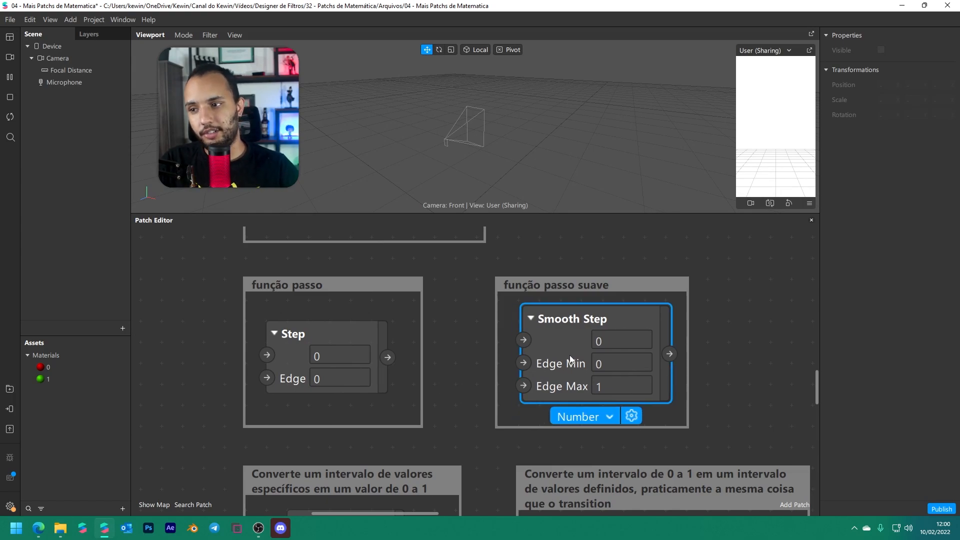
left_click(749, 362)
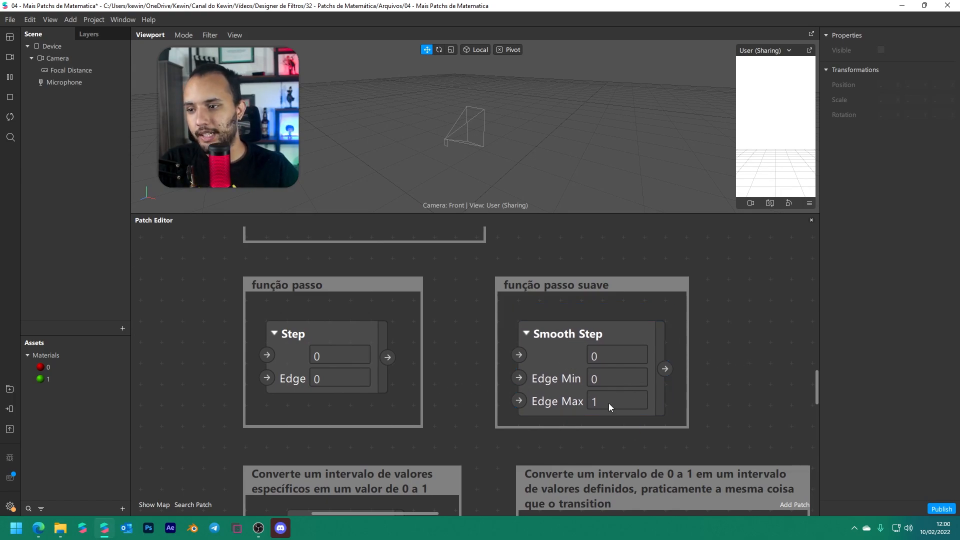
Switch to Photoshop and create a new blank 1920 x 1080 px document
left_click(147, 530)
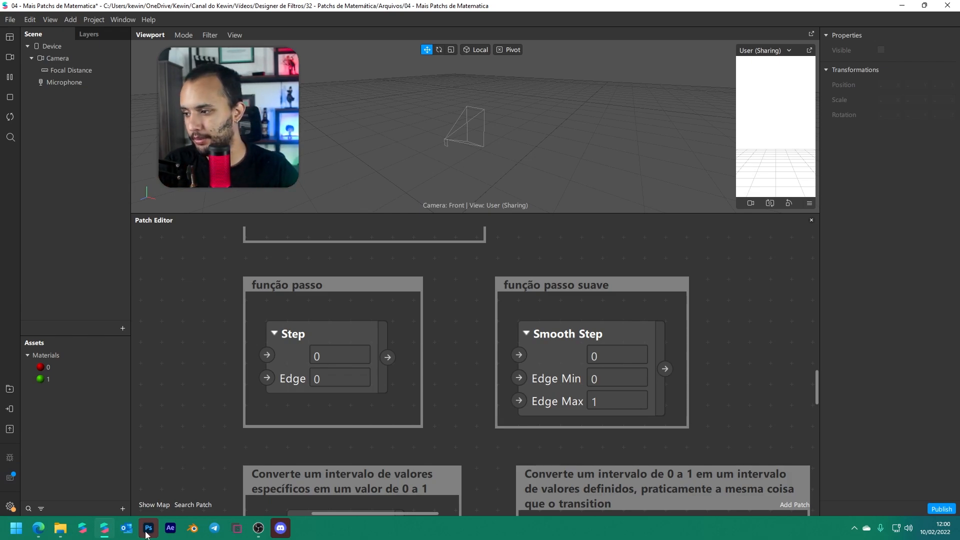
left_click(160, 509)
left_click(50, 70)
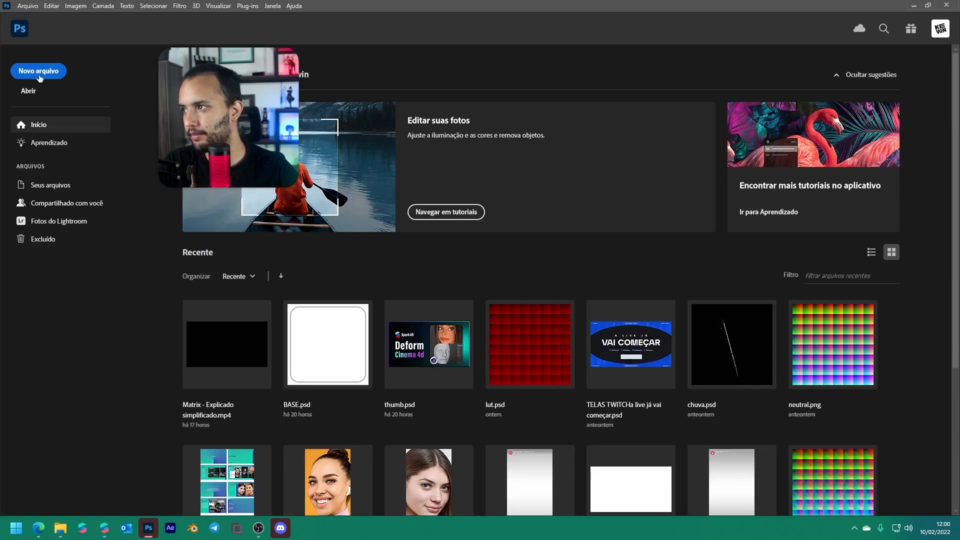
key("Return")
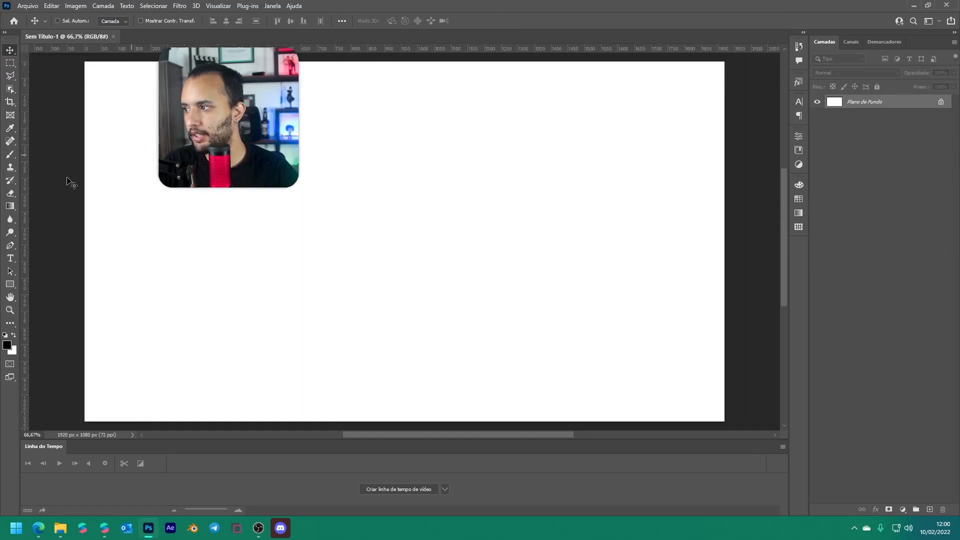
Draw a rectangle shape about 505 x 486 px in the upper-left part of the canvas
left_click(10, 284)
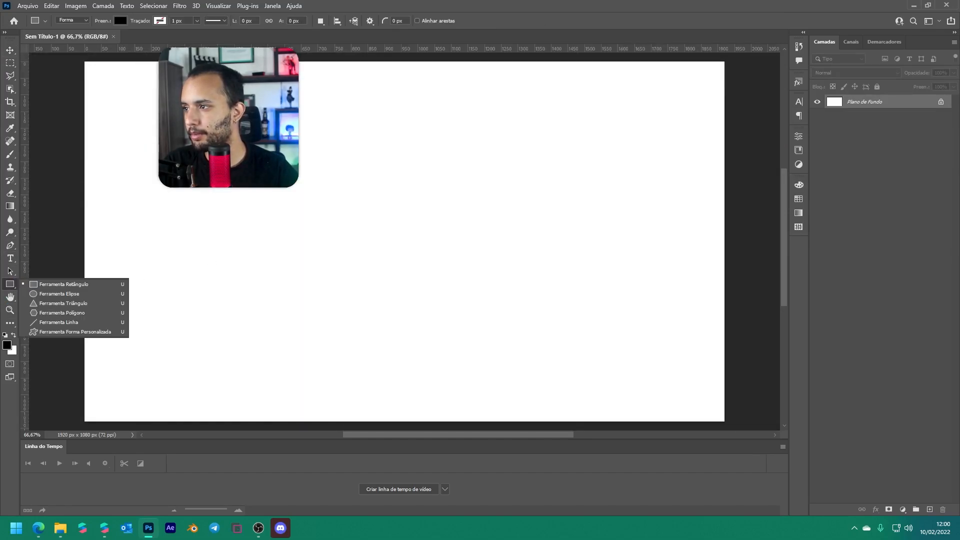
left_click(50, 281)
left_click_drag(209, 133, 379, 296)
Fill the rectangle with a linear black-to-white gradient
left_click(120, 21)
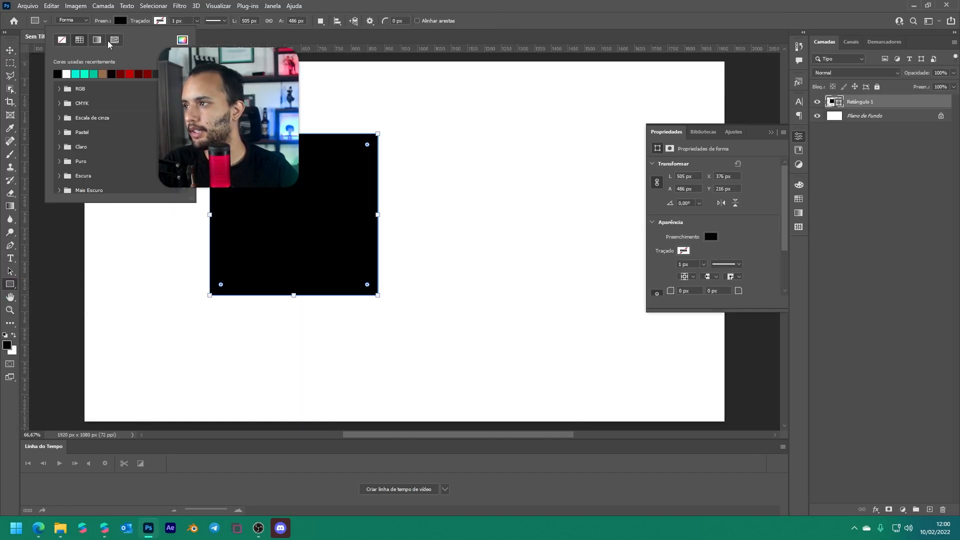
left_click(97, 40)
Edit the rectangle's gradient, moving the black stop to 48% and the white stop to 47% to form a hard edge
left_click(105, 145)
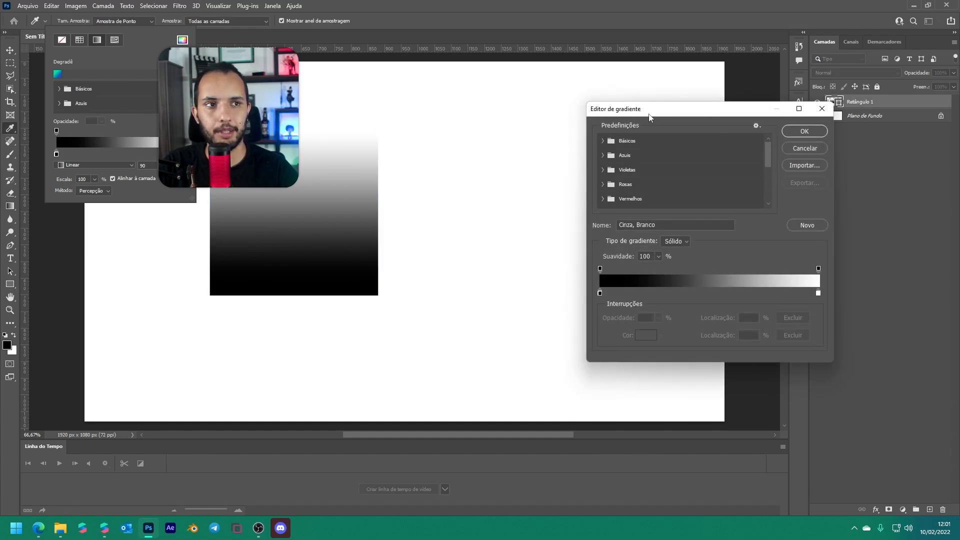
left_click_drag(653, 112, 517, 136)
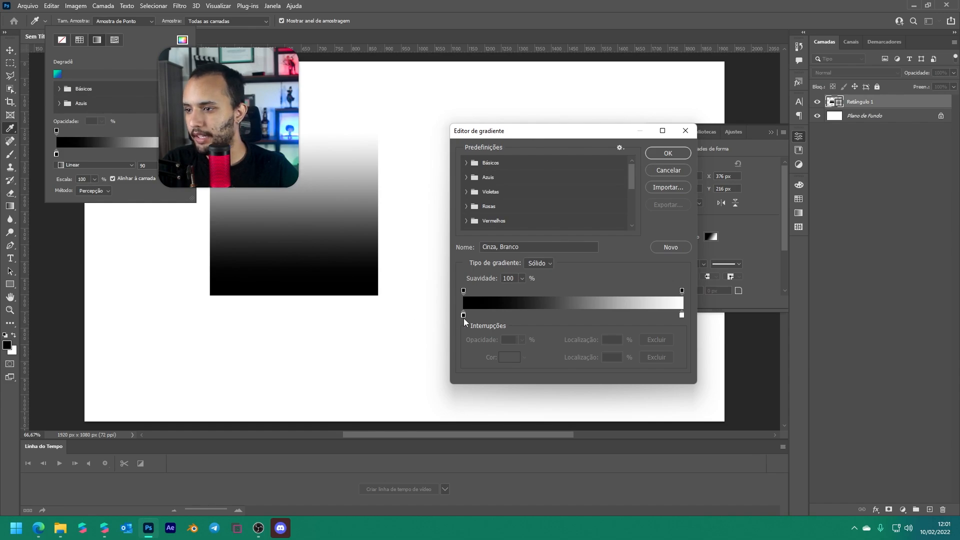
left_click_drag(463, 315, 568, 316)
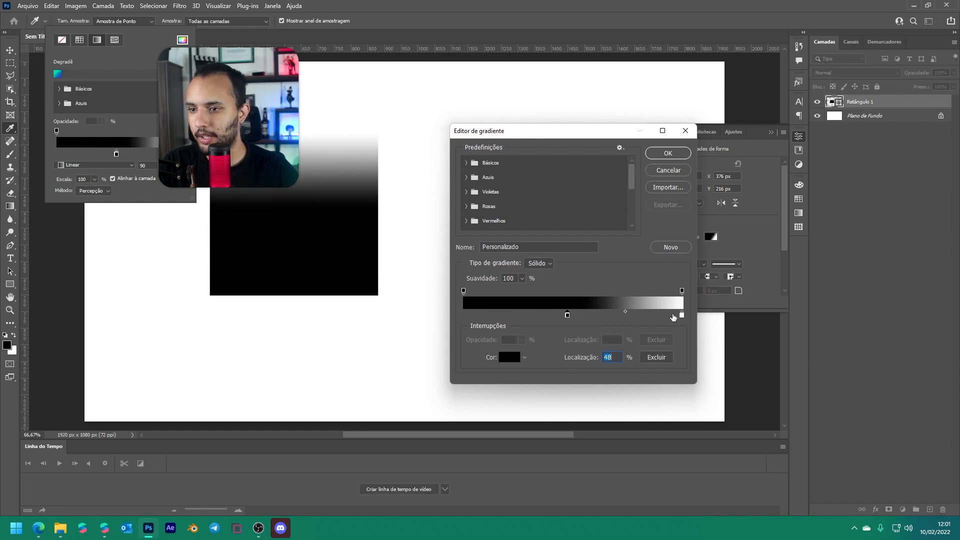
left_click_drag(682, 315, 569, 317)
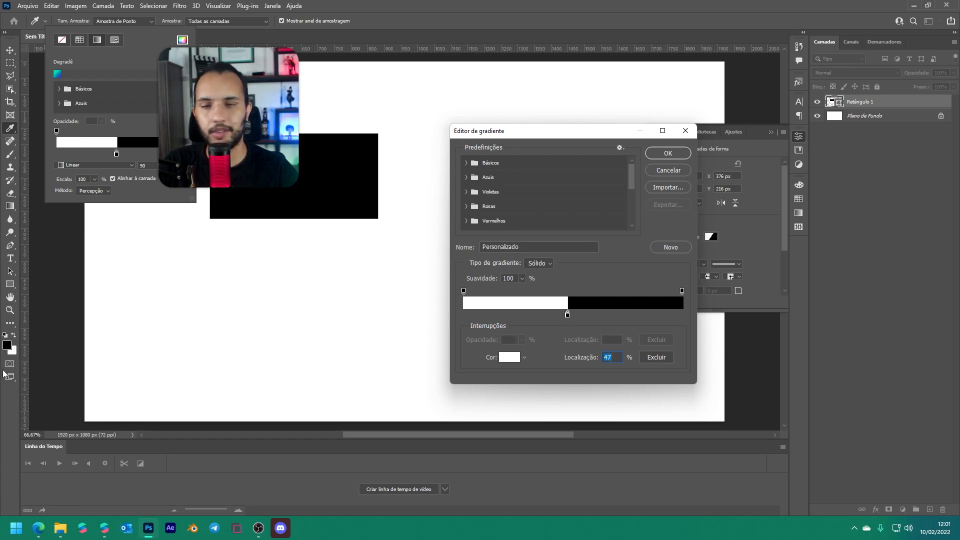
Switch to Spark AR Studio, change the Step patch's type to Color and set it back to Number
left_click(40, 530)
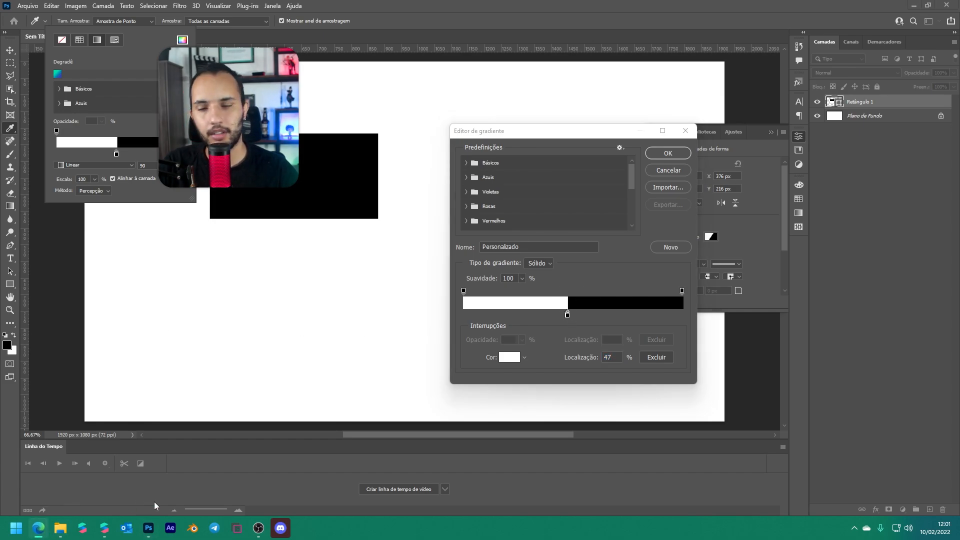
left_click(105, 530)
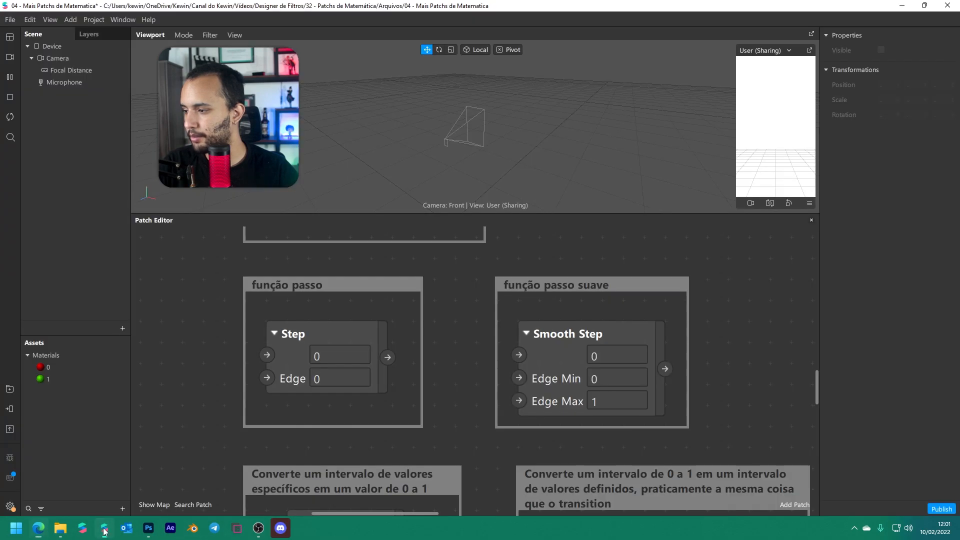
left_click(297, 374)
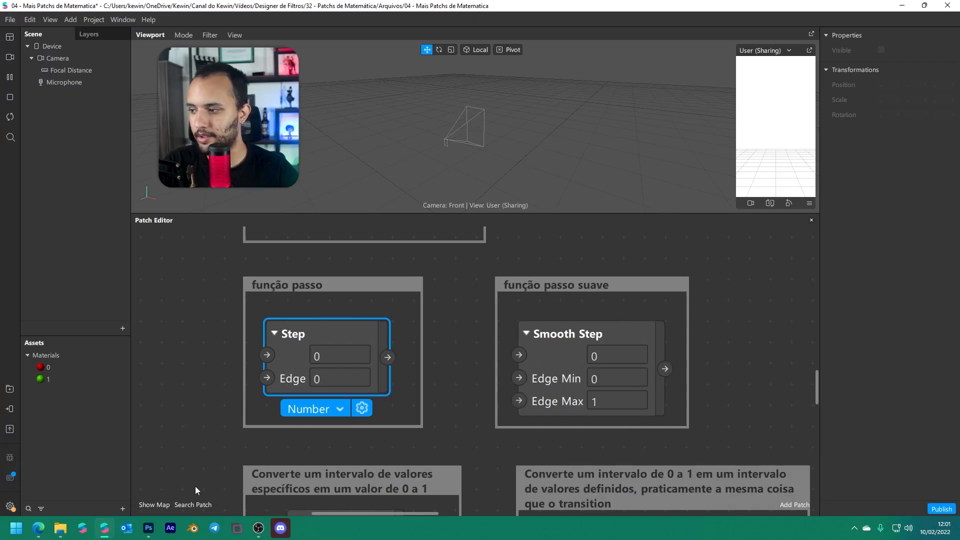
left_click(309, 409)
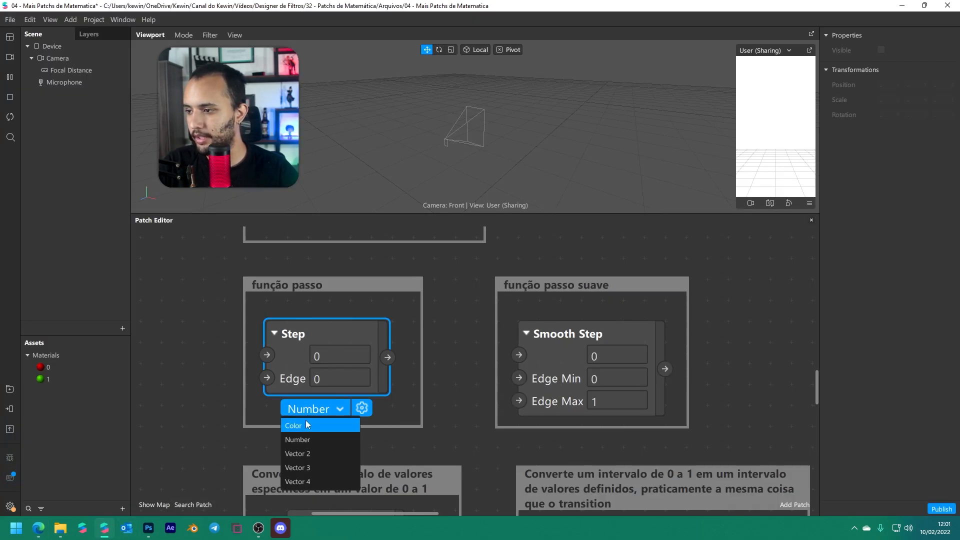
left_click(305, 422)
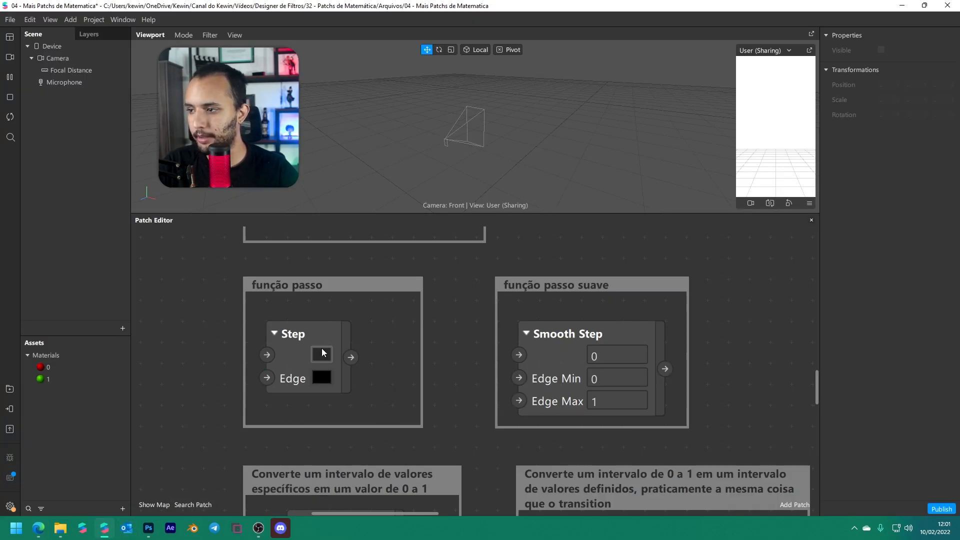
left_click(293, 371)
left_click(292, 410)
left_click(286, 440)
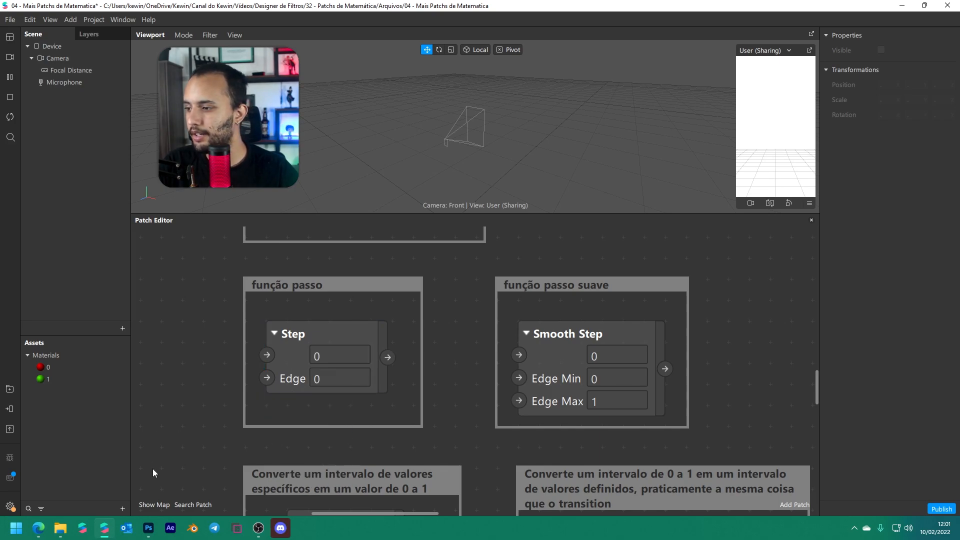
left_click(148, 527)
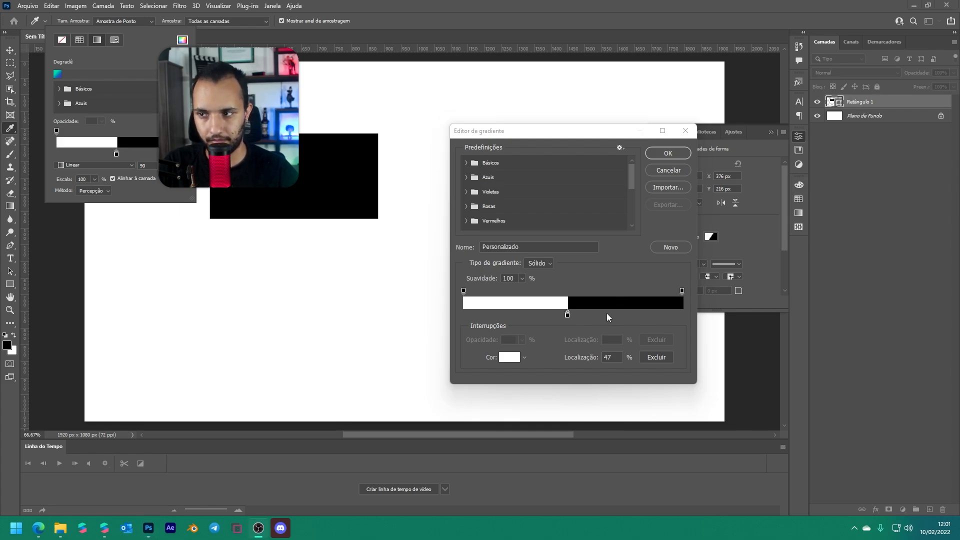
left_click(568, 316)
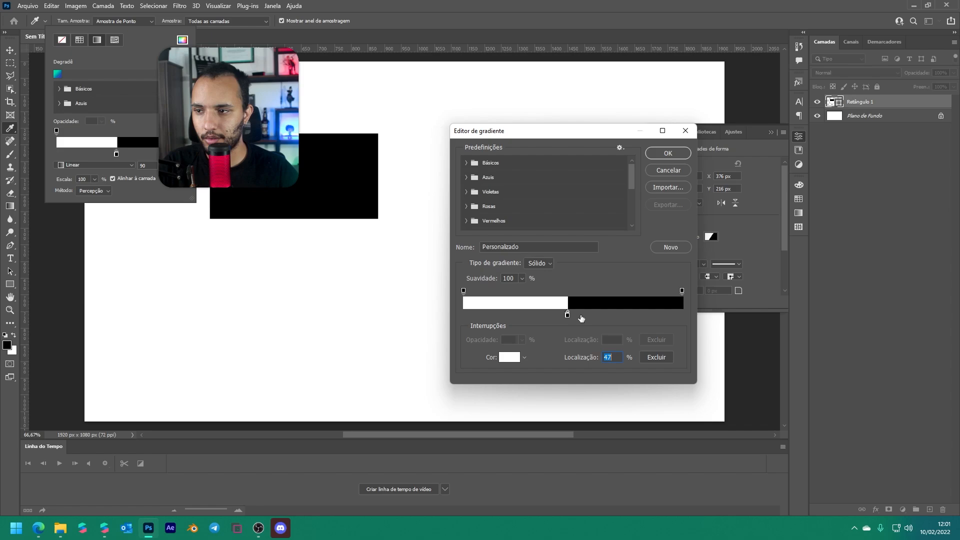
left_click_drag(569, 316, 569, 316)
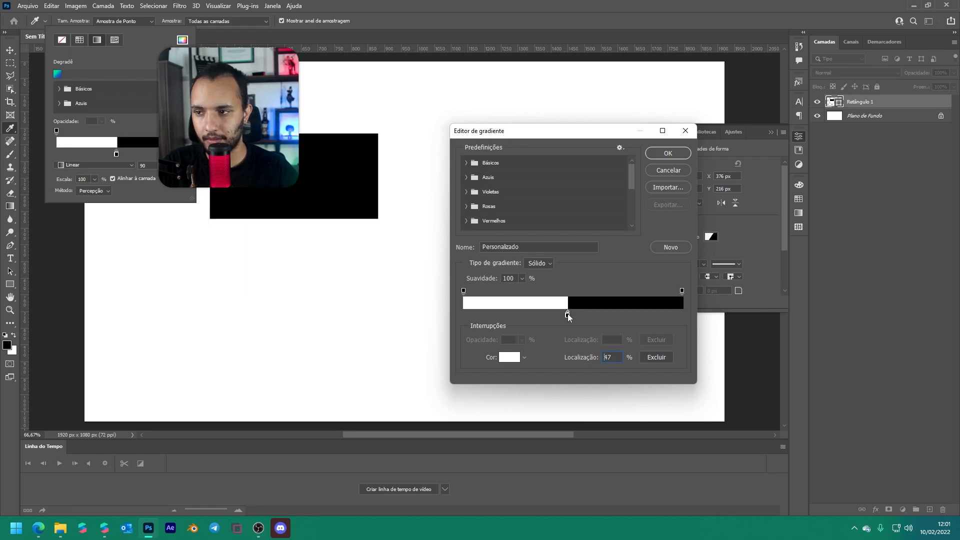
double_click(568, 315)
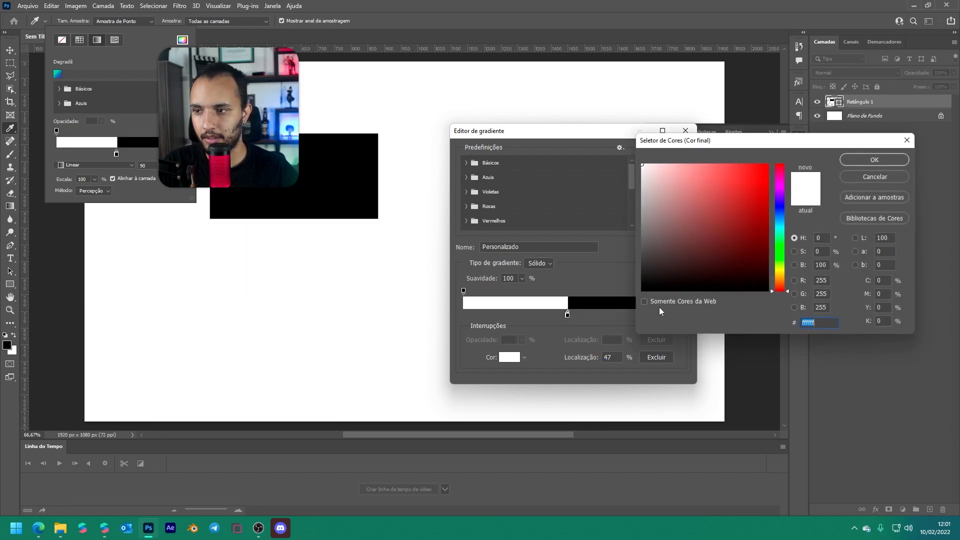
left_click(880, 173)
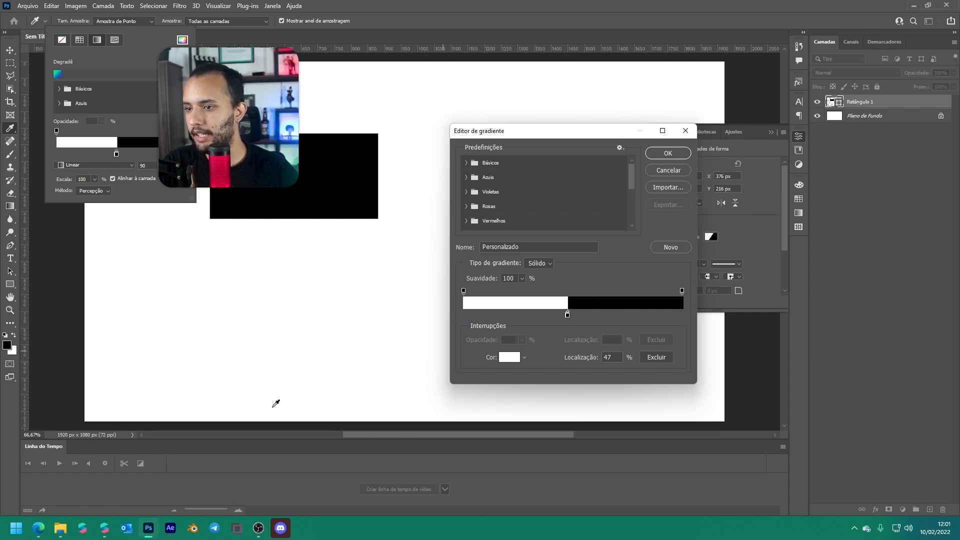
Select the Smooth Step patch in Spark AR Studio and return to the gradient in Photoshop
left_click(106, 528)
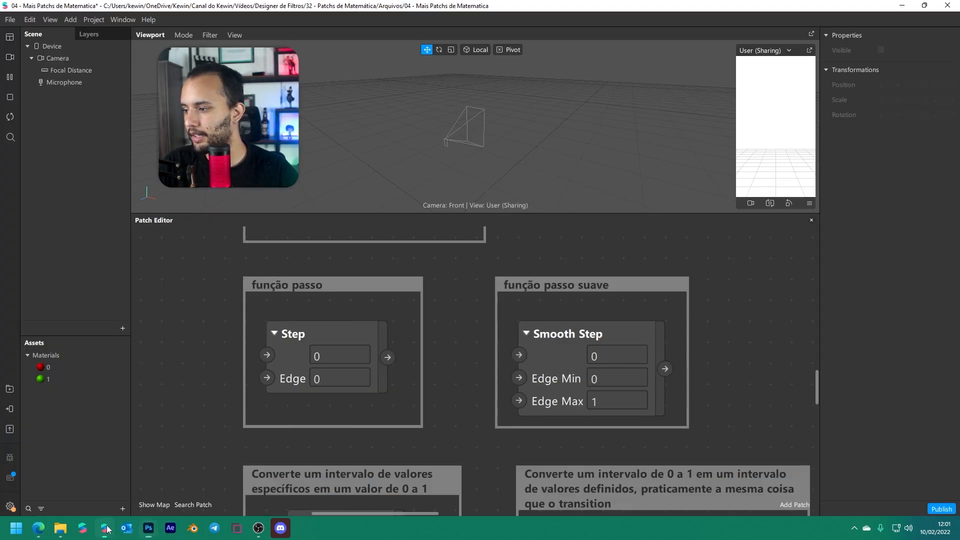
left_click(564, 396)
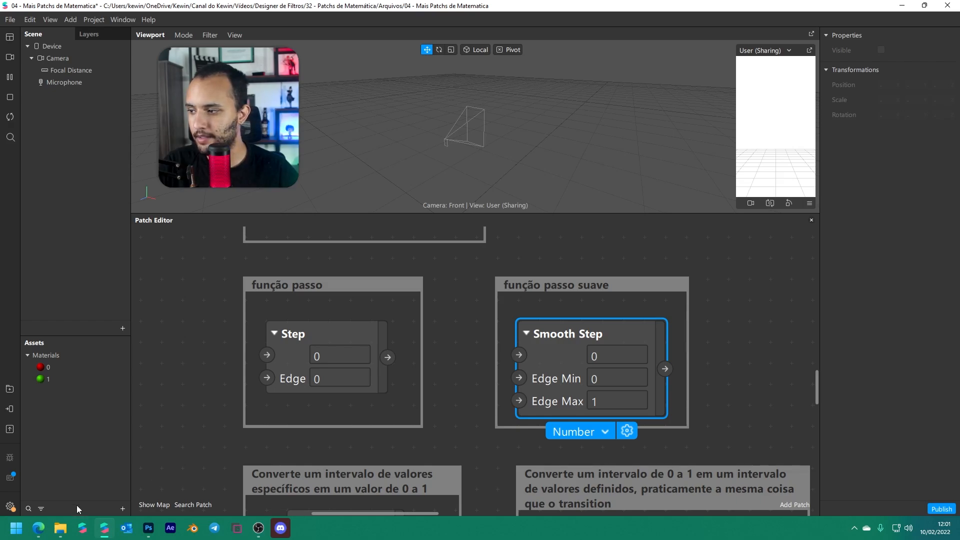
left_click(148, 528)
Spread the gradient stops to opposite ends with white at 100%, then shift the black stop to 40% and on to 93%
left_click(569, 315)
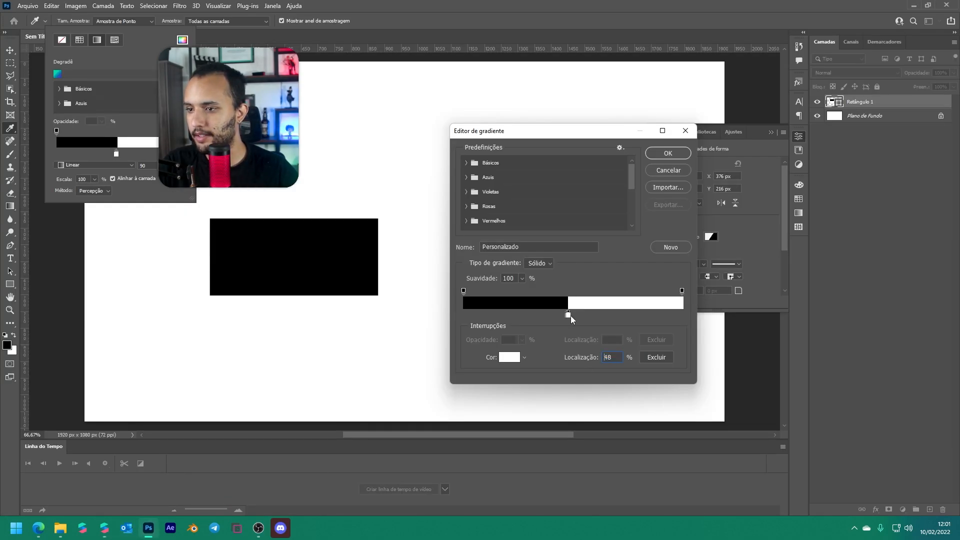
left_click_drag(571, 316, 668, 316)
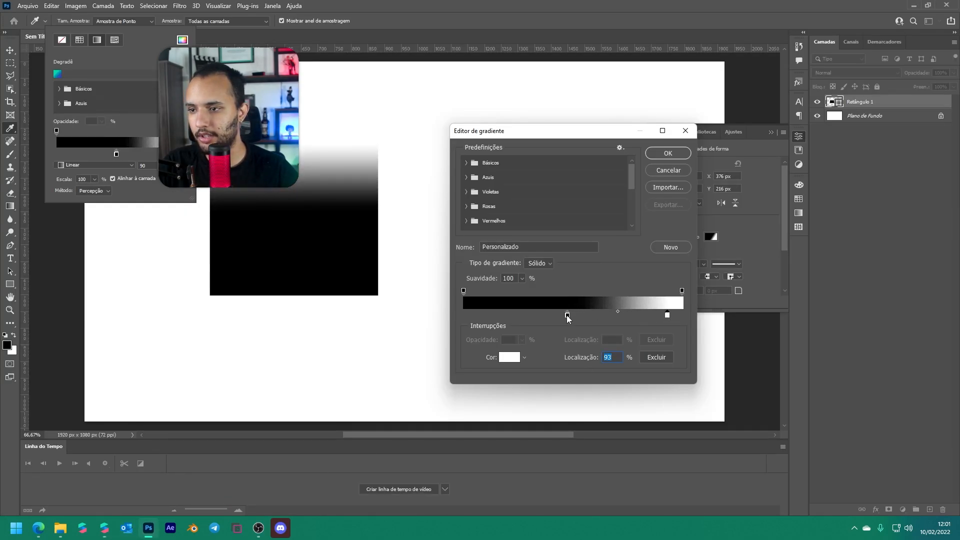
left_click_drag(567, 316, 462, 317)
left_click_drag(667, 315, 682, 315)
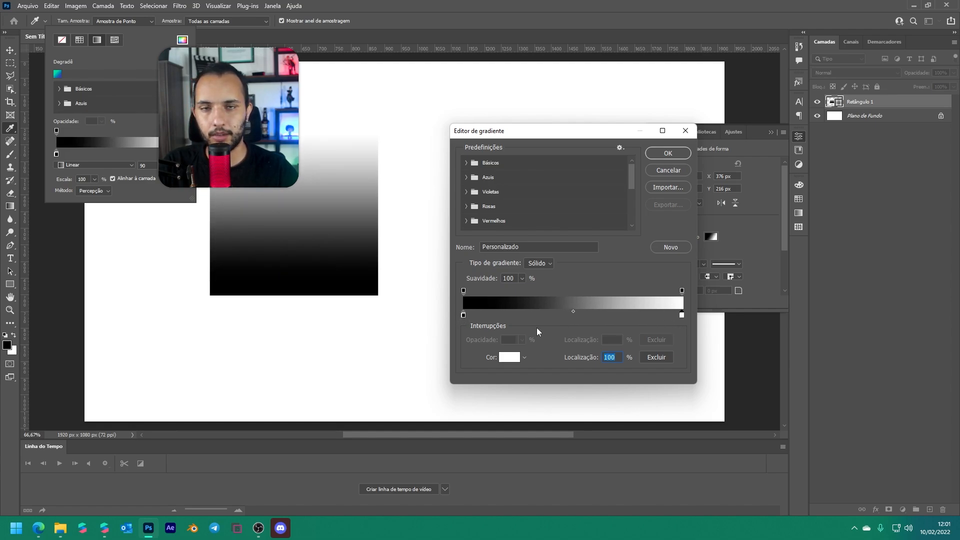
left_click_drag(464, 316, 548, 316)
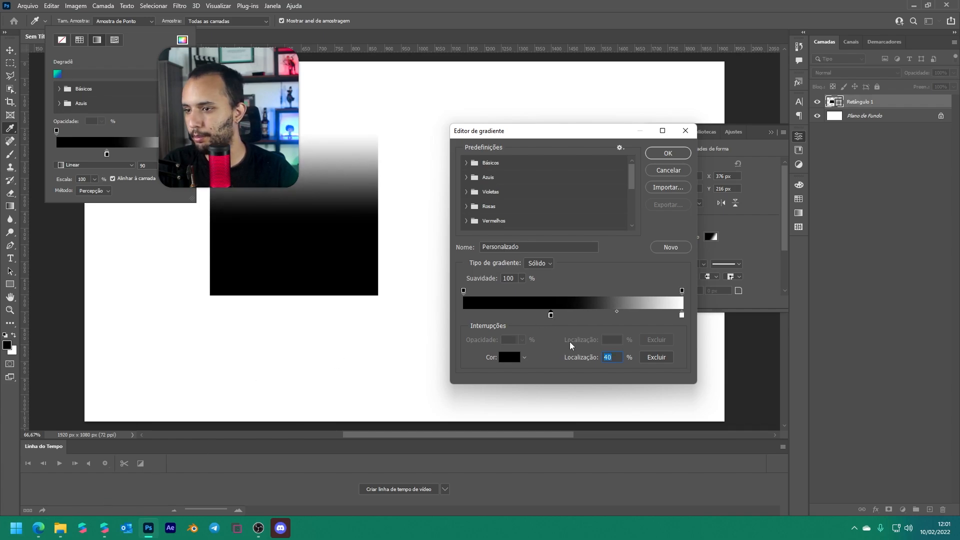
left_click_drag(551, 318, 667, 317)
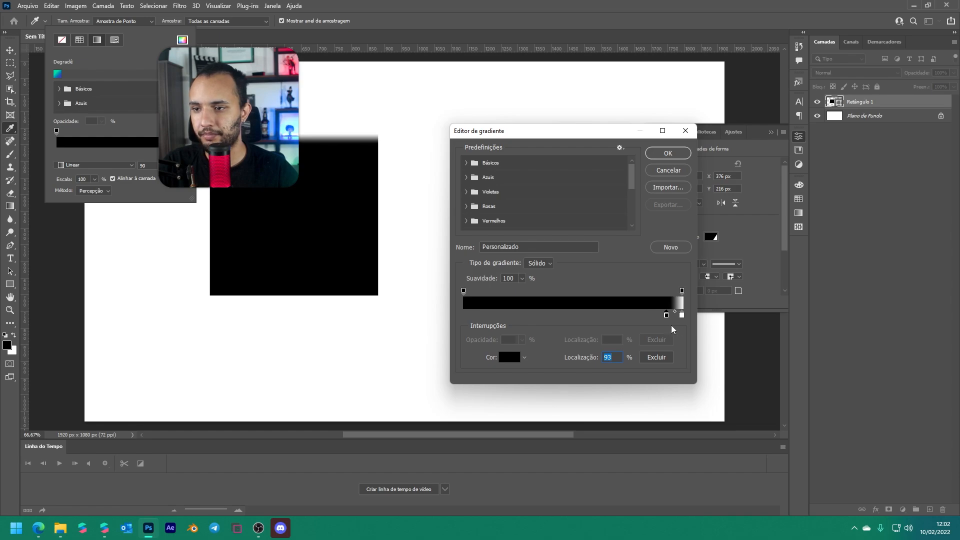
Switch to Spark AR Studio and set the Smooth Step patch's Edge Min to 0,9
left_click(104, 528)
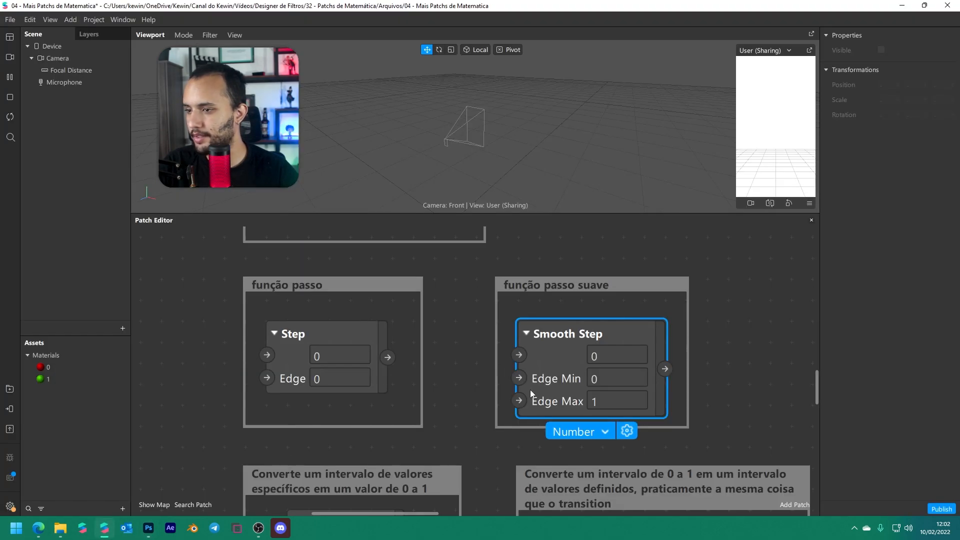
left_click(610, 375)
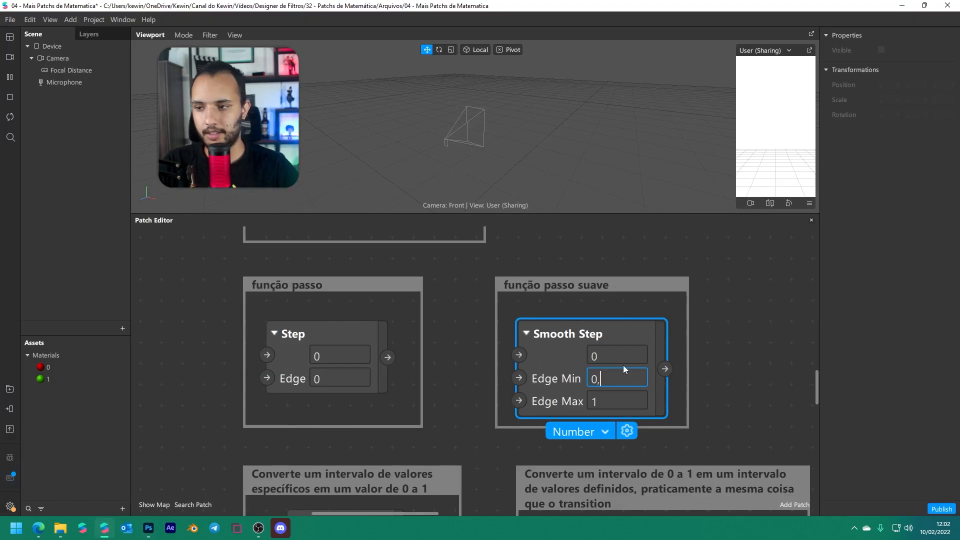
type("0,9")
key("Return")
left_click(600, 399)
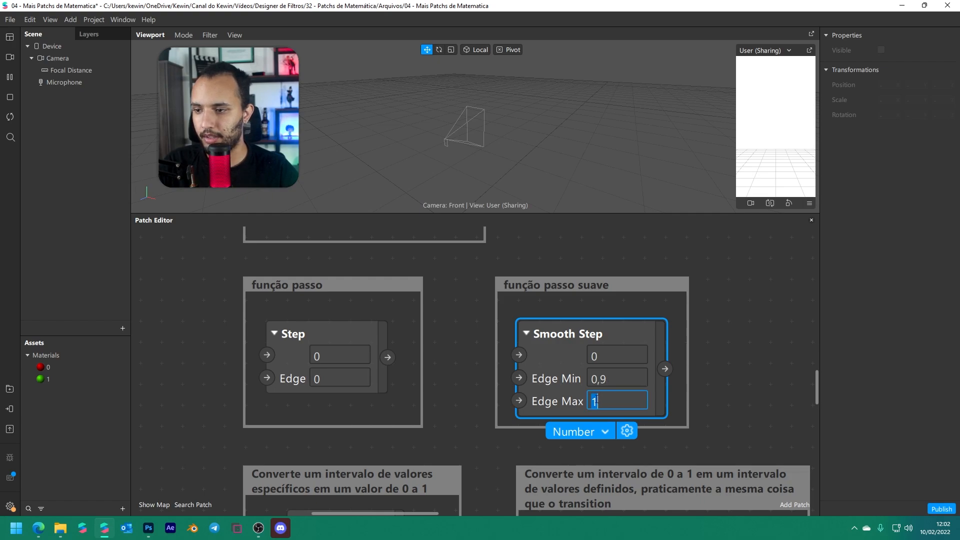
Switch back to Photoshop, move the black gradient stop to 90% and leave the gradient editor without applying the stop changes
left_click(149, 527)
left_click(682, 315)
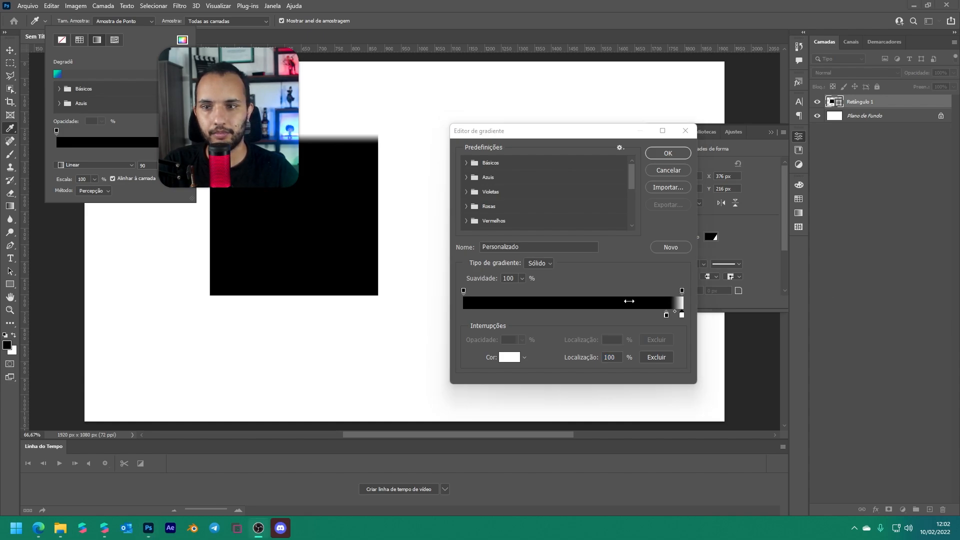
left_click(681, 315)
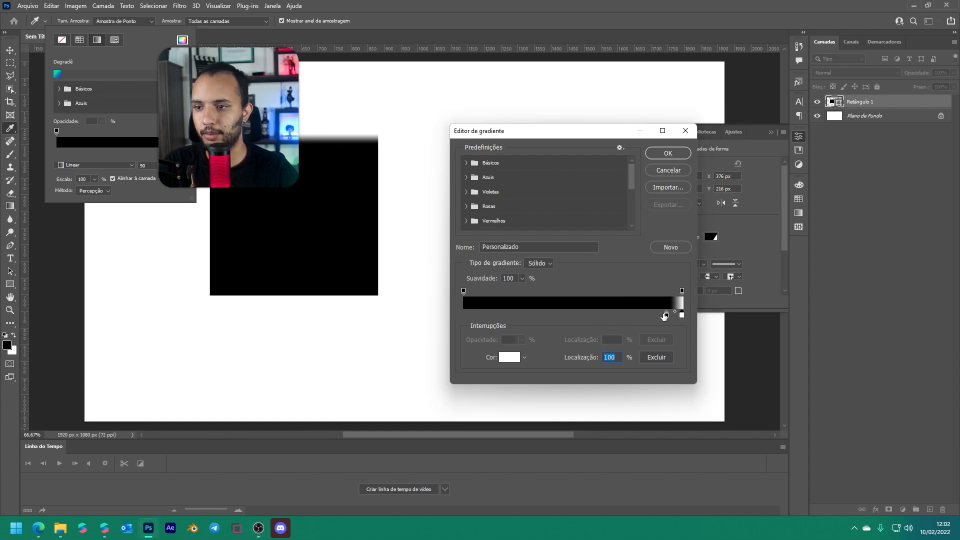
left_click_drag(666, 315, 662, 323)
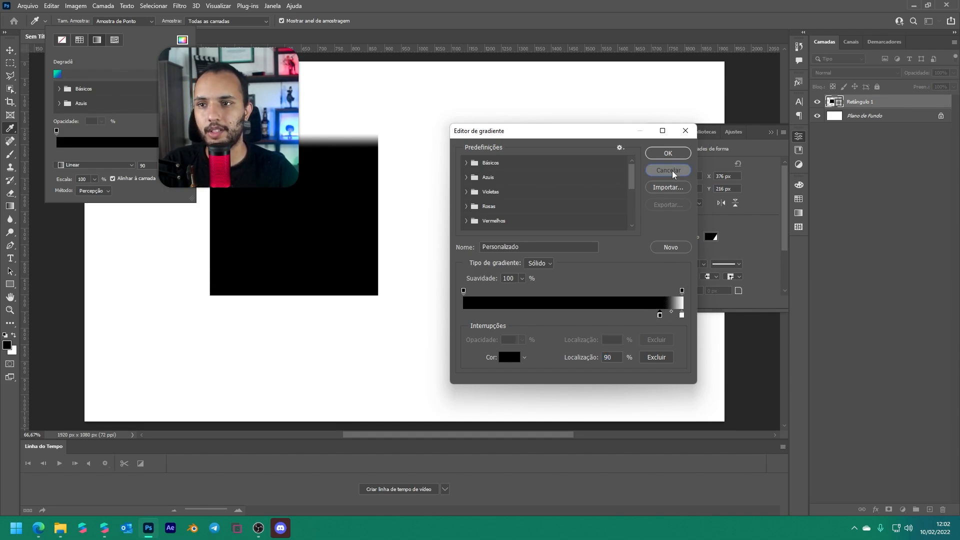
left_click(668, 153)
Place the angelina-jolie image from the Downloads folder as an embedded object in the document
left_click(28, 6)
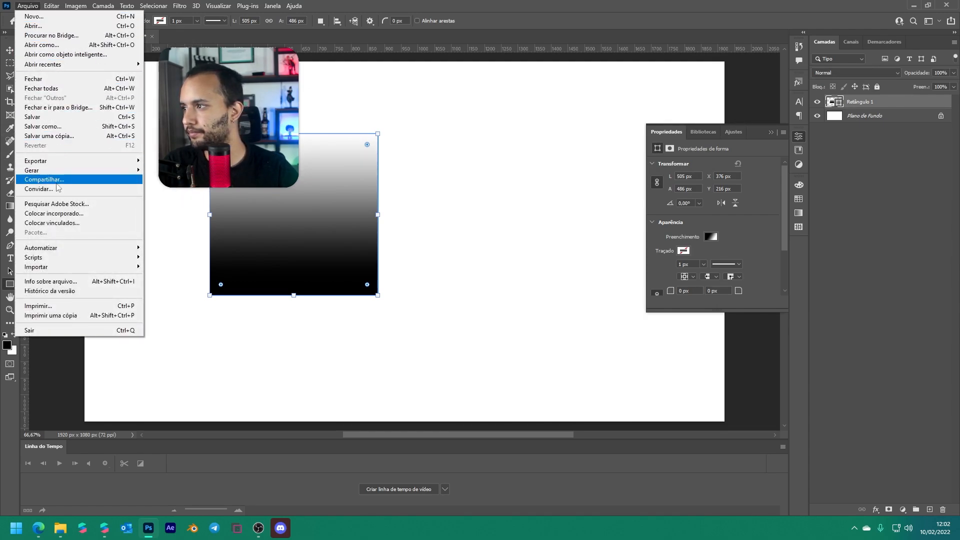
left_click(69, 217)
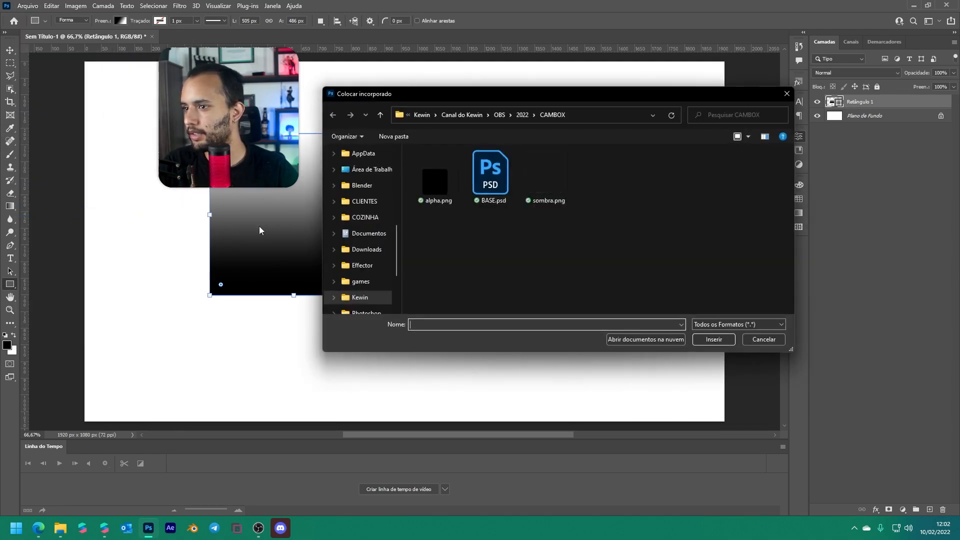
scroll(344, 257, "down", 4)
scroll(363, 265, "up", 10)
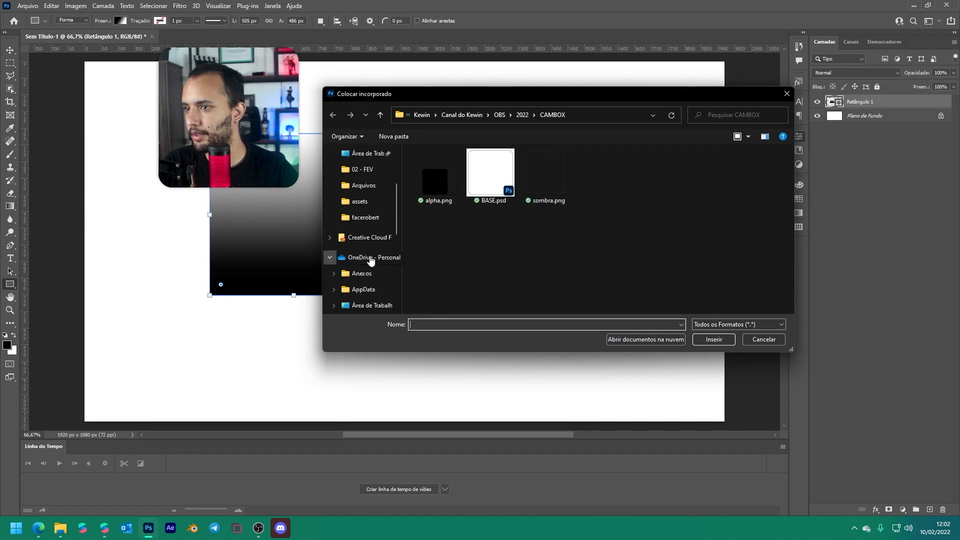
scroll(369, 256, "down", 3)
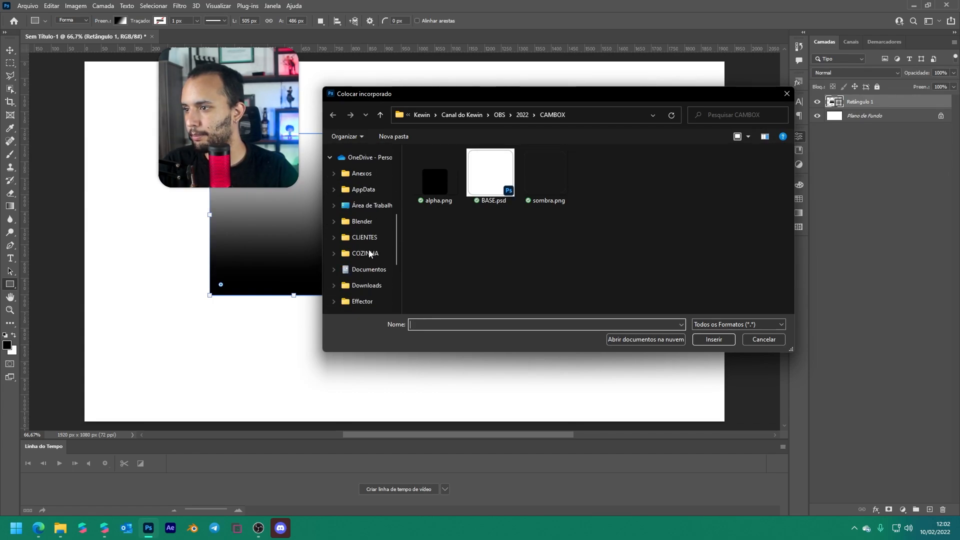
left_click(345, 272)
scroll(362, 245, "up", 5)
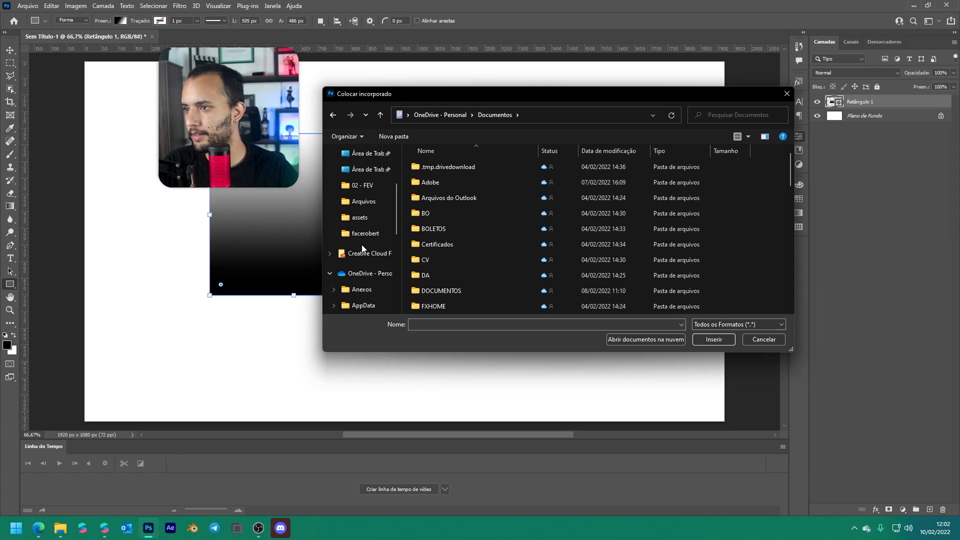
scroll(363, 243, "down", 5)
scroll(363, 246, "down", 1)
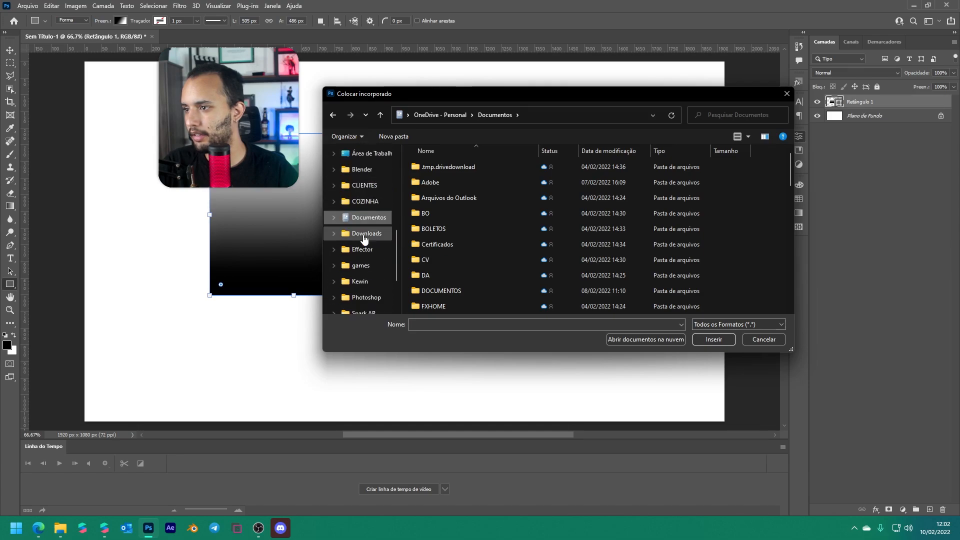
left_click(350, 235)
left_click(451, 230)
double_click(451, 230)
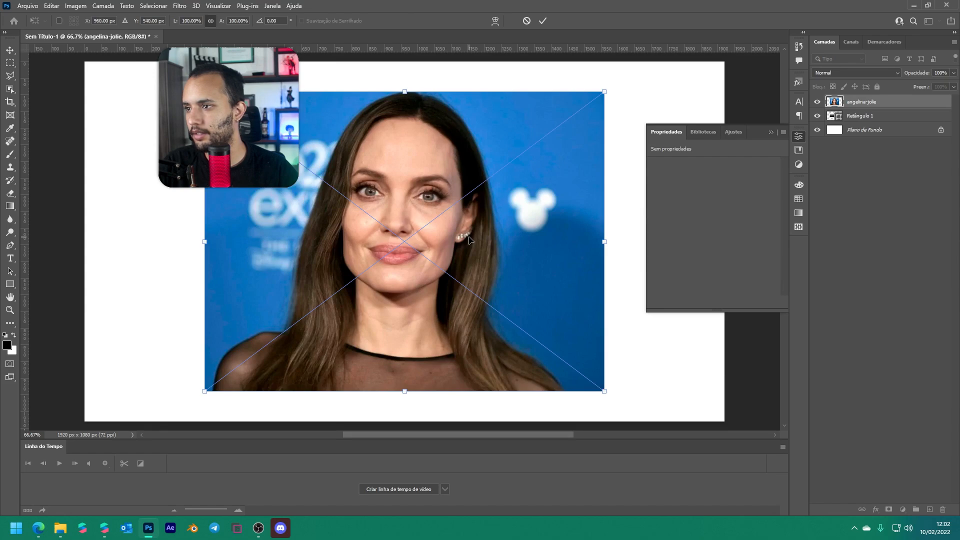
key("Return")
Add a Levels adjustment layer above the placed image and try out its output and black sliders
left_click(179, 6)
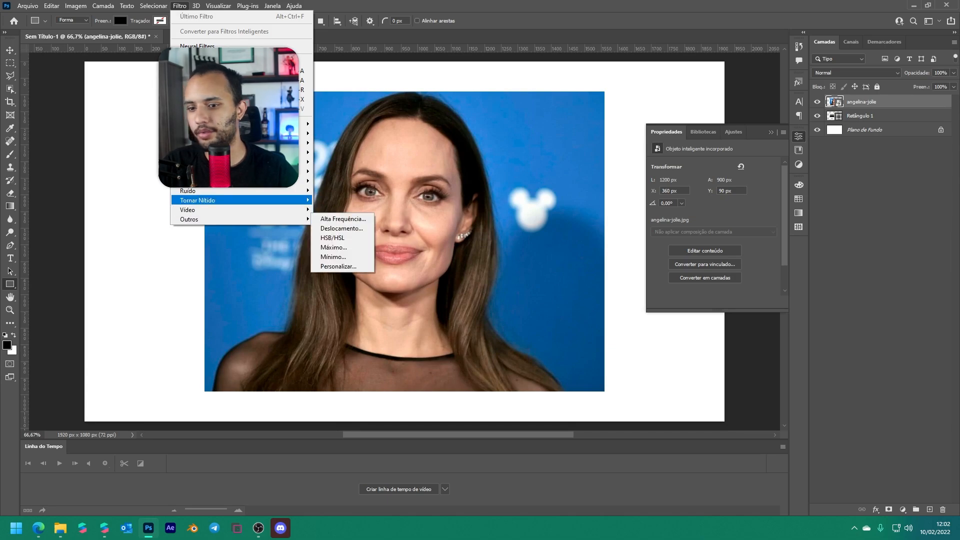
left_click(902, 509)
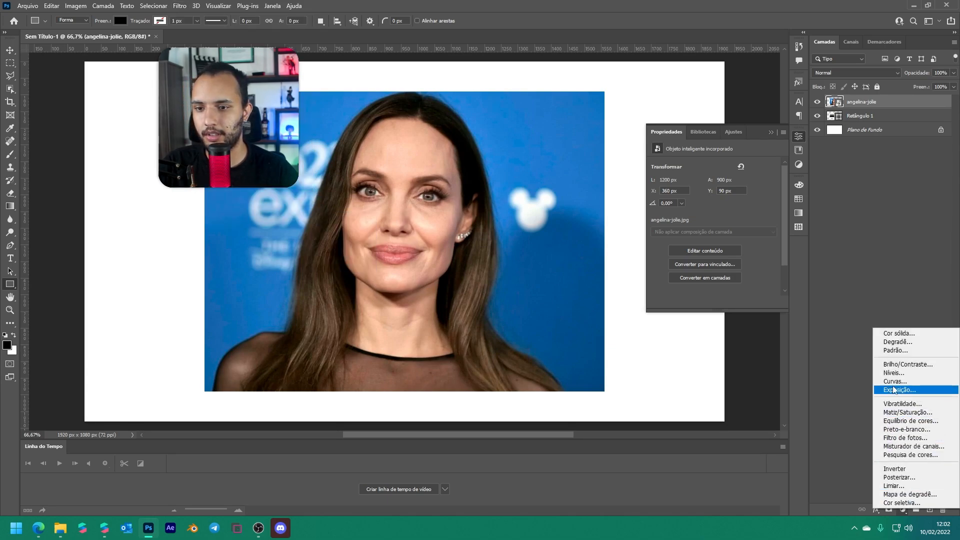
left_click(898, 374)
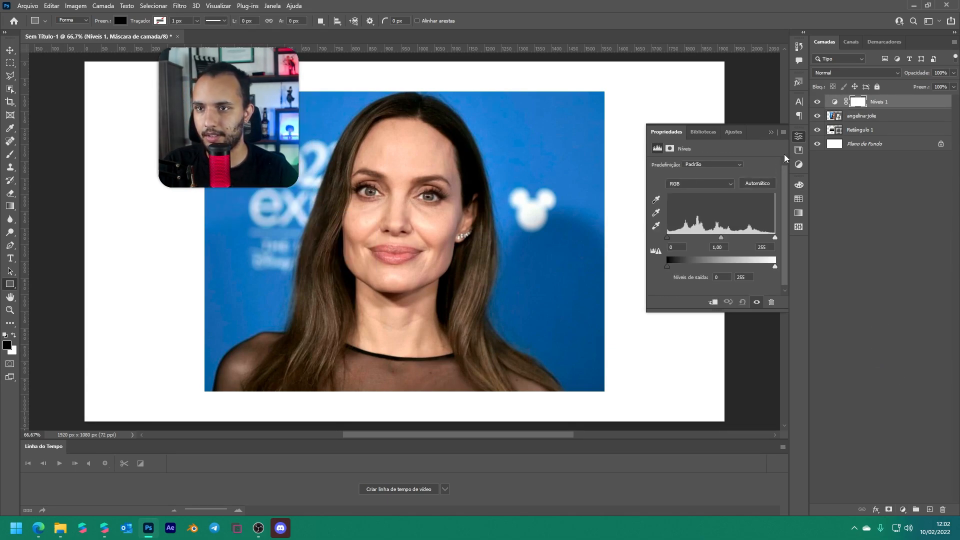
left_click(836, 101)
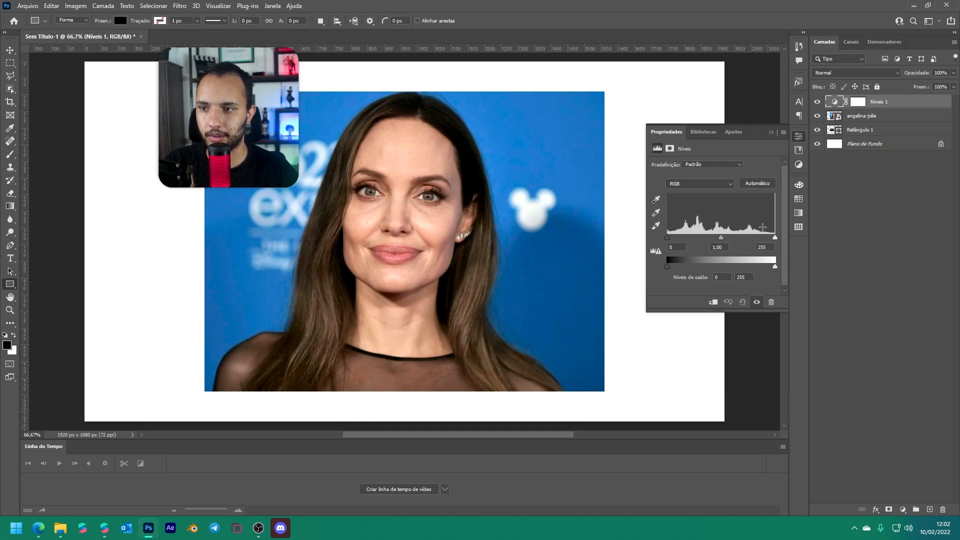
mouse_move(775, 266)
left_mouse_down()
mouse_move(685, 268)
mouse_move(773, 268)
left_mouse_up()
left_click_drag(668, 265, 667, 238)
Switch to Spark AR Studio and import the angelina-jolie image from the Downloads folder as a texture
left_click(104, 528)
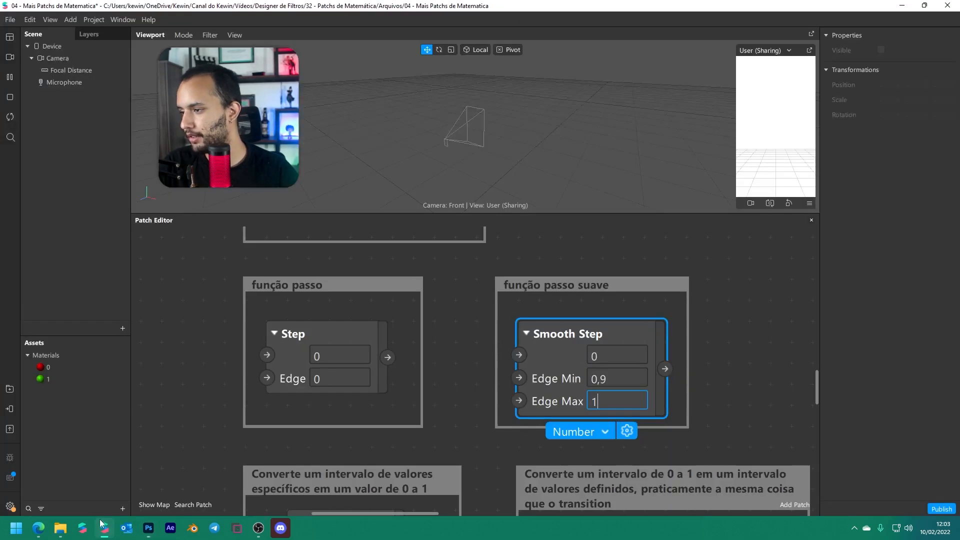
left_click(123, 509)
mouse_move(181, 361)
left_click(252, 362)
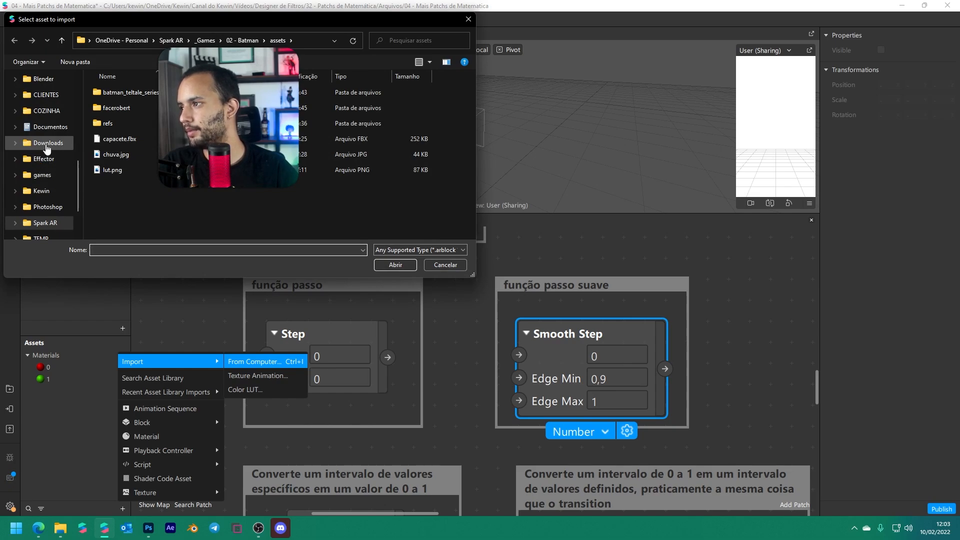
left_click(48, 143)
double_click(337, 100)
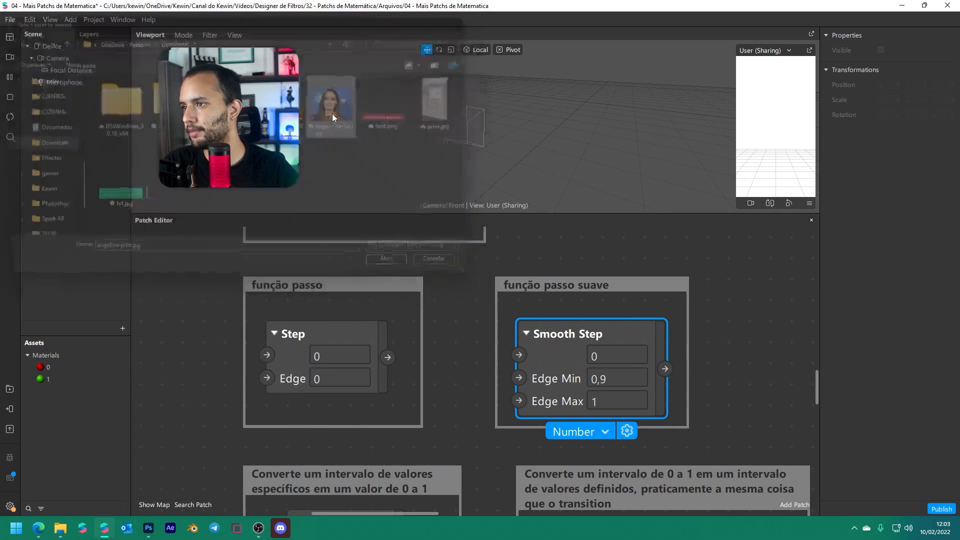
Set the angelina-jolie texture's compression to None for iOS, Android and Older Android
left_click(919, 190)
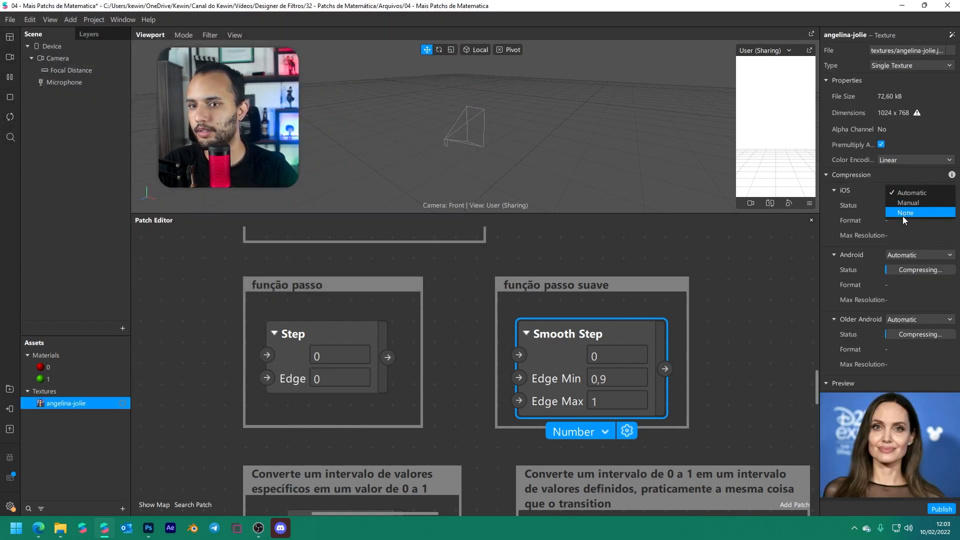
left_click(905, 212)
left_click(905, 240)
left_click(905, 262)
left_click(919, 289)
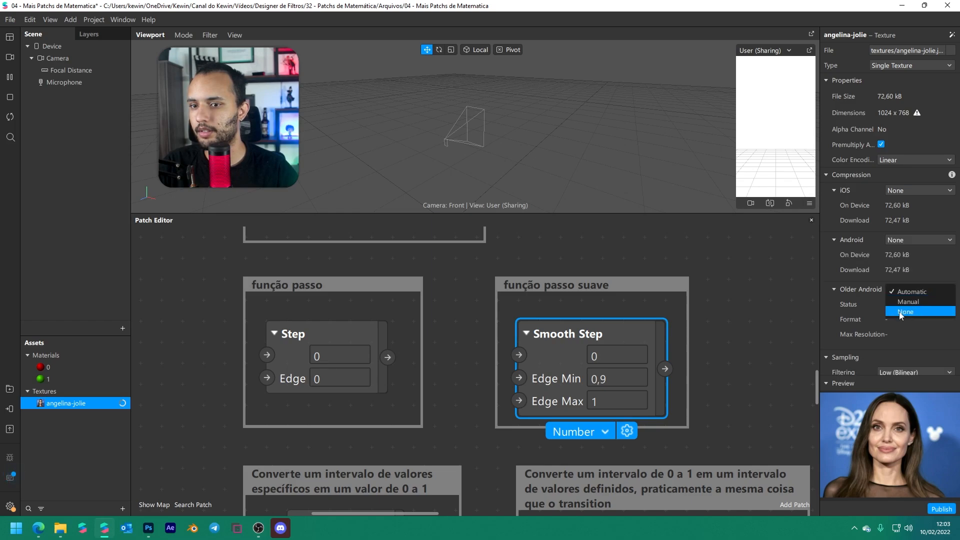
left_click(902, 310)
Add a plane to the scene and assign it a new material
right_click(64, 111)
mouse_move(82, 118)
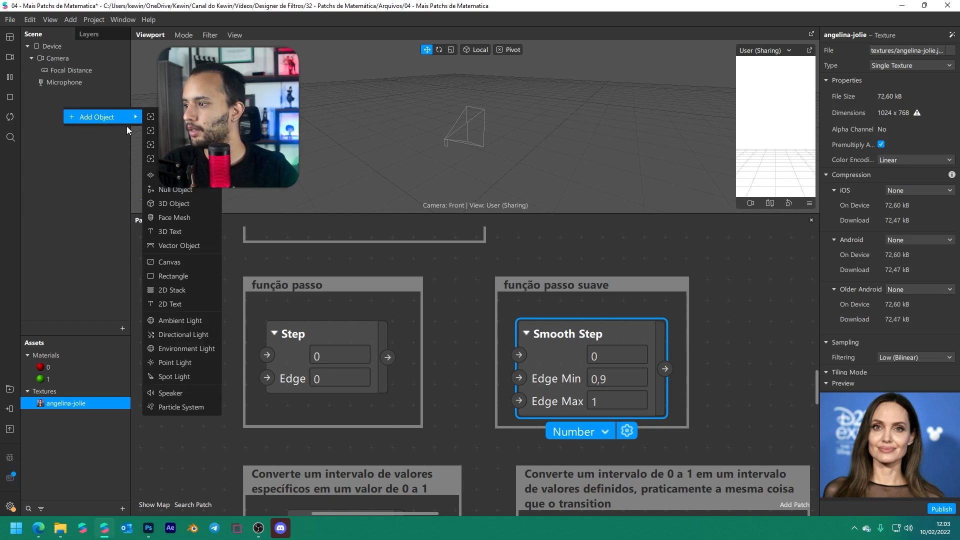
left_click(145, 176)
left_click(951, 193)
left_click(923, 239)
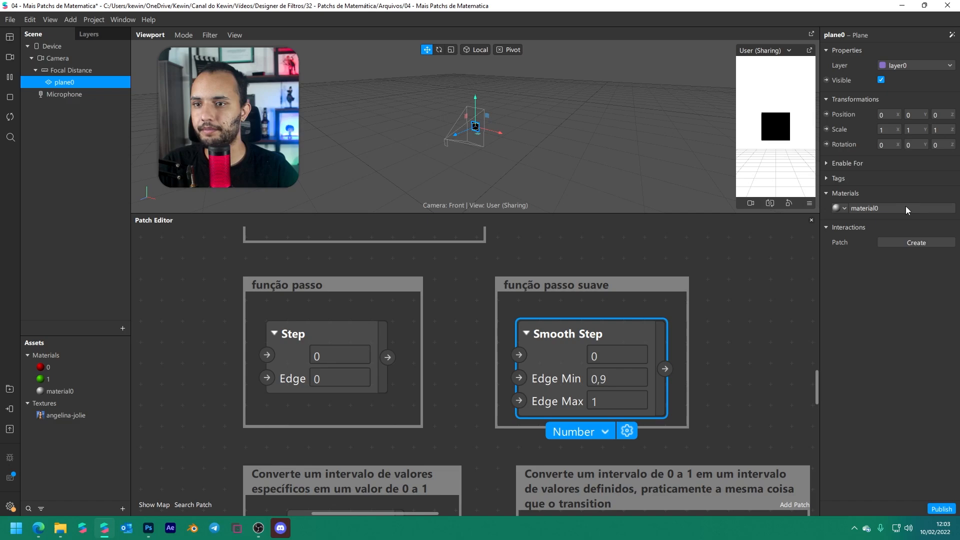
Set the plane's material to the Flat shader with the angelina-jolie texture
left_click(907, 209)
left_click(898, 50)
left_click(895, 58)
left_click(895, 110)
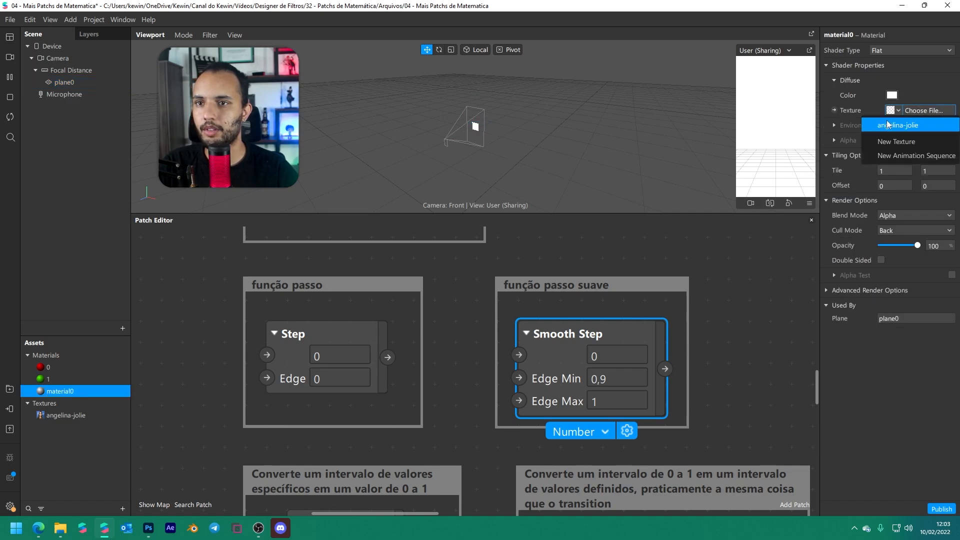
left_click(881, 126)
Detach and enlarge the device preview, then scale the plane to about 2,222 in X and 1,678 in Y
left_click(809, 50)
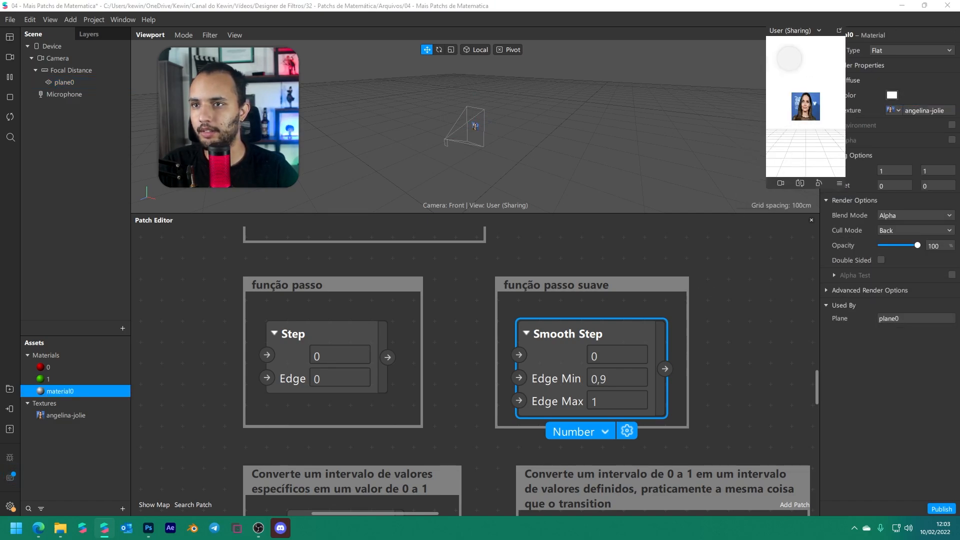
left_click_drag(765, 69, 599, 107)
scroll(518, 300, "down", 3)
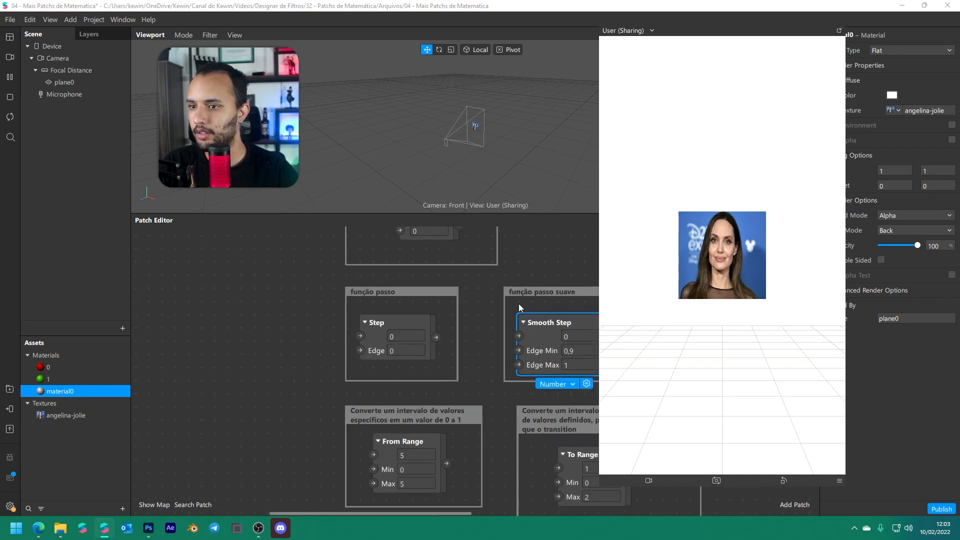
left_click(80, 83)
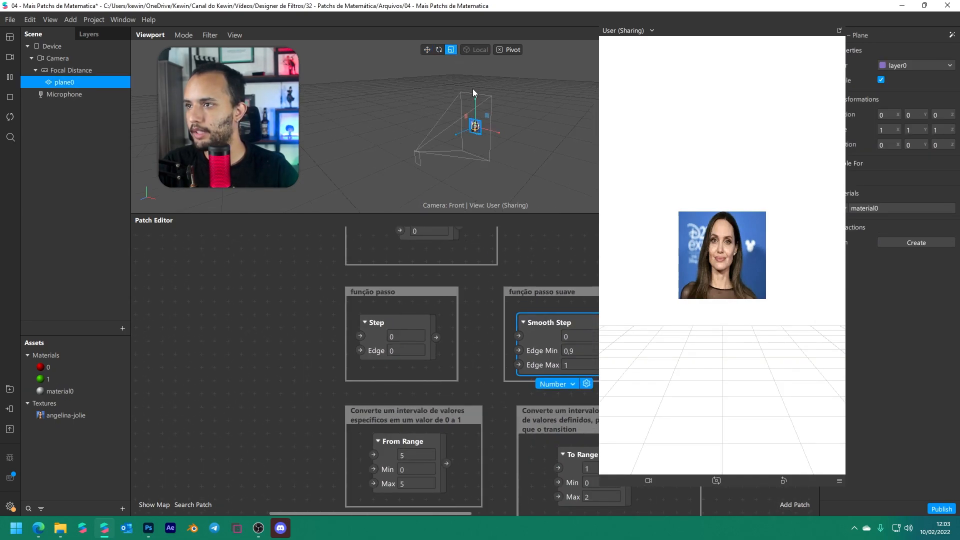
left_click_drag(498, 136, 497, 112)
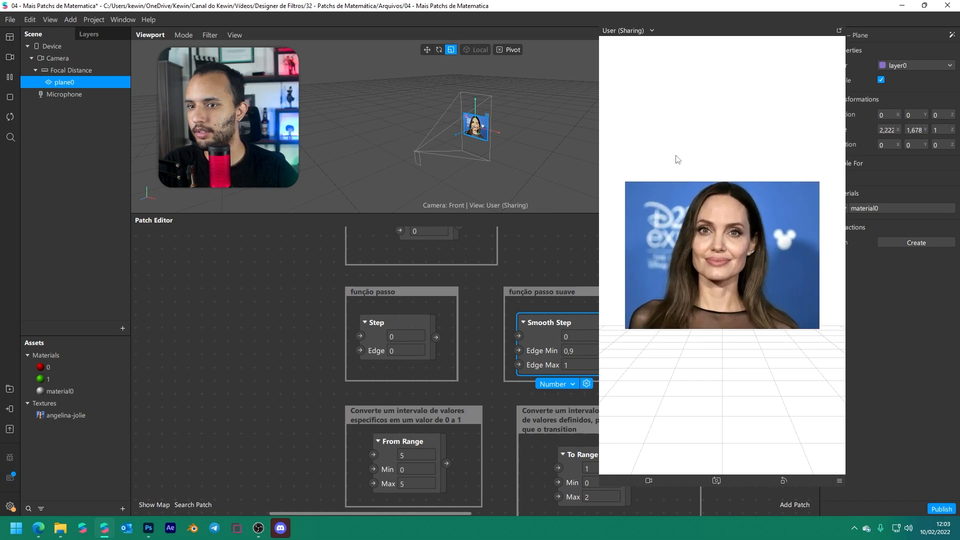
Create a patch for the plane material's texture and place it in an empty area of the patch graph
left_click(909, 212)
left_click_drag(811, 29, 765, 29)
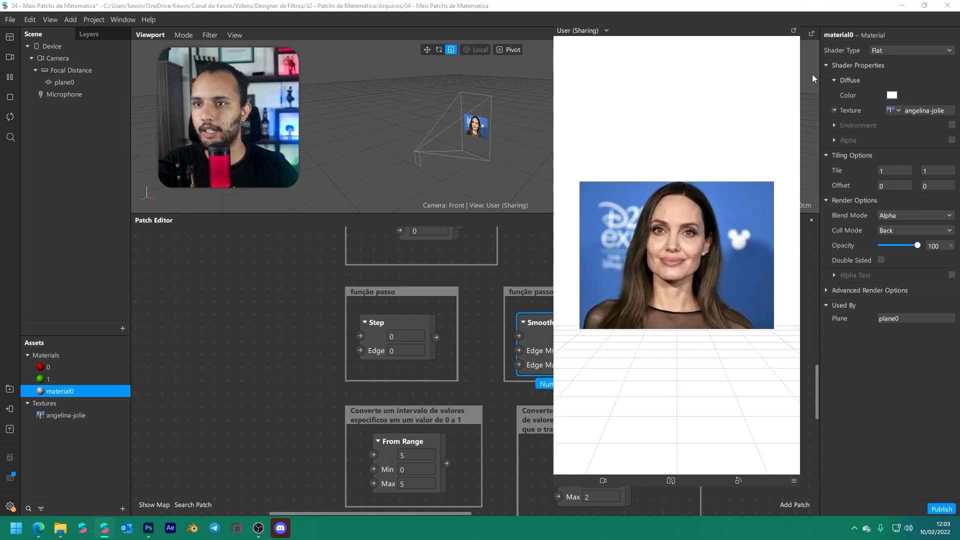
left_click(834, 110)
scroll(352, 414, "down", 2)
left_click_drag(463, 388, 173, 325)
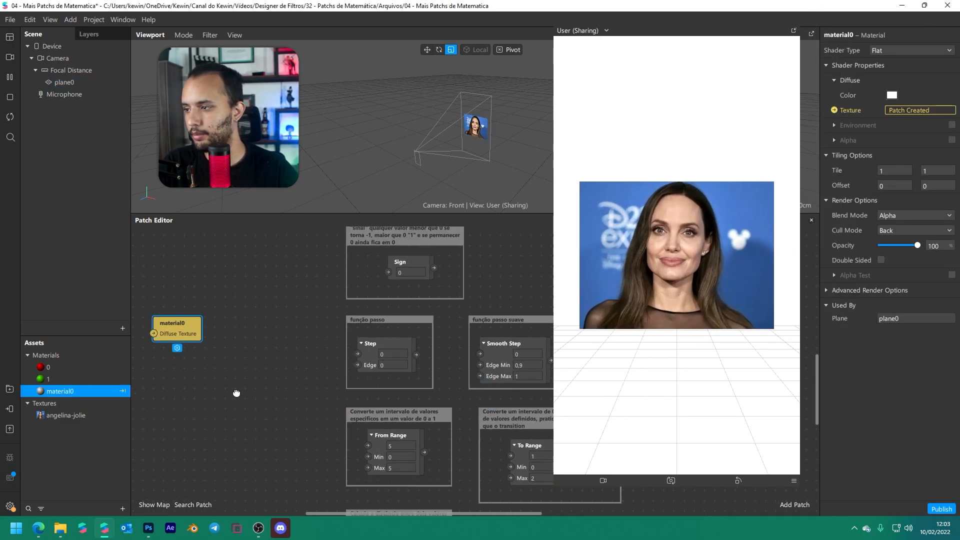
middle_click_drag(235, 394, 483, 425)
left_click_drag(415, 362, 300, 374)
left_click(260, 395)
Add the angelina-jolie texture to the patch graph and feed its RGBA output into a new Smooth Step patch
left_click_drag(59, 415, 193, 403)
middle_click_drag(203, 411, 310, 411)
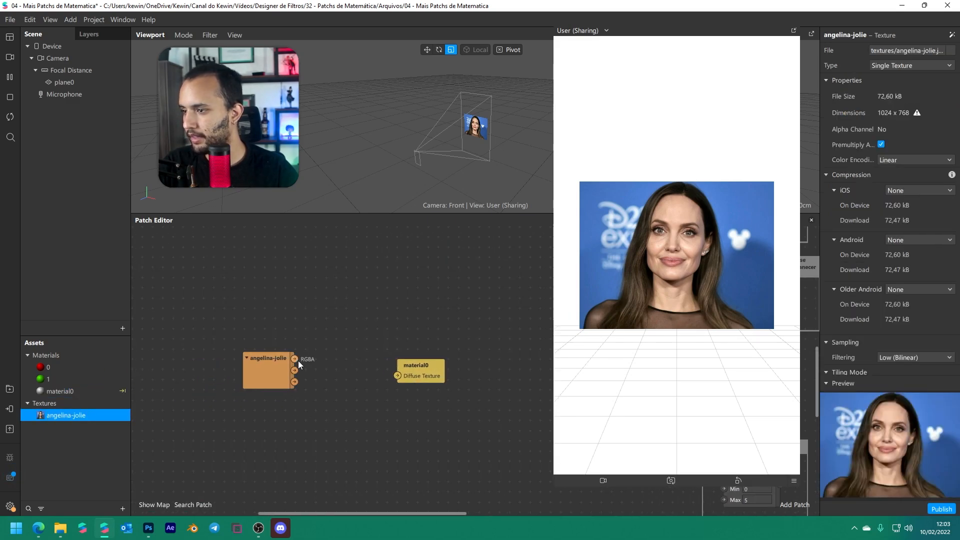
left_click_drag(296, 359, 330, 382)
type("smooth")
key("Return")
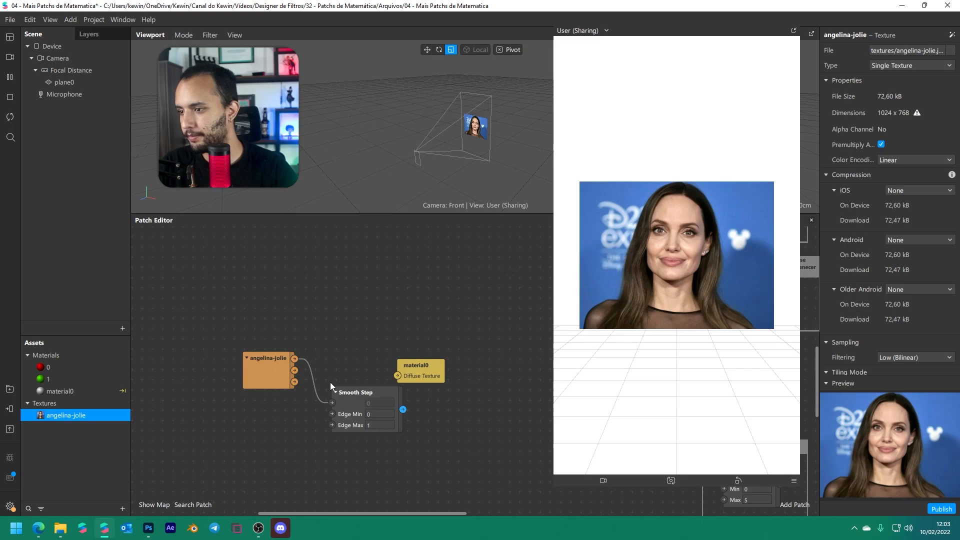
Connect the Smooth Step output to the material's Diffuse Texture and position the patch between texture and material
scroll(404, 414, "up", 3)
left_click_drag(404, 409, 501, 389)
left_click_drag(339, 389, 329, 351)
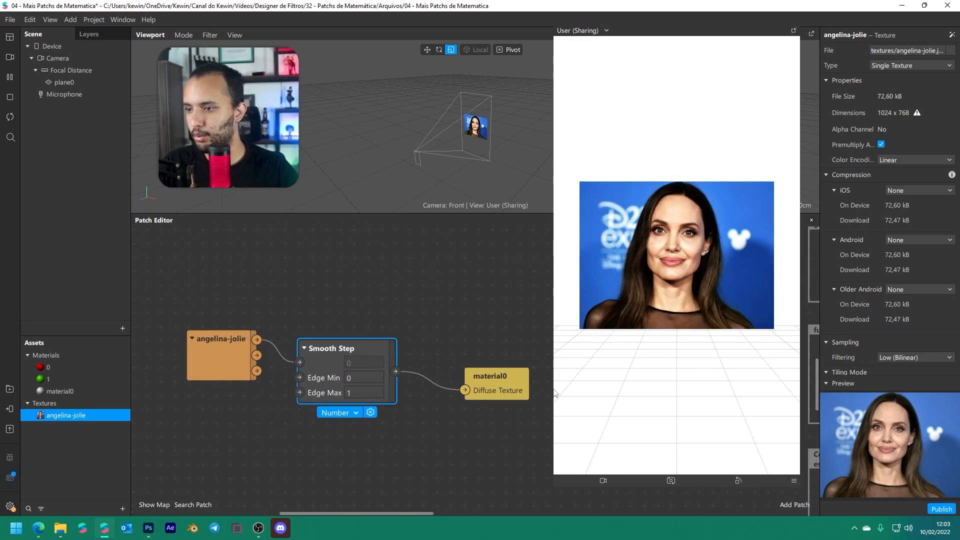
Switch to Photoshop, try out the black input slider of the Levels layer and return to Spark AR Studio
left_click(149, 527)
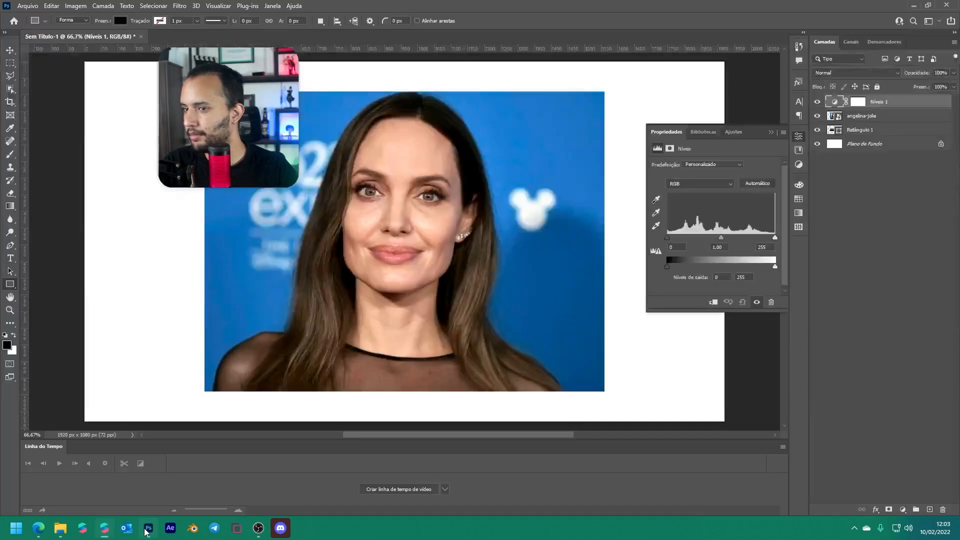
mouse_move(668, 237)
left_mouse_down()
mouse_move(724, 239)
mouse_move(655, 241)
left_mouse_up()
key("alt+Tab")
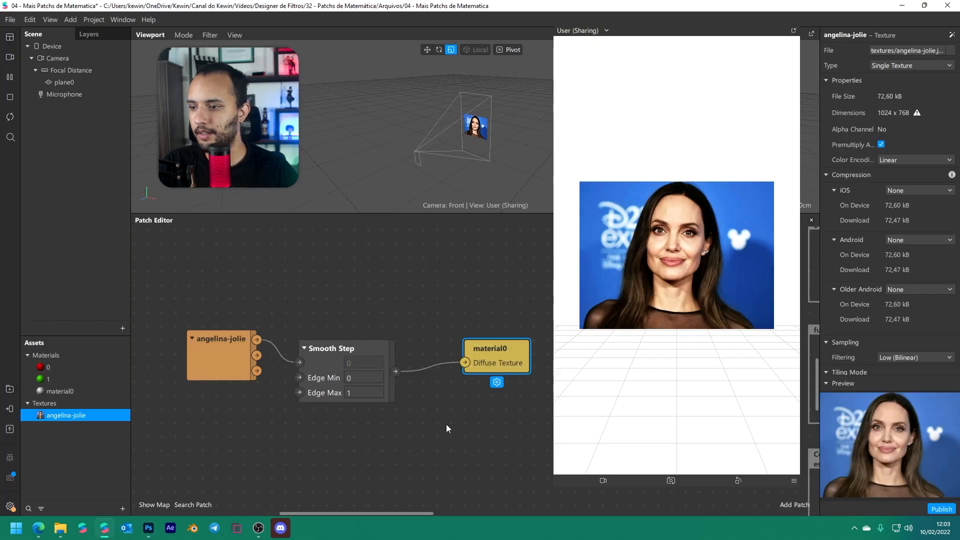
Set the Edge Min of the Smooth Step patch connected to the texture to 0,5
left_click(350, 379)
type("0,5")
key("Return")
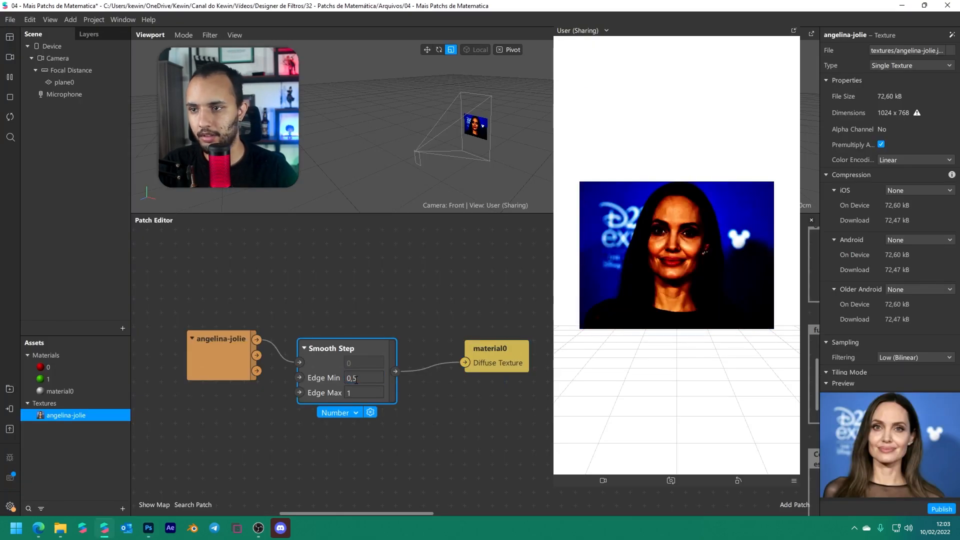
Switch to Photoshop, raise the Levels black input to 130 and return to Spark AR Studio to compare
key("alt+Tab")
left_click_drag(668, 237, 722, 235)
key("alt+Tab")
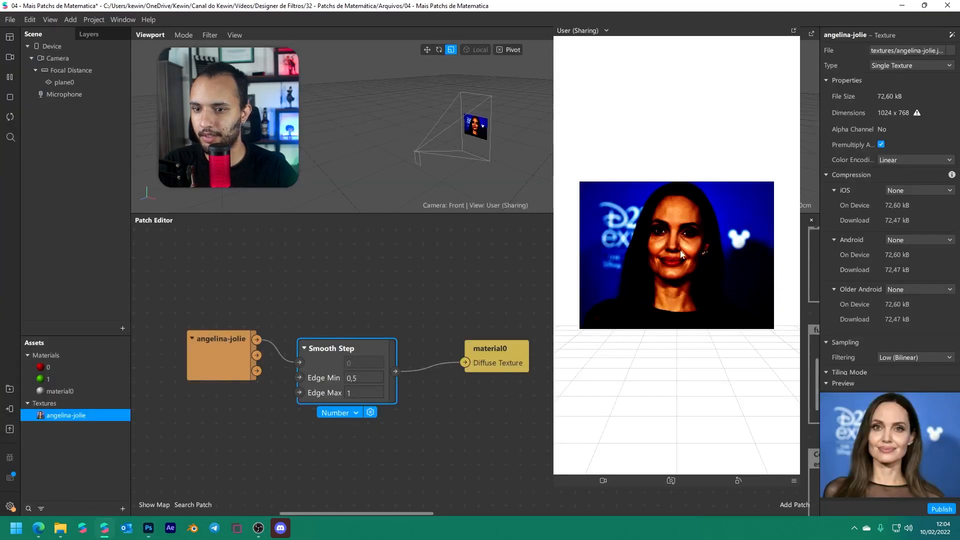
Switch back to Photoshop, reset the Levels black input to 0 and lower the white input to 139
key("alt+Tab")
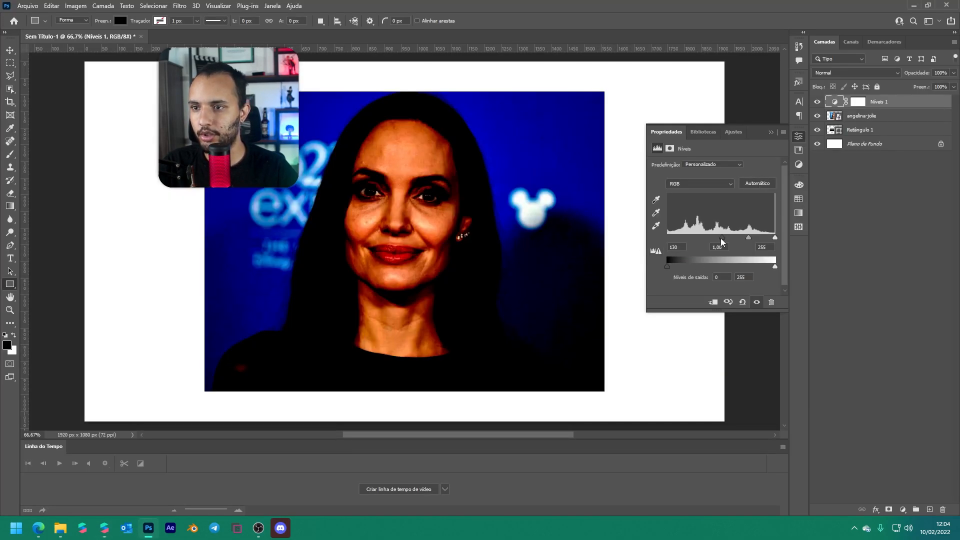
left_click_drag(722, 238, 640, 241)
left_click_drag(774, 238, 726, 239)
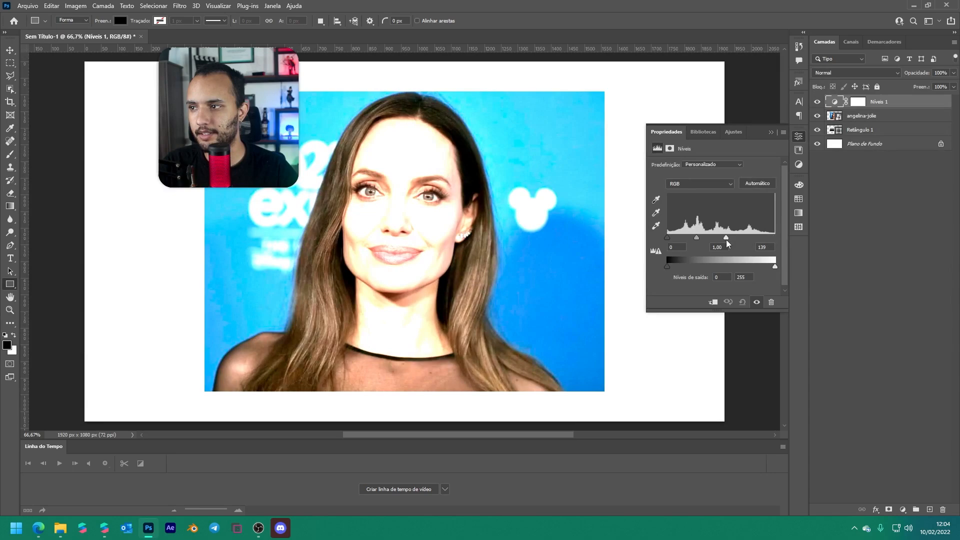
Switch to Spark AR Studio and set the Smooth Step patch's Edge Min to 0 and Edge Max to 0,5
key("alt+Tab")
left_click(367, 393)
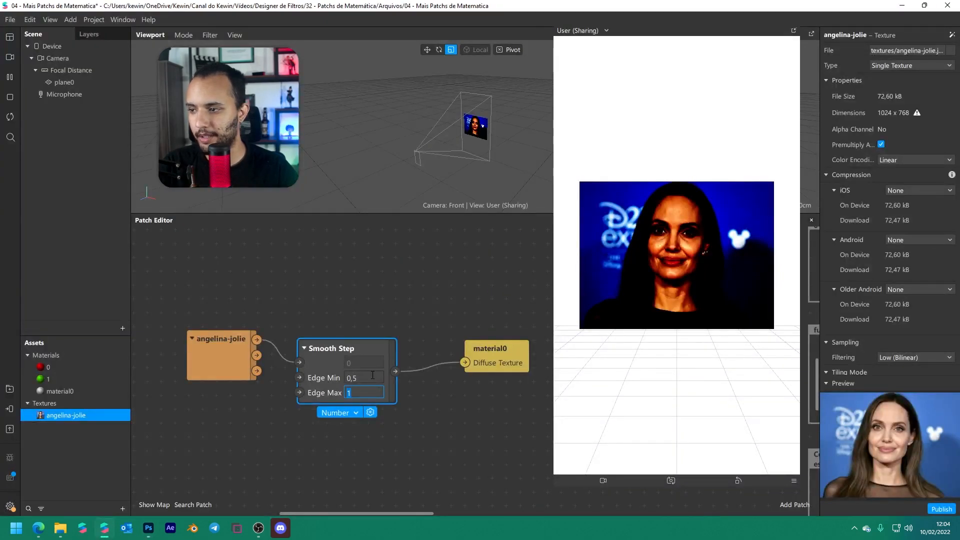
left_click(372, 376)
type("0")
key("Return")
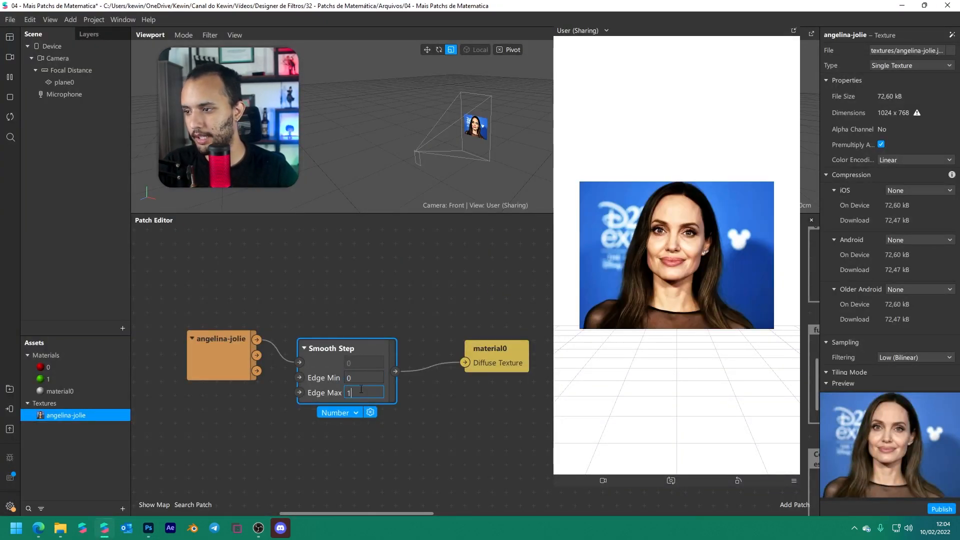
type("0,5")
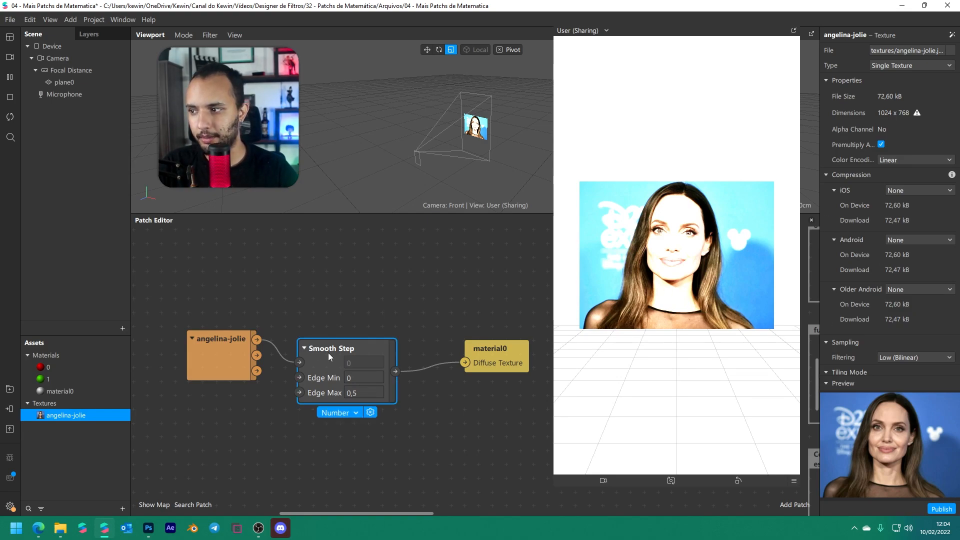
left_click_drag(328, 352, 340, 355)
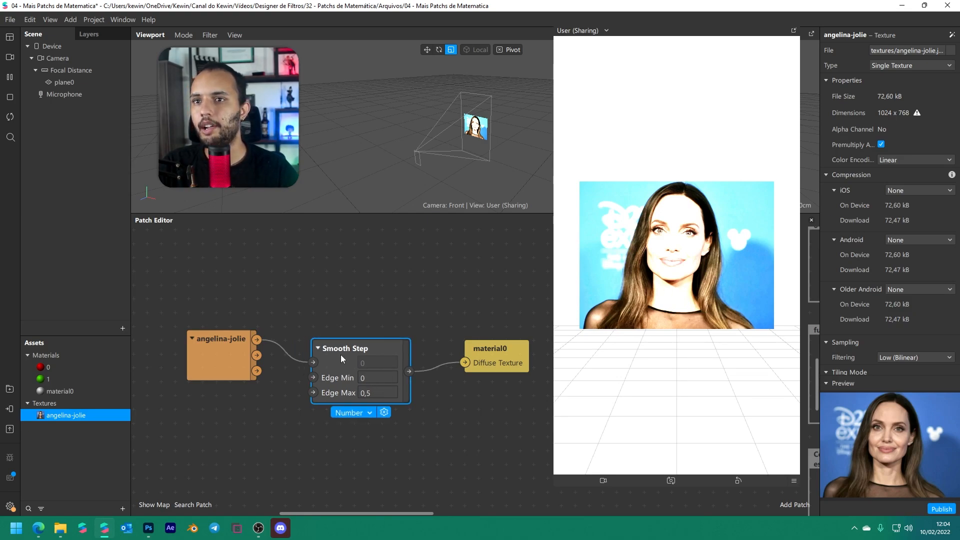
left_click(359, 322)
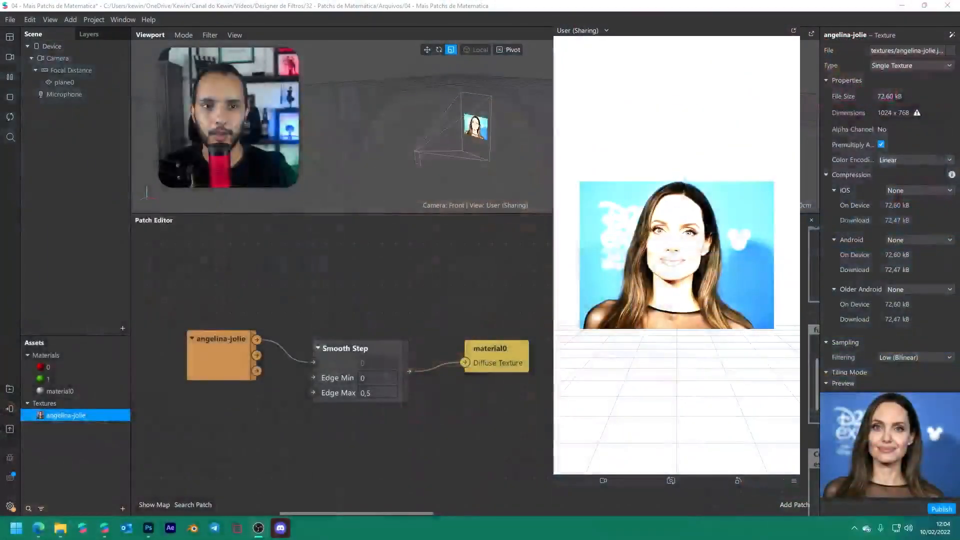
Delete the connected texture, Smooth Step and material patches, and delete the angelina-jolie texture along with its file in the project folder
scroll(459, 282, "down", 4)
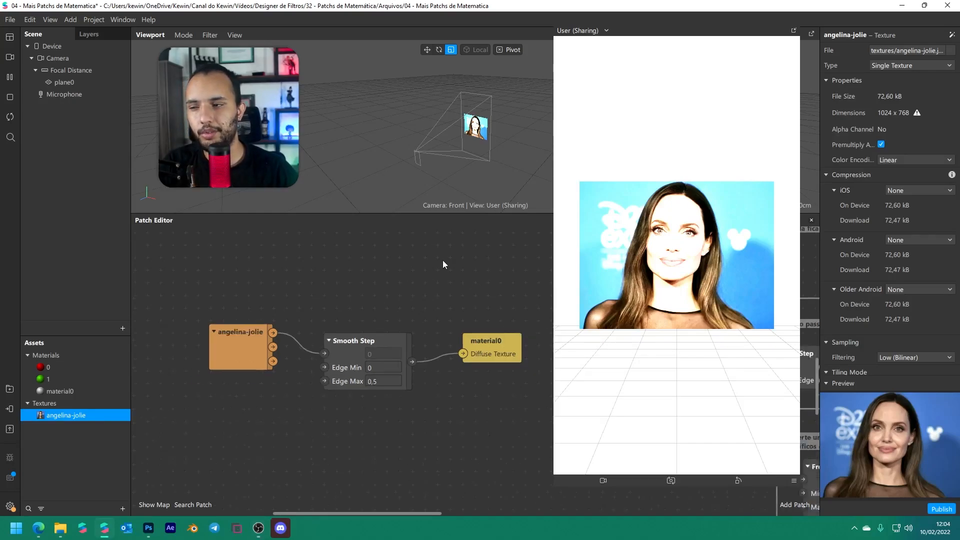
left_click_drag(427, 273, 234, 366)
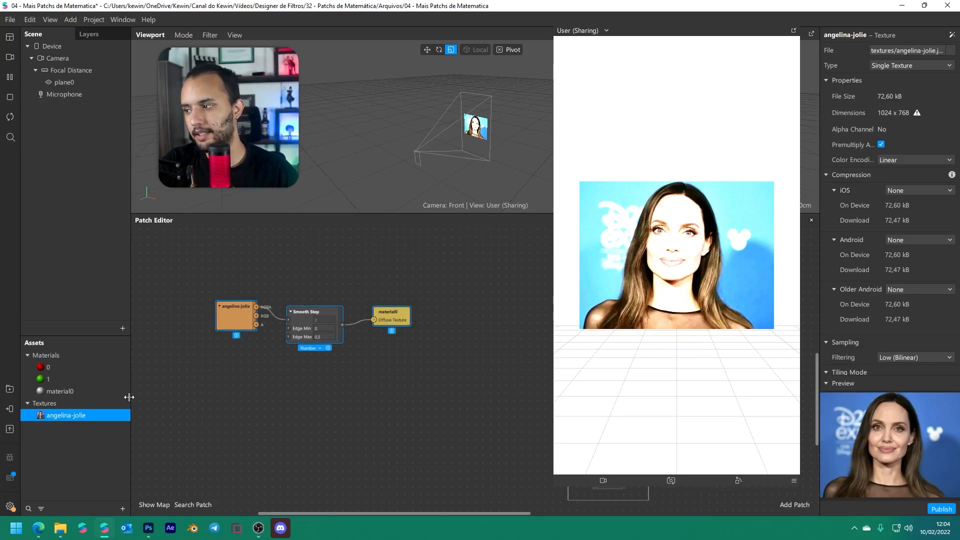
key("Delete")
double_click(80, 419)
key("Delete")
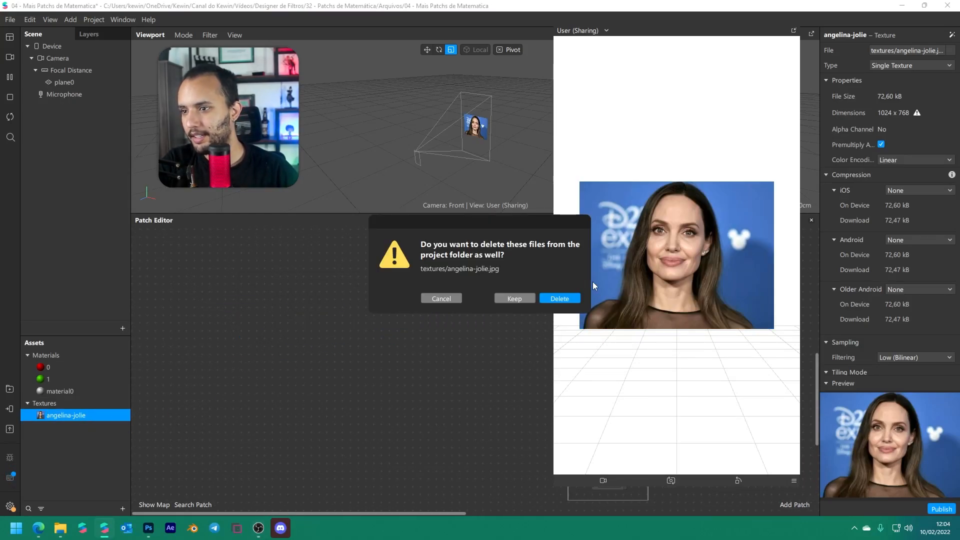
left_click(548, 300)
Delete the material0 material from the assets and the plane0 object from the scene
double_click(80, 391)
key("Delete")
key("Return")
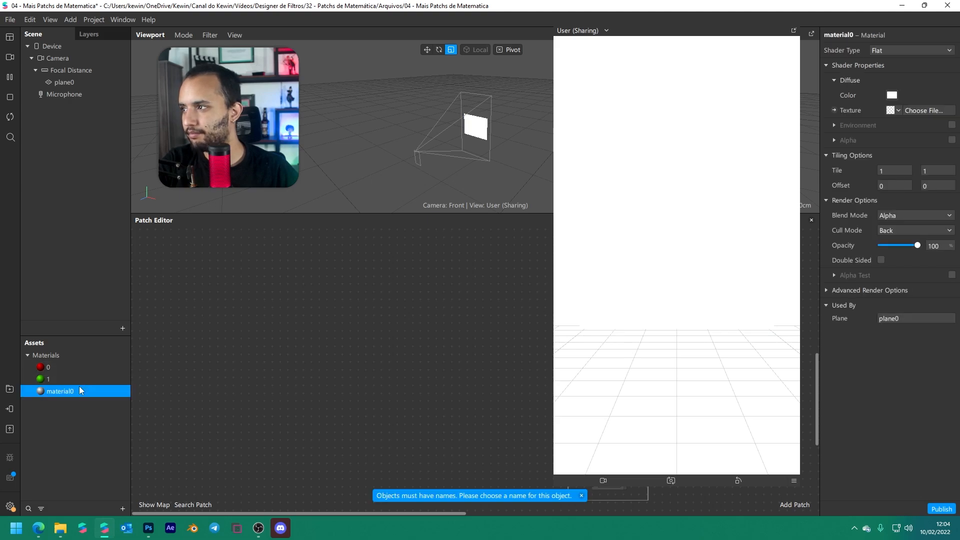
key("Delete")
left_click(87, 82)
key("Delete")
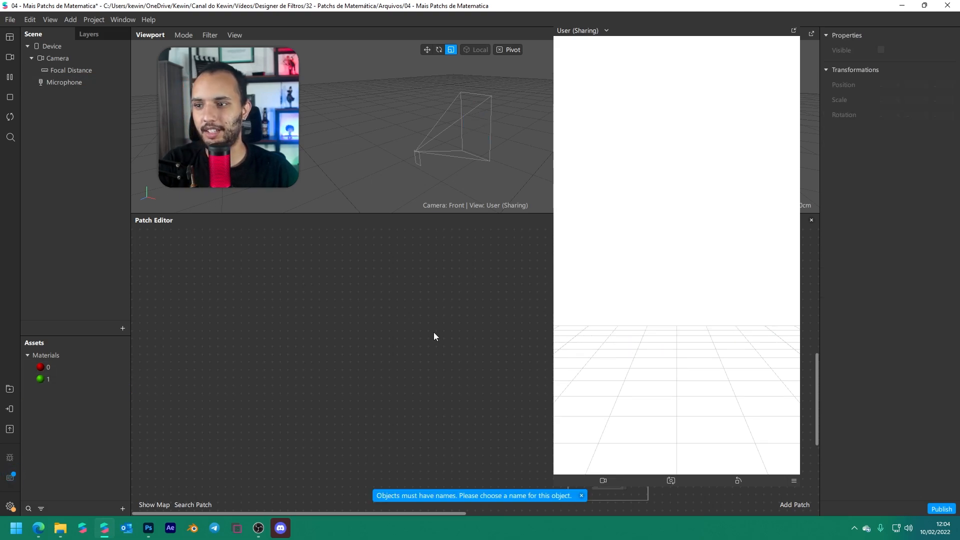
Dismiss the notification and shrink the device preview so it no longer covers the From Range and To Range patches
left_click_drag(433, 332, 163, 316)
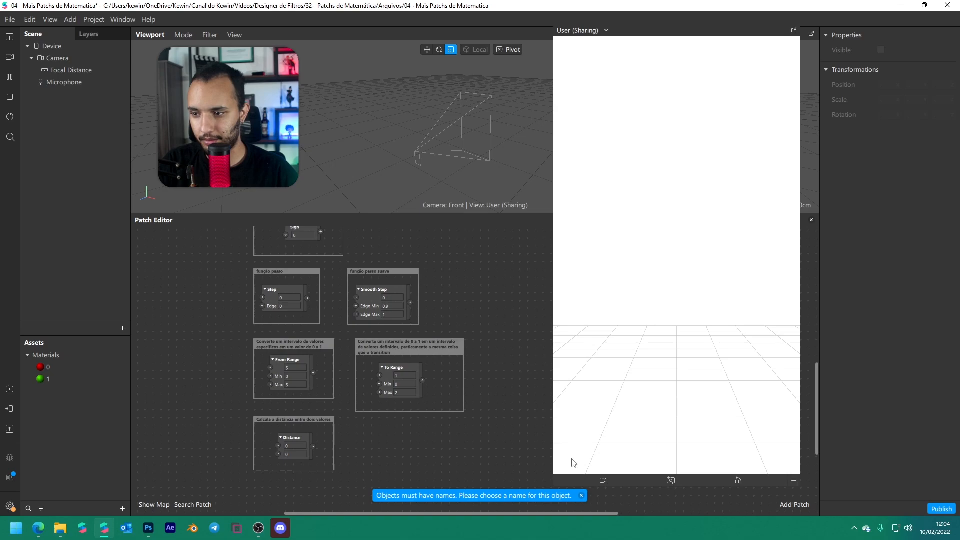
left_click(581, 496)
scroll(457, 430, "up", 3)
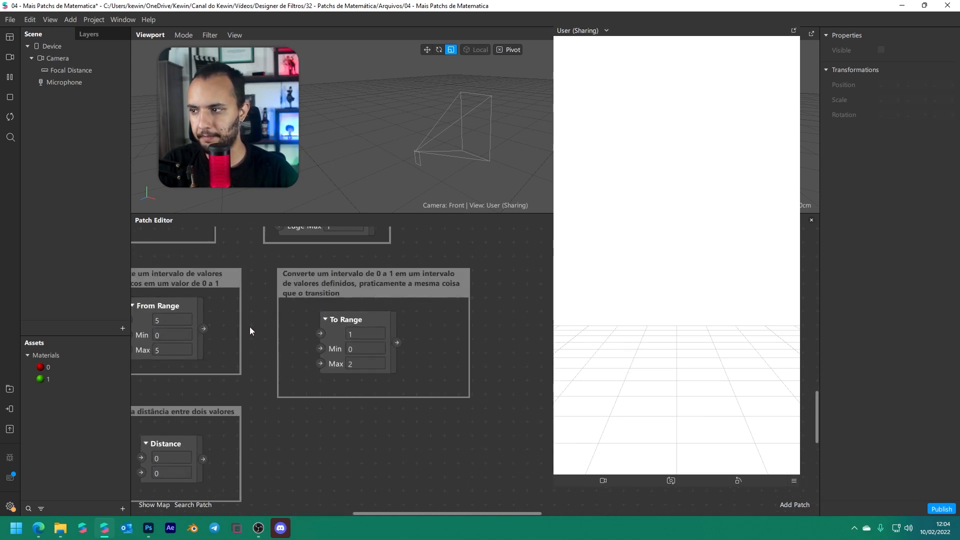
left_click_drag(261, 327, 386, 402)
scroll(331, 386, "up", 3)
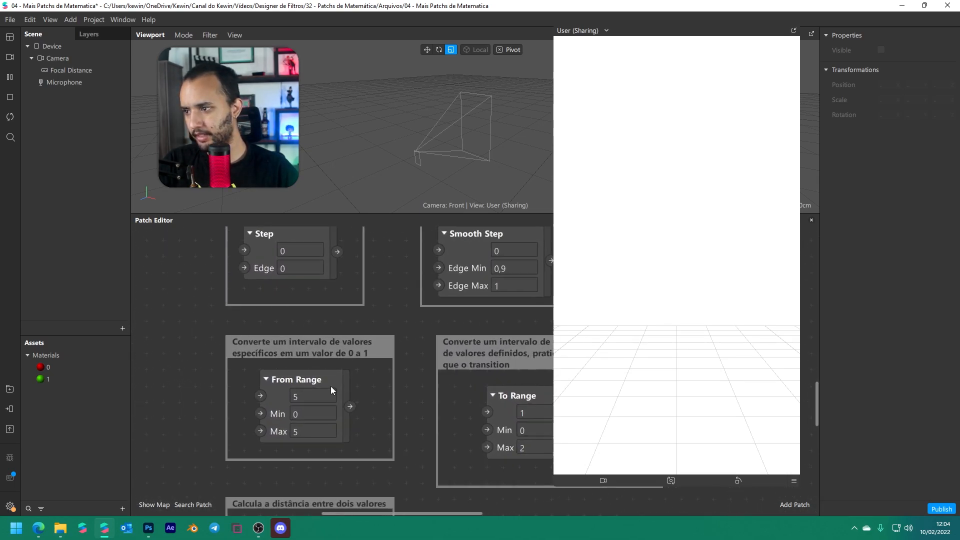
left_click_drag(384, 343, 369, 270)
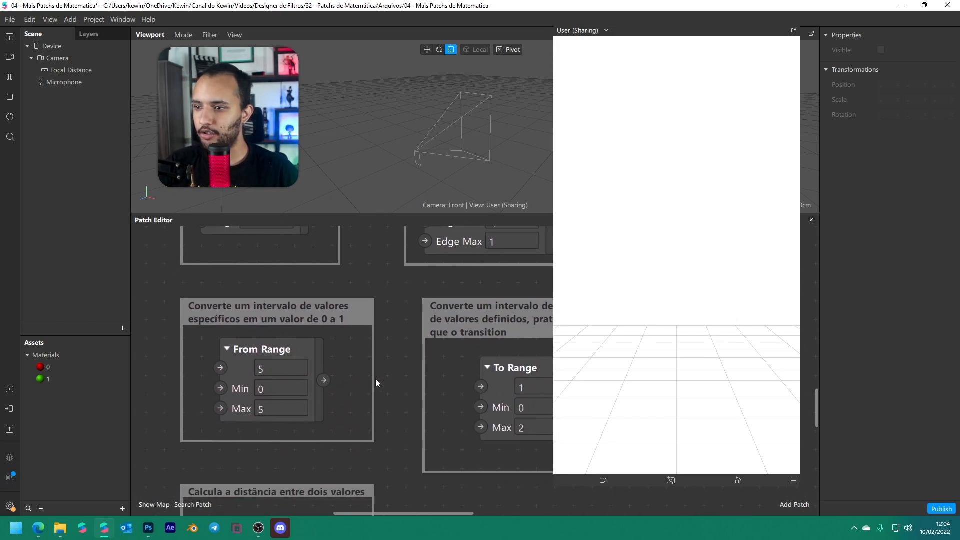
left_click_drag(379, 381, 473, 387)
scroll(376, 364, "up", 1)
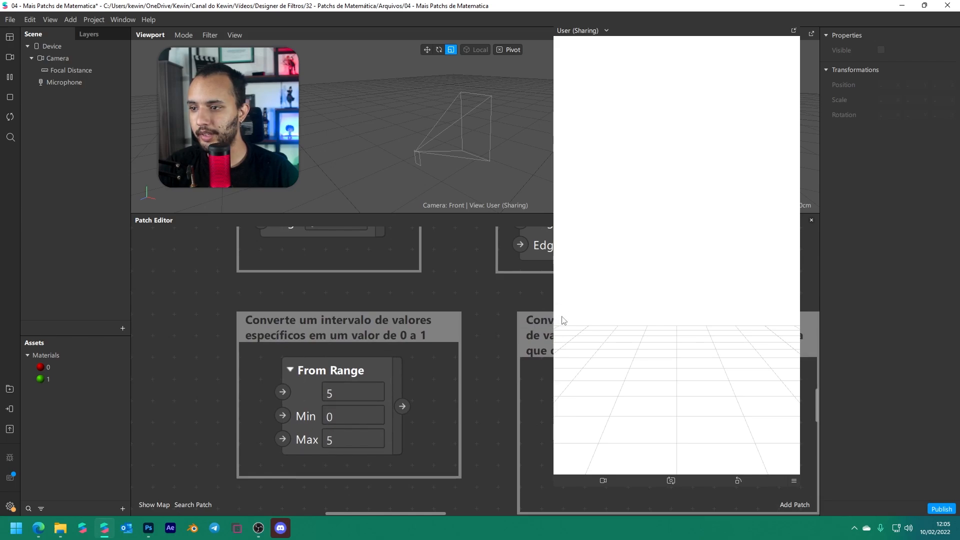
left_click_drag(554, 314, 734, 217)
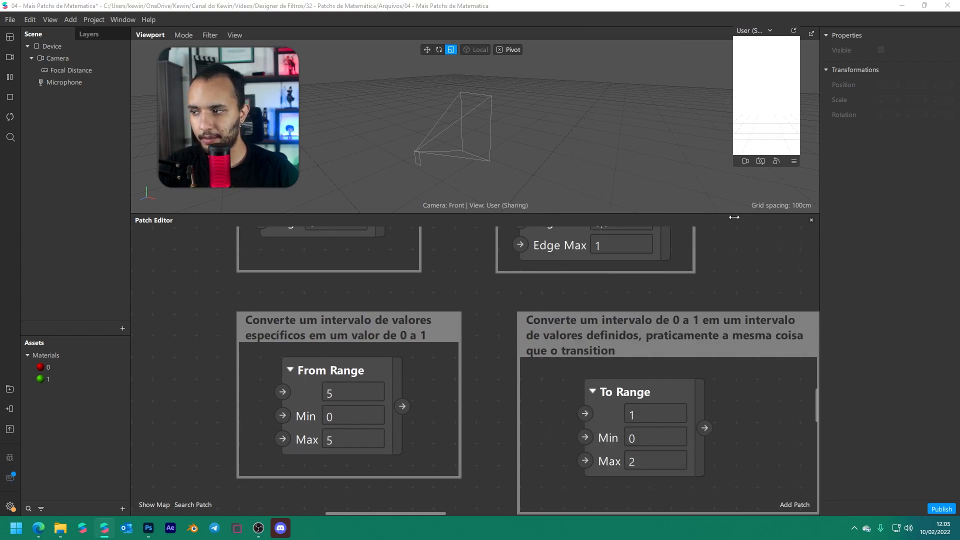
left_click_drag(475, 360, 609, 360)
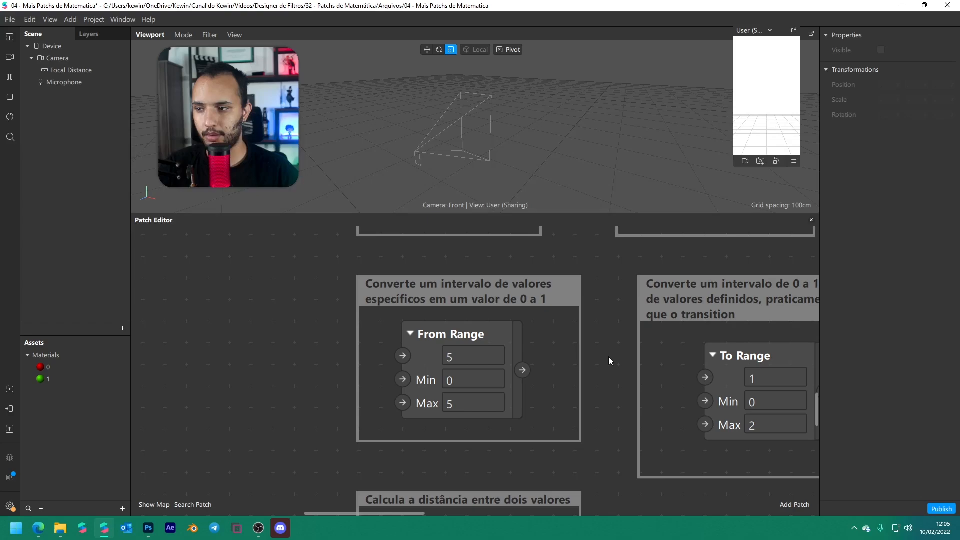
Try the Color and Vector 3 data types on the From Range patch and return it to Number
left_click(429, 400)
left_click(442, 436)
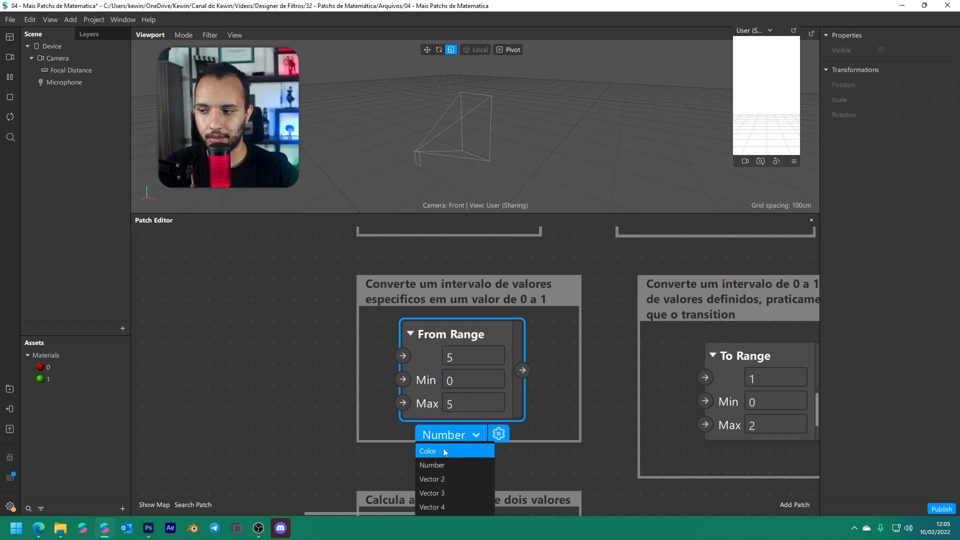
left_click(444, 452)
left_click(447, 433)
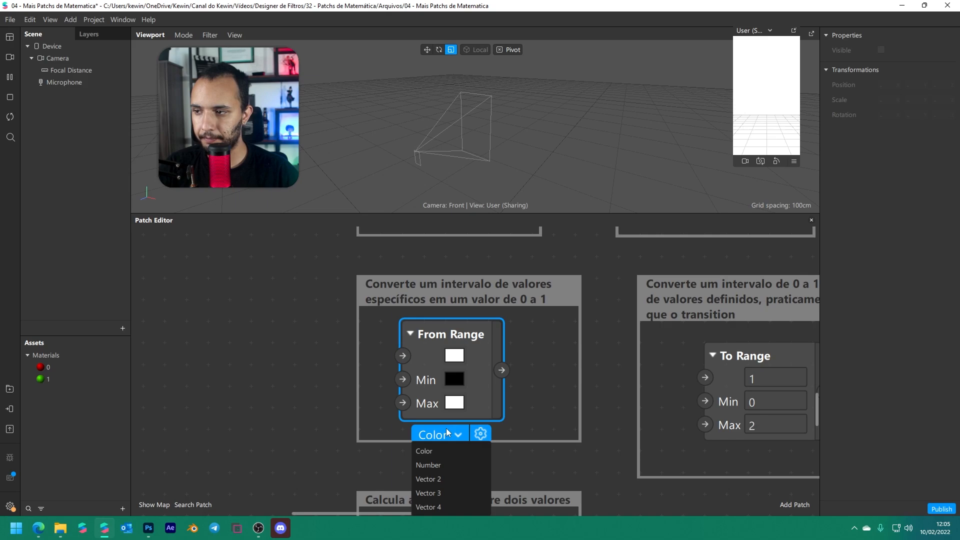
left_click(443, 493)
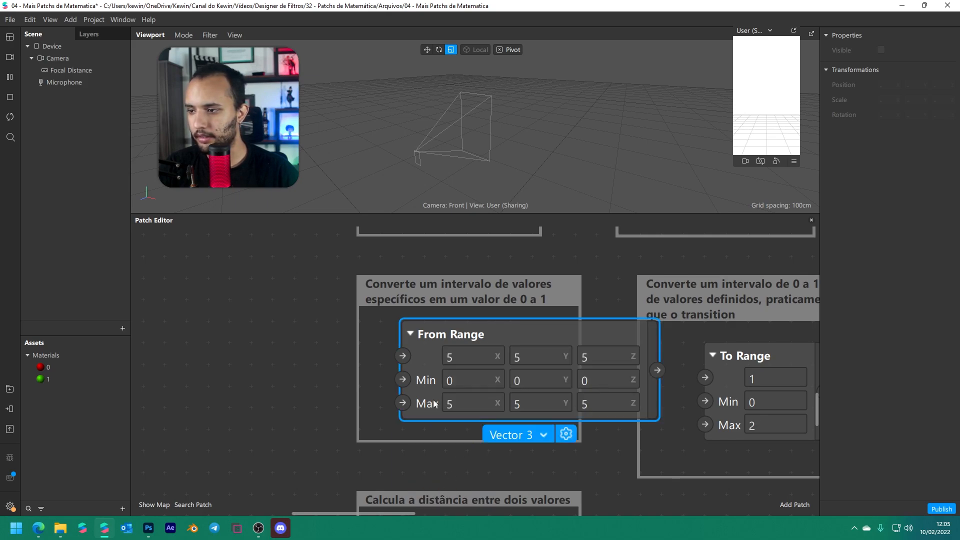
left_click(498, 435)
left_click(505, 468)
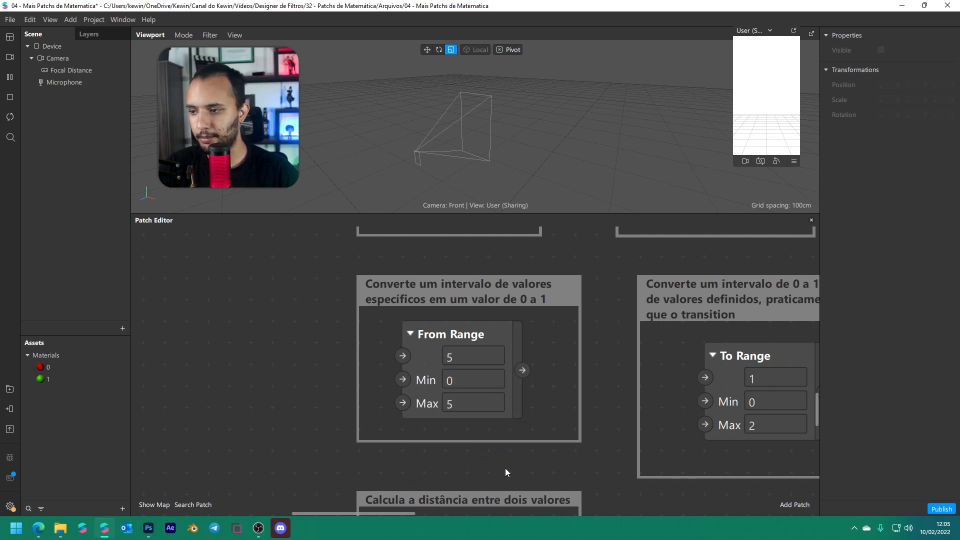
left_click(459, 385)
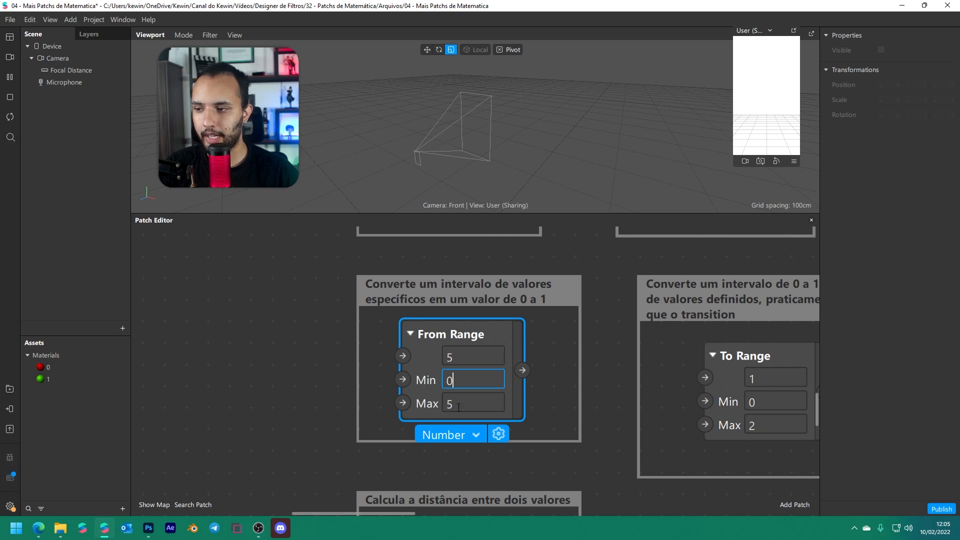
left_click(459, 406)
left_click(456, 381)
left_click(461, 404)
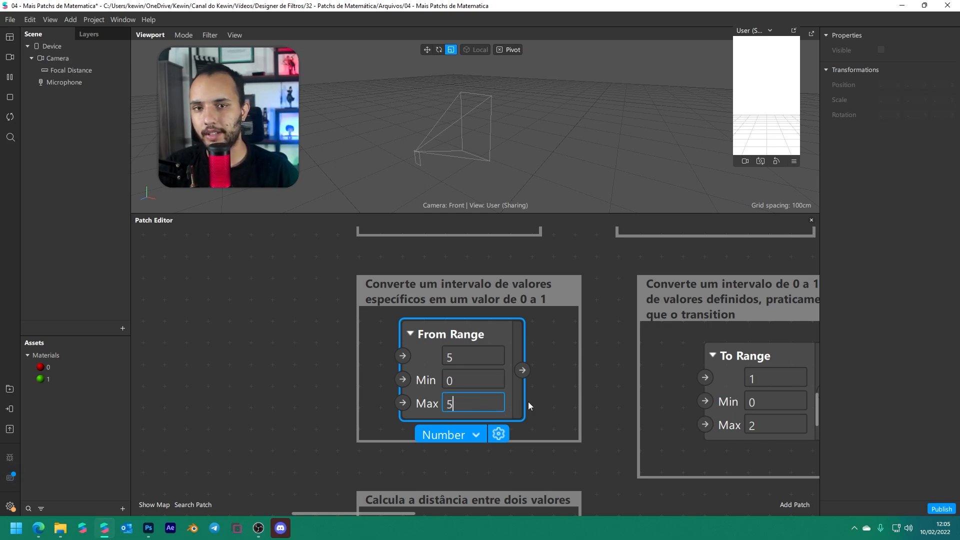
left_click(490, 362)
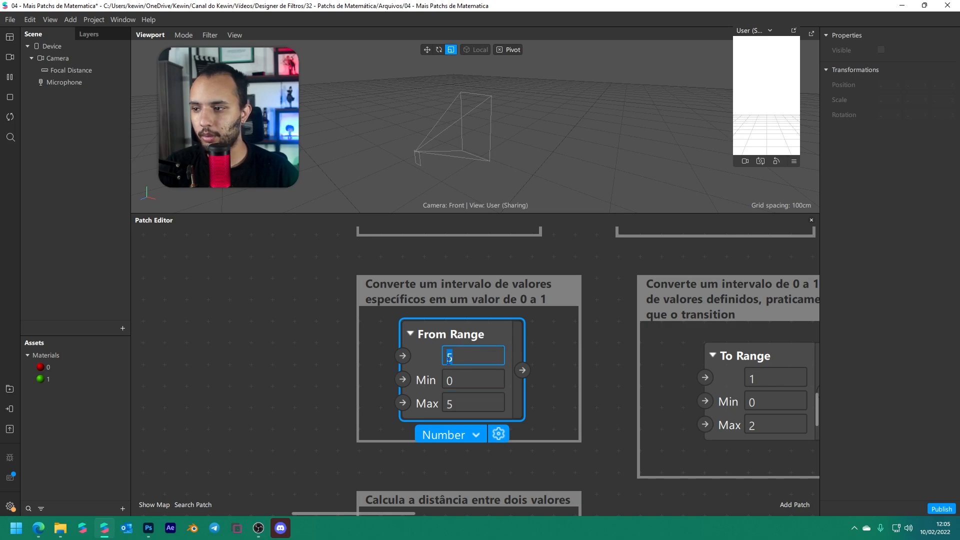
Add a Value patch connected to the From Range output and place it beside the From Range patch
left_click_drag(522, 371, 602, 358)
type("val")
key("Return")
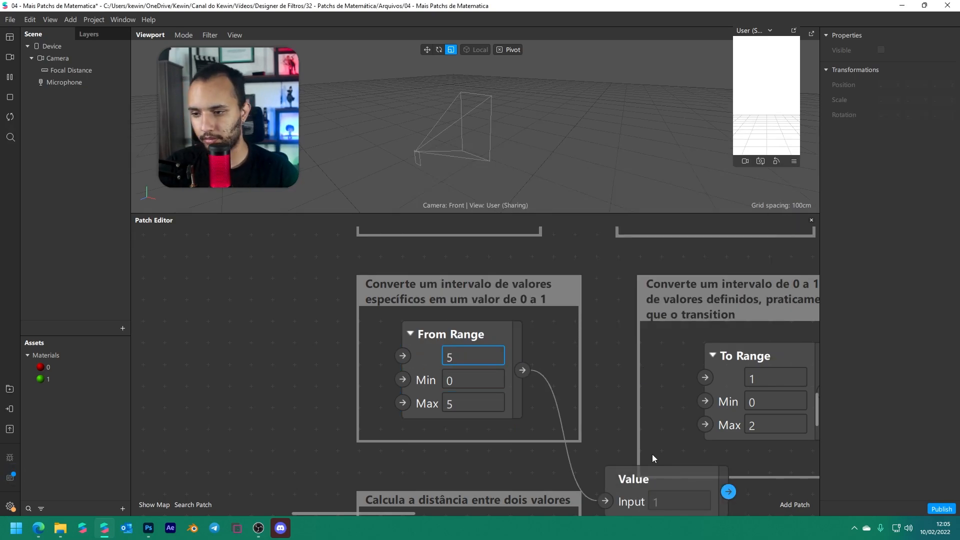
left_click_drag(652, 454, 630, 355)
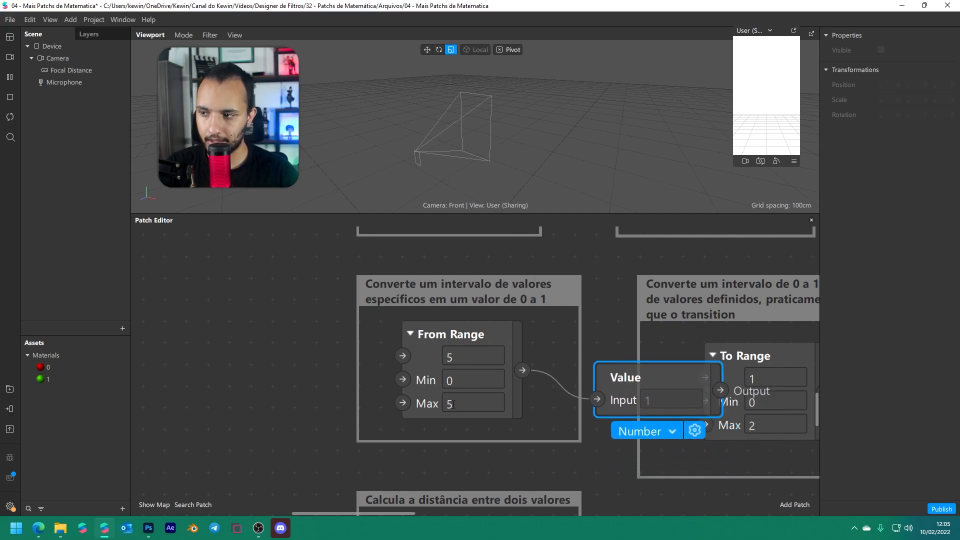
Set the From Range patch's input value to 0 and shift the Value patch slightly upward
left_click(466, 358)
key("BackSpace")
type("0")
key("Return")
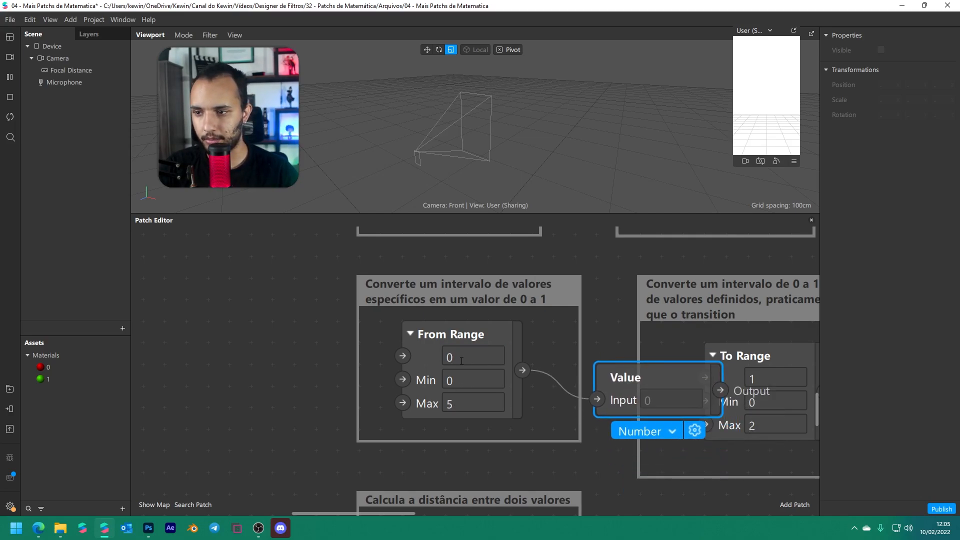
left_click_drag(638, 382, 636, 360)
Set both the Min and the input value of the From Range patch to 1
left_click(464, 381)
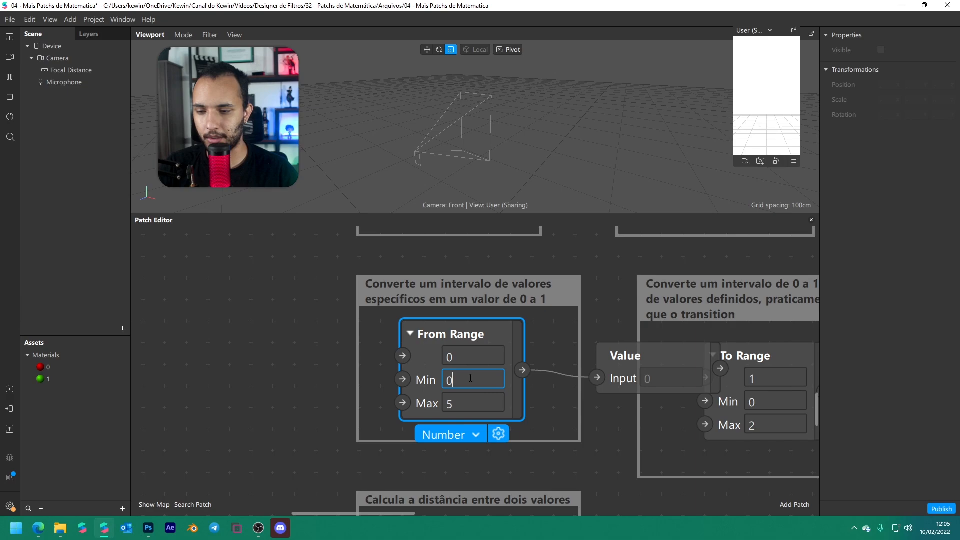
key("BackSpace")
type("1")
key("Return")
left_click(456, 356)
type("1")
key("Return")
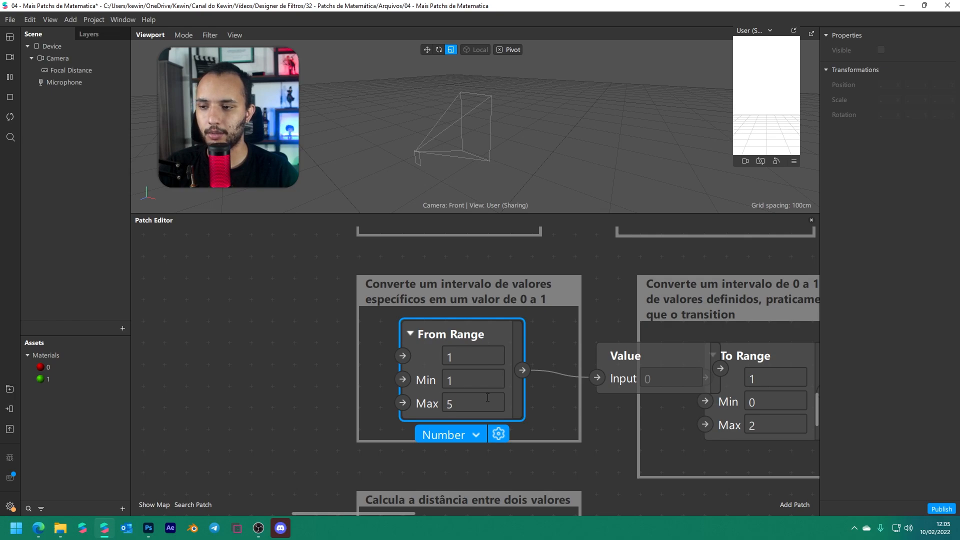
Move the Value patch to the input side of the From Range patch, clear of the To Range patch
left_click_drag(620, 373, 204, 437)
left_click(267, 356)
middle_click_drag(270, 354, 388, 318)
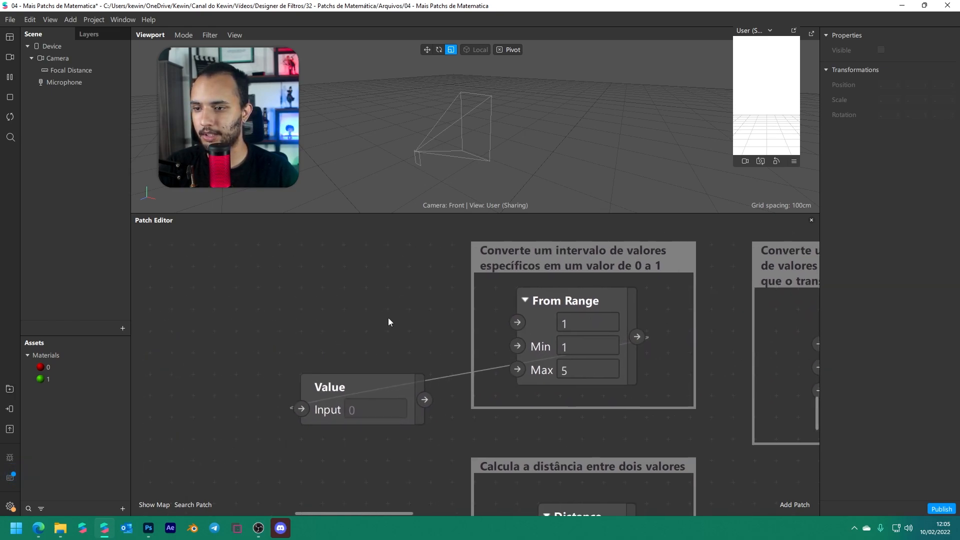
Test the From Range patch with values beyond its maximum by setting the input to 5,1 and then 10
left_click(582, 325)
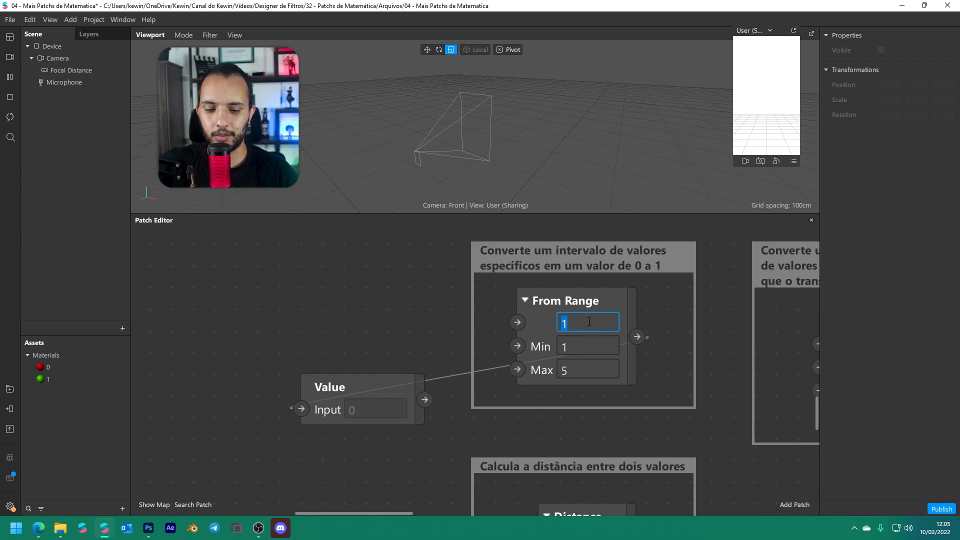
type("5,1")
key("Return")
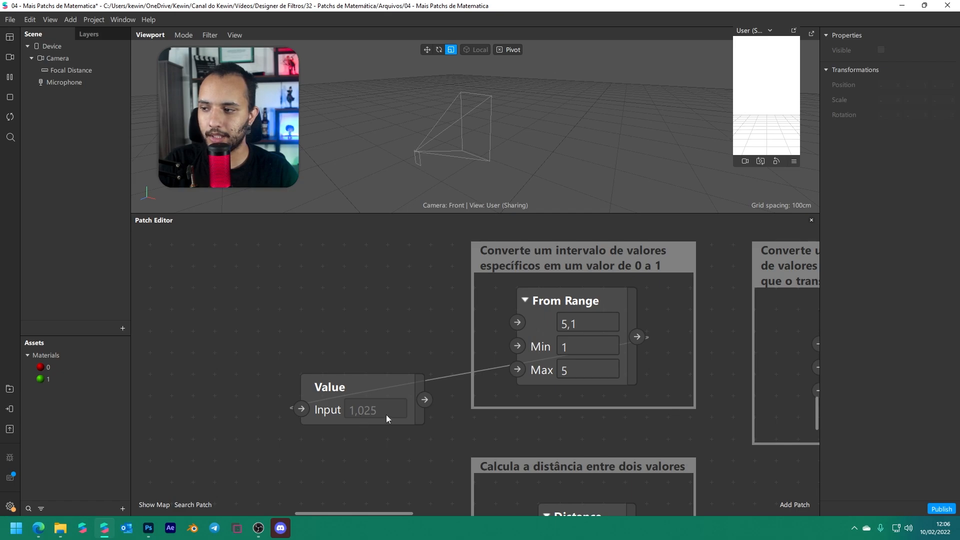
left_click(593, 318)
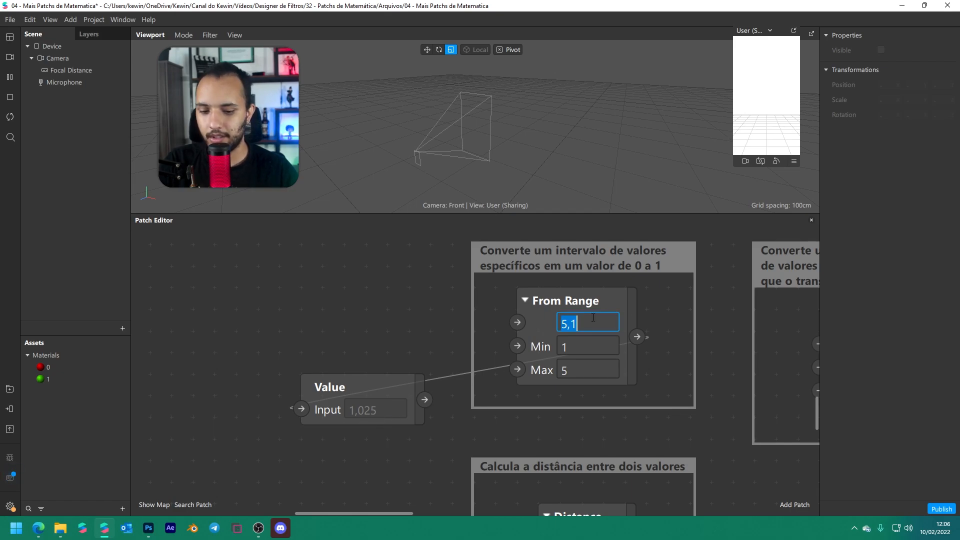
type("10")
key("Return")
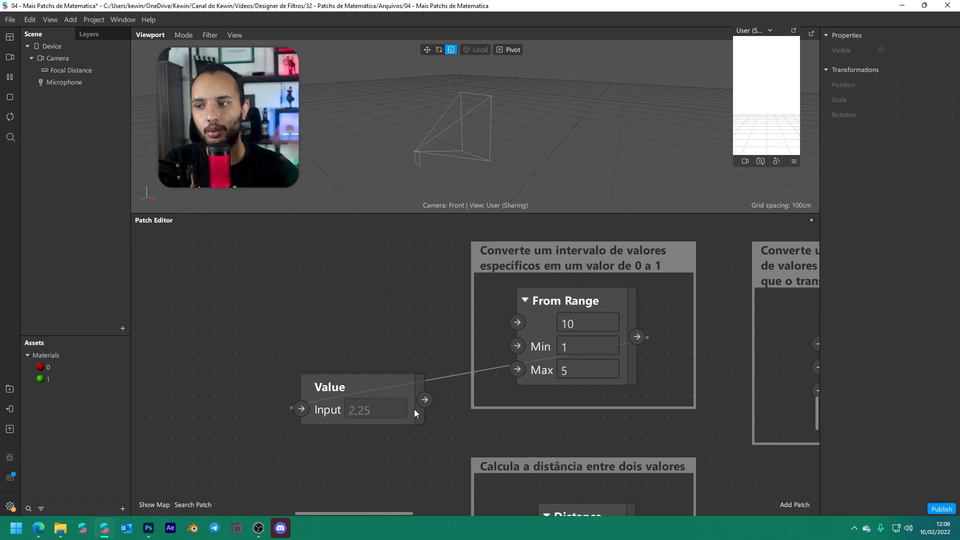
Set the From Range patch's Min to 0 and delete the Value patch connected to its output
left_click(590, 346)
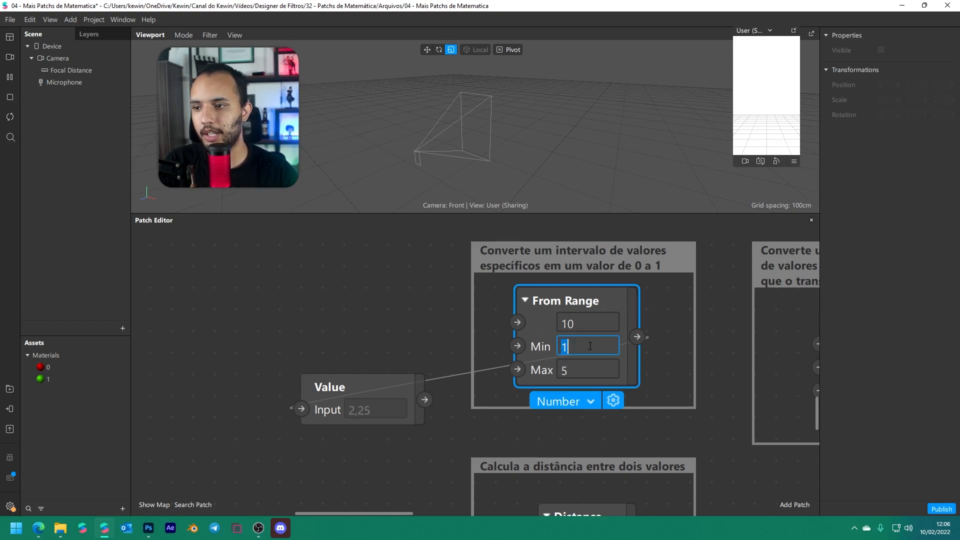
type("0")
key("Return")
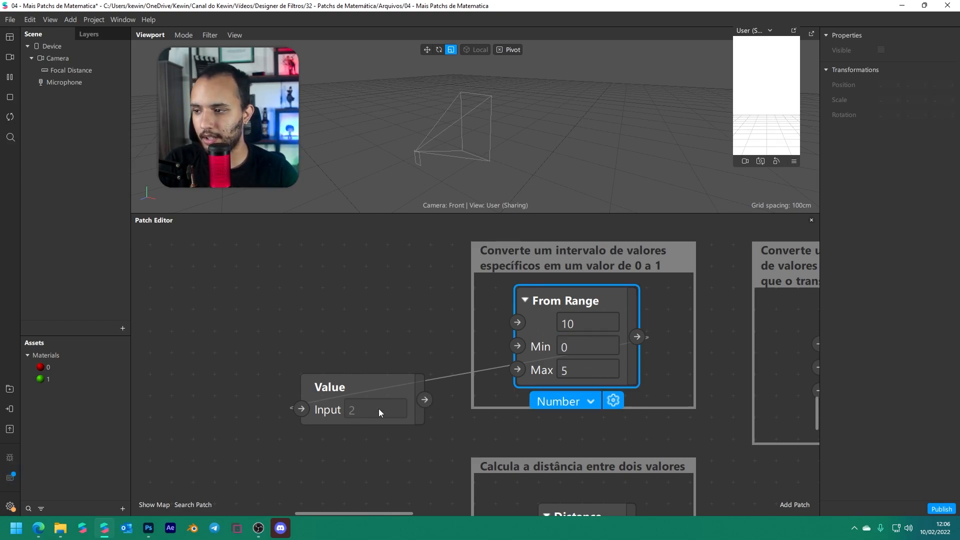
left_click(586, 324)
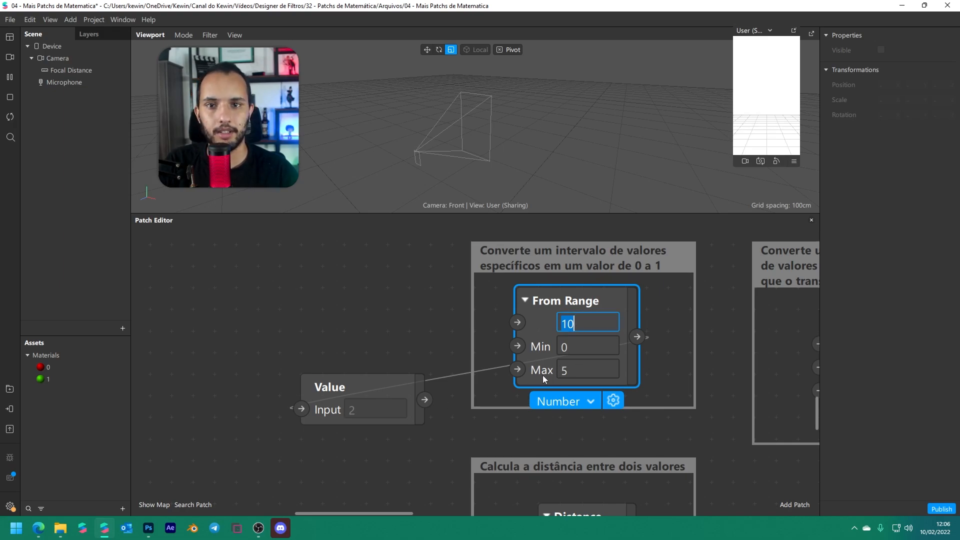
left_click(350, 383)
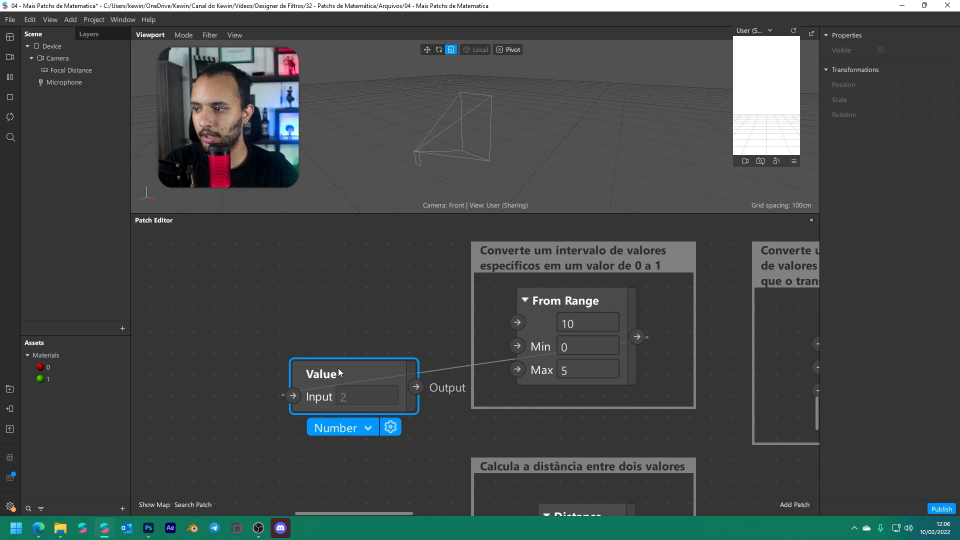
key("Delete")
Add a Value patch connected to the To Range patch's output and place it beside the comment frame
middle_click_drag(716, 342, 393, 349)
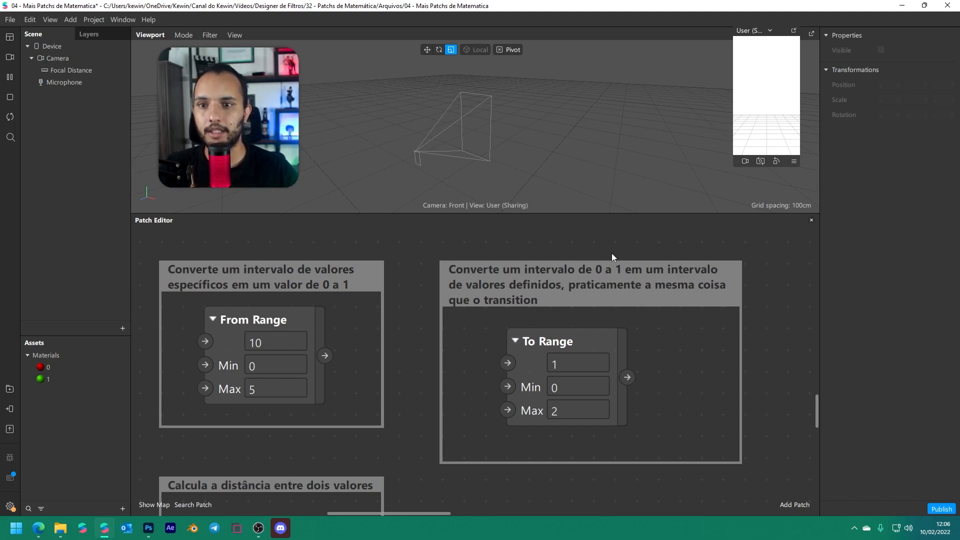
left_click(538, 365)
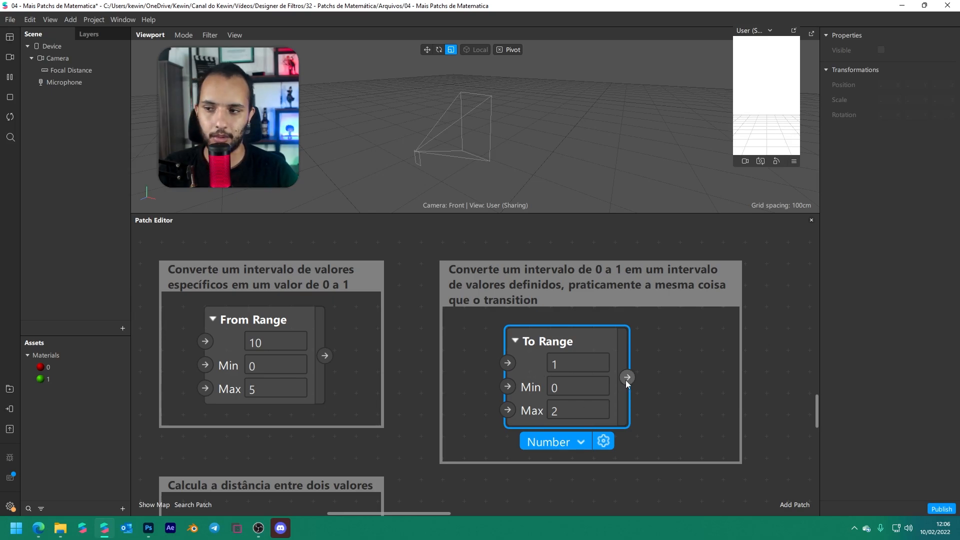
left_click_drag(627, 378, 685, 389)
type("va")
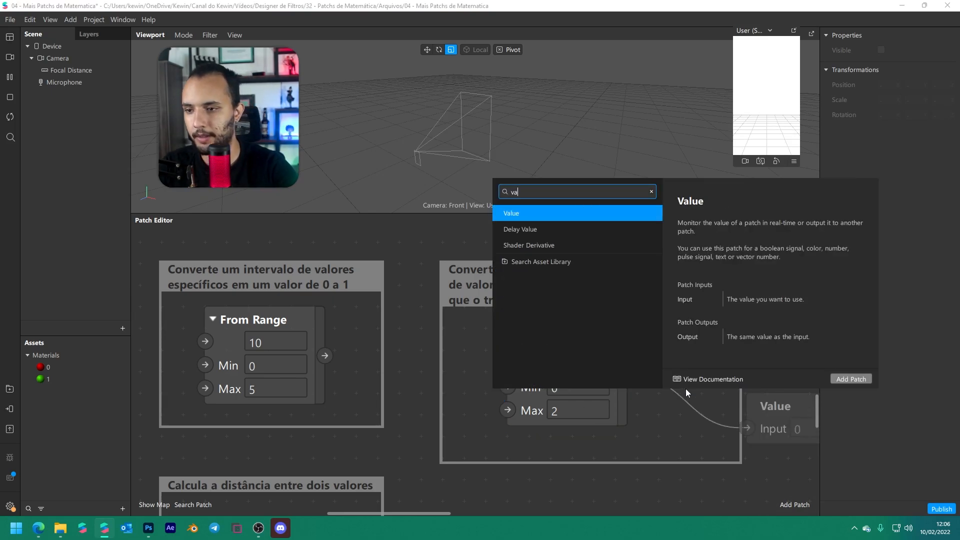
key("Return")
left_click_drag(787, 410, 807, 367)
left_click(676, 421)
scroll(546, 399, "right", 3)
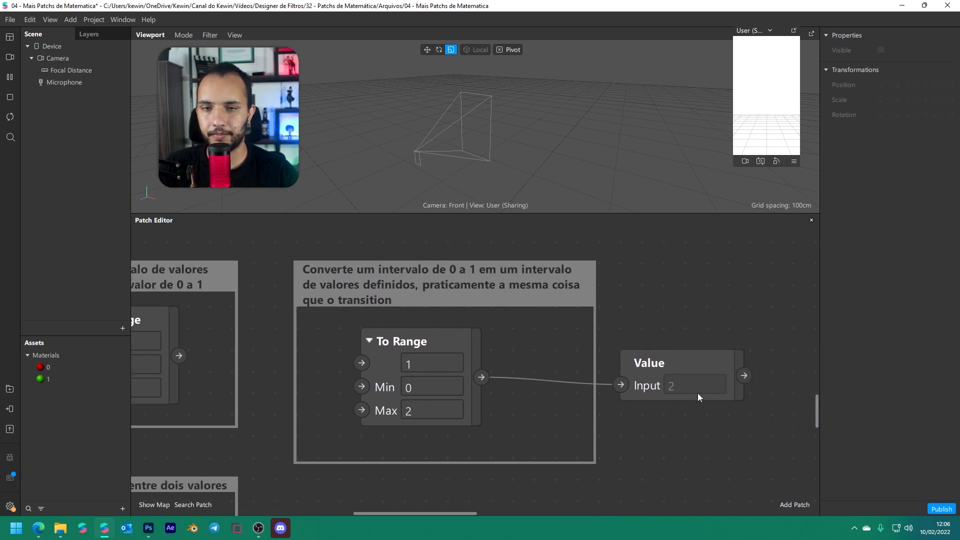
Test the To Range patch by setting its input value to 0, 1 and 2 in turn
double_click(432, 364)
type("0")
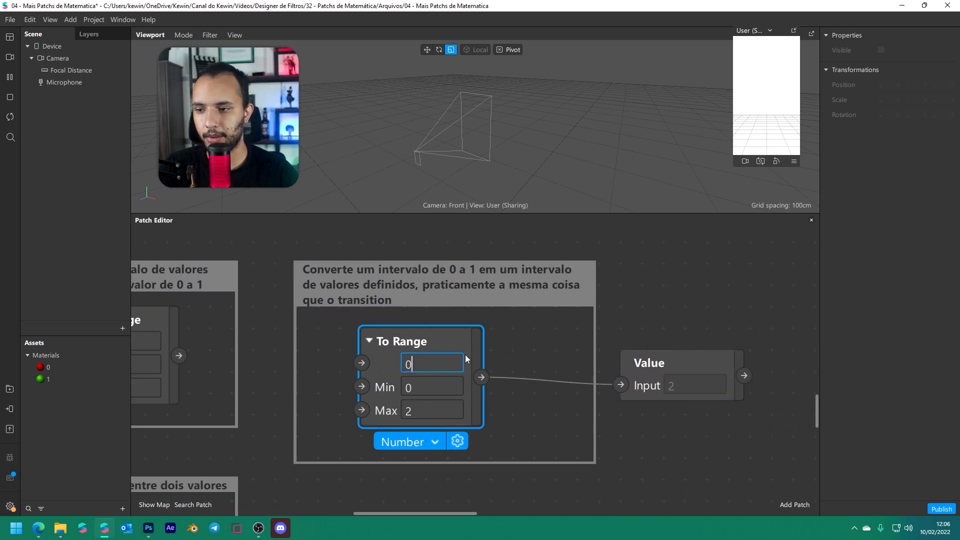
key("Return")
double_click(418, 363)
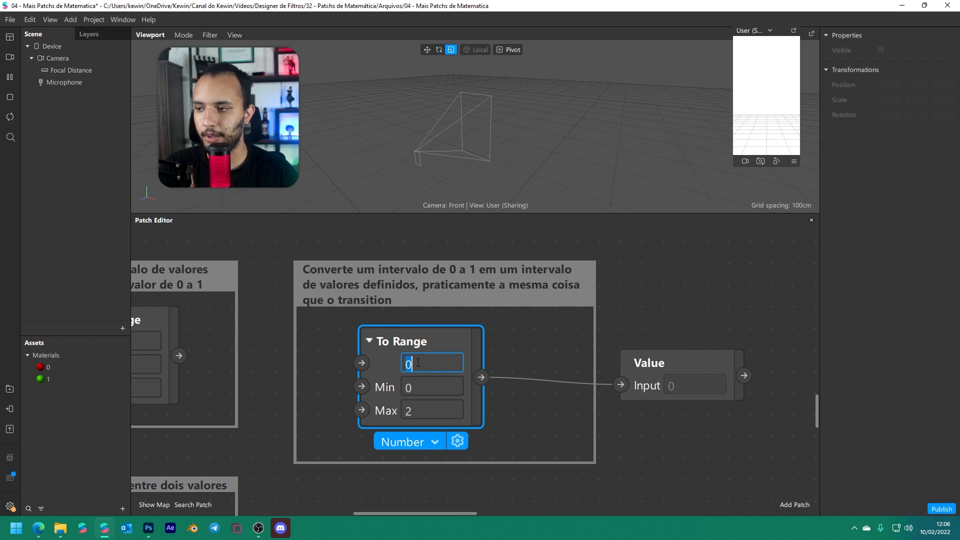
type("1")
key("Return")
double_click(418, 363)
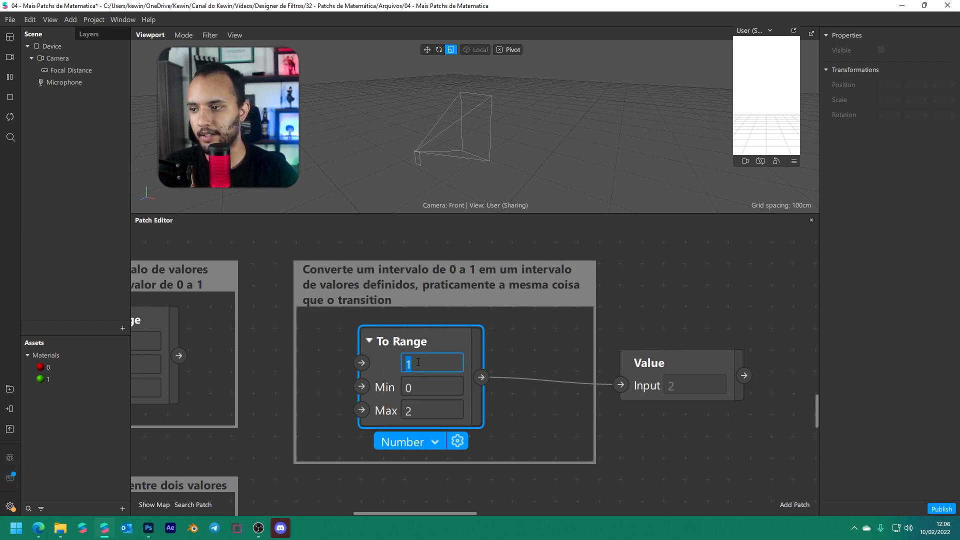
type("2")
key("Return")
double_click(418, 362)
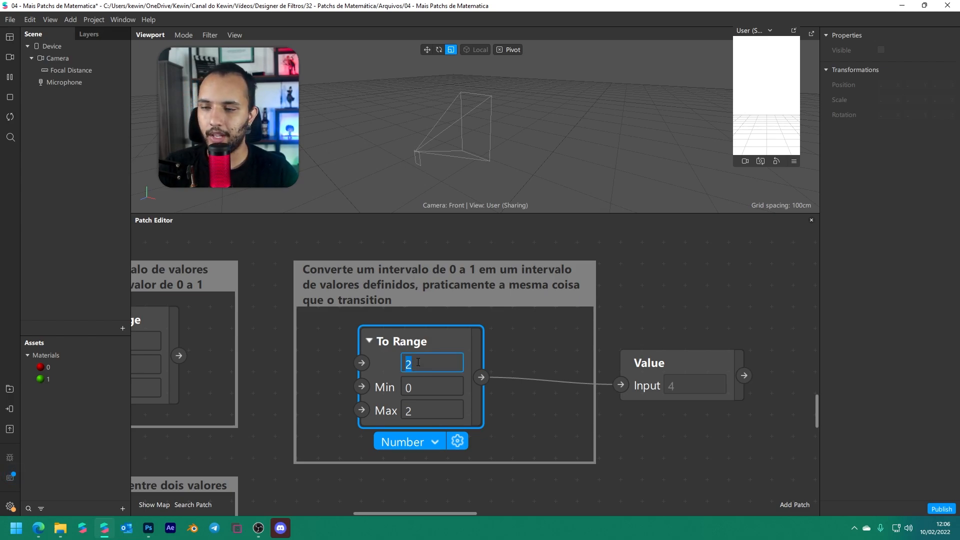
left_click(504, 352)
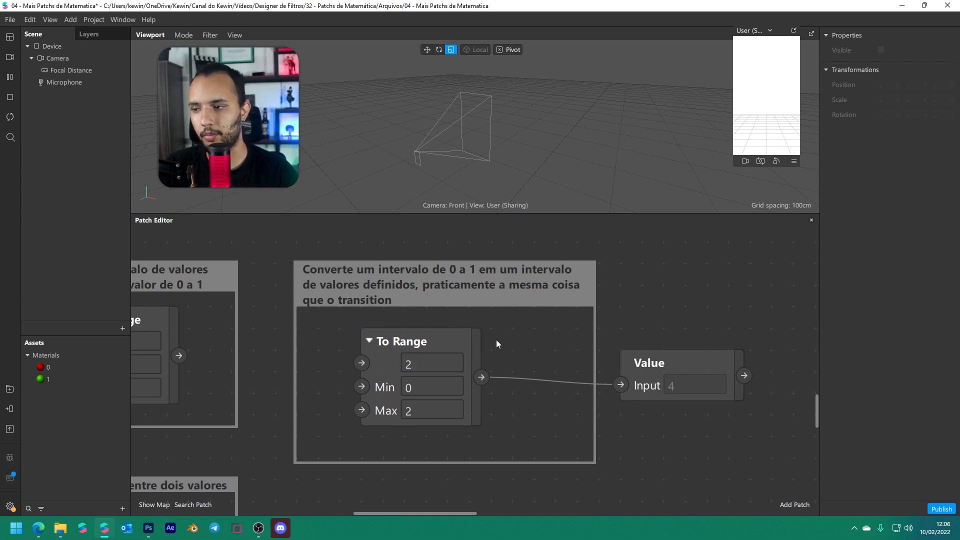
Set the To Range patch's input value back to 1
left_click_drag(274, 361, 259, 317)
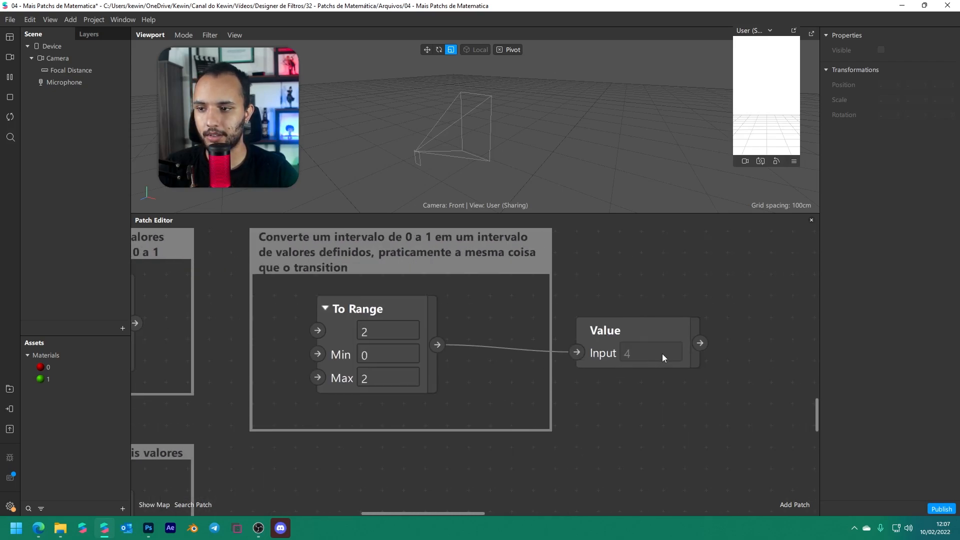
left_click(378, 373)
left_click(384, 331)
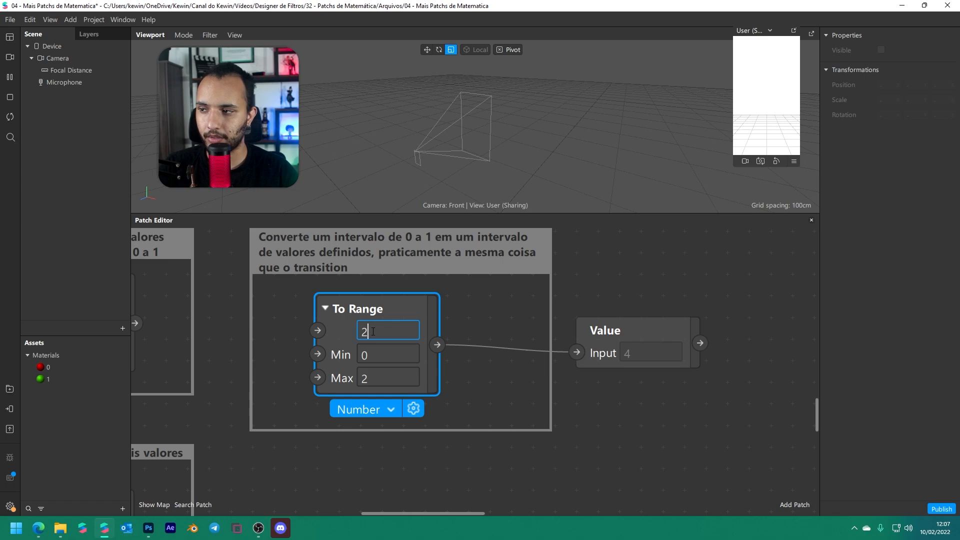
middle_click_drag(384, 328, 364, 330)
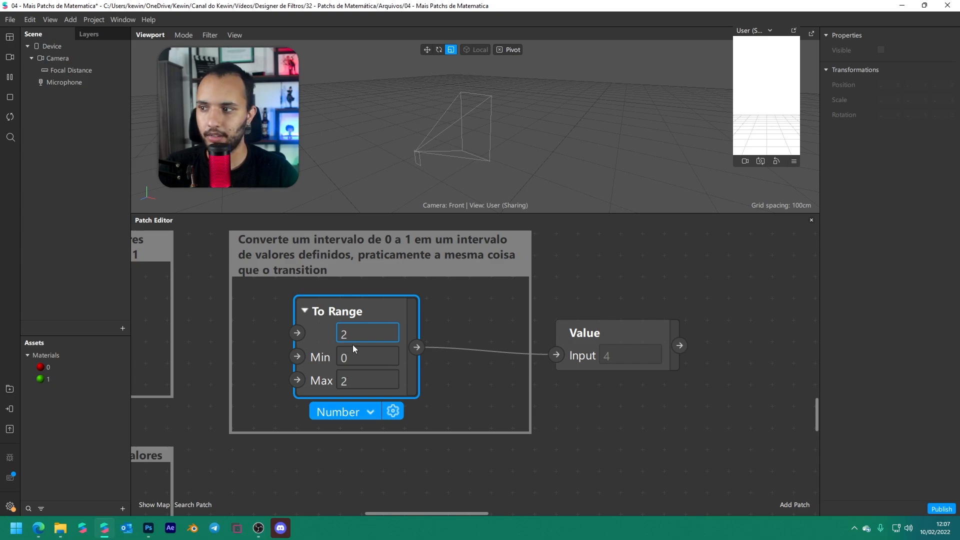
key("BackSpace")
type("1")
key("Return")
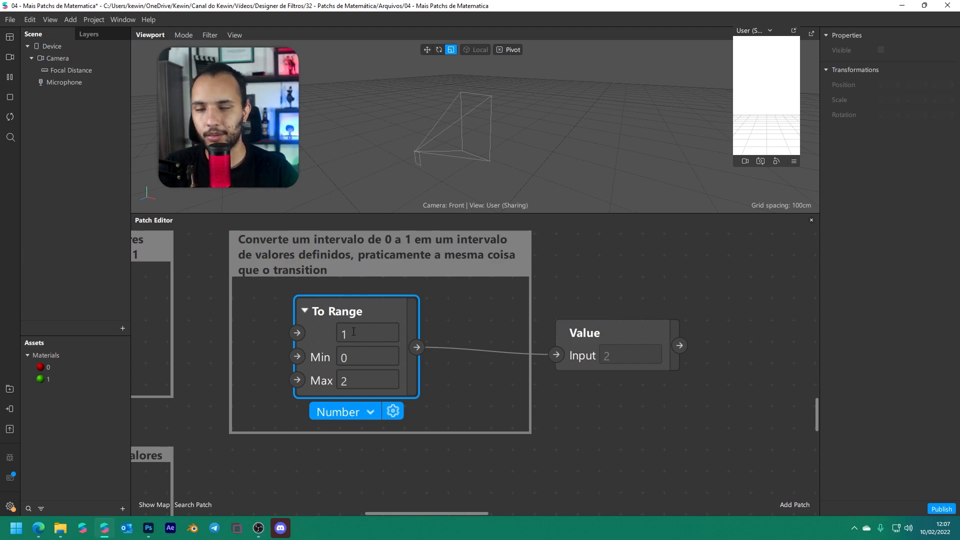
left_click(445, 391)
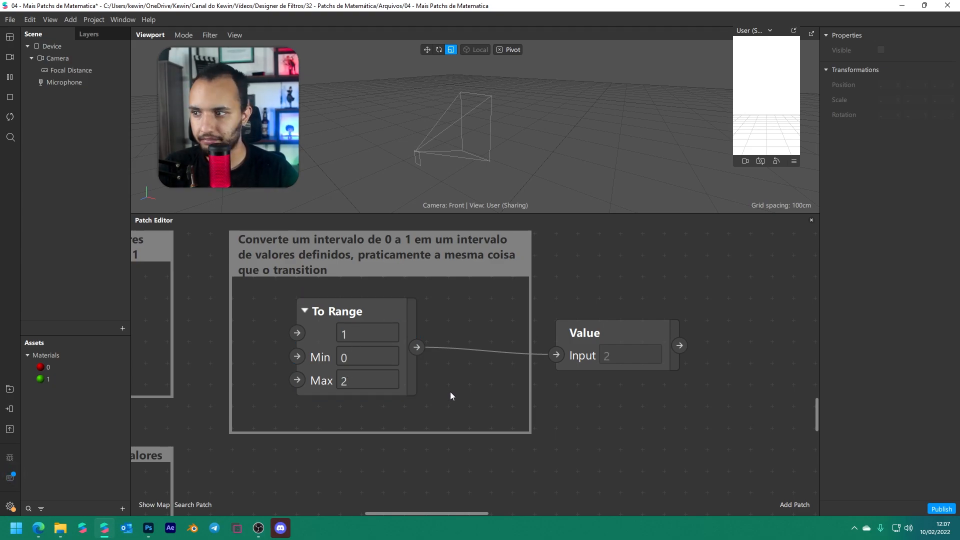
left_click(325, 378)
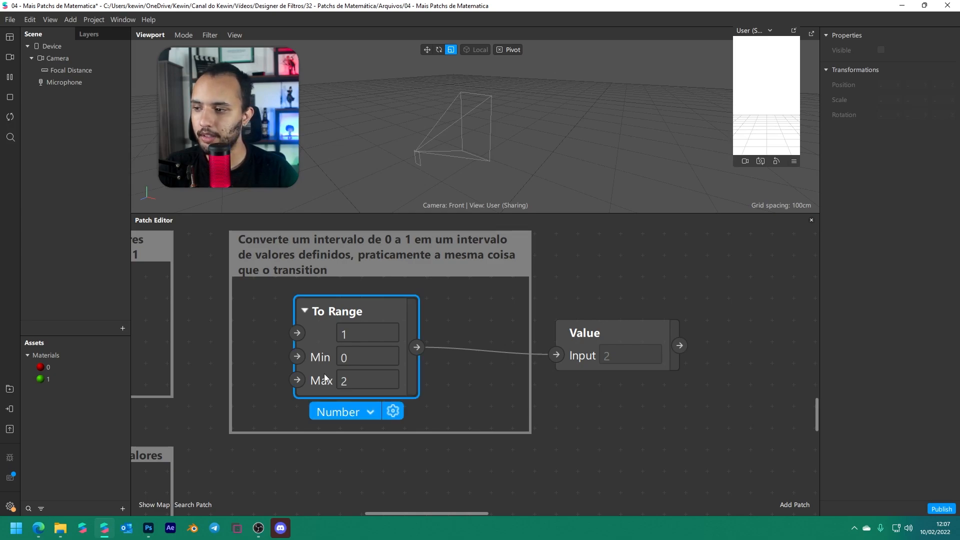
left_click(366, 384)
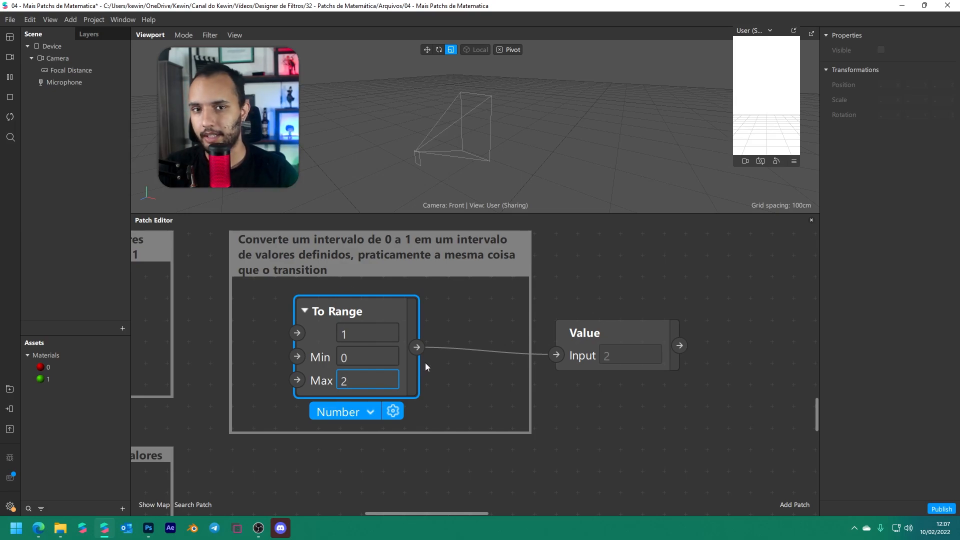
left_click(445, 370)
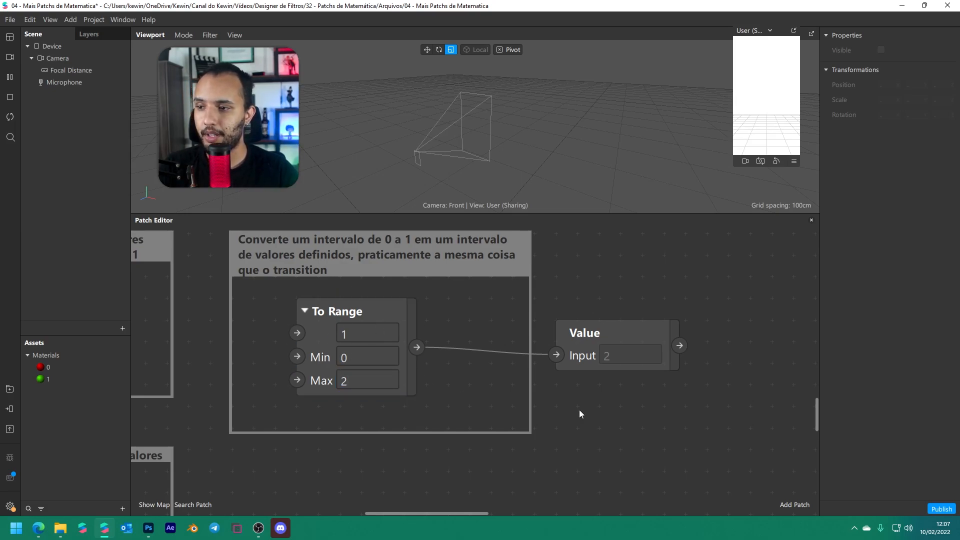
Add a Transition patch of type Number below the Value patch for comparison, and delete it again
right_click(614, 419)
type("tran")
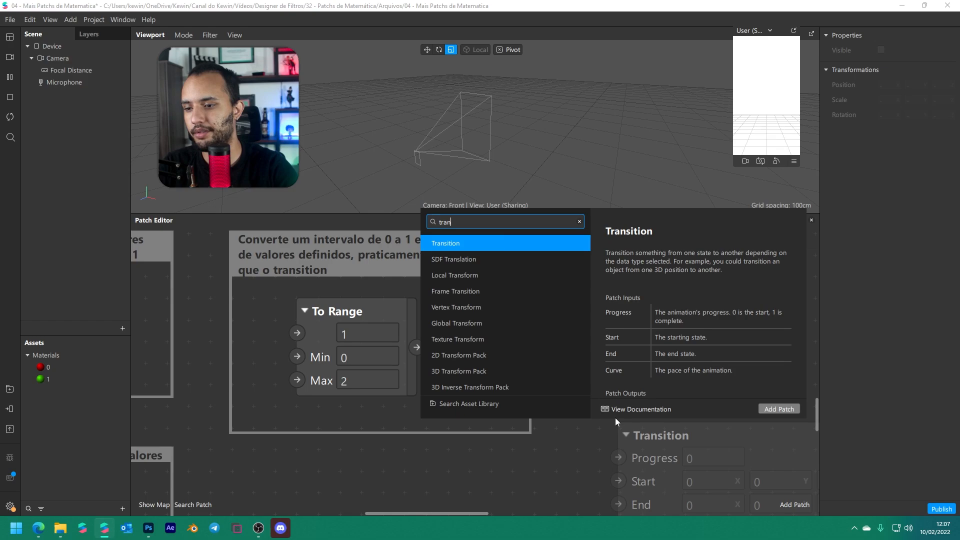
key("Return")
scroll(640, 410, "down", 3)
middle_click_drag(720, 388, 591, 283)
left_click(602, 342)
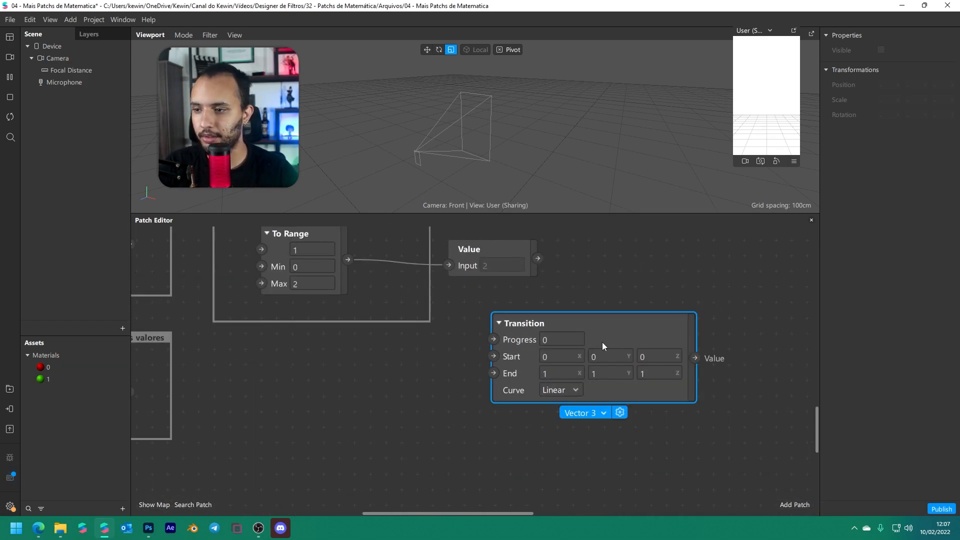
left_click(593, 416)
left_click(627, 441)
left_click_drag(507, 375, 540, 379)
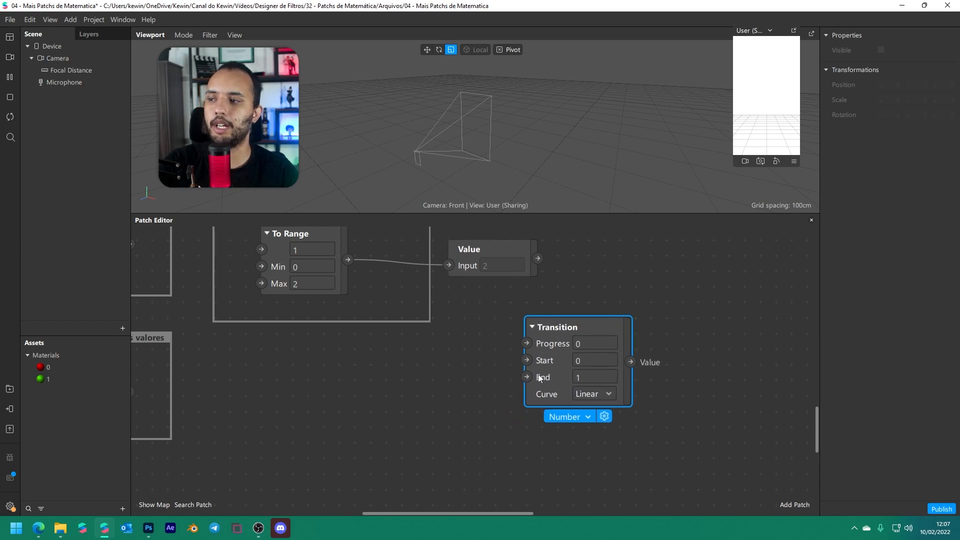
key("Delete")
Add a second To Range patch below the Value patch and undo adding it
right_click(523, 331)
type("to range")
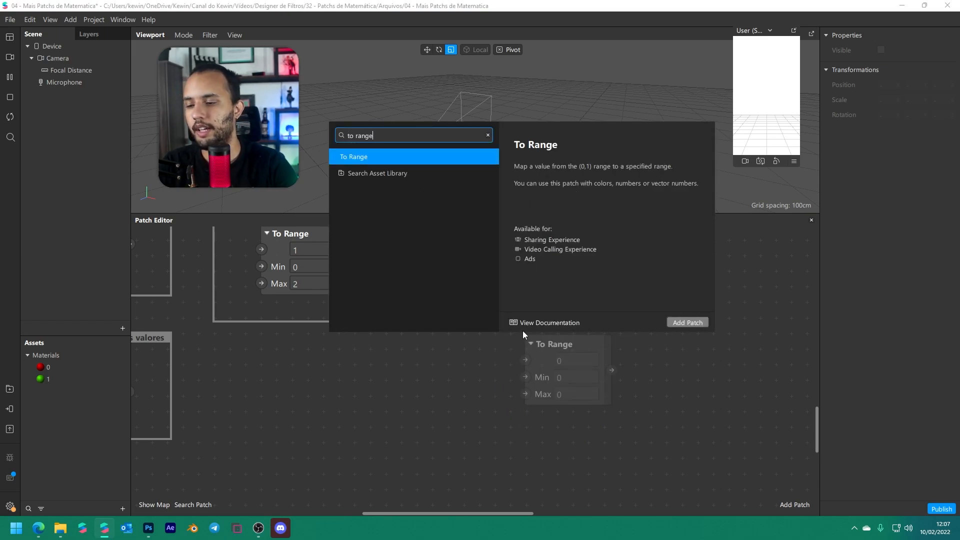
key("Return")
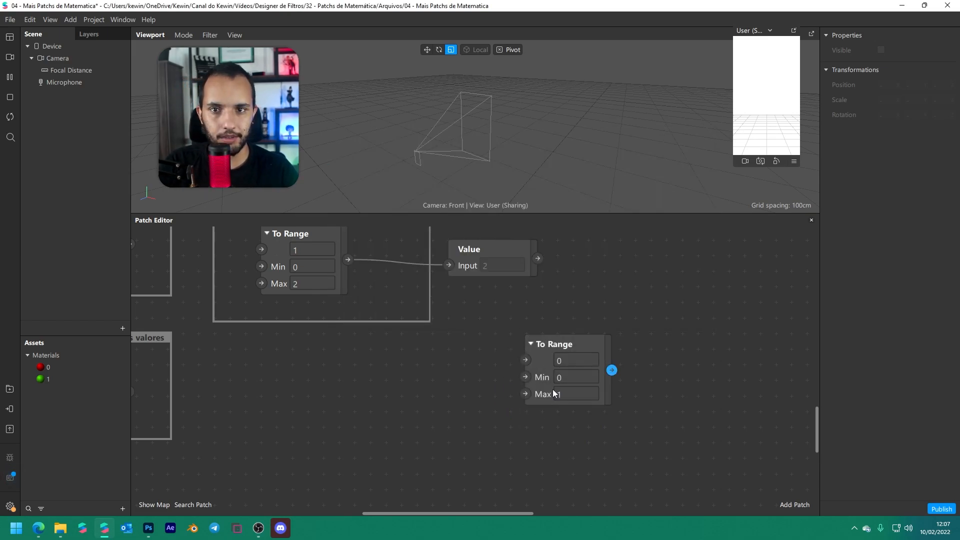
left_click_drag(552, 390, 556, 383)
key("ctrl+z")
key("ctrl+z")
middle_click_drag(480, 391, 480, 395)
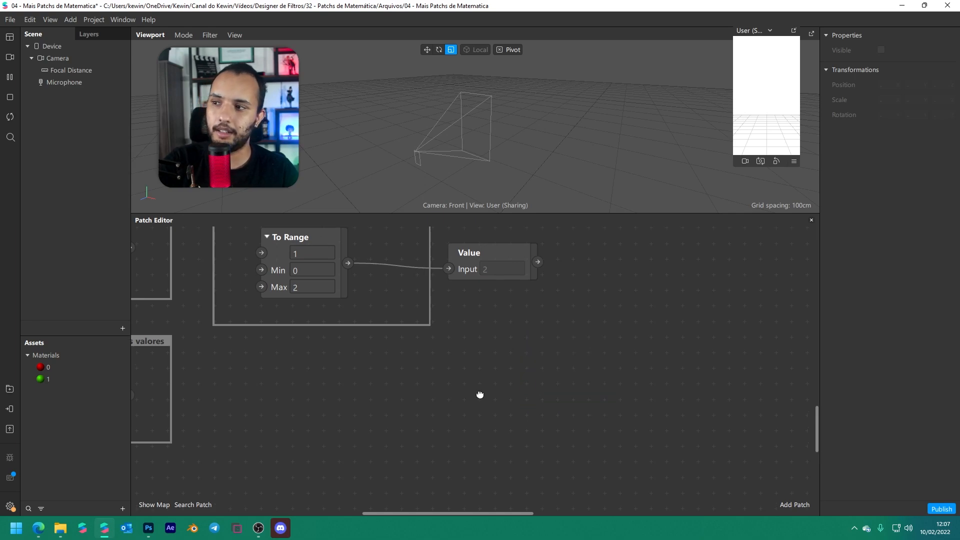
Set the original To Range patch's input value to 2 and delete the Value patch connected to it
scroll(368, 358, "up", 3)
left_click(298, 403)
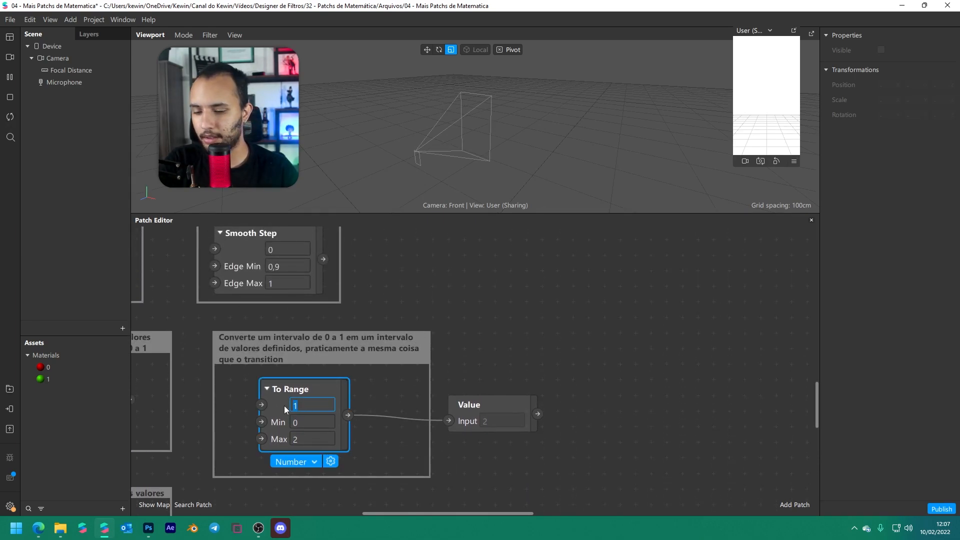
type("2")
key("Return")
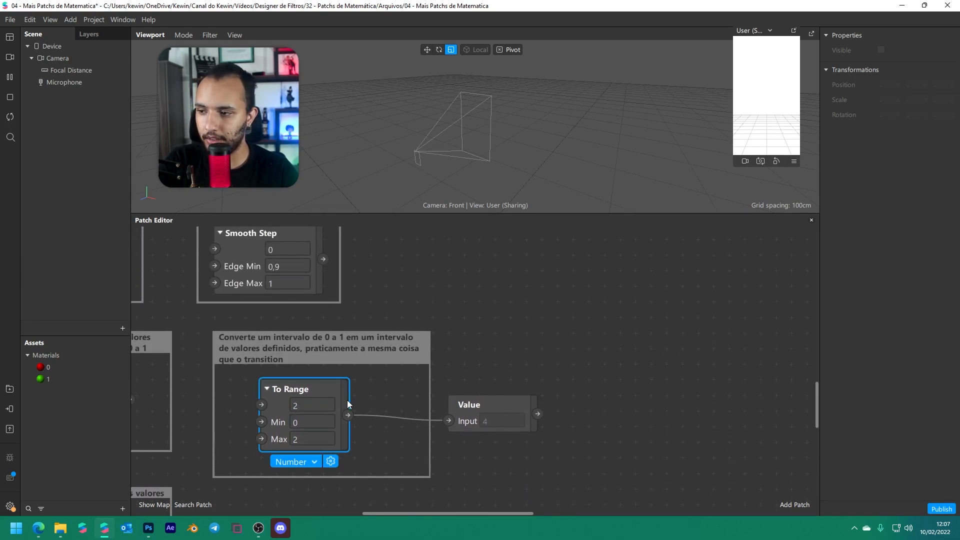
left_click(479, 403)
key("Delete")
Revisit the Clamp patch example and move the To Range patch to the right side of its comment frame
middle_click_drag(445, 303, 730, 429)
middle_click_drag(580, 272, 709, 466)
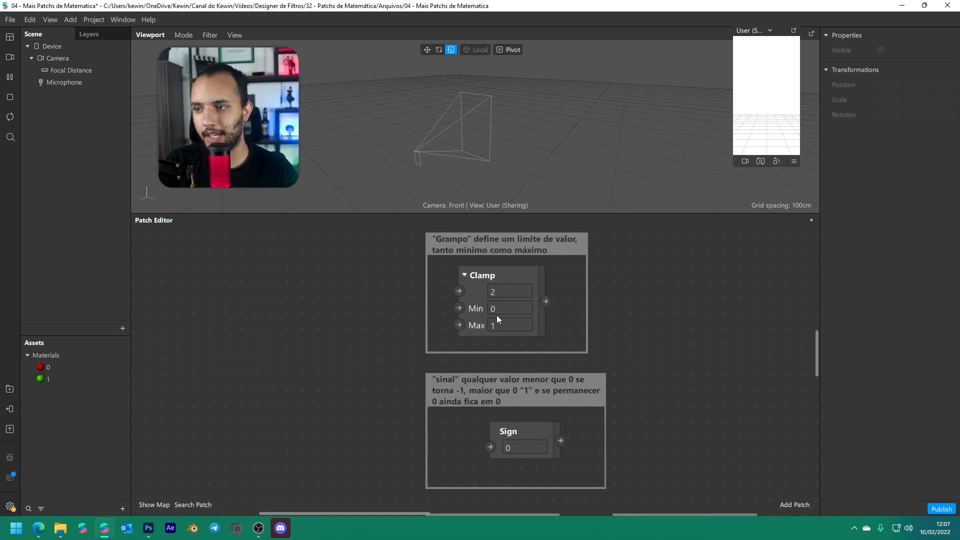
middle_click_drag(671, 349, 560, 150)
middle_click_drag(735, 256, 595, 99)
middle_click_drag(685, 331, 663, 299)
left_click_drag(442, 330, 503, 343)
Add a Clamp patch on the input side of To Range and connect its output to the To Range input value
double_click(394, 329)
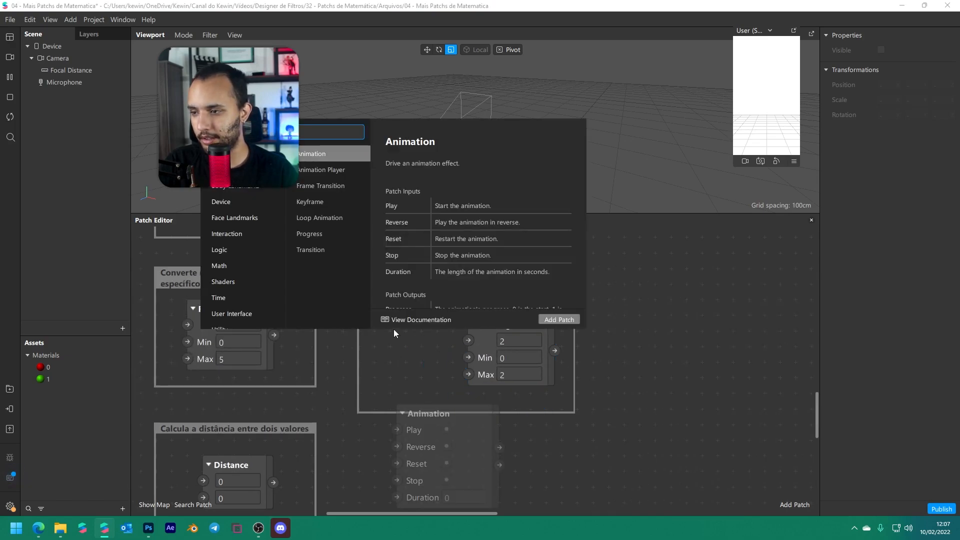
type("clamp")
key("Return")
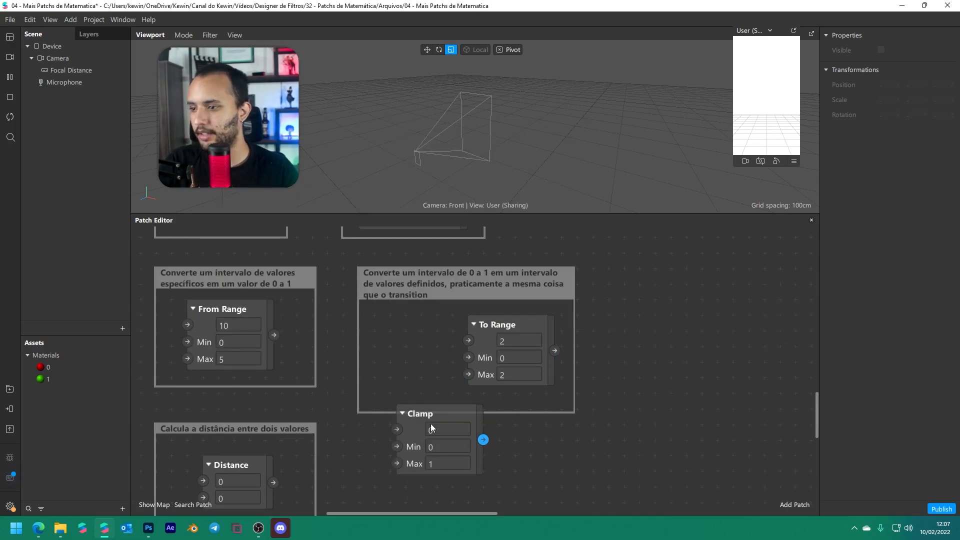
left_click_drag(430, 424, 393, 335)
left_click_drag(445, 350, 468, 341)
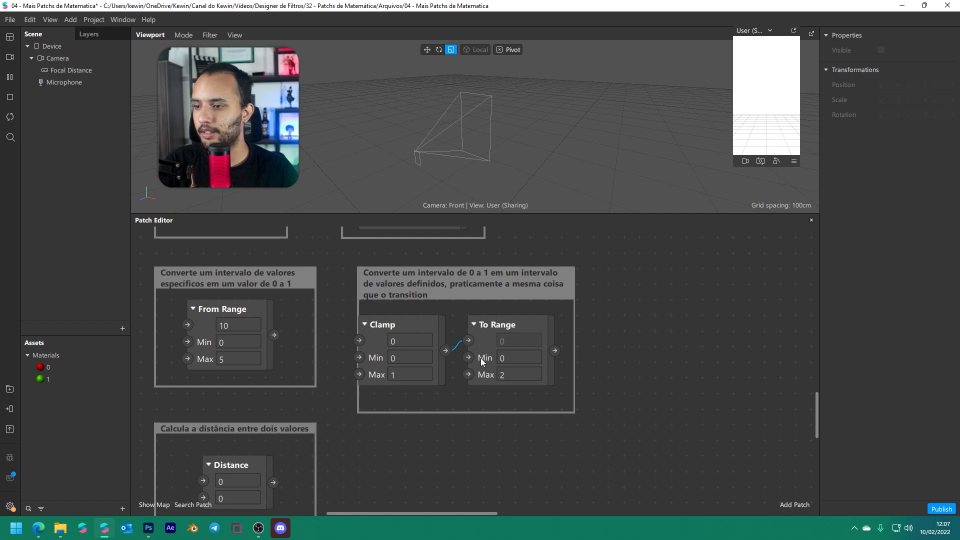
Change the To Range patch's data type to Vector 3
left_click(481, 360)
left_click(521, 397)
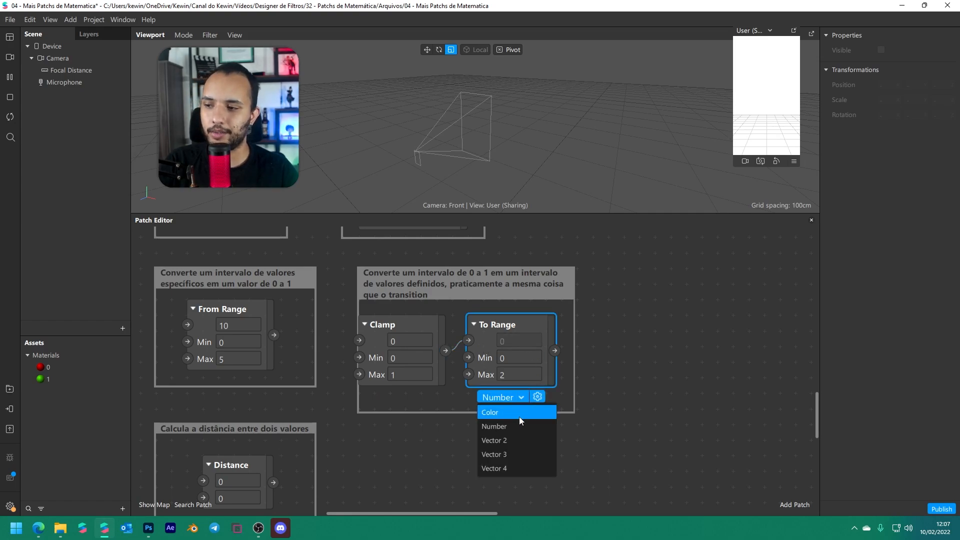
left_click(518, 454)
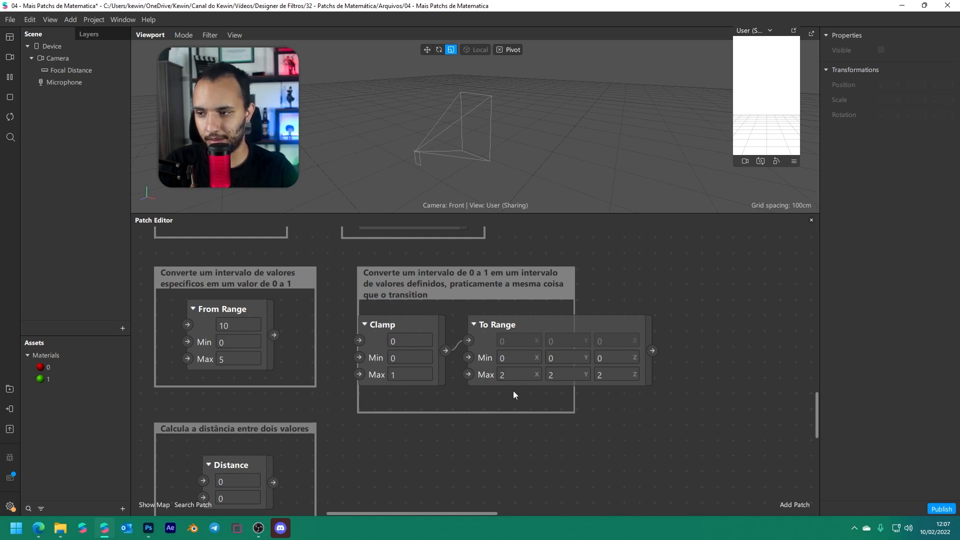
Change the To Range patch's data type back to Number
left_click(553, 340)
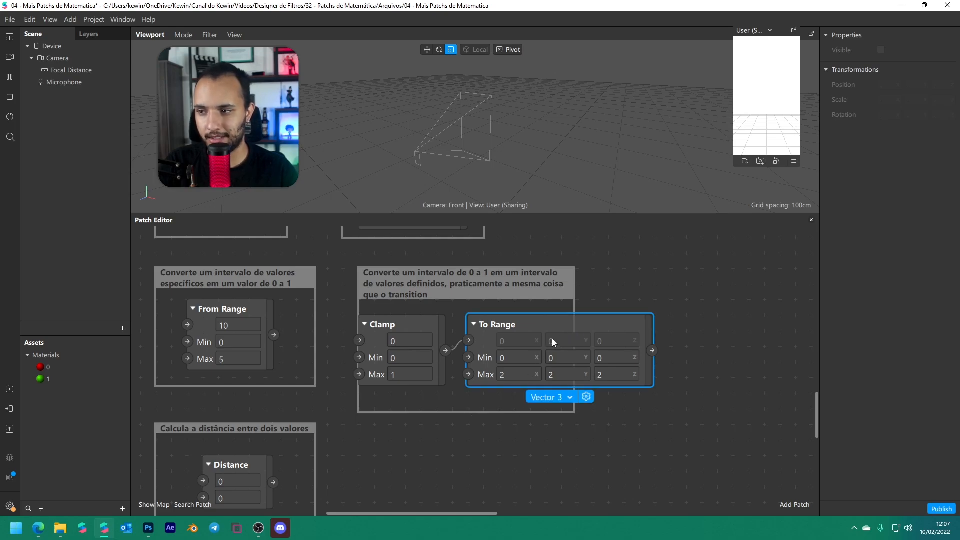
left_click(544, 398)
left_click(543, 424)
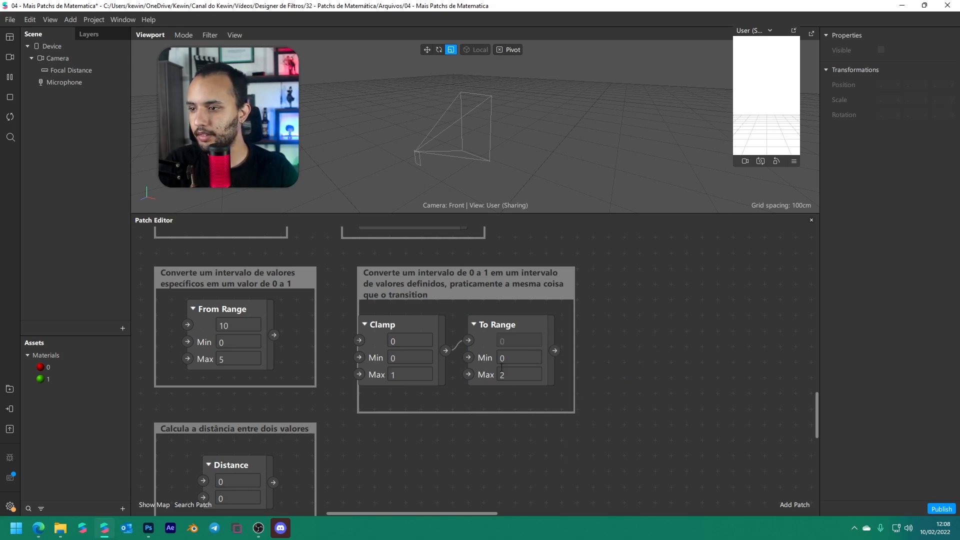
left_click_drag(488, 362, 488, 377)
Delete the Clamp patch connected to To Range and move To Range to the middle of its comment frame
left_click(419, 326)
key("Delete")
left_click_drag(471, 341, 440, 327)
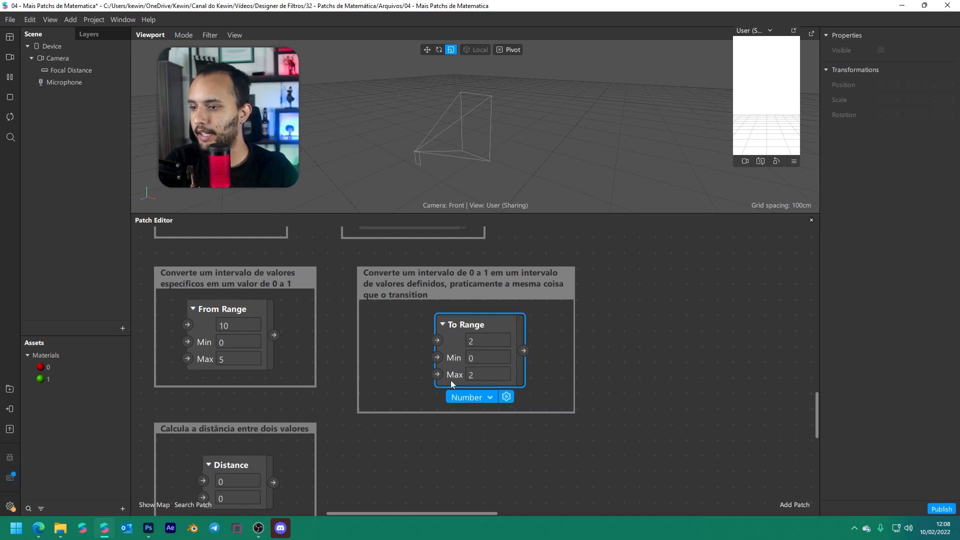
Set the To Range patch's input value to 0
left_click(484, 342)
type("0")
key("Return")
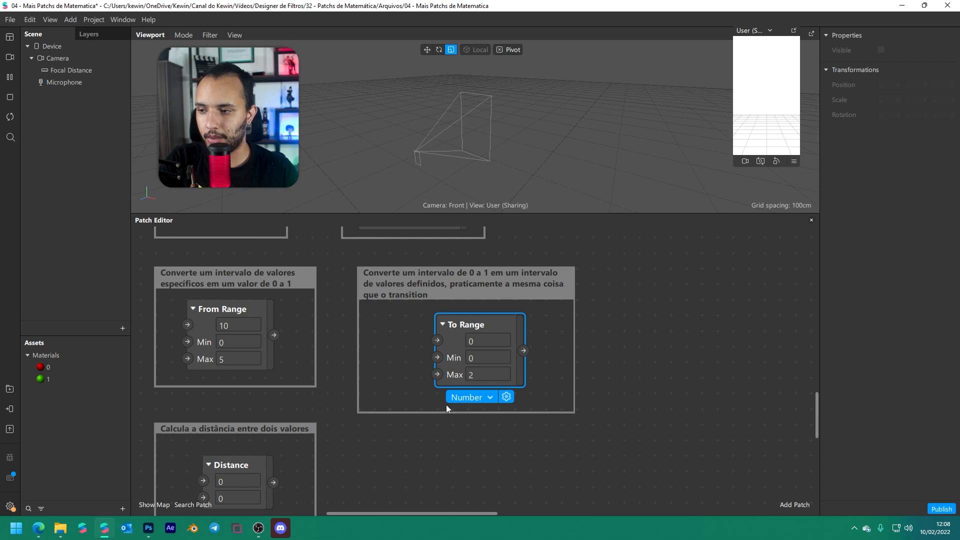
Change the To Range patch's data type to Vector 2 and open its X input value for editing
left_click(467, 398)
left_click(465, 439)
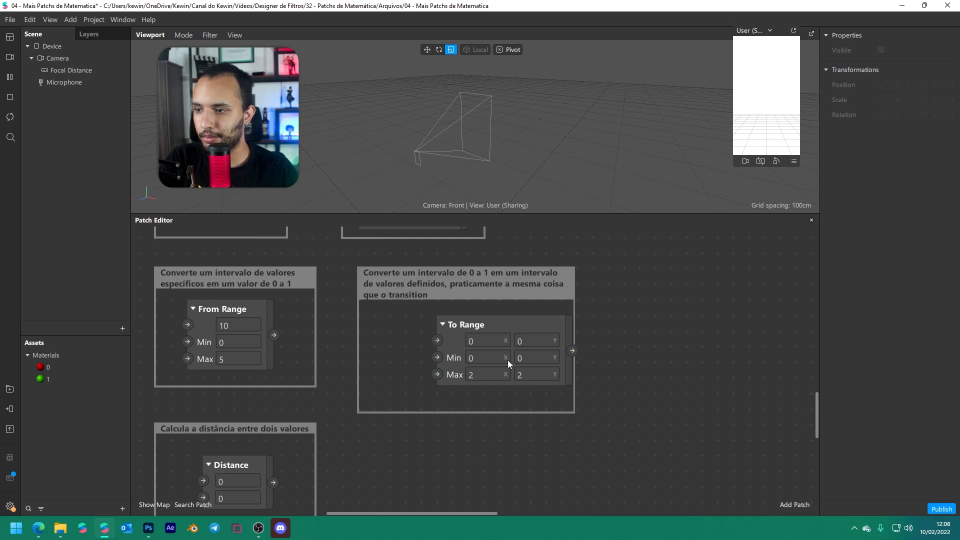
left_click(485, 345)
left_click(485, 344)
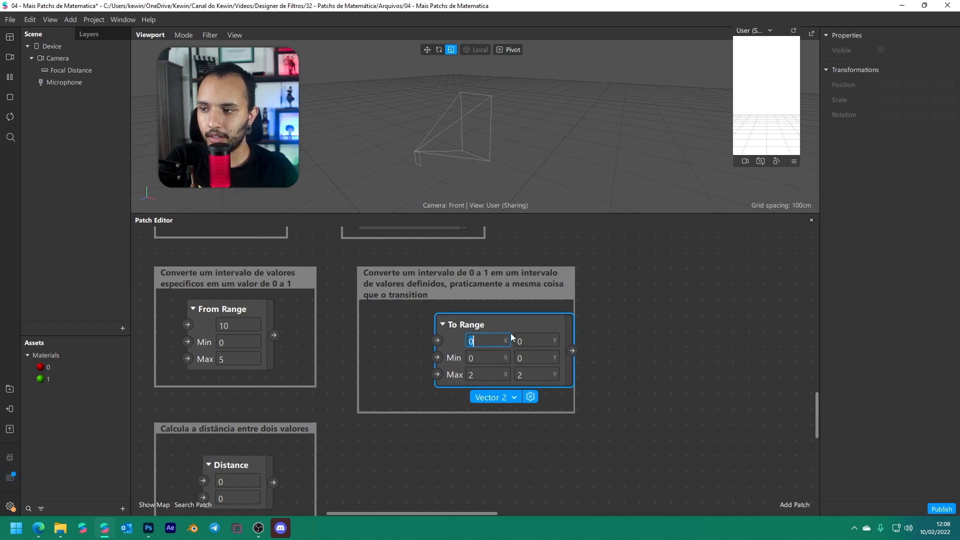
Add a Transition patch beside To Range for comparison and delete it again
left_click(493, 399)
double_click(684, 376)
type("tran")
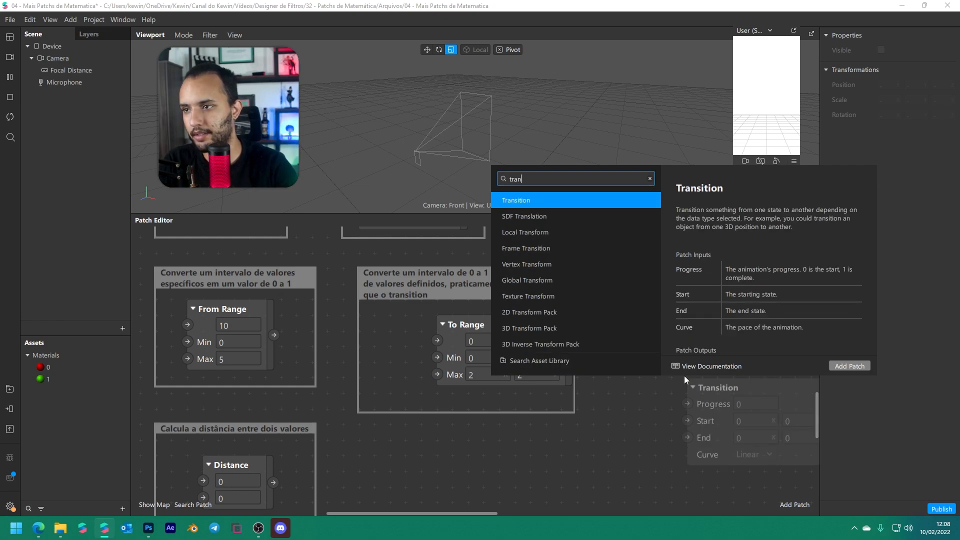
key("Return")
left_click_drag(682, 401, 608, 362)
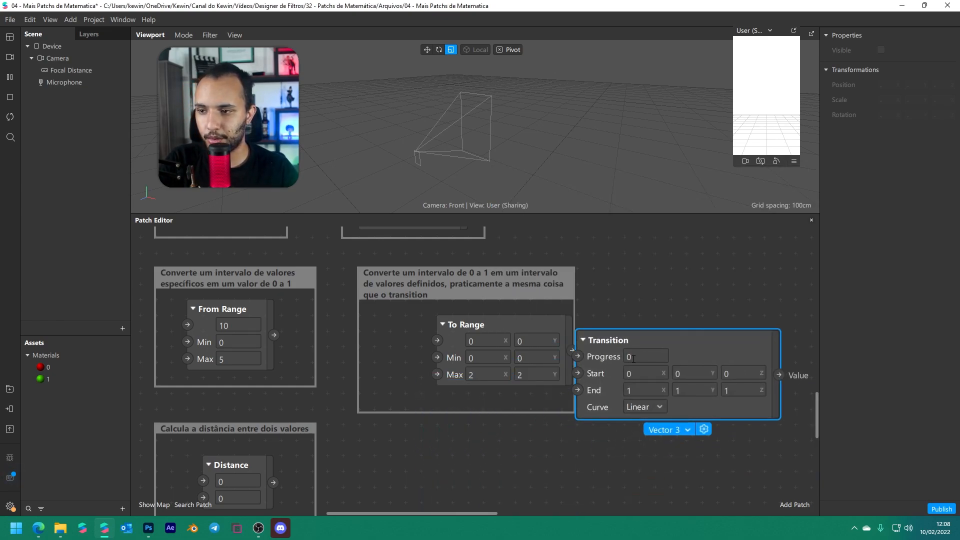
key("Delete")
Change the To Range patch's data type to Vector 4 and go through its X, Y, Z and W input fields
left_click(452, 347)
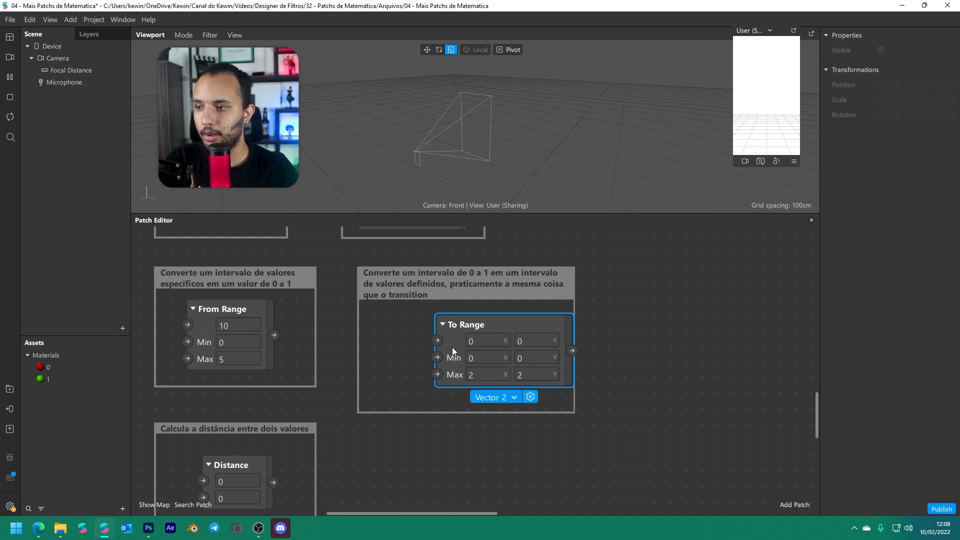
left_click(484, 397)
left_click(496, 465)
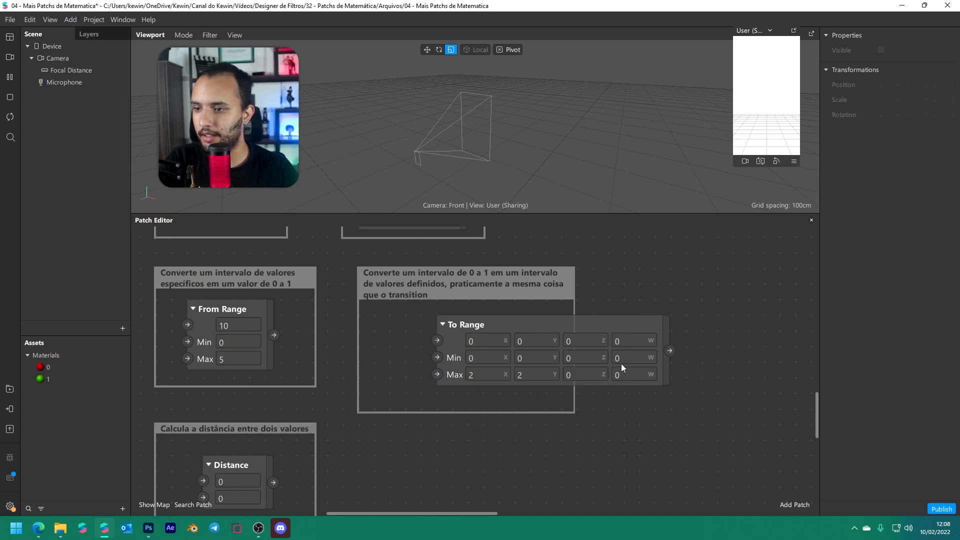
left_click(583, 341)
left_click(536, 341)
left_click(487, 341)
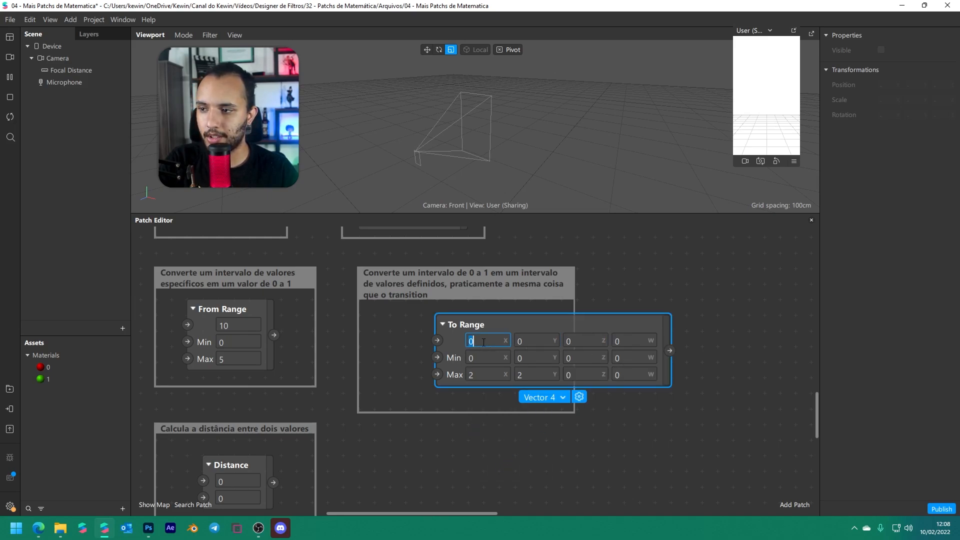
left_click(539, 340)
left_click(585, 341)
left_click(633, 342)
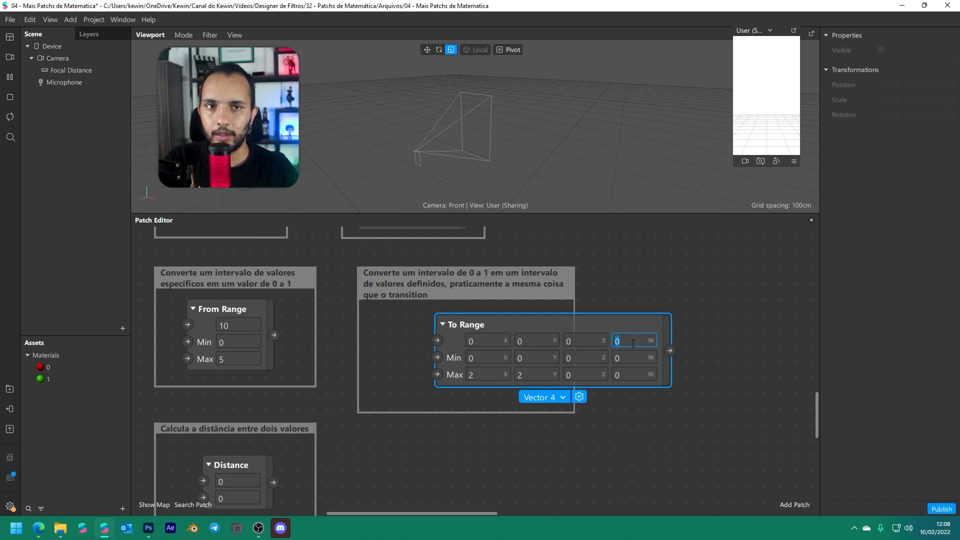
left_click(474, 342)
left_click(536, 341)
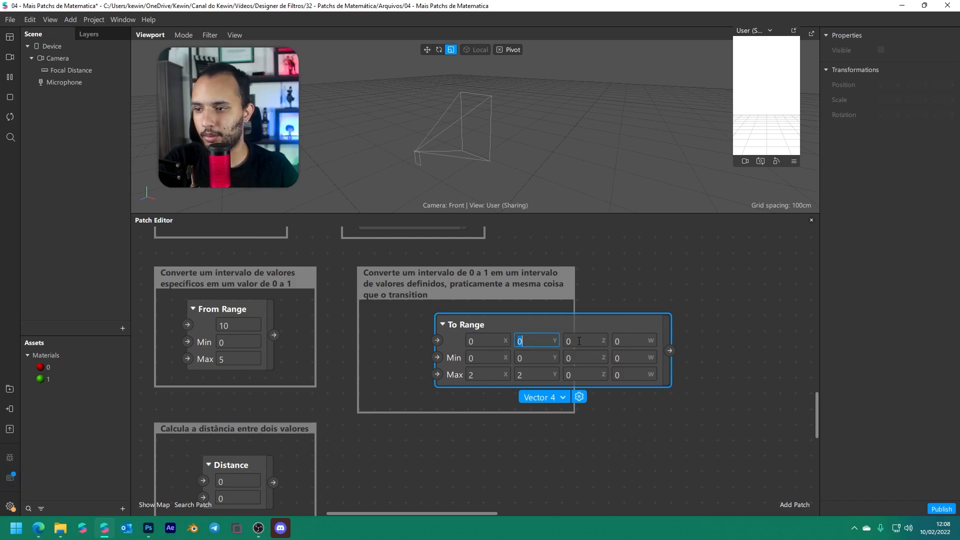
Add a Pack patch near To Range and set its data type to Vector 4
double_click(689, 275)
type("pack")
key("Return")
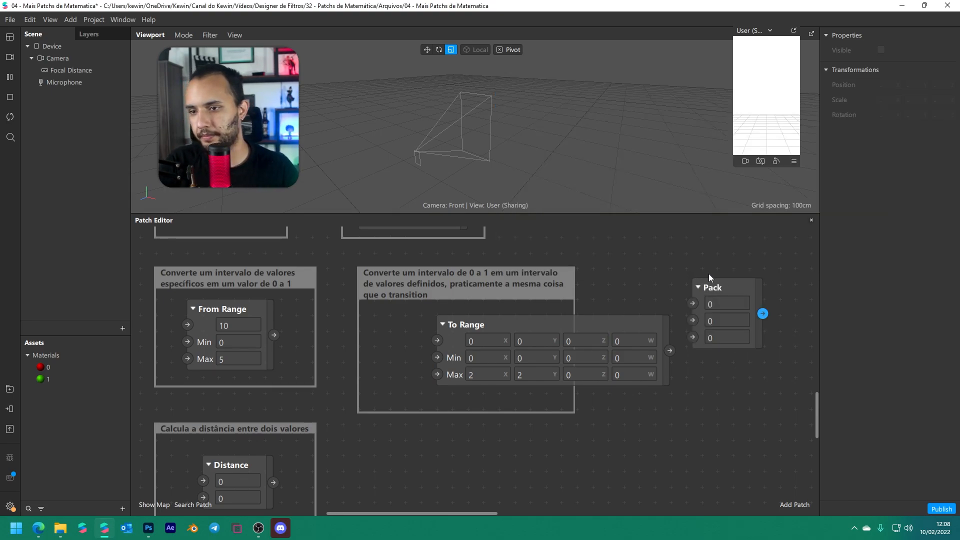
left_click(710, 282)
left_click(719, 359)
left_click(720, 403)
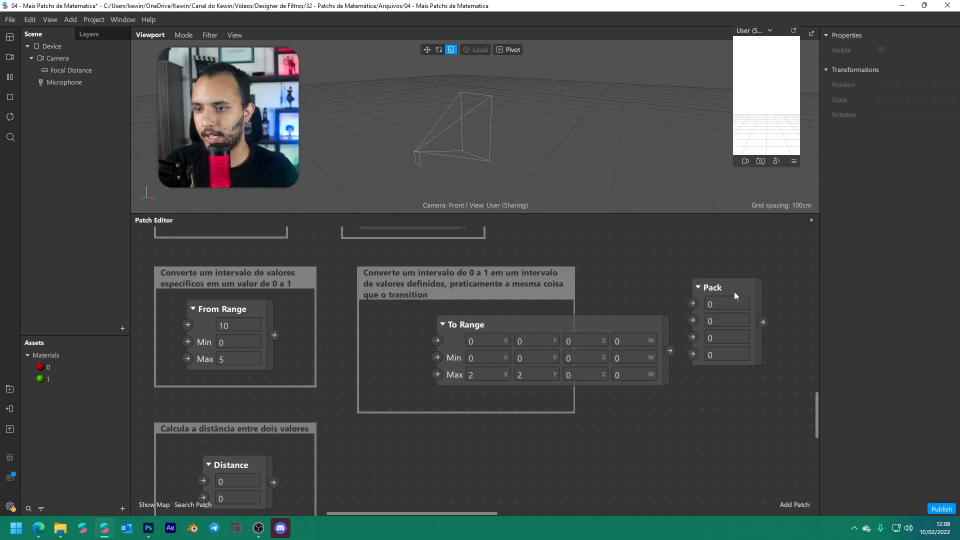
Connect the Pack patch to the To Range input, go through its four values, and delete Pack again
left_click_drag(734, 292, 374, 373)
left_click_drag(398, 406, 437, 340)
left_click(381, 385)
left_click(362, 404)
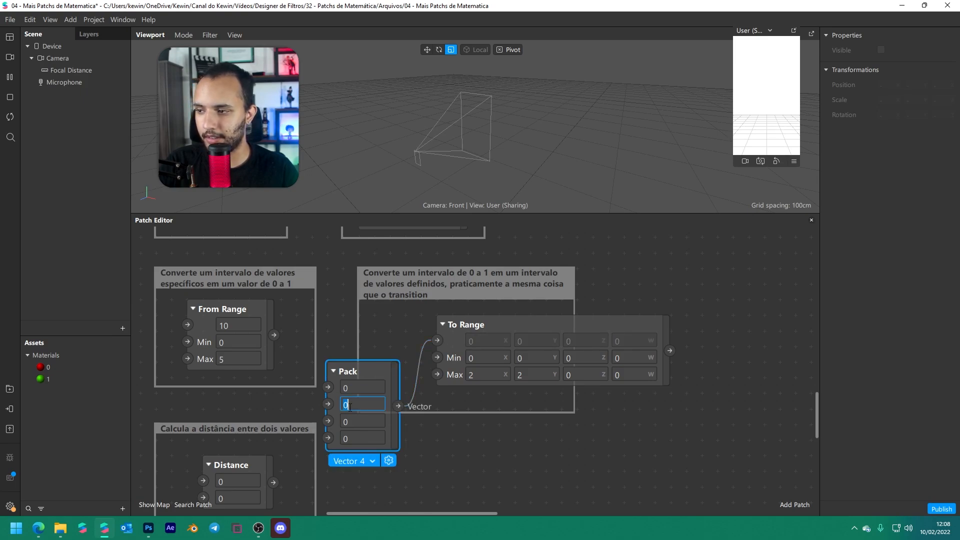
left_click(356, 428)
left_click(356, 438)
left_click(356, 421)
left_click(356, 404)
left_click(357, 388)
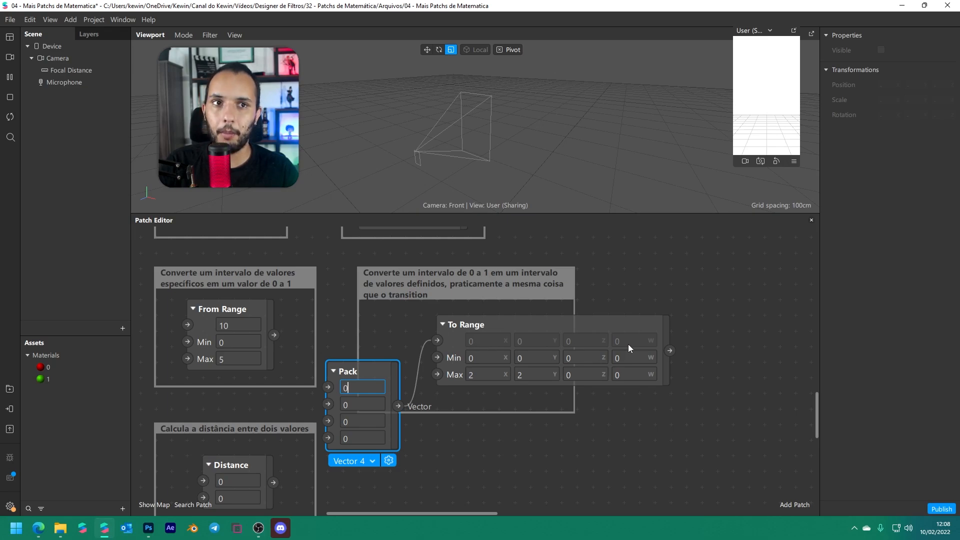
key("Delete")
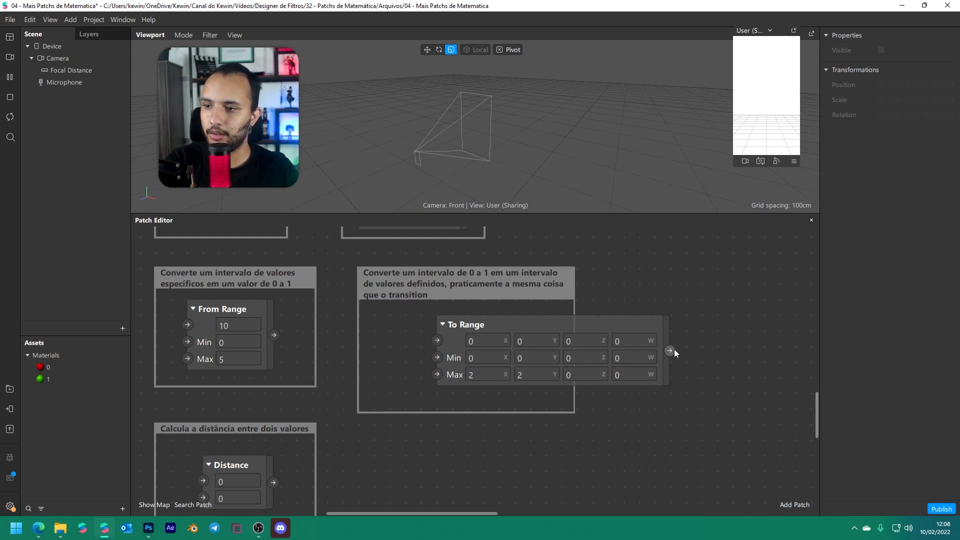
Review the To Range maximum values and return the patch's data type to Number
left_click(487, 379)
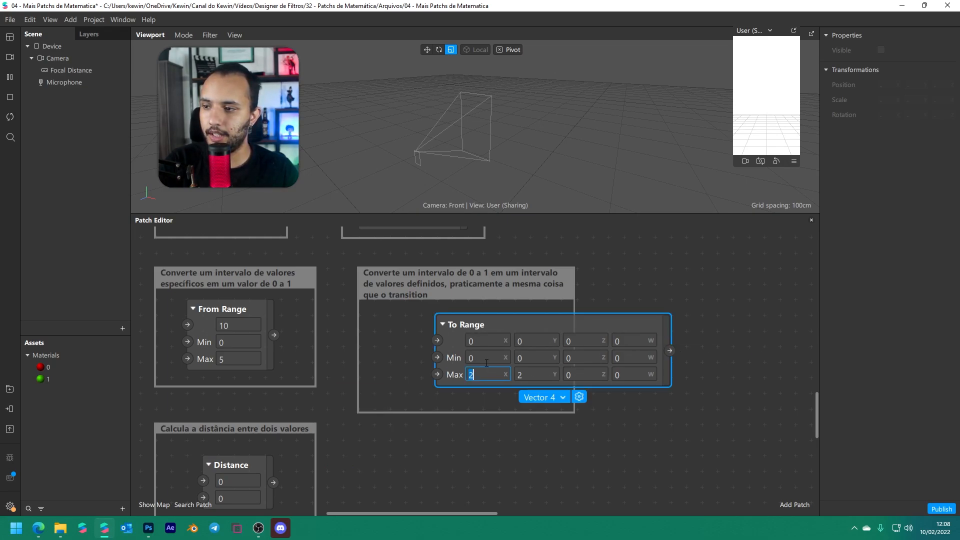
left_click(528, 373)
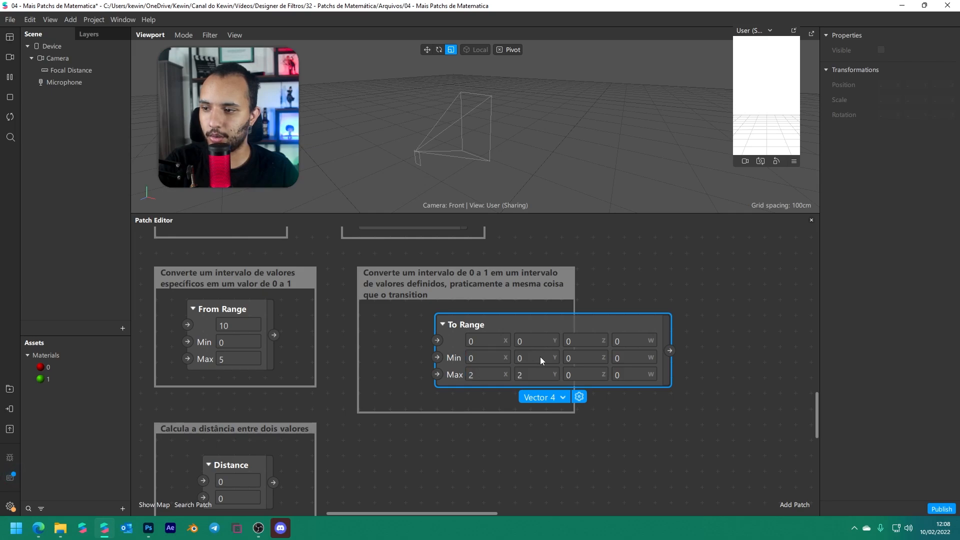
key("Tab")
left_click(560, 397)
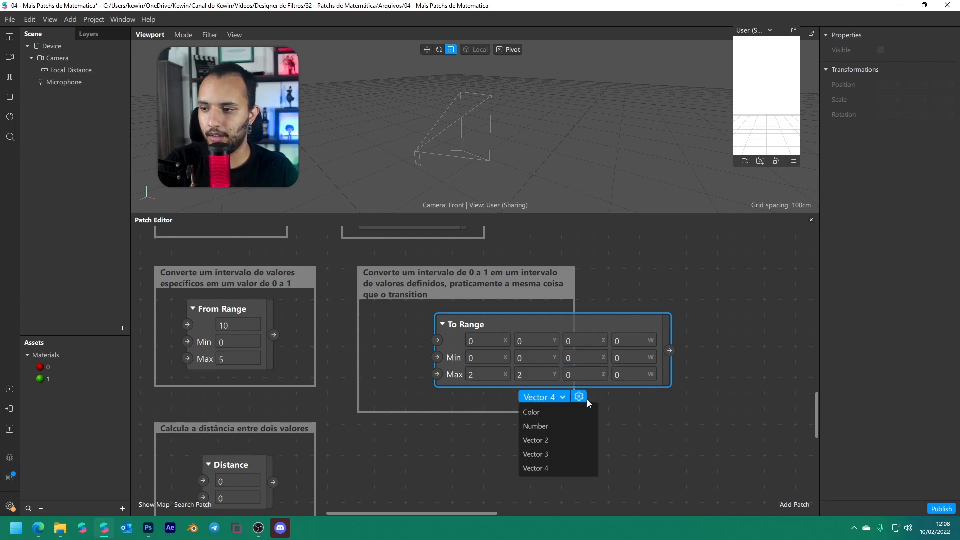
left_click(547, 425)
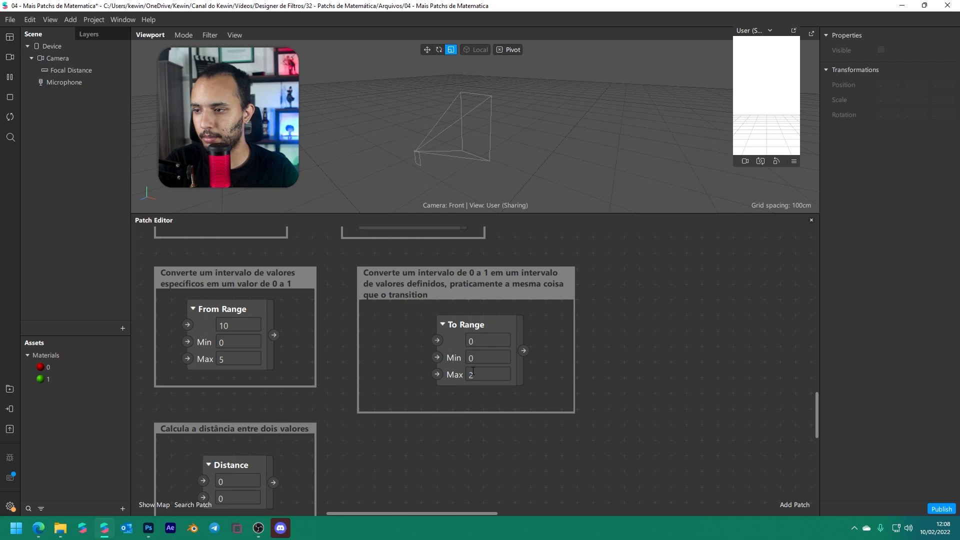
Add a Value patch on the input side of the Distance patch and connect its output to Distance's first input
left_click_drag(383, 469, 608, 418)
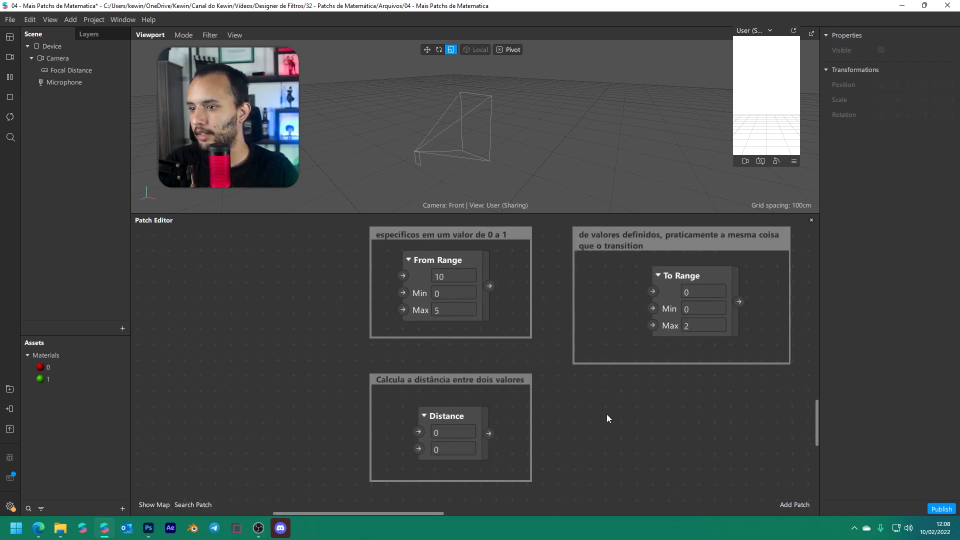
middle_click_drag(584, 427, 645, 364)
scroll(615, 366, "up", 3)
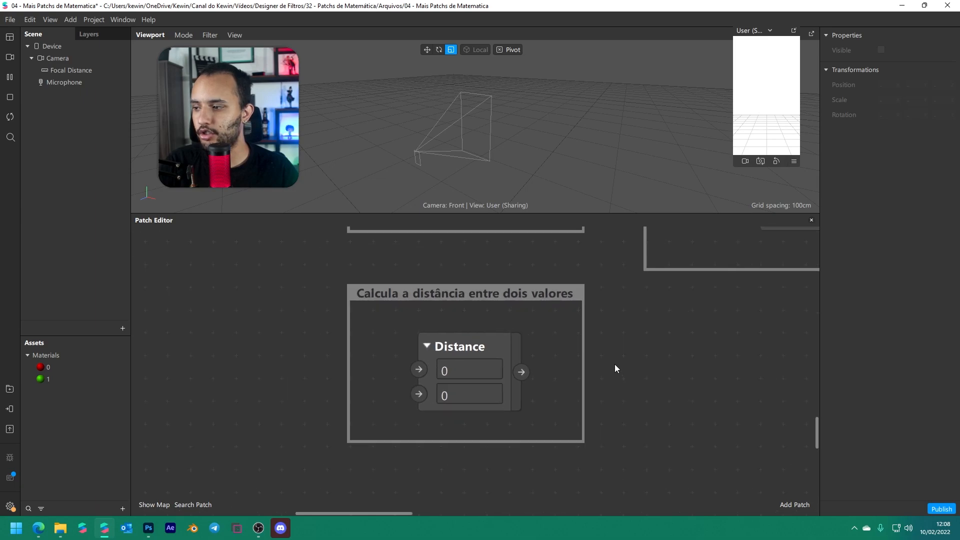
scroll(615, 368, "down", 1)
scroll(618, 373, "down", 4)
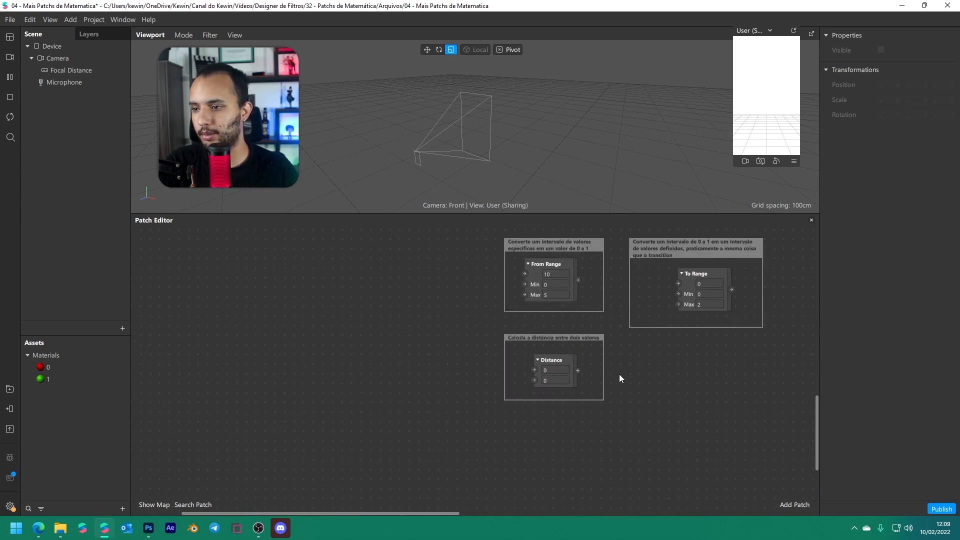
scroll(615, 378, "up", 3)
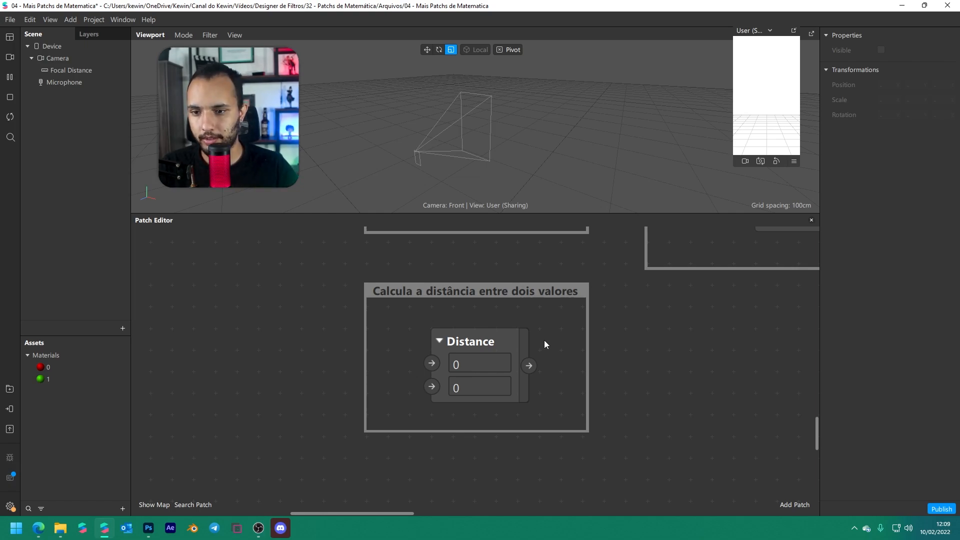
right_click(283, 370)
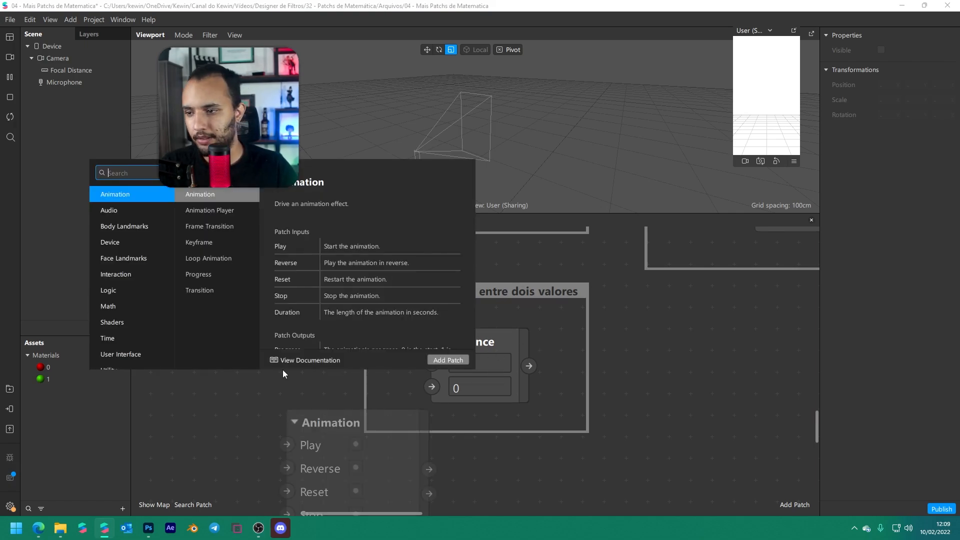
type("val")
key("Return")
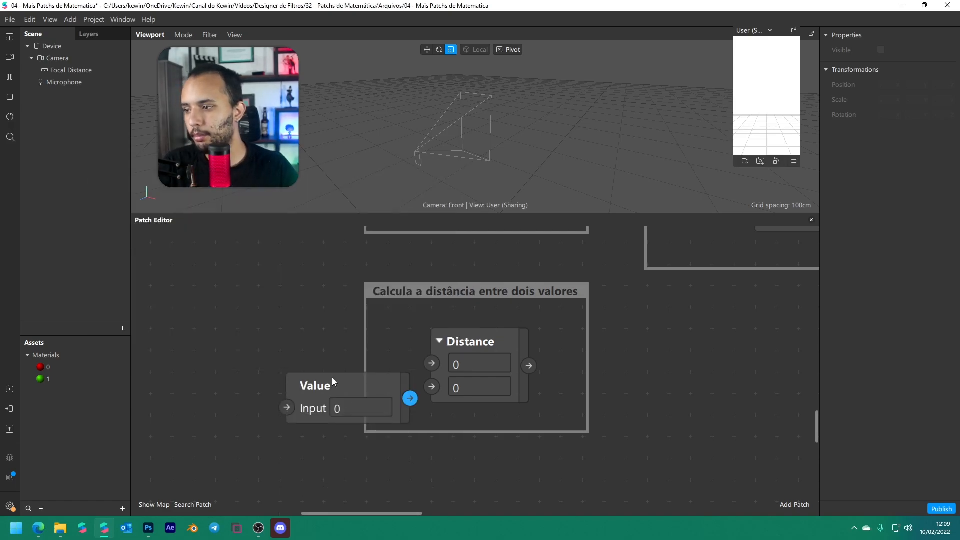
left_click_drag(332, 378, 175, 379)
left_click_drag(252, 397, 433, 365)
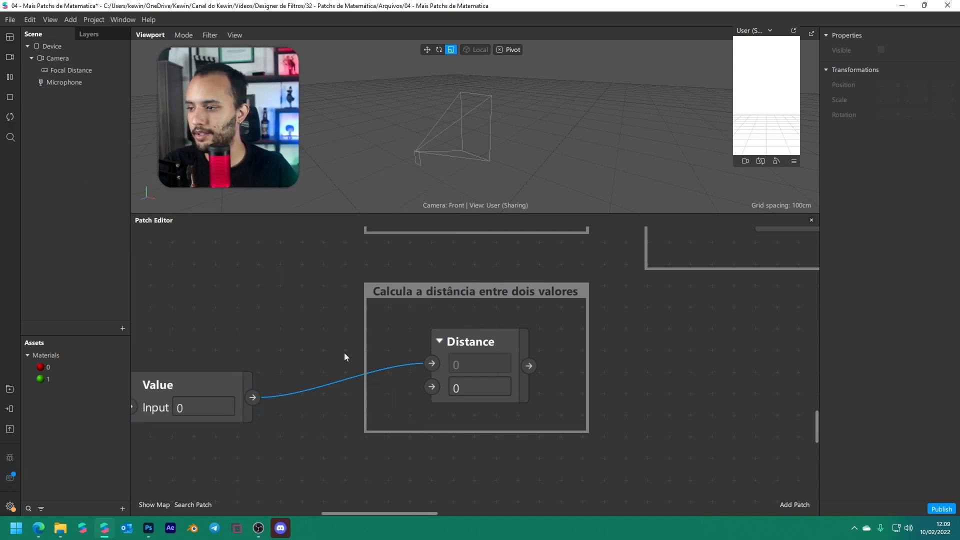
left_click_drag(204, 371, 219, 302)
left_click(268, 284)
Add a second Value patch below the first and connect its output to Distance's second input
scroll(289, 345, "down", 2)
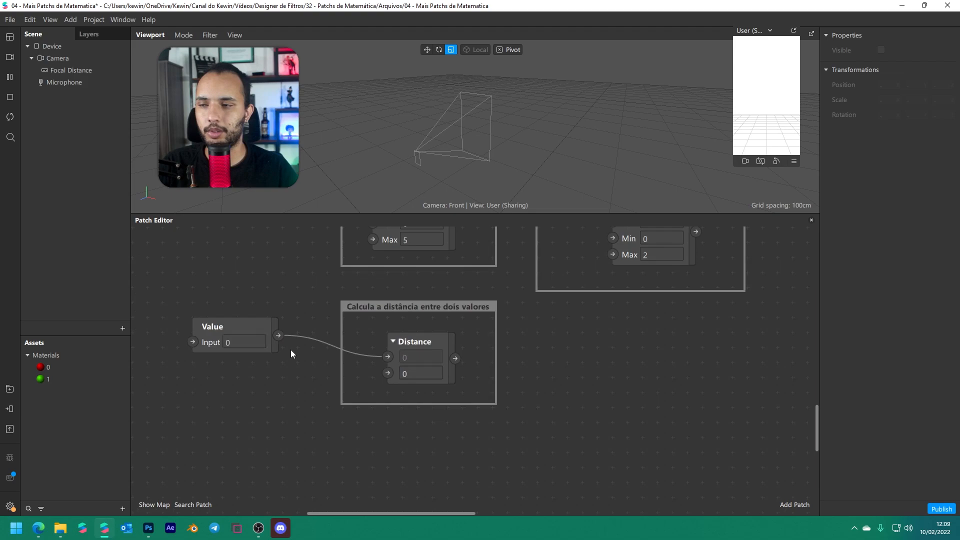
scroll(292, 353, "up", 1)
middle_click_drag(322, 382, 439, 370)
double_click(312, 373)
type("val")
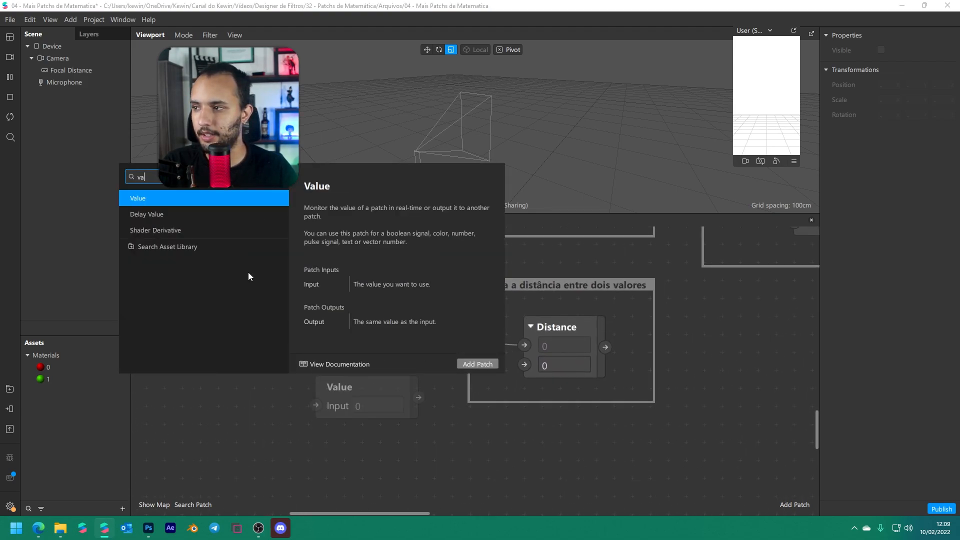
double_click(218, 197)
left_click_drag(419, 397, 524, 365)
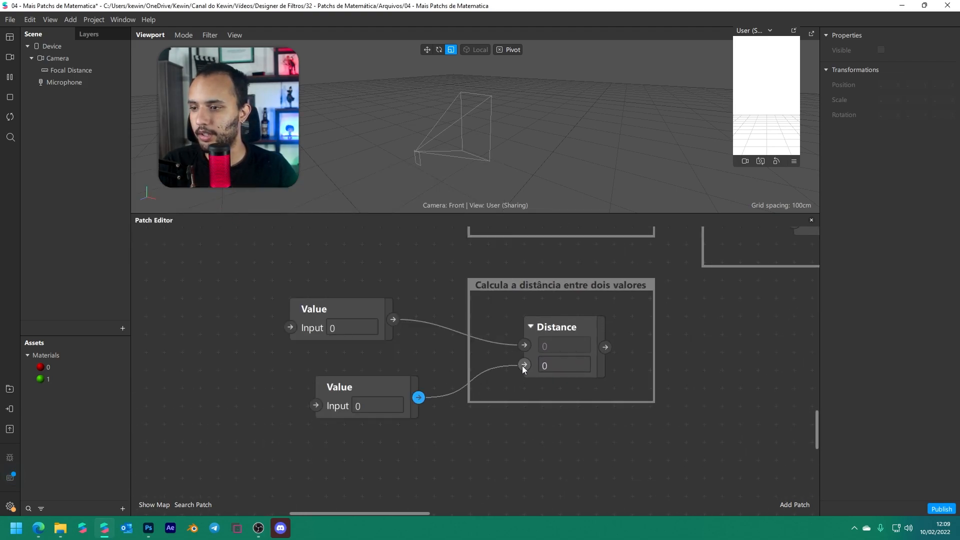
Add a Value patch connected to the Distance patch's output to monitor the result
left_click_drag(604, 347, 757, 365)
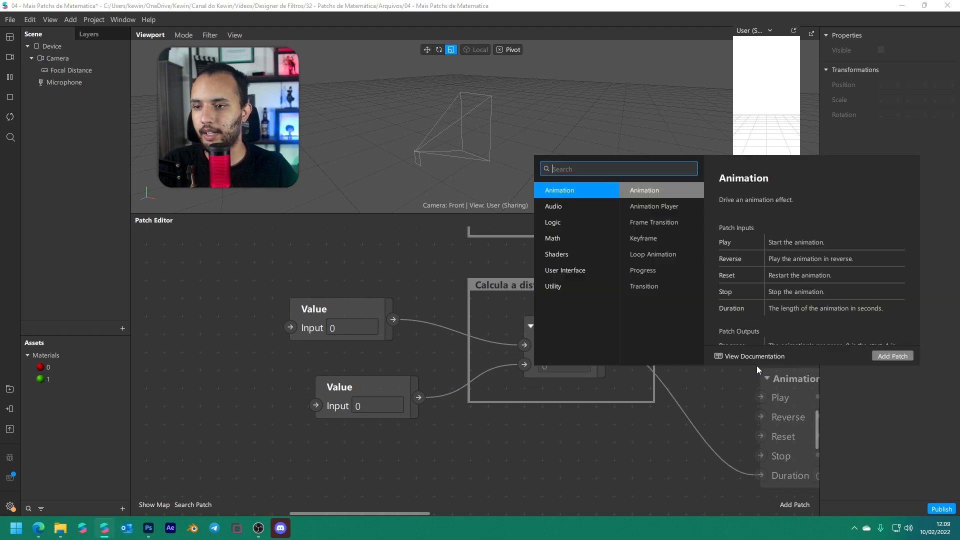
type("value")
key("Return")
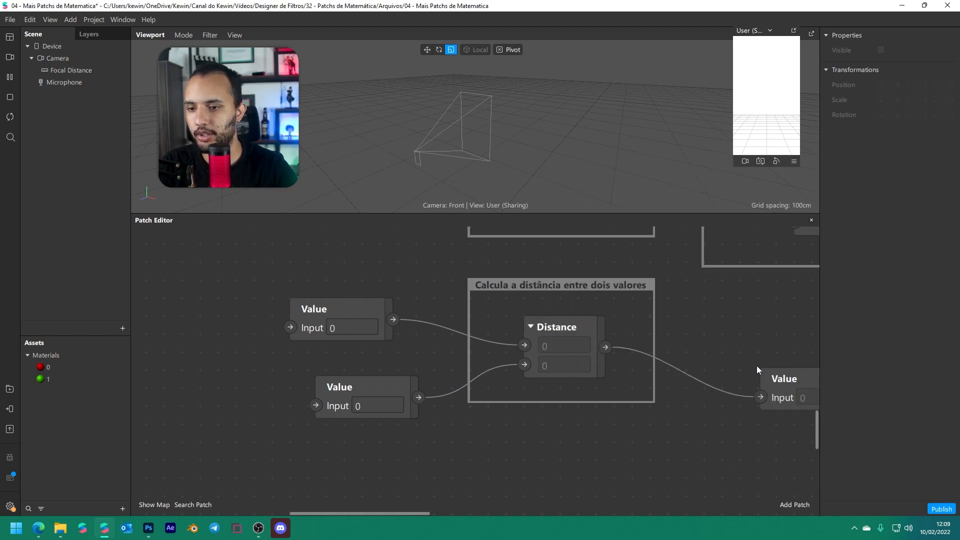
Set the Value patch feeding Distance's first input to 1
left_click(346, 326)
type("1")
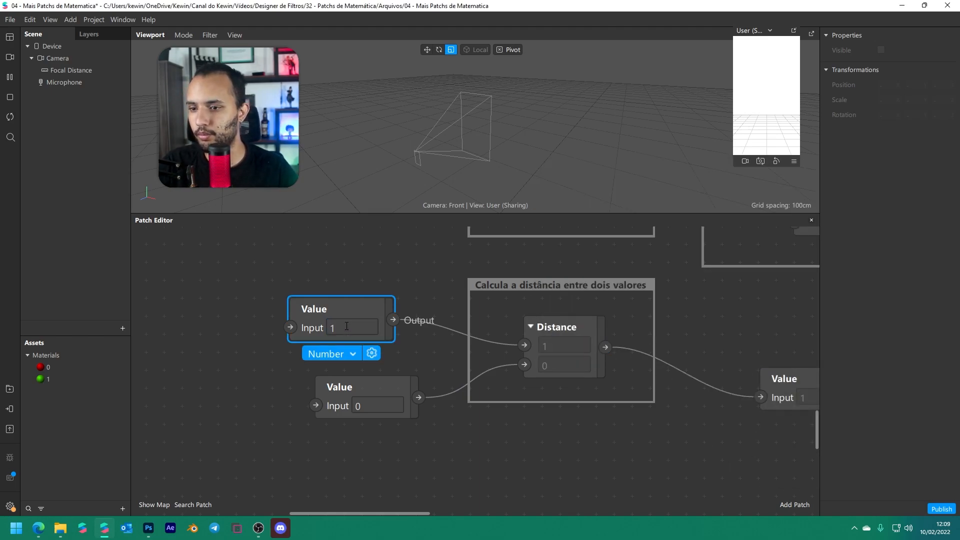
Set the Value patch feeding Distance's second input to 2
left_click(401, 442)
left_click(370, 406)
type("2")
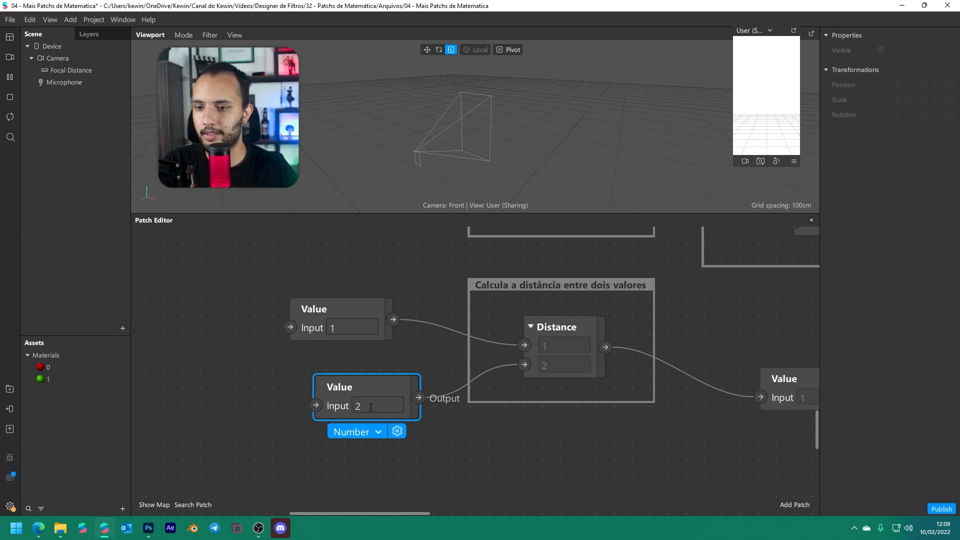
left_click(527, 452)
middle_click_drag(588, 464, 542, 458)
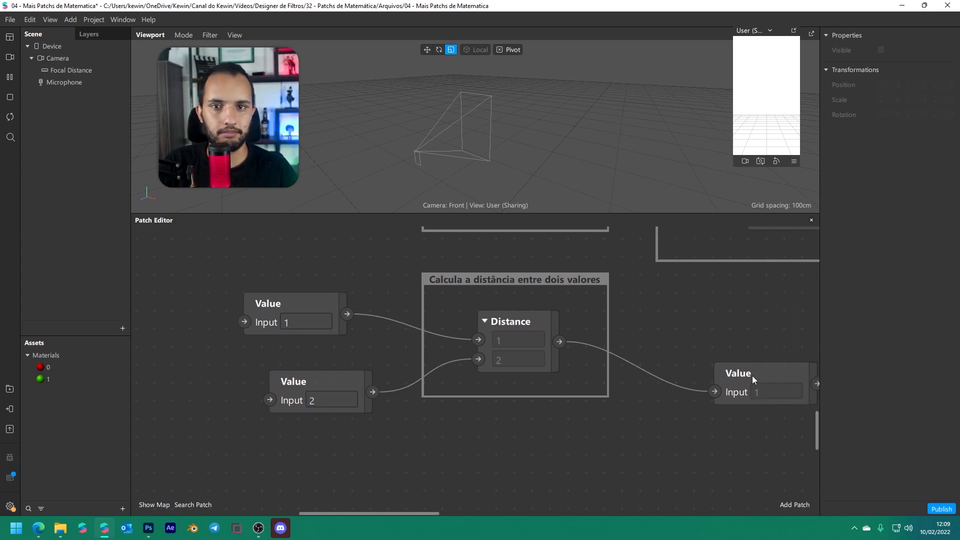
Move the Value patch monitoring Distance's output closer to the comment frame around Distance
left_click_drag(752, 376, 701, 339)
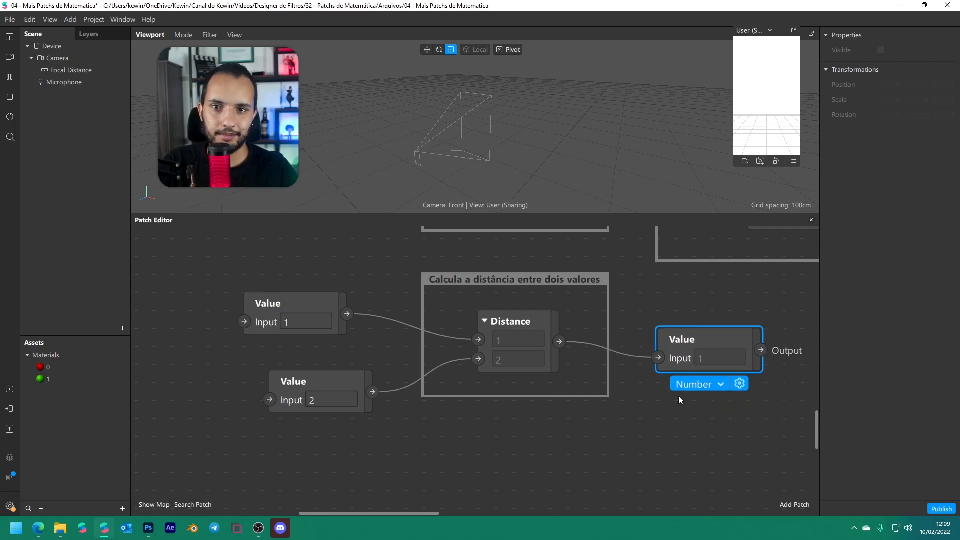
left_click(689, 424)
scroll(689, 424, "down", 3)
Delete the three Value patches connected to Distance, leaving only the Distance patch in its comment frame
left_click(703, 370)
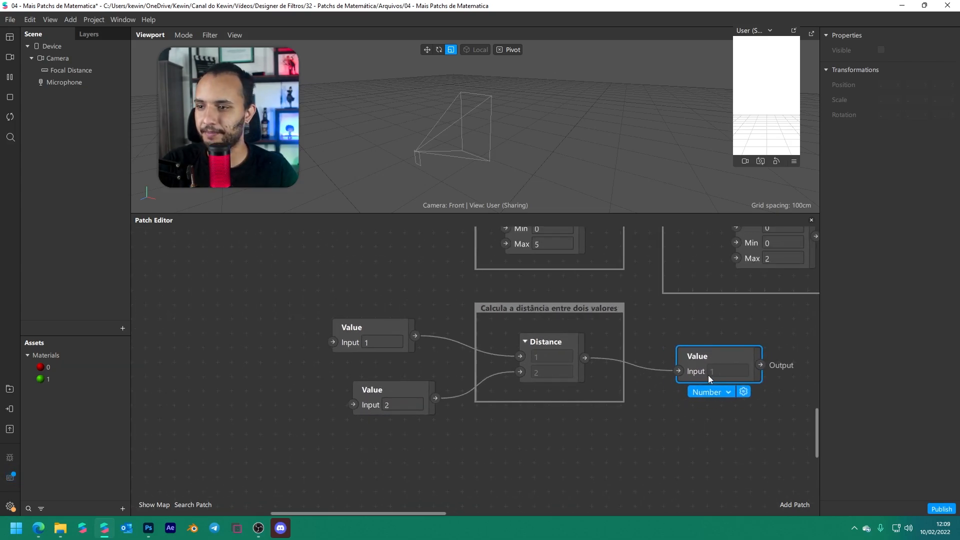
key("Delete")
left_click(373, 395)
key("Delete")
left_click(356, 342)
key("Delete")
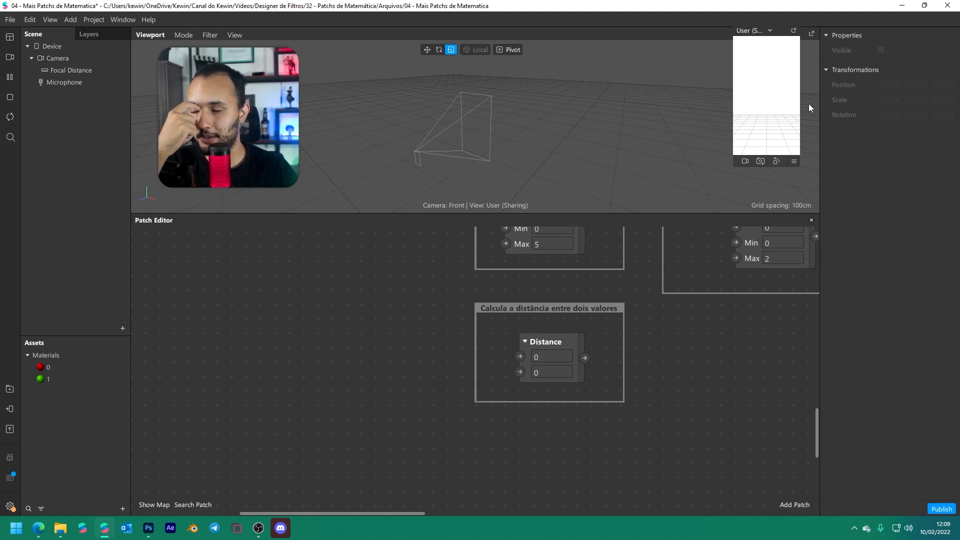
Switch the Distance patch's data type to Vector 4 and back to Number
left_click(542, 345)
left_click(544, 394)
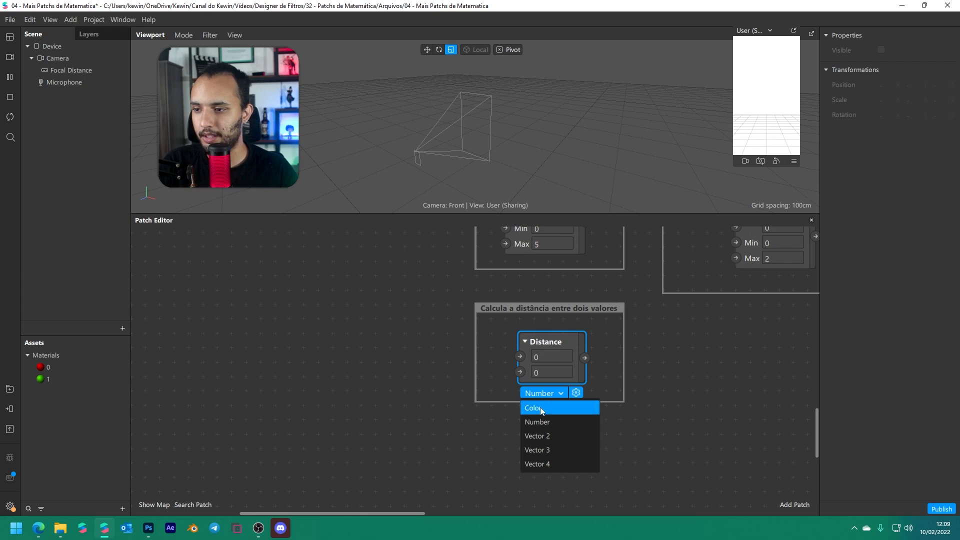
left_click(548, 465)
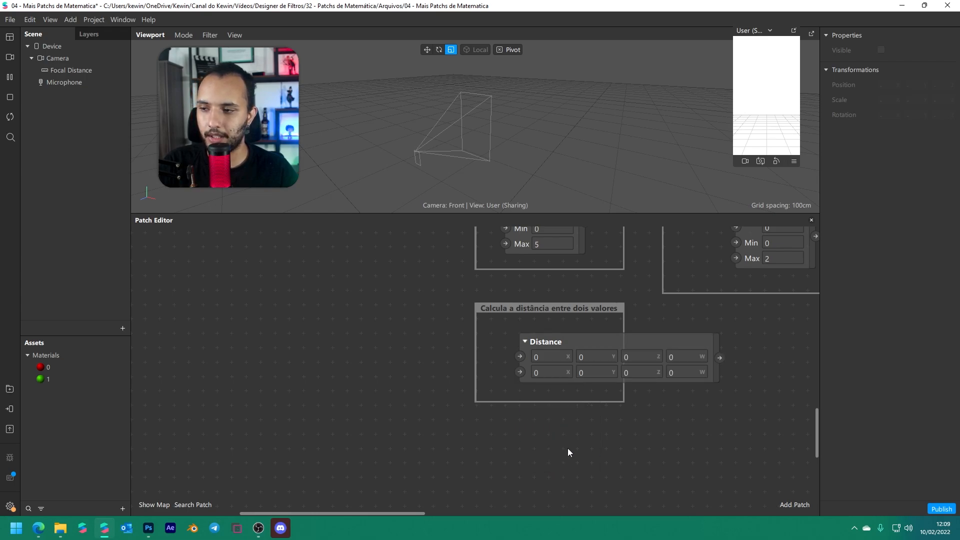
left_click(590, 346)
left_click(598, 395)
left_click(608, 423)
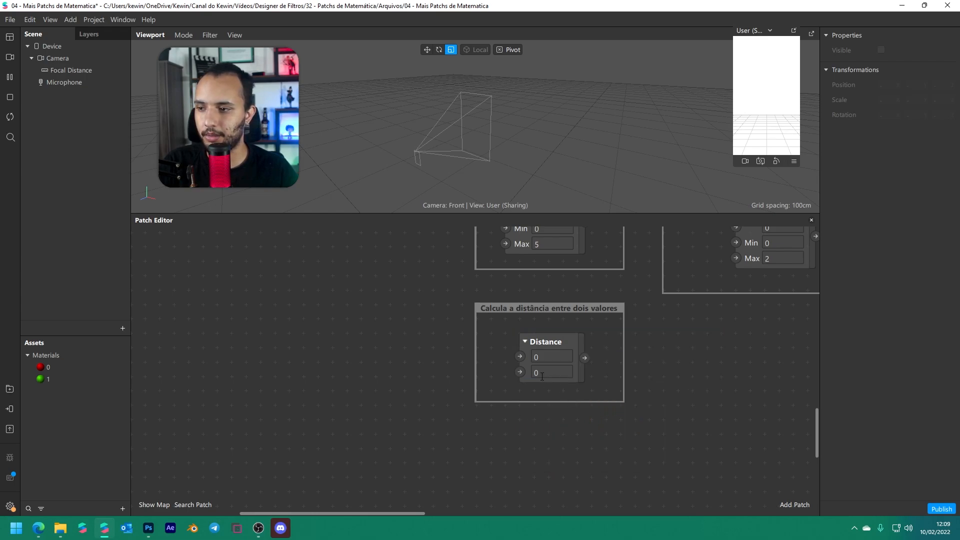
left_click(542, 376)
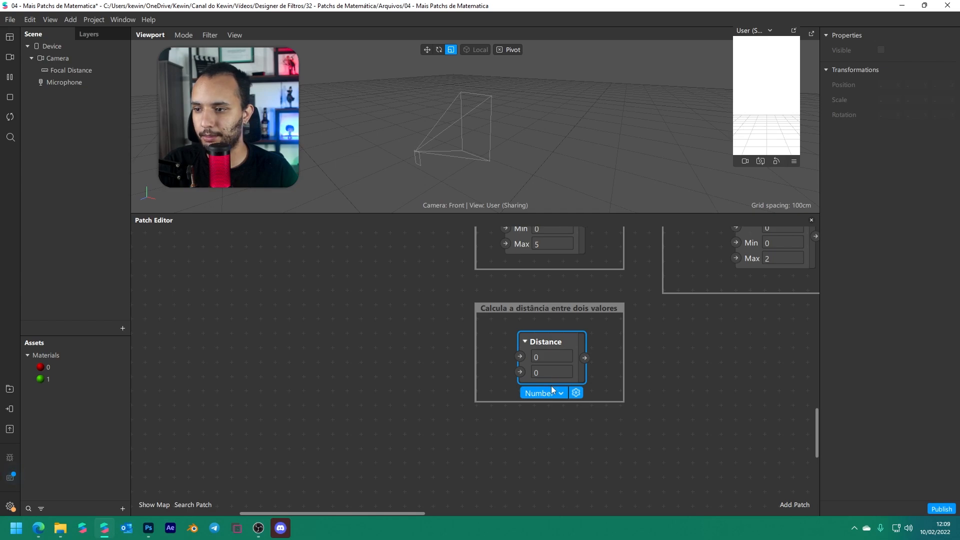
left_click(704, 395)
middle_click_drag(675, 366, 582, 412)
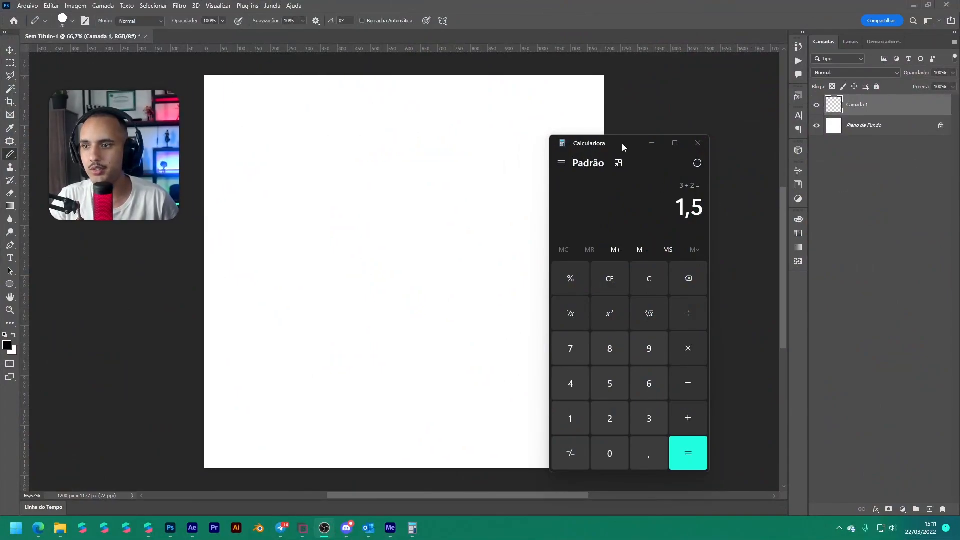
Move the Calculator window aside, switch to Spark AR Studio and add a Value patch connected to the Modulo patch's output
left_click_drag(623, 147, 655, 111)
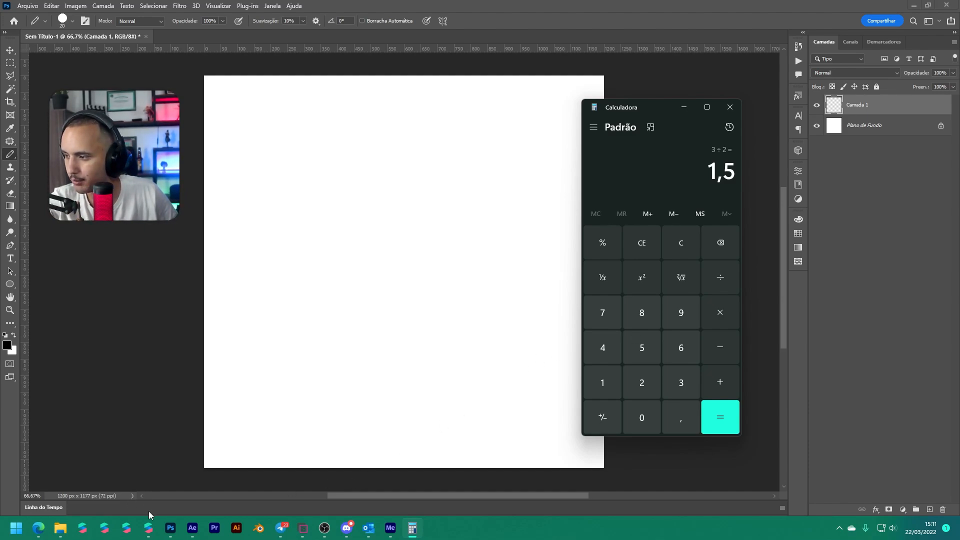
left_click(148, 527)
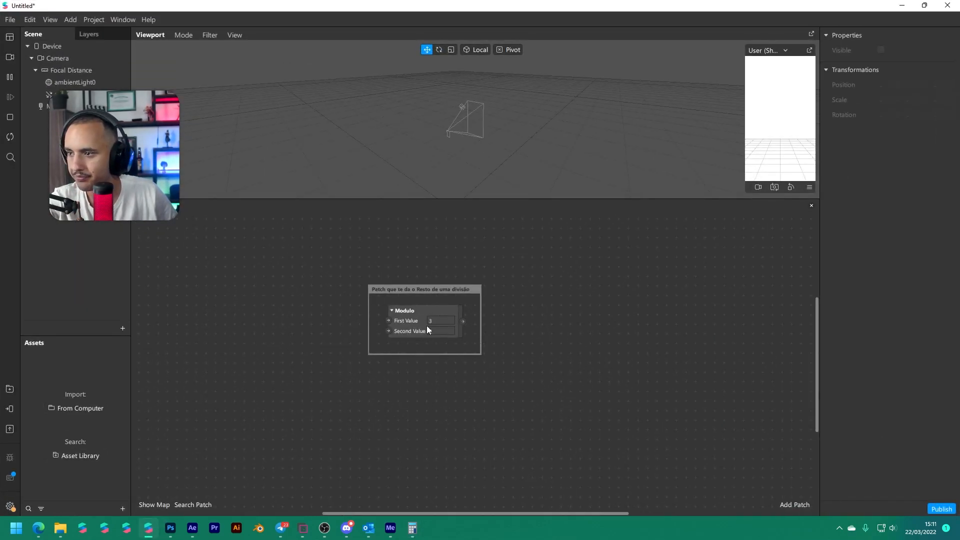
left_click(439, 321)
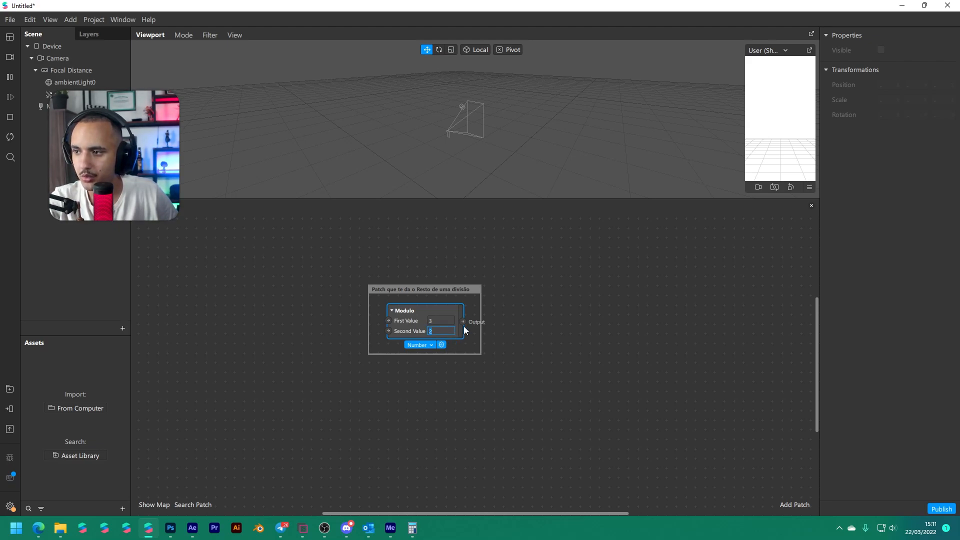
left_click_drag(464, 321, 514, 325)
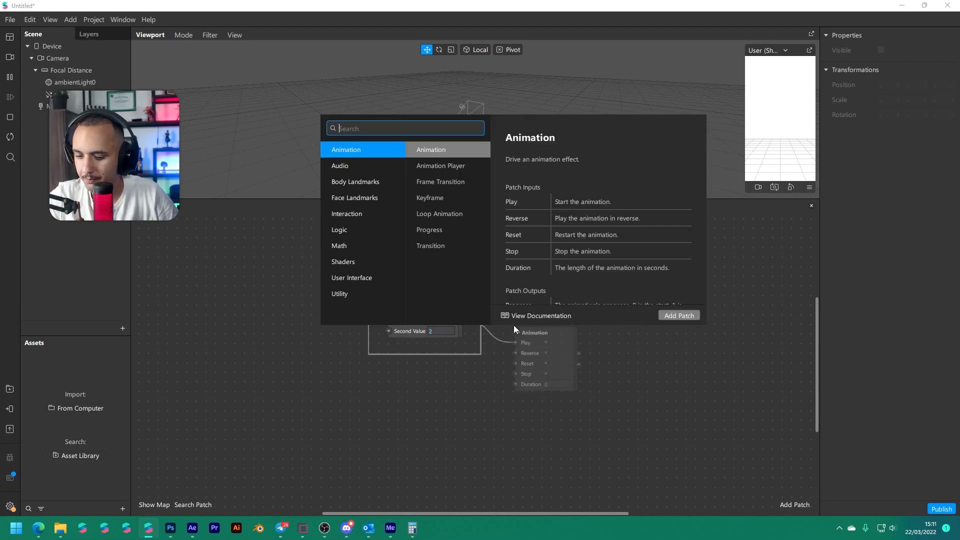
type("val")
key("Return")
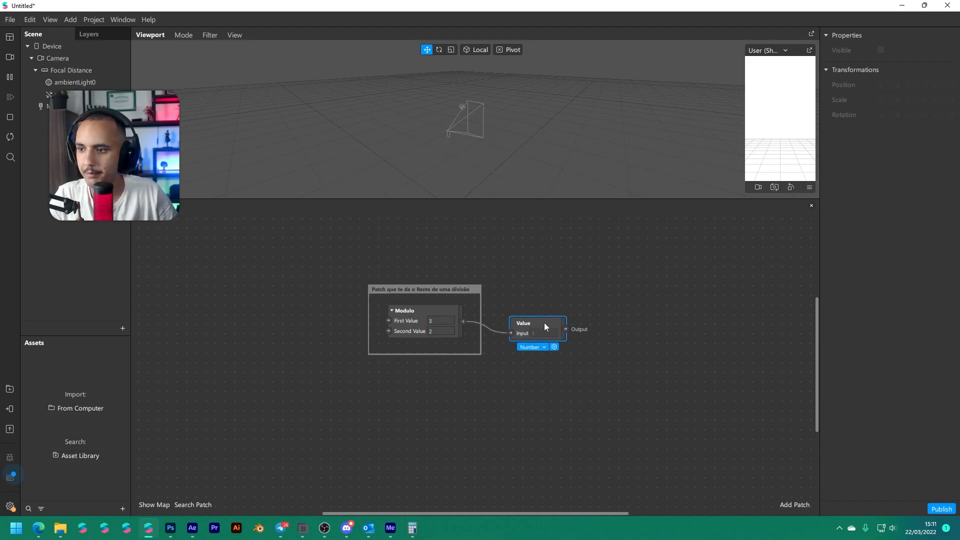
left_click(573, 303)
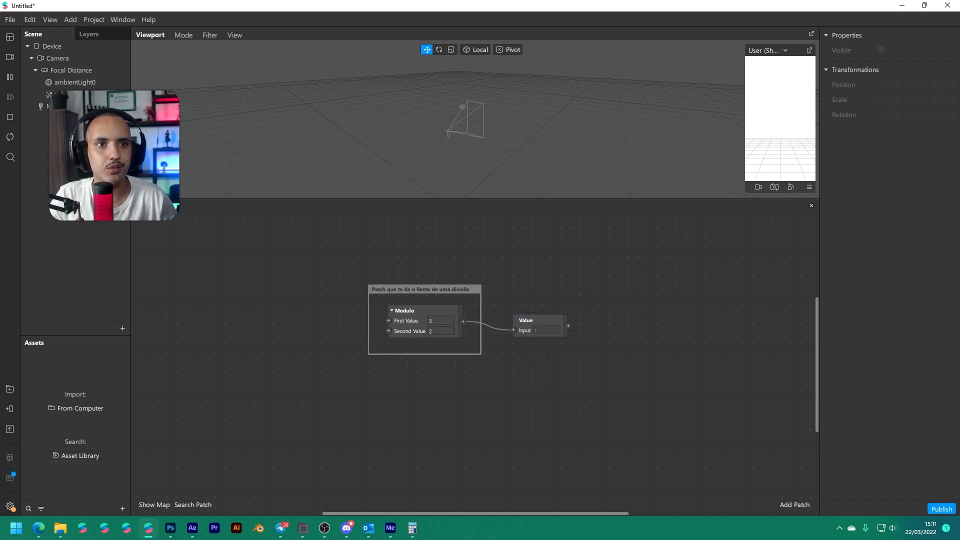
scroll(564, 343, "up", 3)
left_click_drag(541, 364, 597, 404)
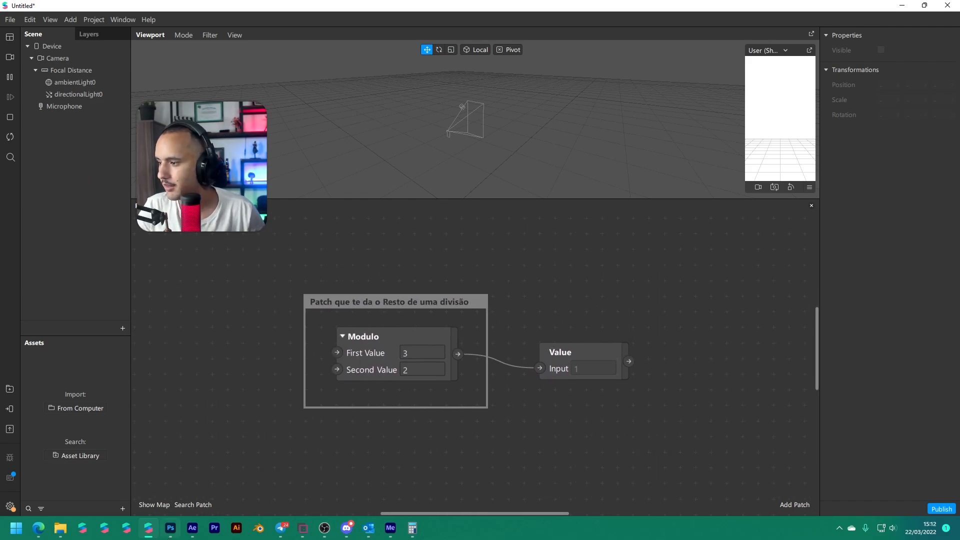
Switch to Photoshop and handwrite the long-division layout of 3 divided by 2 on the blank layer
left_click(170, 530)
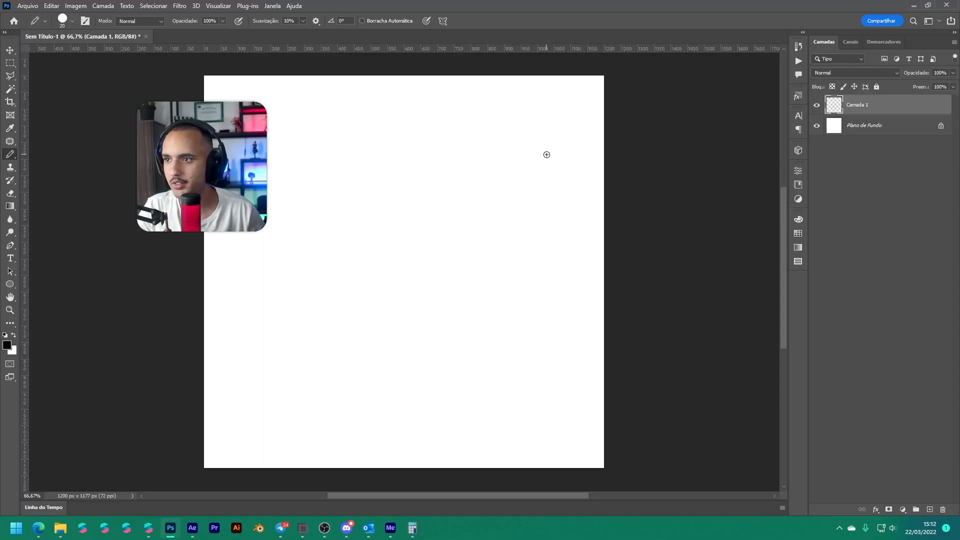
mouse_move(311, 133)
left_mouse_down()
mouse_move(293, 166)
mouse_move(330, 189)
mouse_move(288, 198)
left_mouse_up()
left_click_drag(380, 120, 488, 186)
mouse_move(404, 144)
left_mouse_down()
mouse_move(456, 145)
mouse_move(469, 165)
left_mouse_up()
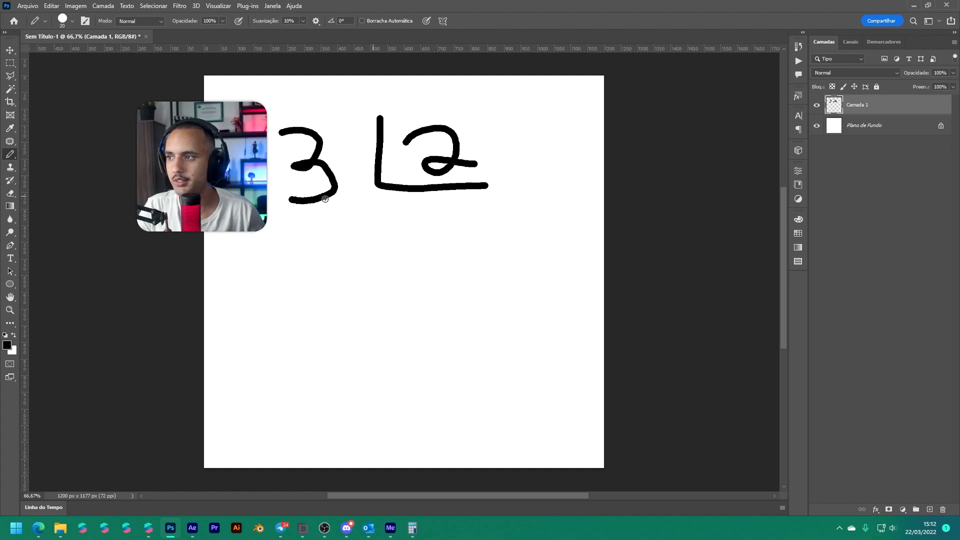
Handwrite the quotient 1, subtract 2 beneath the 3, and write and circle the remainder 1
left_click_drag(435, 235, 422, 220)
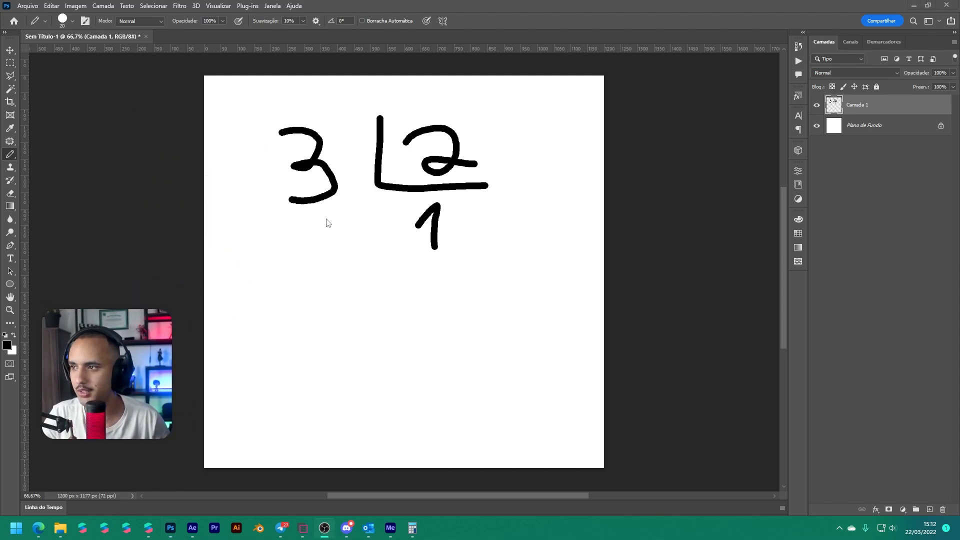
mouse_move(299, 220)
left_mouse_down()
mouse_move(352, 247)
mouse_move(284, 267)
left_mouse_up()
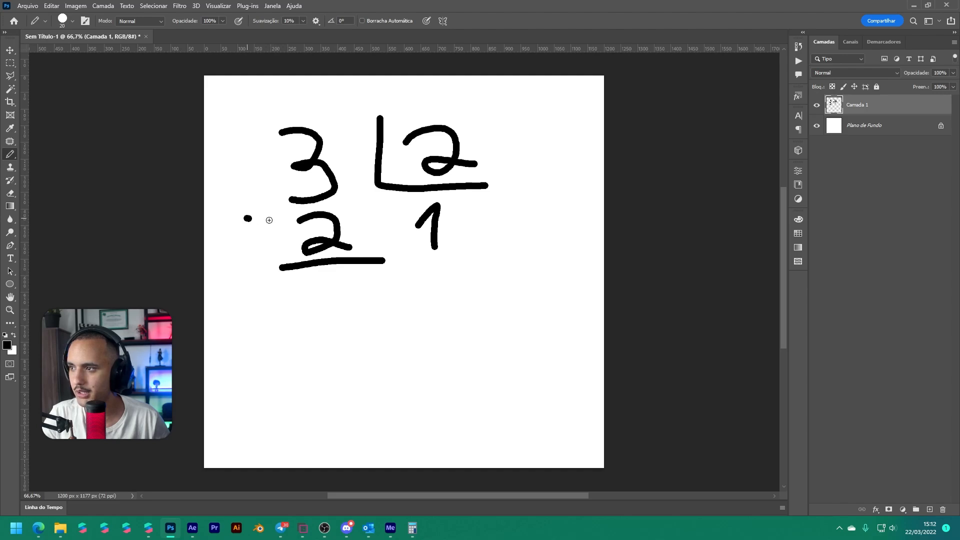
left_click_drag(269, 220, 290, 219)
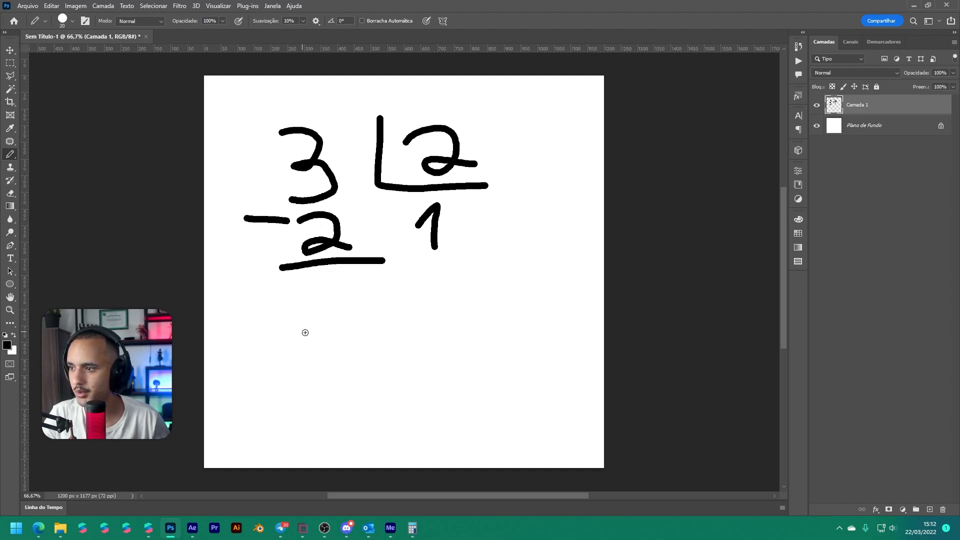
mouse_move(320, 340)
left_mouse_down()
mouse_move(362, 340)
mouse_move(331, 301)
mouse_move(291, 358)
mouse_move(379, 344)
mouse_move(312, 278)
mouse_move(298, 287)
left_mouse_up()
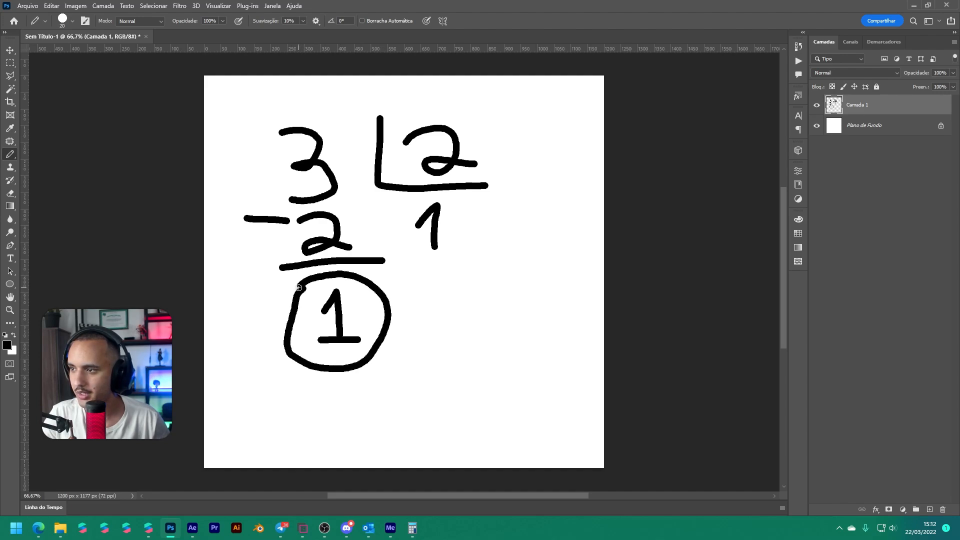
Switch to the Calculator and compute 7 ÷ 3
left_click(149, 527)
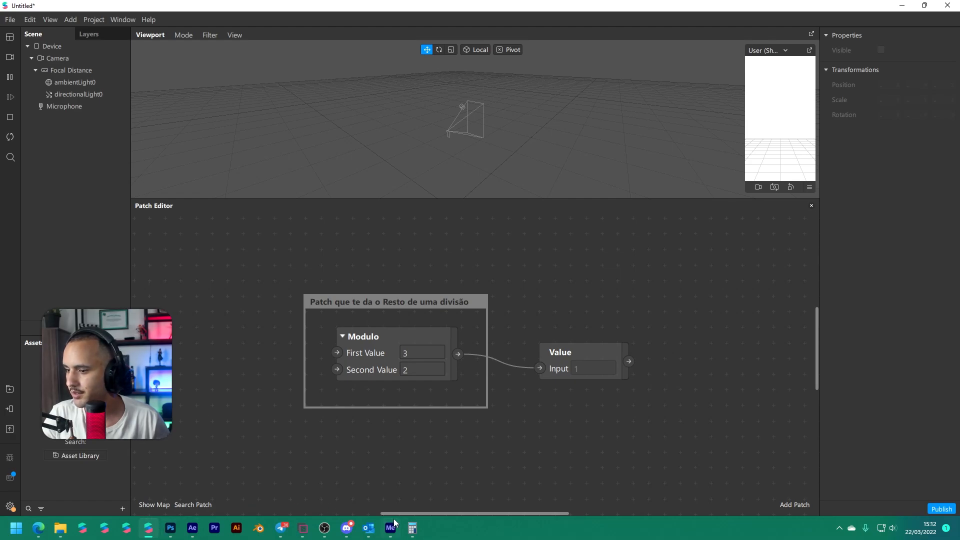
left_click(412, 527)
left_click(693, 236)
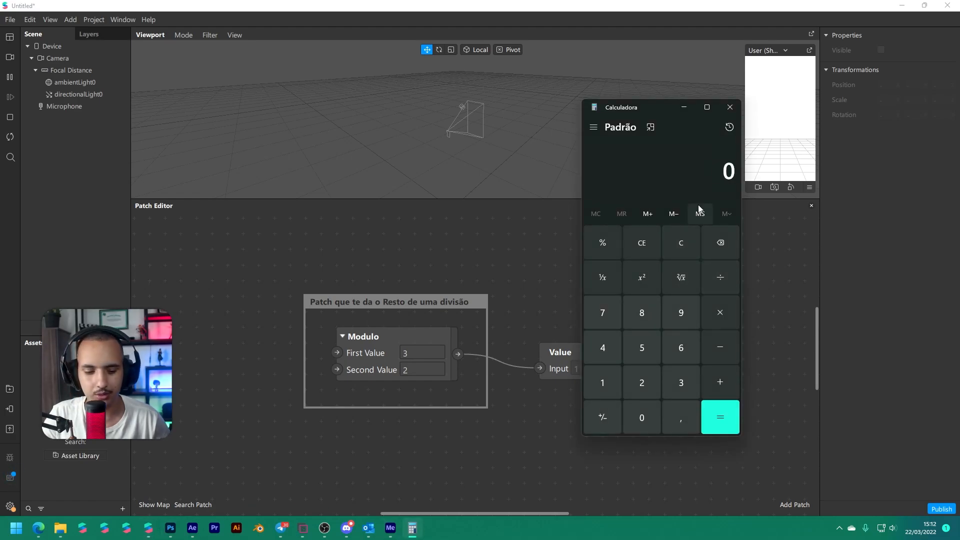
type("7 ÷ ")
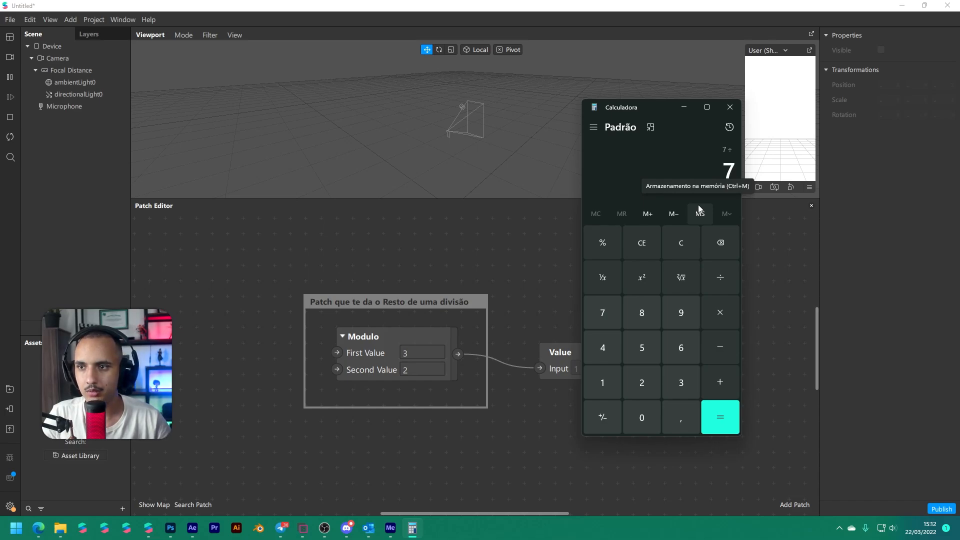
type("3")
key("Return")
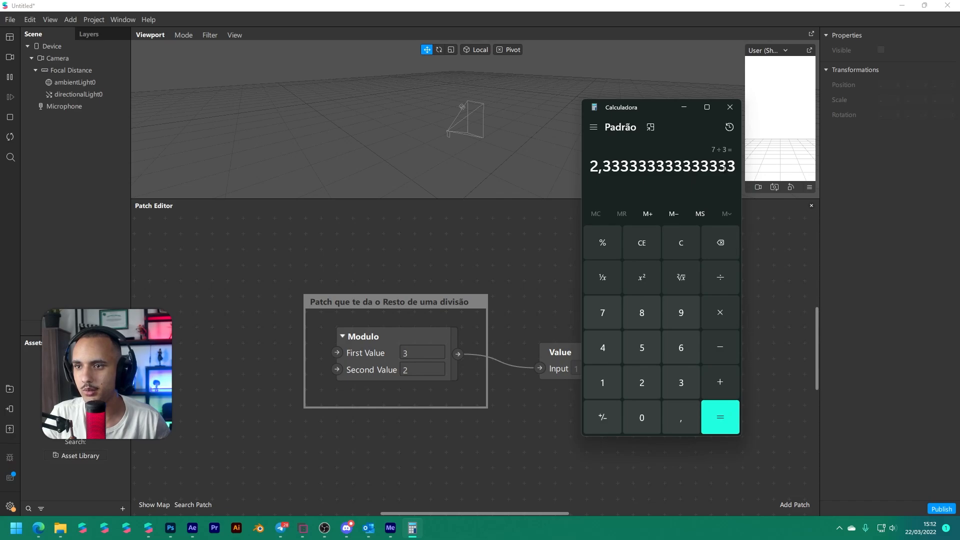
Switch to Photoshop and replace the drawing layer holding the 3 by 2 division with a new empty layer
left_click(175, 527)
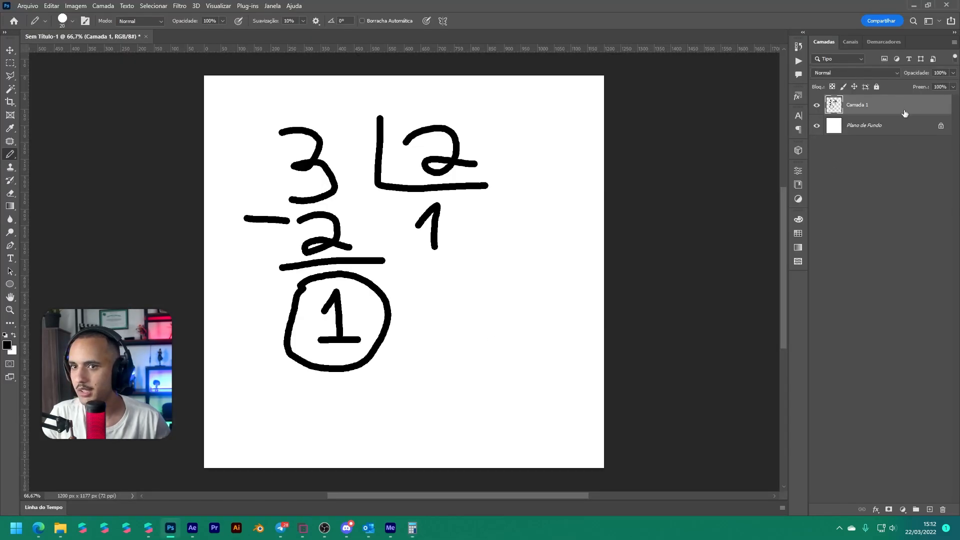
key("Delete")
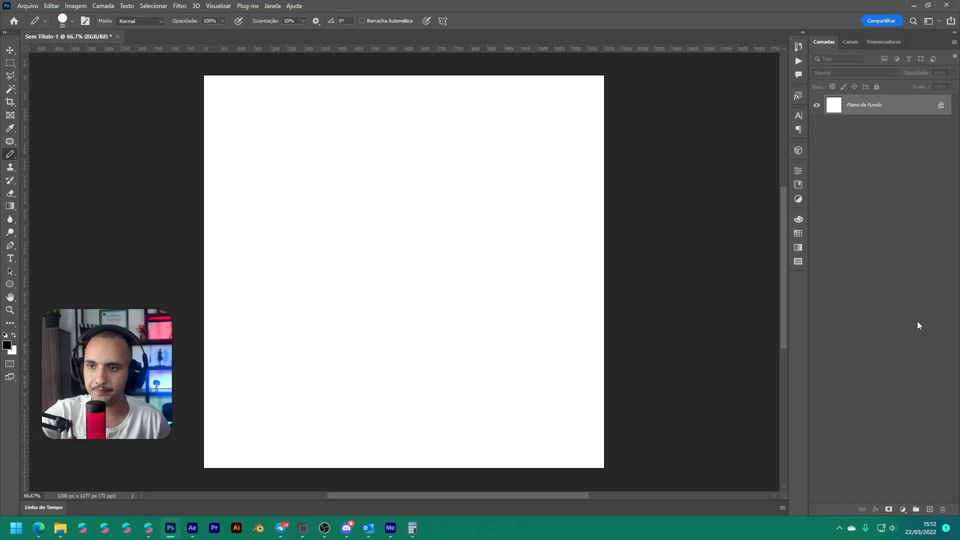
left_click(930, 509)
Handwrite the long-division layout of 7 divided by 3 on the new layer
mouse_move(269, 125)
left_mouse_down()
mouse_move(317, 125)
mouse_move(290, 176)
mouse_move(321, 146)
left_mouse_up()
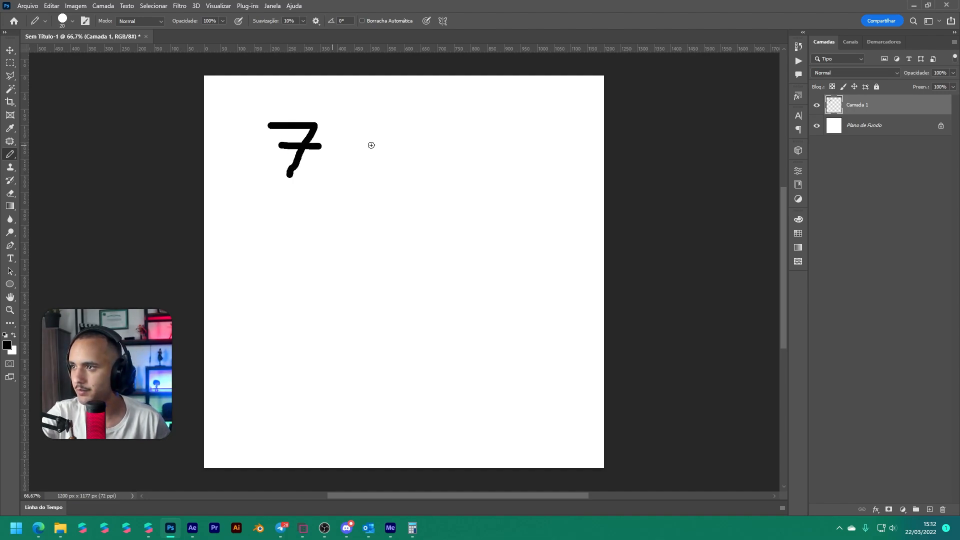
left_click_drag(386, 135, 498, 166)
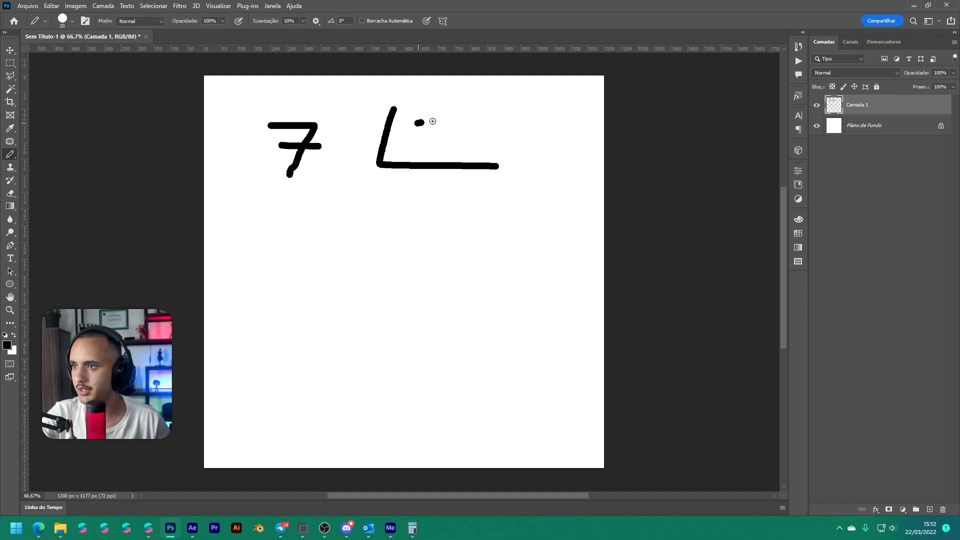
left_click_drag(432, 121, 426, 153)
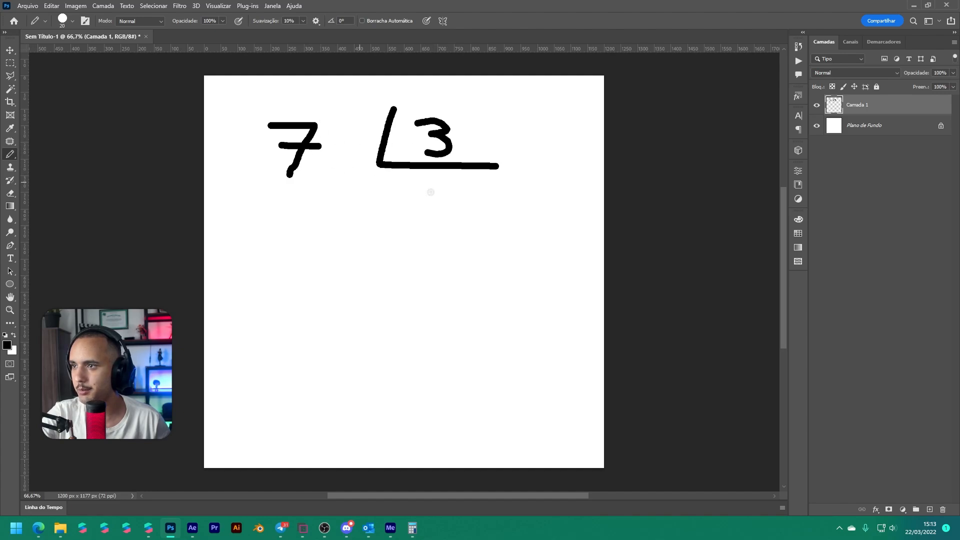
Handwrite the quotient 2, subtract 6 beneath the 7, and write the remainder 1
mouse_move(406, 187)
left_mouse_down()
mouse_move(414, 213)
mouse_move(443, 213)
left_mouse_up()
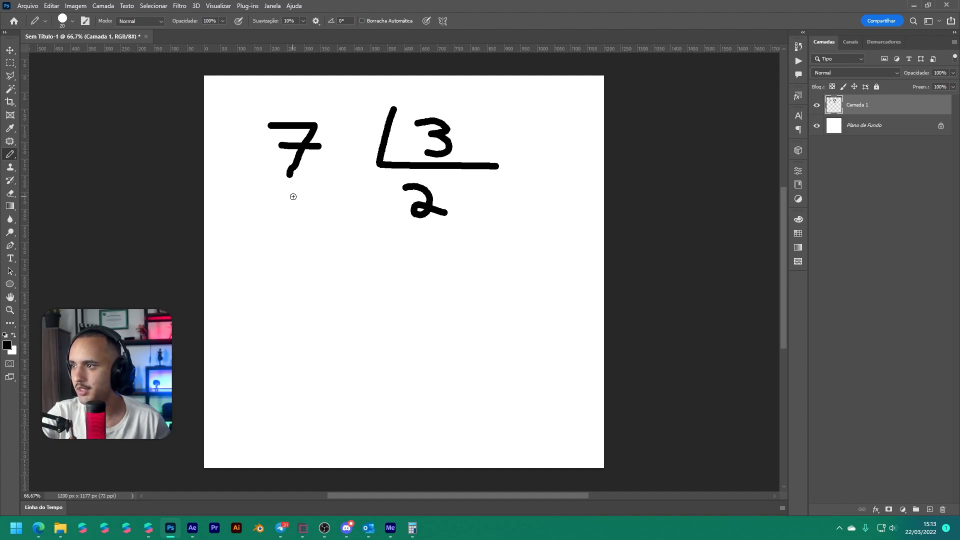
mouse_move(292, 190)
left_mouse_down()
mouse_move(272, 228)
mouse_move(282, 212)
mouse_move(266, 222)
left_mouse_up()
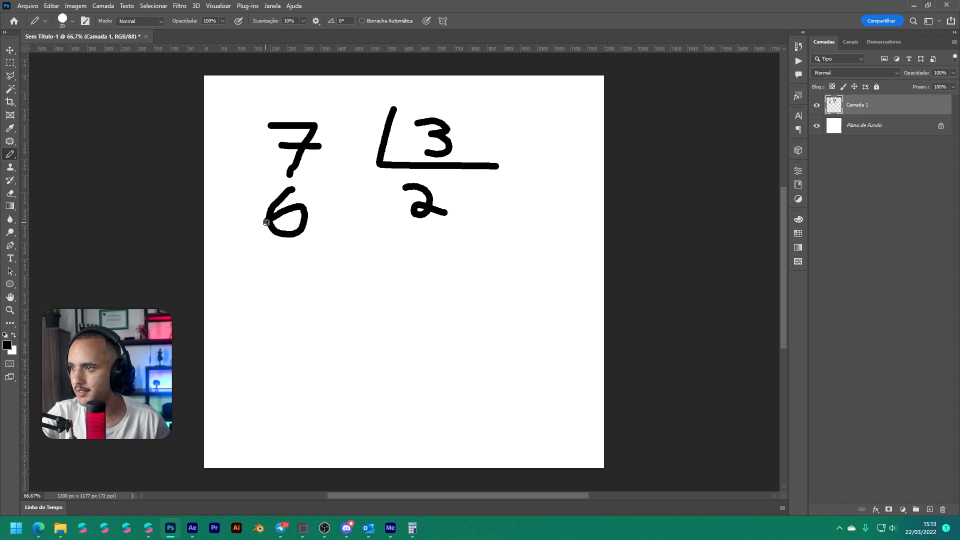
left_click_drag(226, 184, 250, 179)
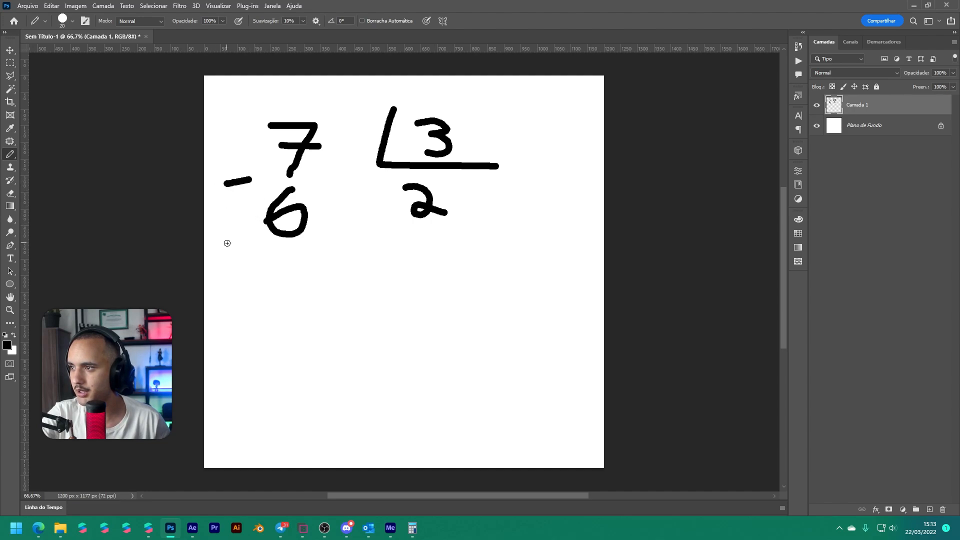
left_click_drag(227, 243, 349, 242)
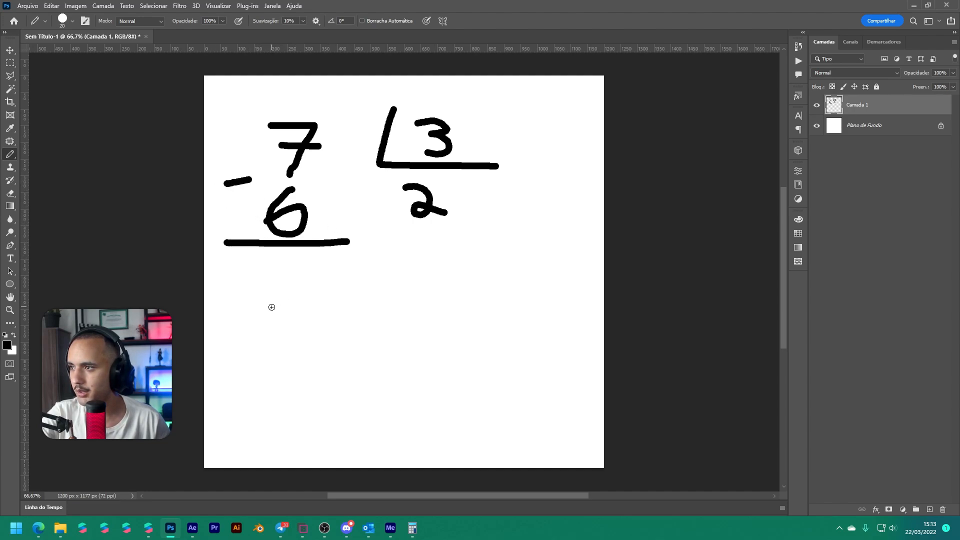
mouse_move(261, 303)
left_mouse_down()
mouse_move(300, 303)
mouse_move(287, 258)
mouse_move(267, 277)
left_mouse_up()
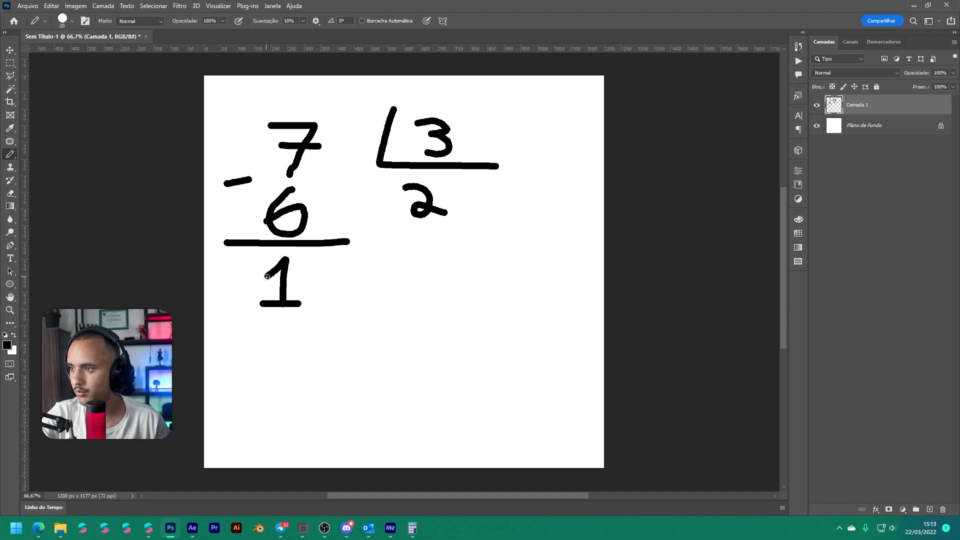
Switch to Spark AR Studio and set the Modulo patch's First Value to 7 and Second Value to 3
left_click(147, 528)
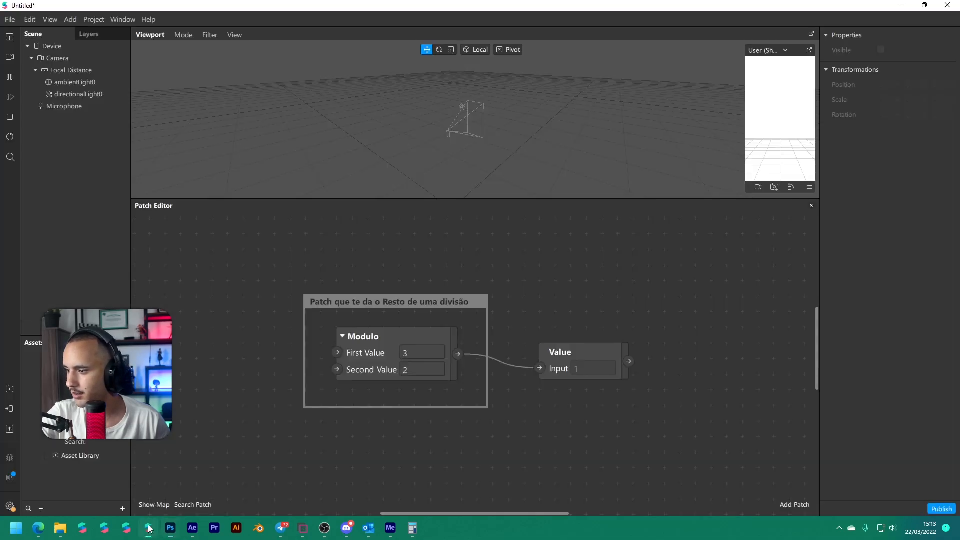
left_click(412, 352)
type("7")
key("Return")
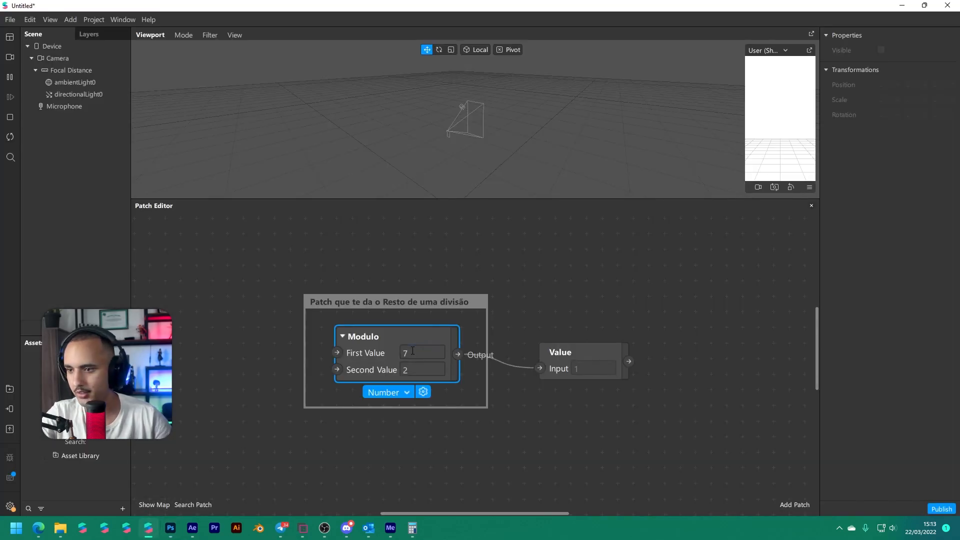
left_click(419, 370)
type("3")
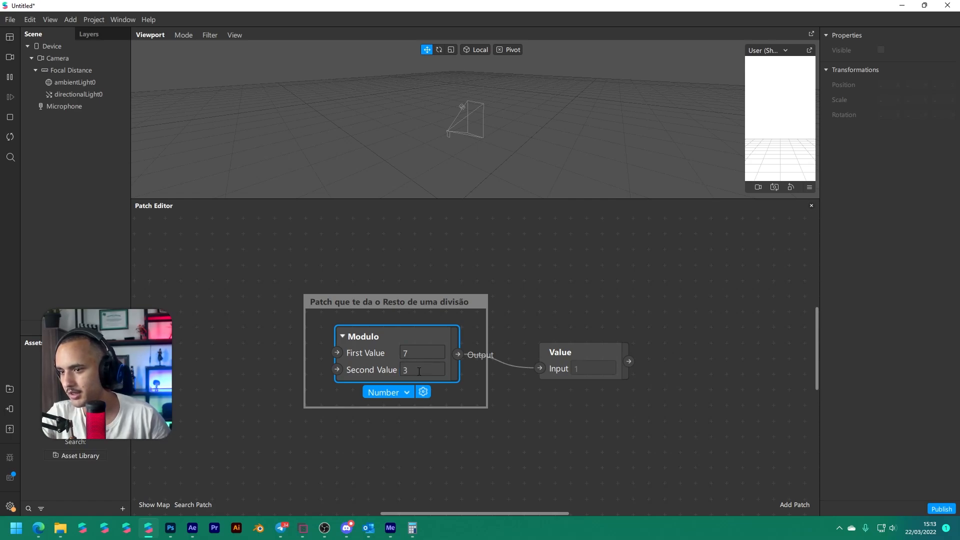
left_click(584, 416)
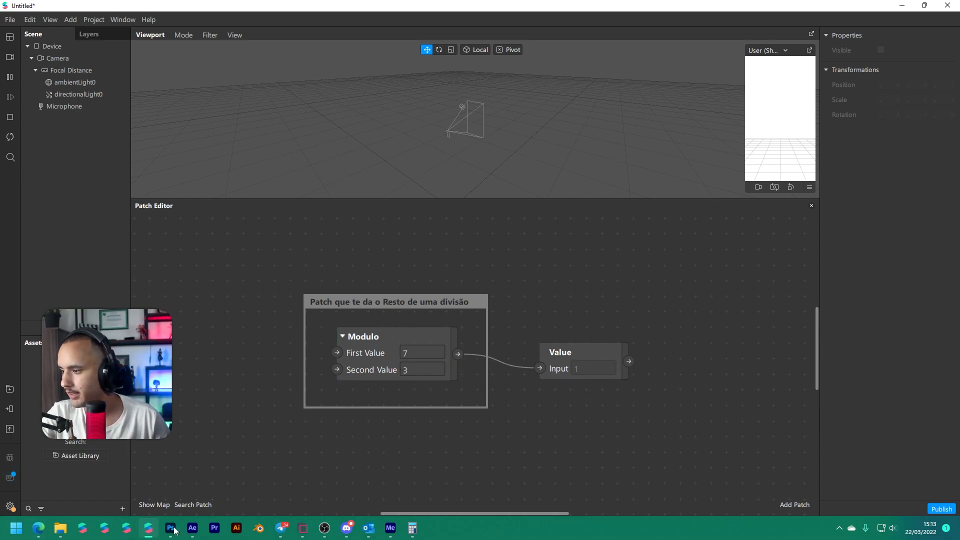
Switch to the Calculator, clear it and compute 7 ÷ 4
left_click(412, 528)
left_click(680, 244)
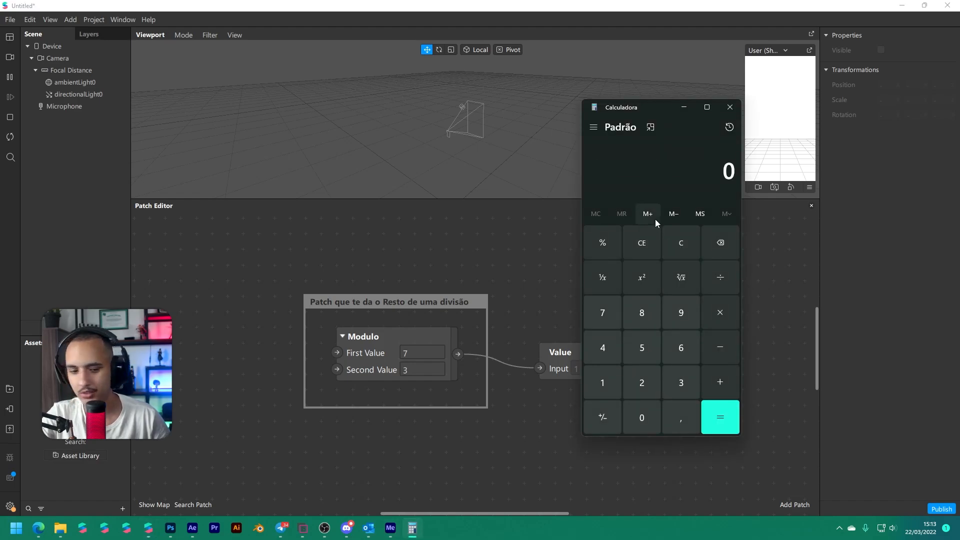
type("7/4")
key("Return")
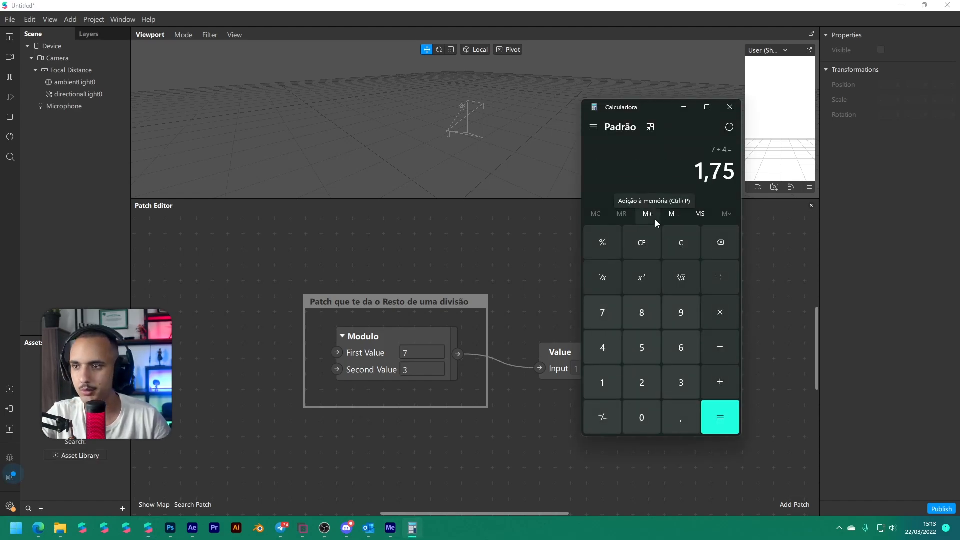
Switch to Photoshop and replace the drawing layer holding the 7 by 3 division with a new empty layer
left_click(176, 532)
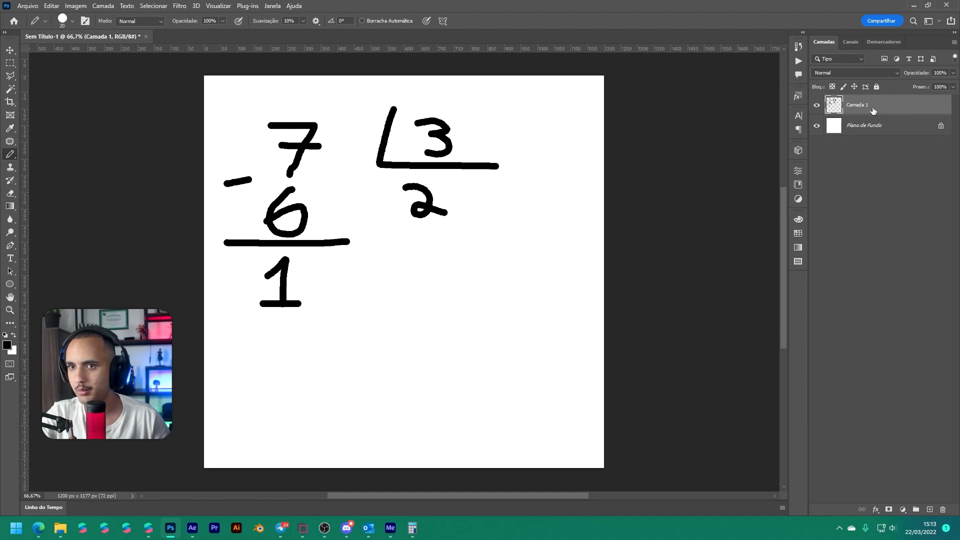
key("Delete")
left_click(930, 509)
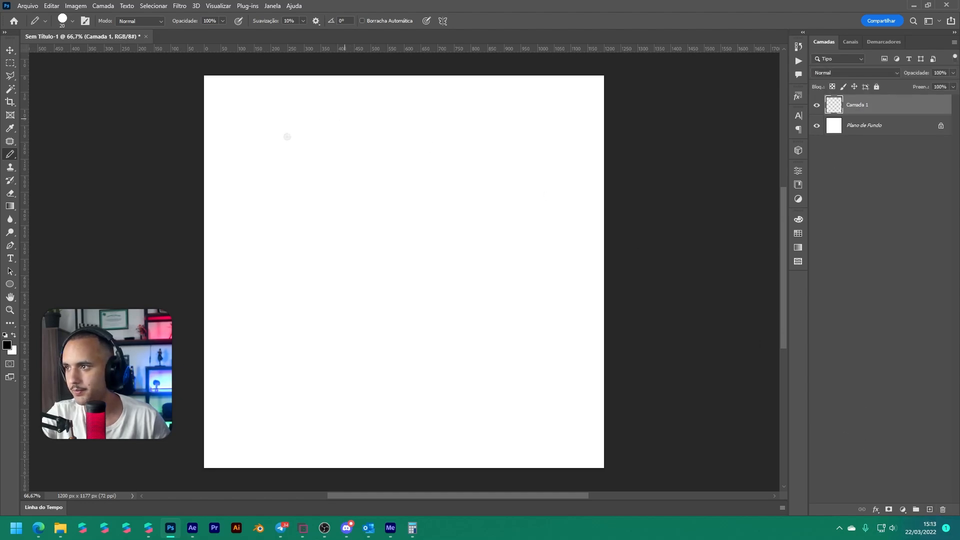
Handwrite the long-division layout of 7 divided by 4 on the new layer
mouse_move(267, 125)
left_mouse_down()
mouse_move(319, 127)
mouse_move(299, 176)
mouse_move(320, 146)
left_mouse_up()
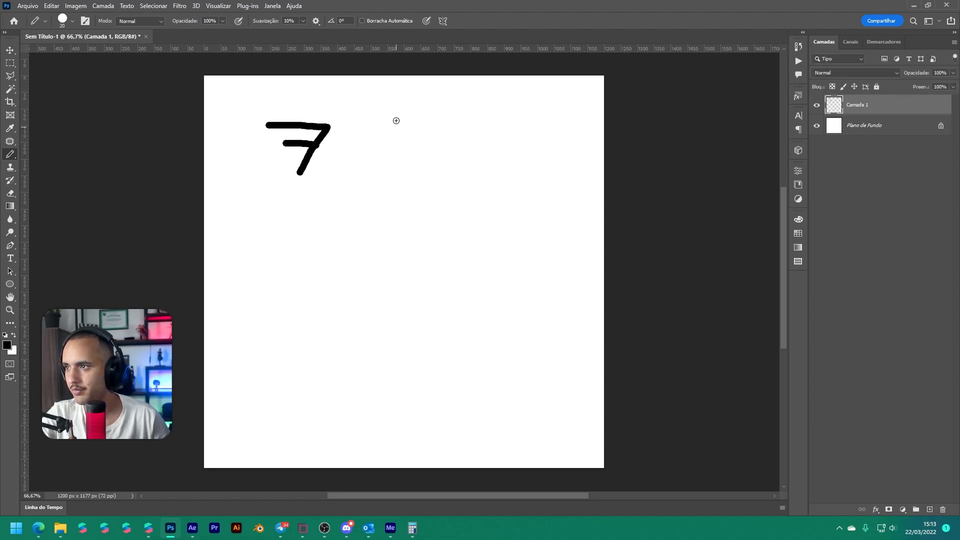
mouse_move(385, 109)
left_mouse_down()
mouse_move(360, 172)
mouse_move(505, 171)
left_mouse_up()
left_click_drag(448, 144, 444, 160)
left_click_drag(450, 117, 446, 146)
left_click_drag(455, 133, 431, 98)
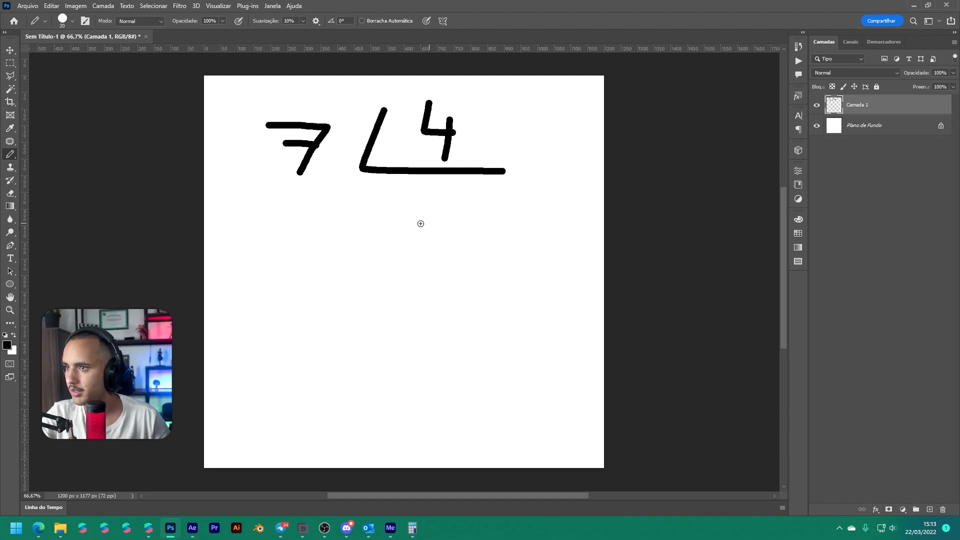
Handwrite the quotient 1, place 4 beneath the 7 with a line under it, and write the remainder 3
left_click_drag(404, 227, 434, 225)
mouse_move(422, 226)
left_mouse_down()
mouse_move(424, 179)
mouse_move(413, 202)
left_mouse_up()
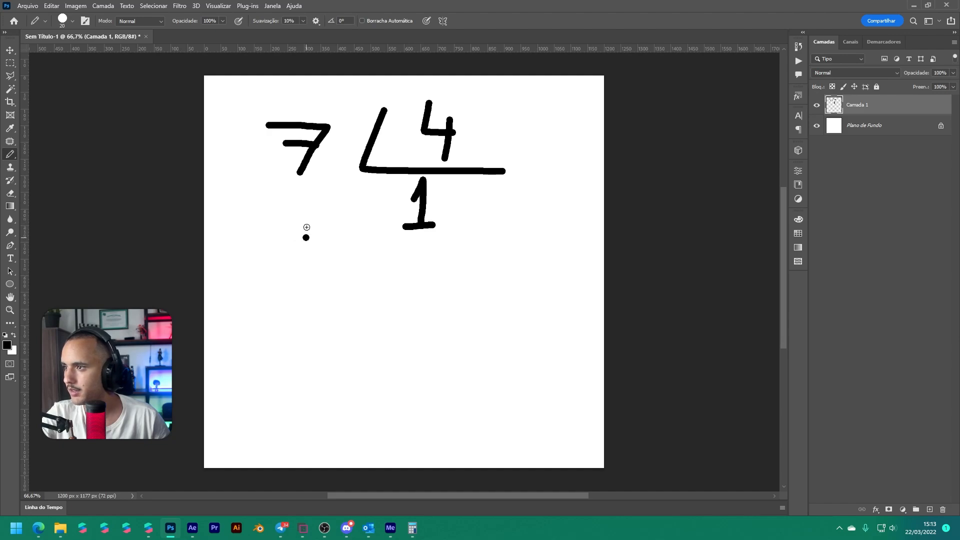
mouse_move(306, 228)
left_mouse_down()
mouse_move(309, 196)
mouse_move(284, 190)
left_mouse_up()
left_click_drag(241, 247, 326, 248)
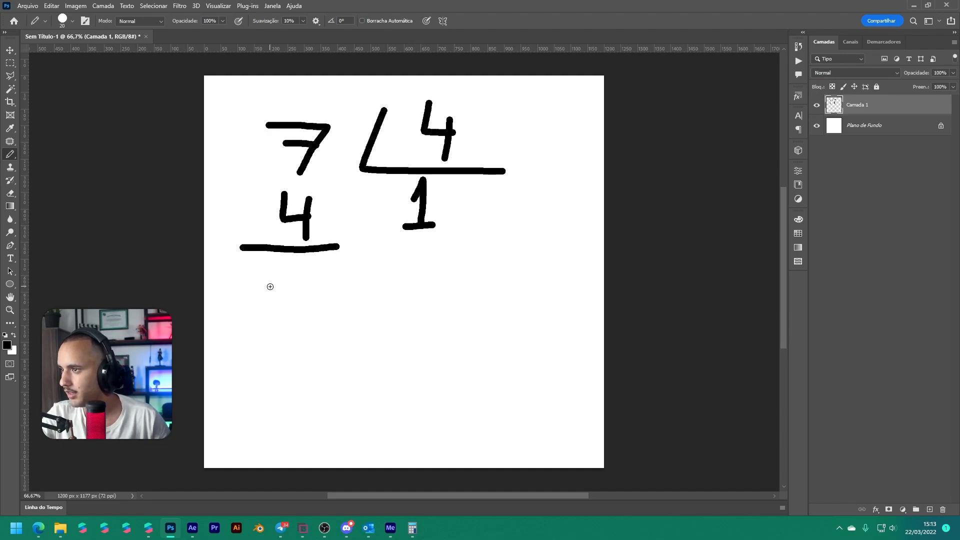
mouse_move(268, 285)
left_mouse_down()
mouse_move(301, 308)
mouse_move(273, 328)
mouse_move(264, 319)
left_mouse_up()
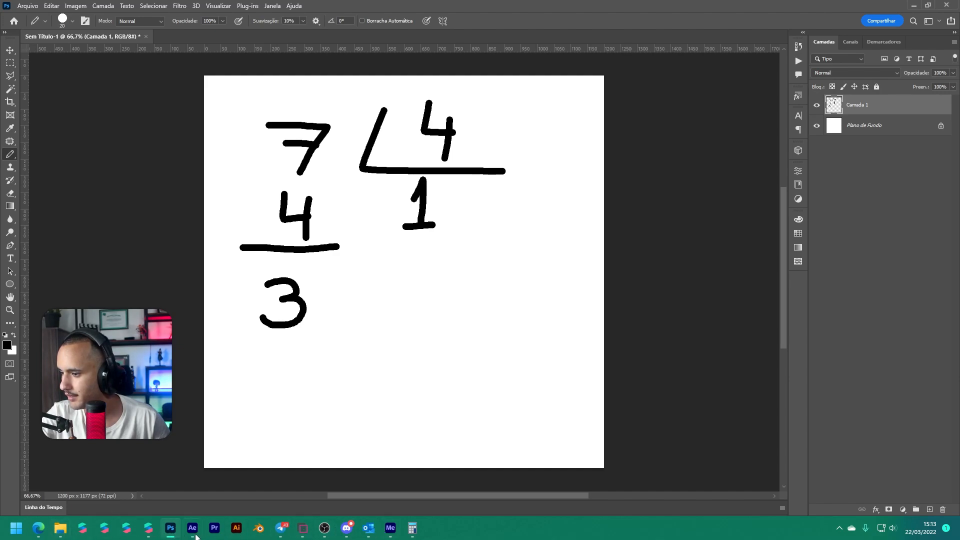
Switch to Spark AR Studio and set the Modulo patch's Second Value to 4, keeping First Value at 7
left_click(148, 528)
left_click(423, 353)
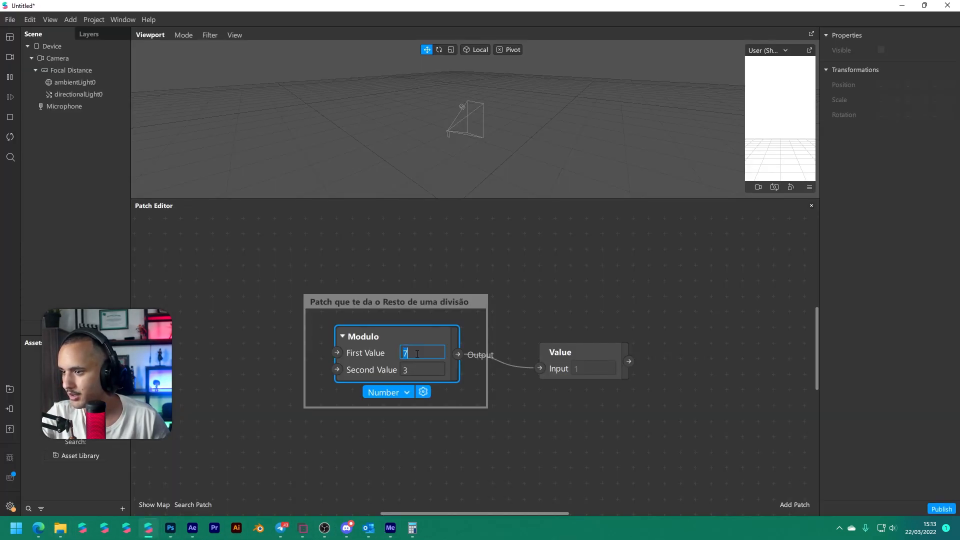
left_click(424, 370)
type("4")
key("Return")
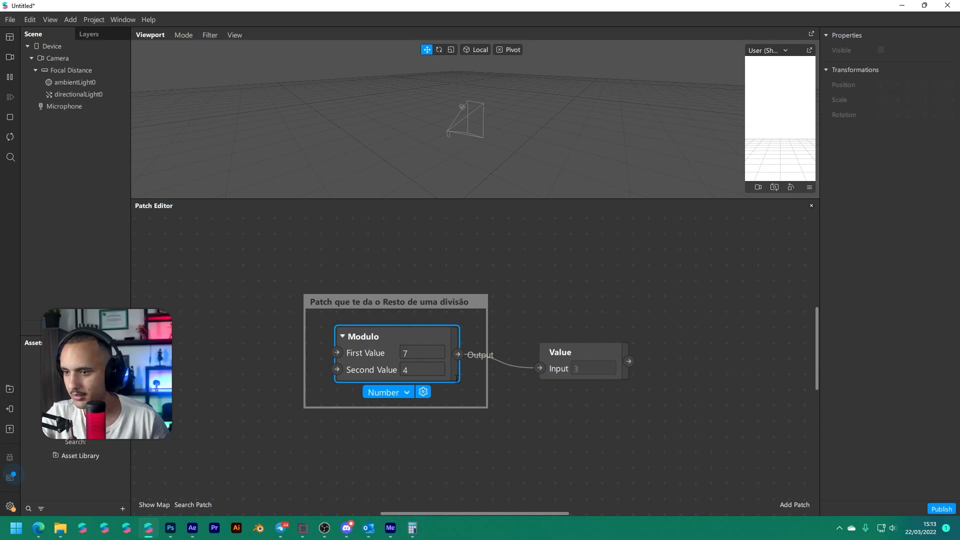
left_click(574, 392)
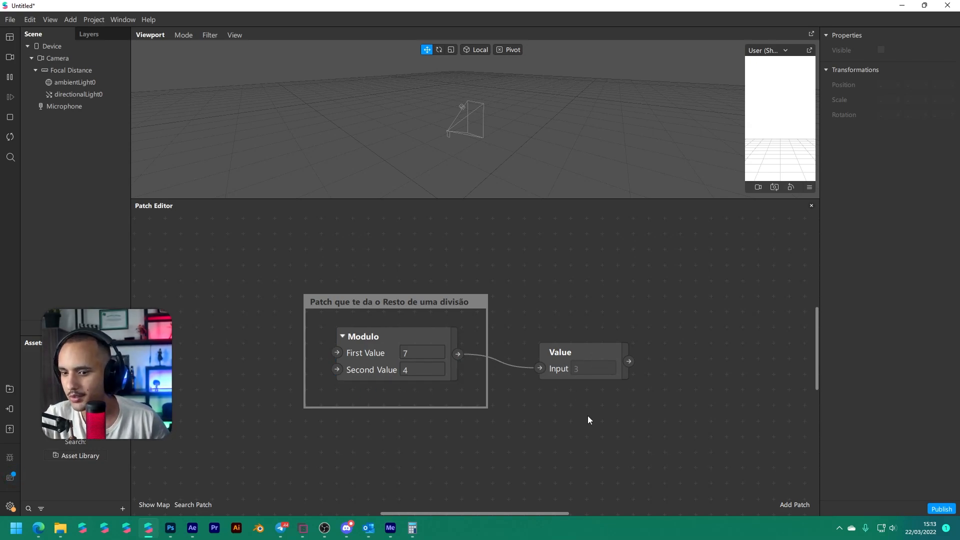